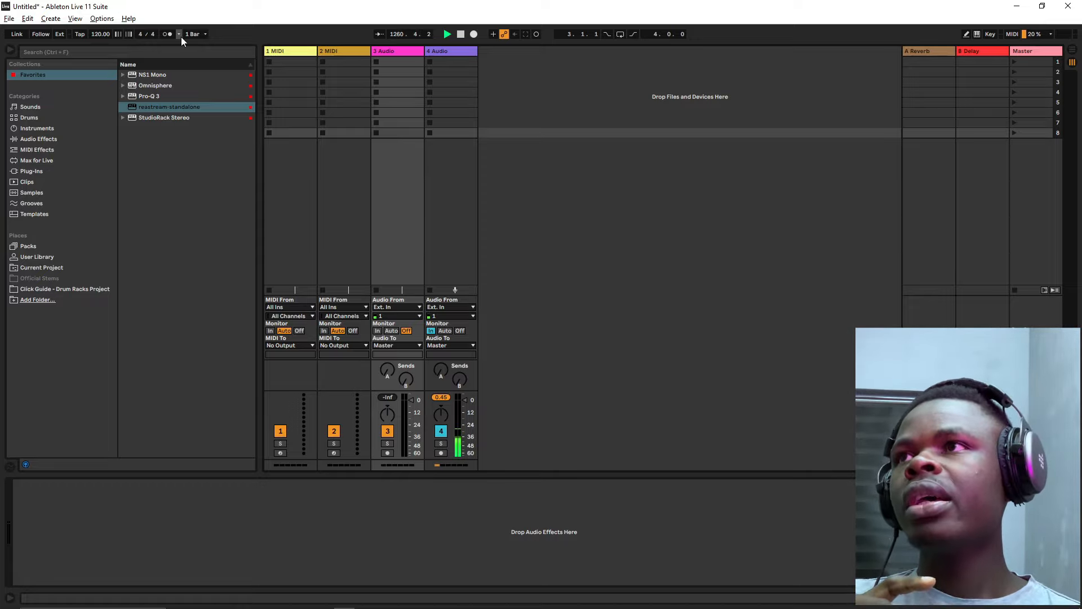
- Open the Preferences window, reposition it slightly, then close it
left_click(101, 19)
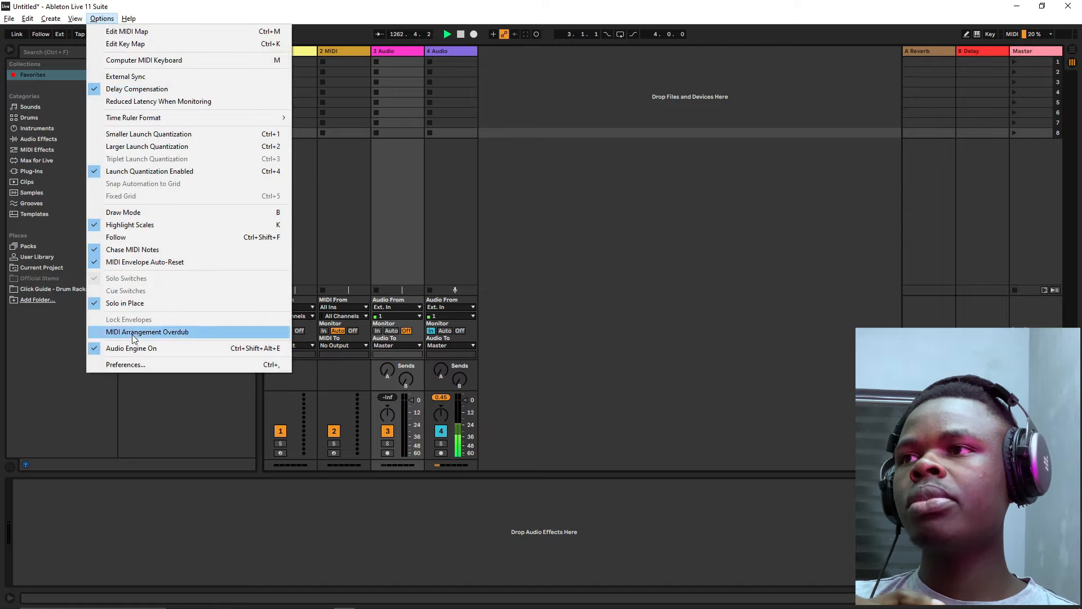
left_click(137, 364)
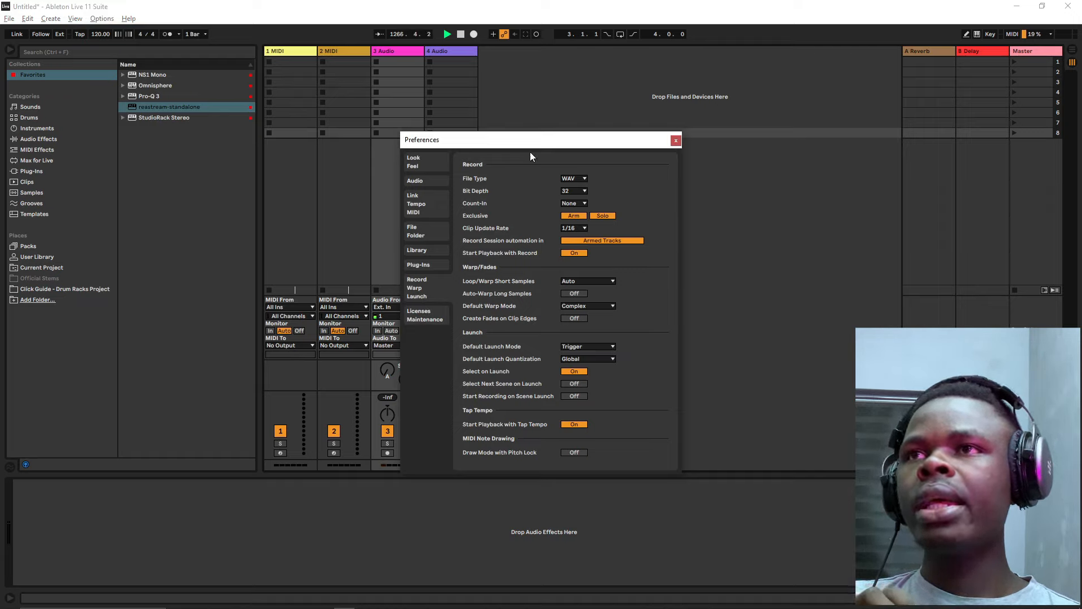
mouse_move(521, 140)
left_mouse_down()
mouse_move(512, 153)
mouse_move(512, 140)
left_mouse_up()
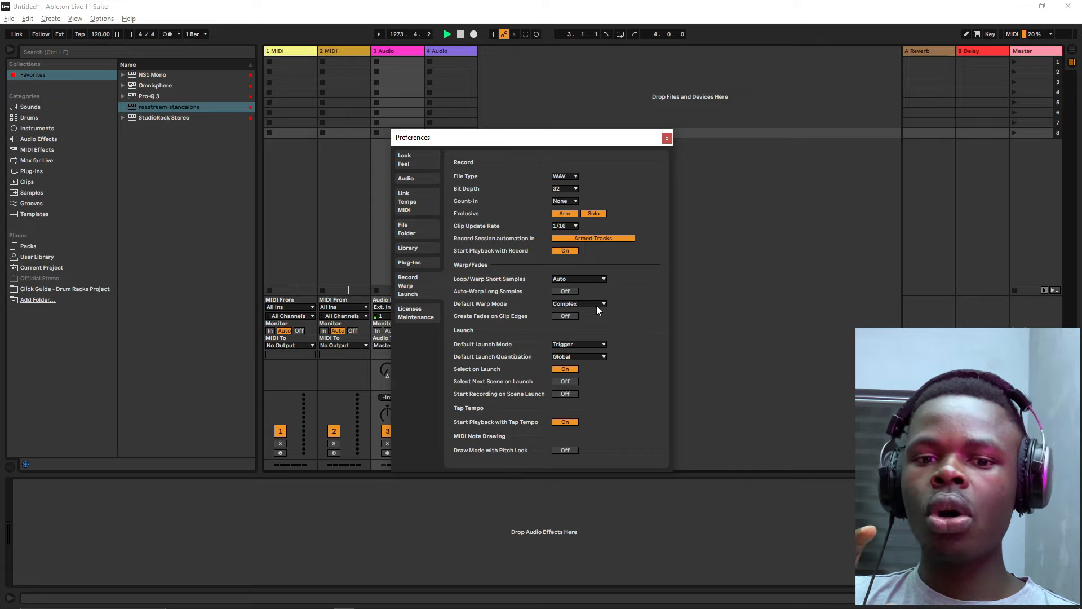
key("Escape")
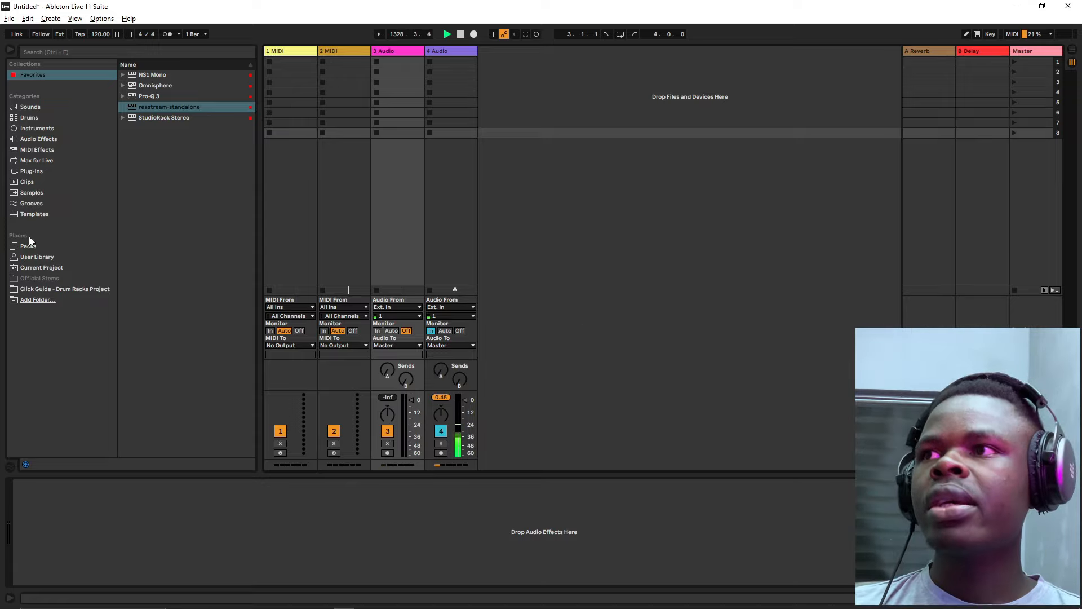
- Add the Loops folder from New Volume (H:) to the browser's Places
left_click(35, 300)
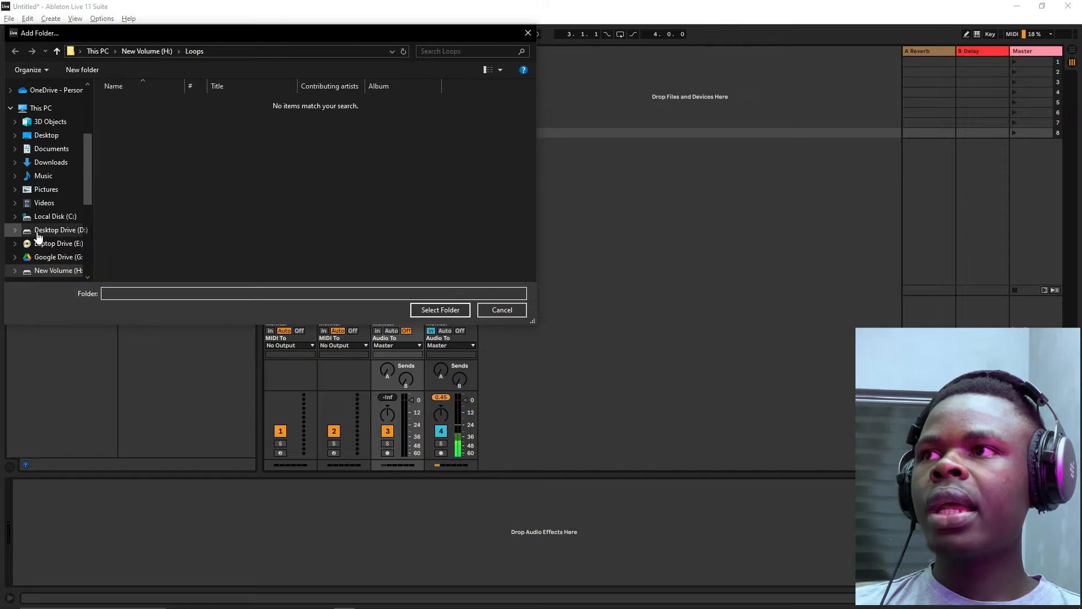
scroll(38, 237, "down", 1)
left_click(53, 235)
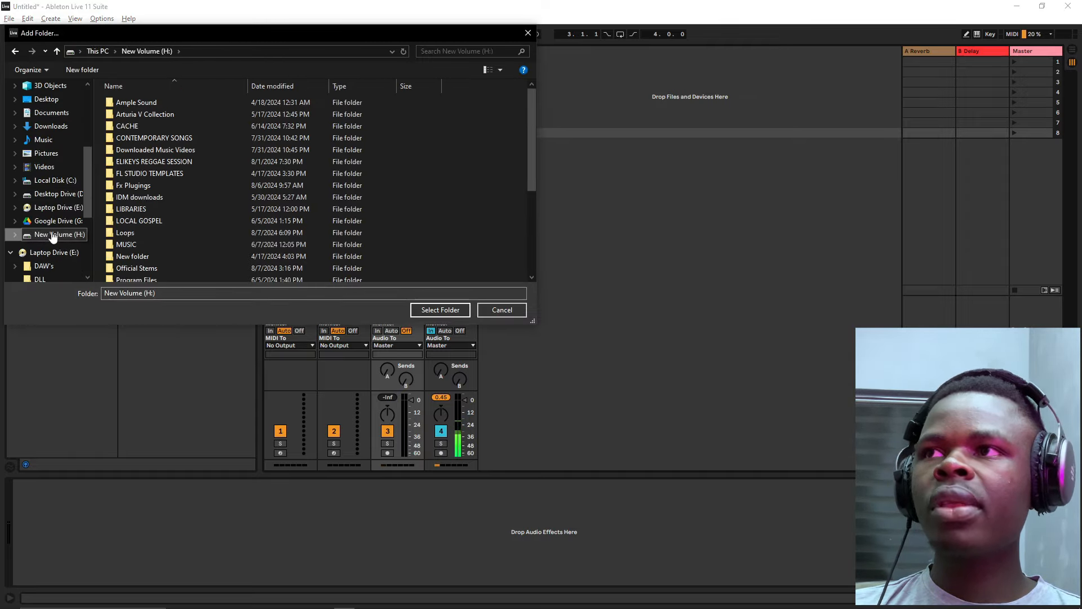
left_click(134, 233)
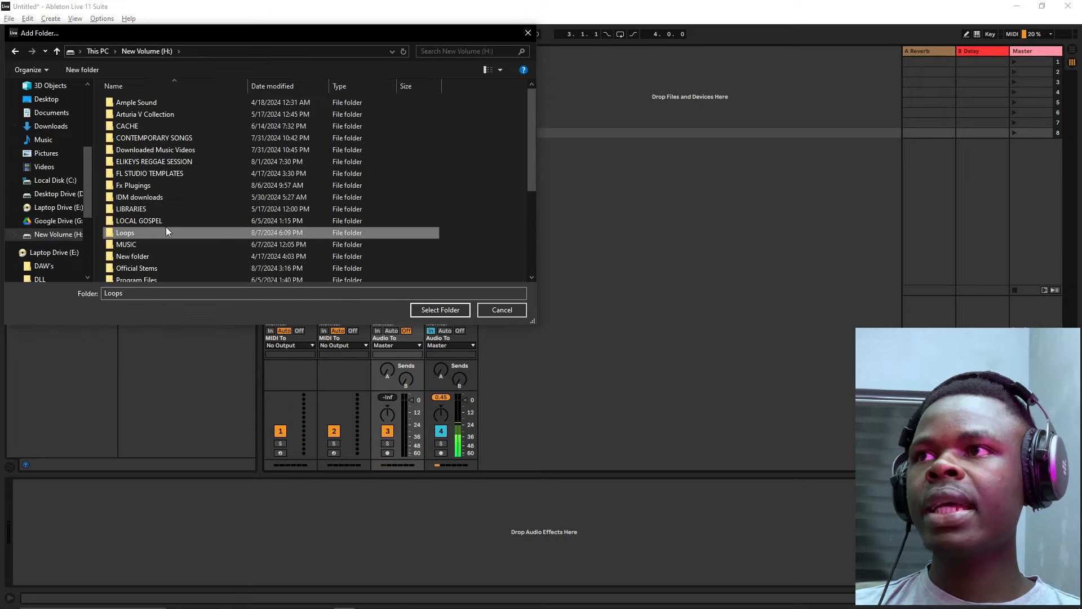
left_click(449, 311)
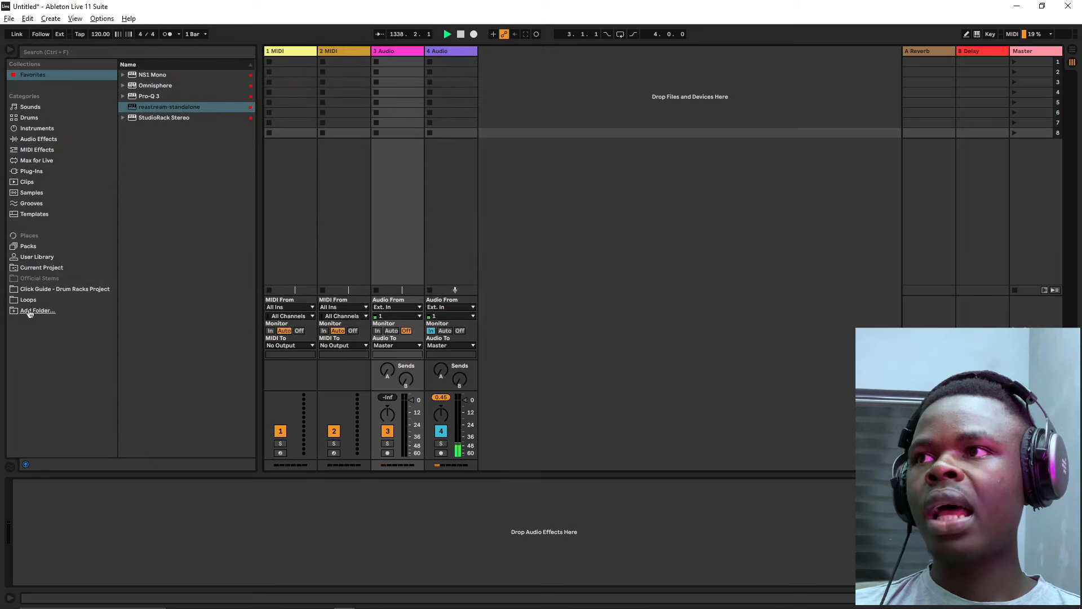
- Drag 'Worship - Practice Loop - 50bpm.mp3' from Loops into track 3's first clip slot
left_click(29, 300)
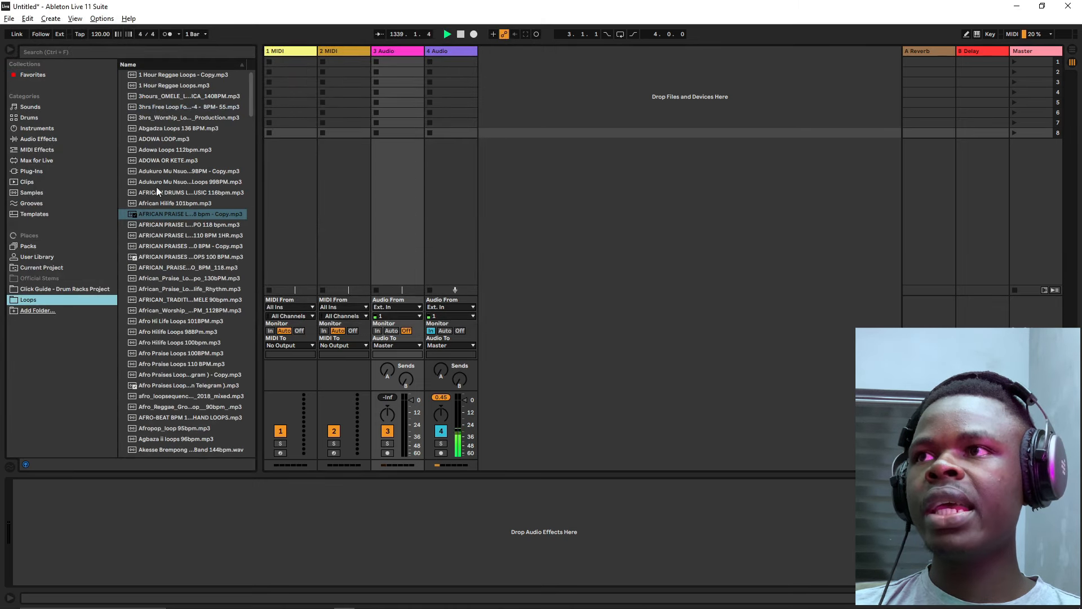
scroll(178, 286, "down", 3)
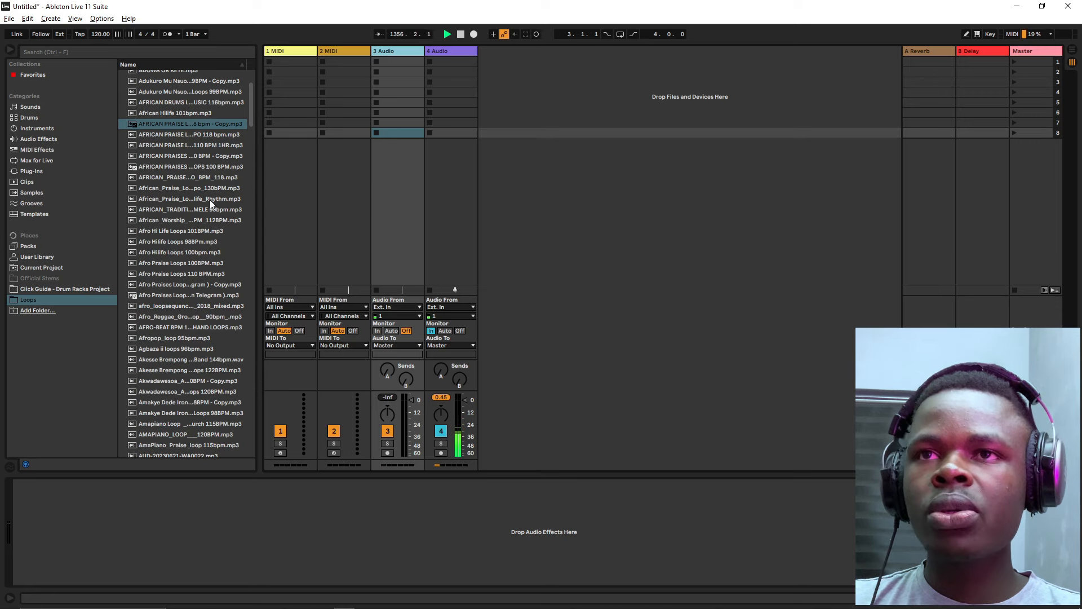
scroll(209, 199, "down", 20)
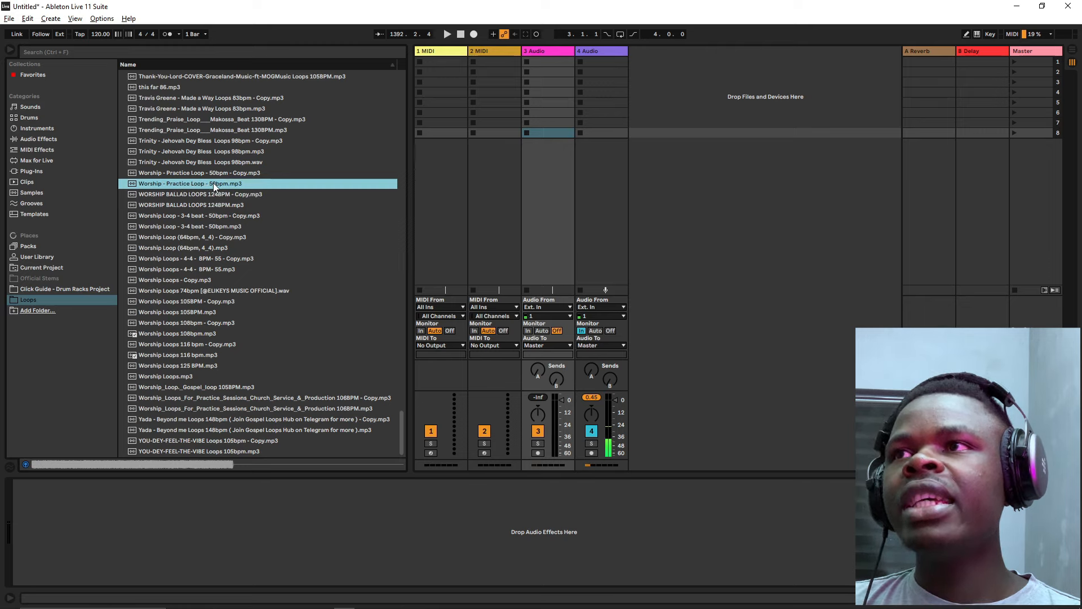
left_click_drag(213, 183, 561, 63)
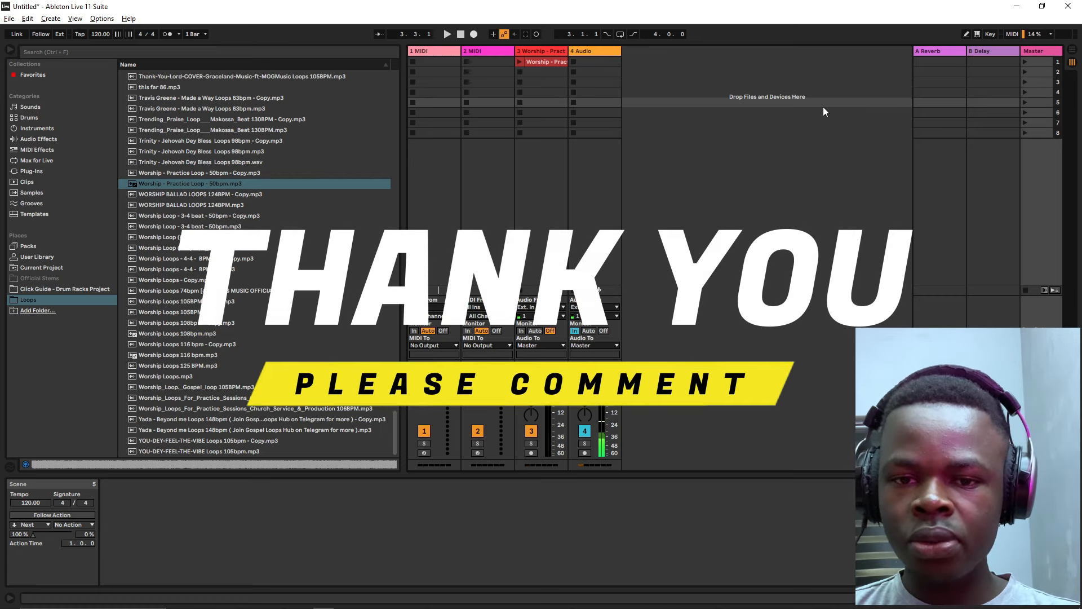
- Delete the A Reverb and B Delay return tracks
left_click(935, 52)
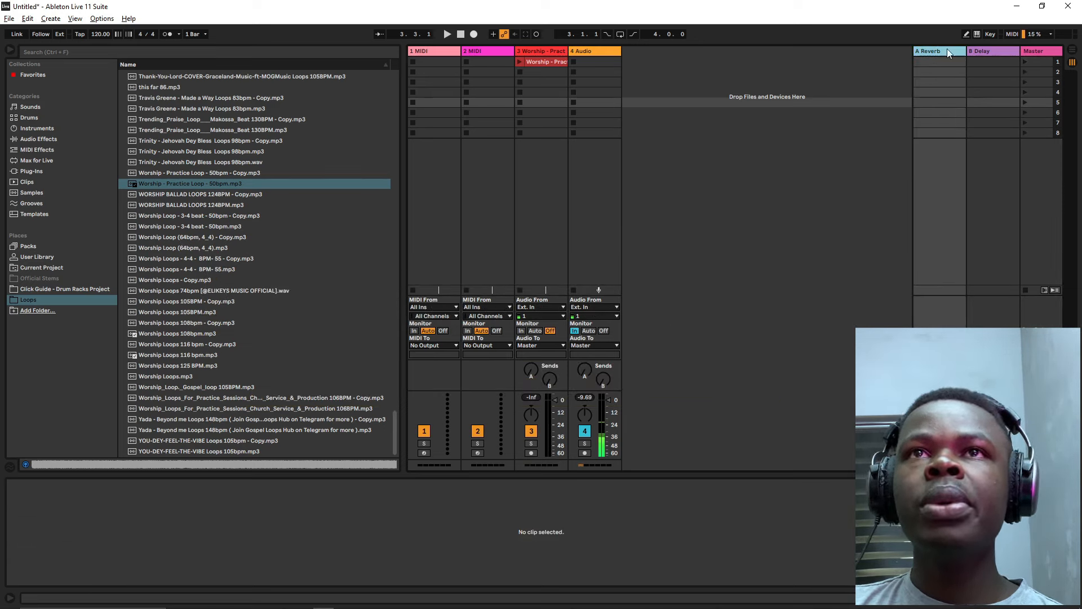
left_click(982, 52)
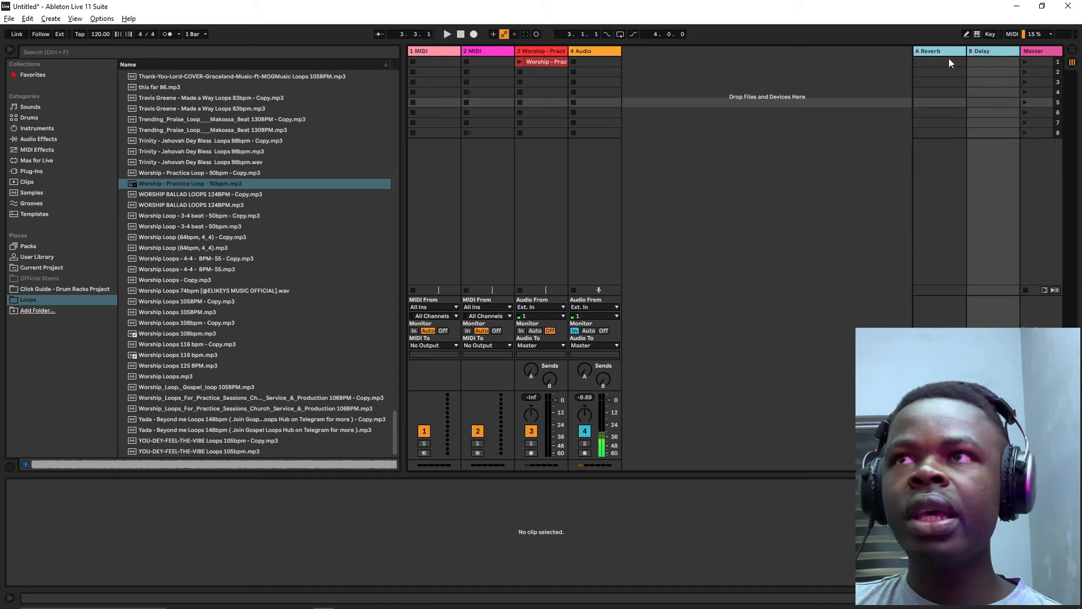
right_click(982, 50)
left_click(949, 56)
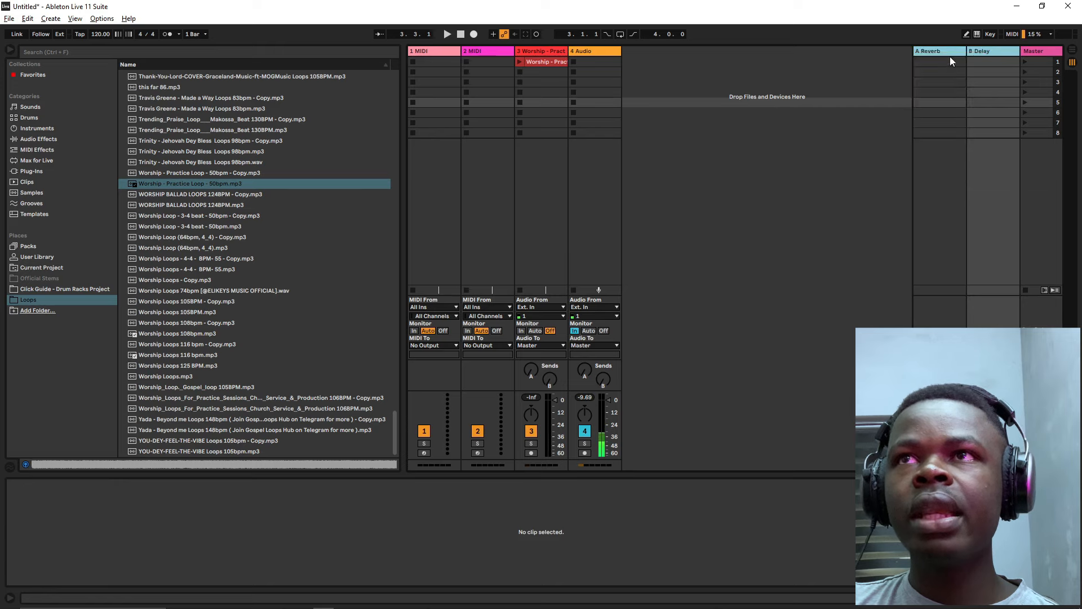
- Delete the 1 MIDI and 2 MIDI tracks
left_click(431, 52)
left_click(492, 49, "shift")
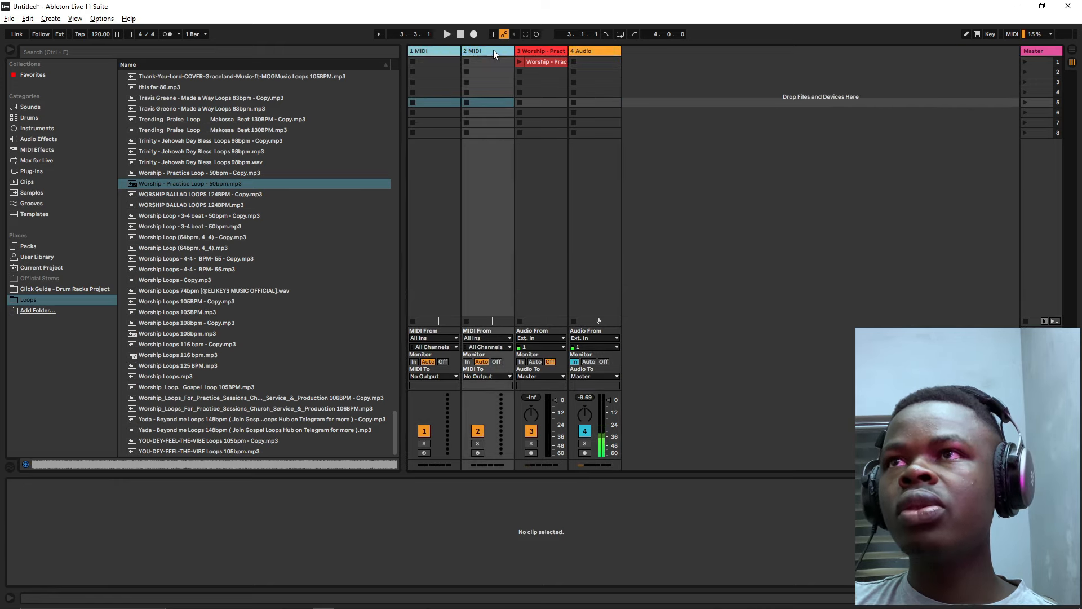
right_click(493, 50)
left_click(509, 80)
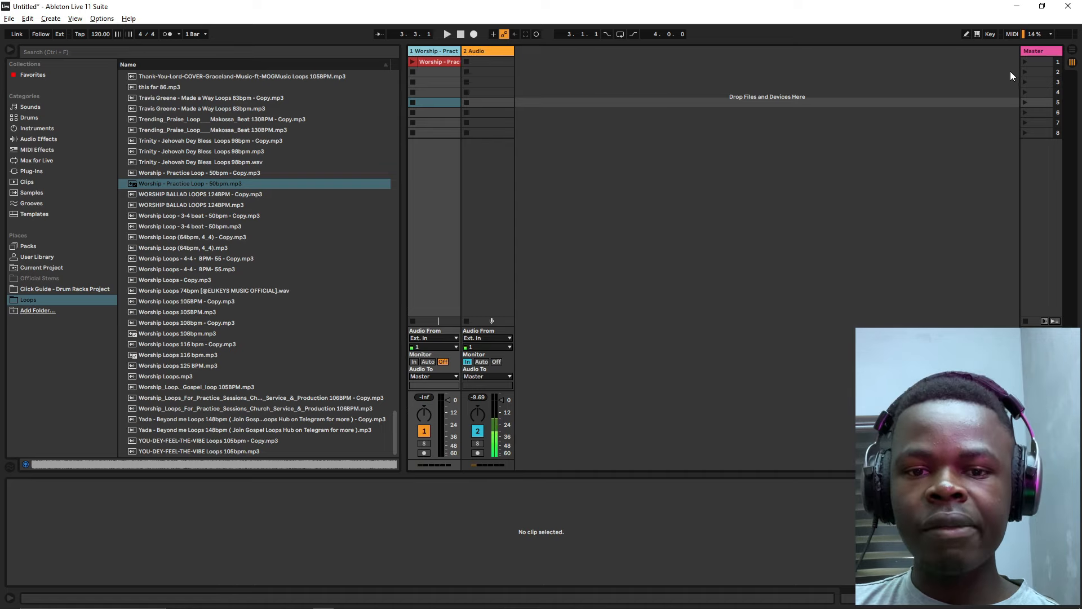
left_click(1039, 217)
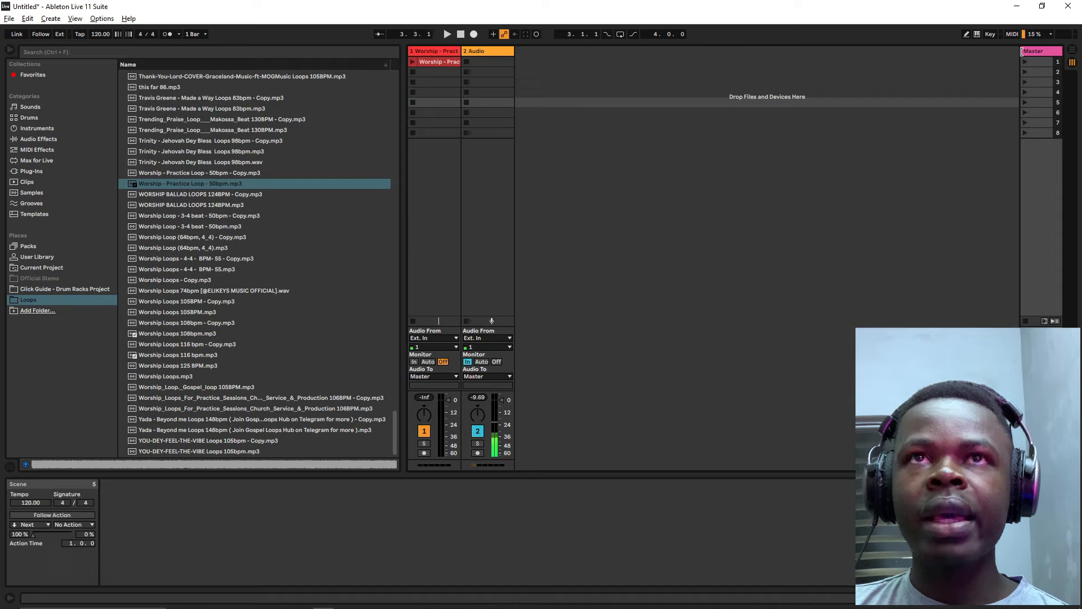
- Widen the Master column to show scene tempos and open the Worship clip's waveform
left_click_drag(1022, 51, 822, 53)
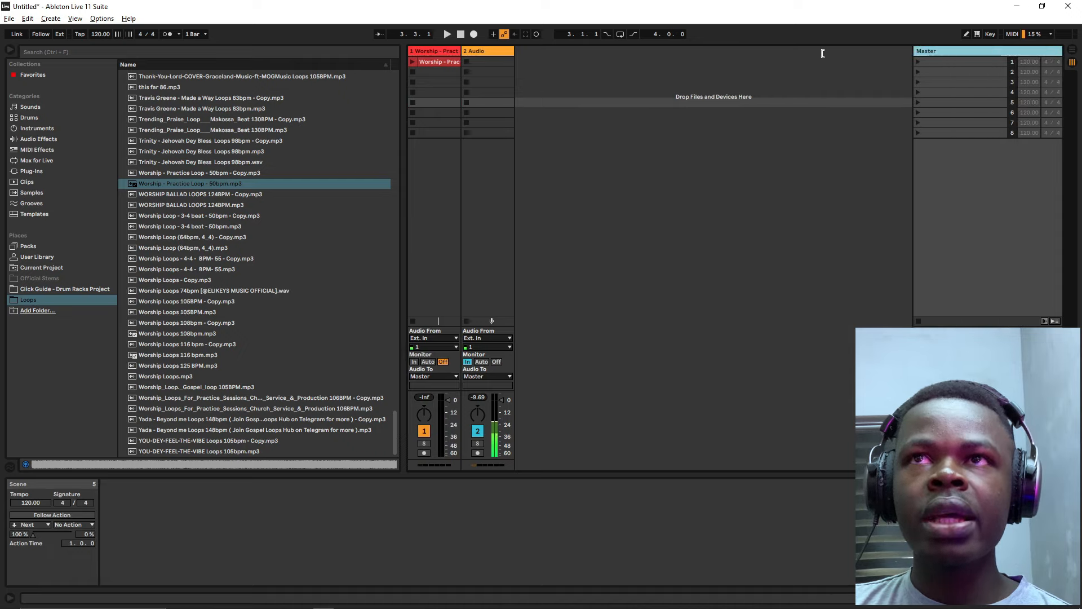
left_click(1029, 61)
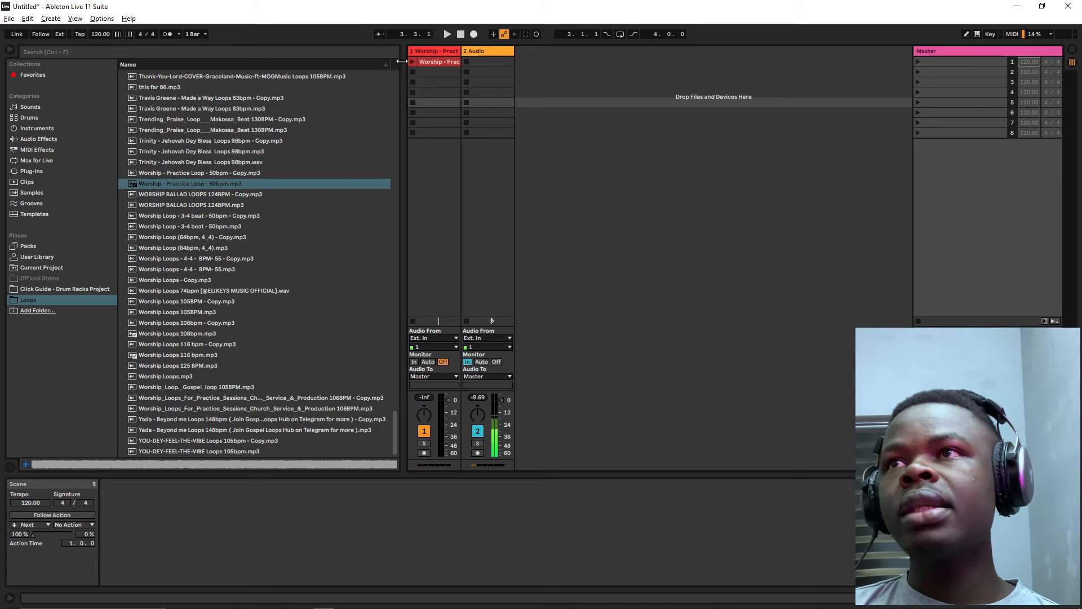
left_click(425, 63)
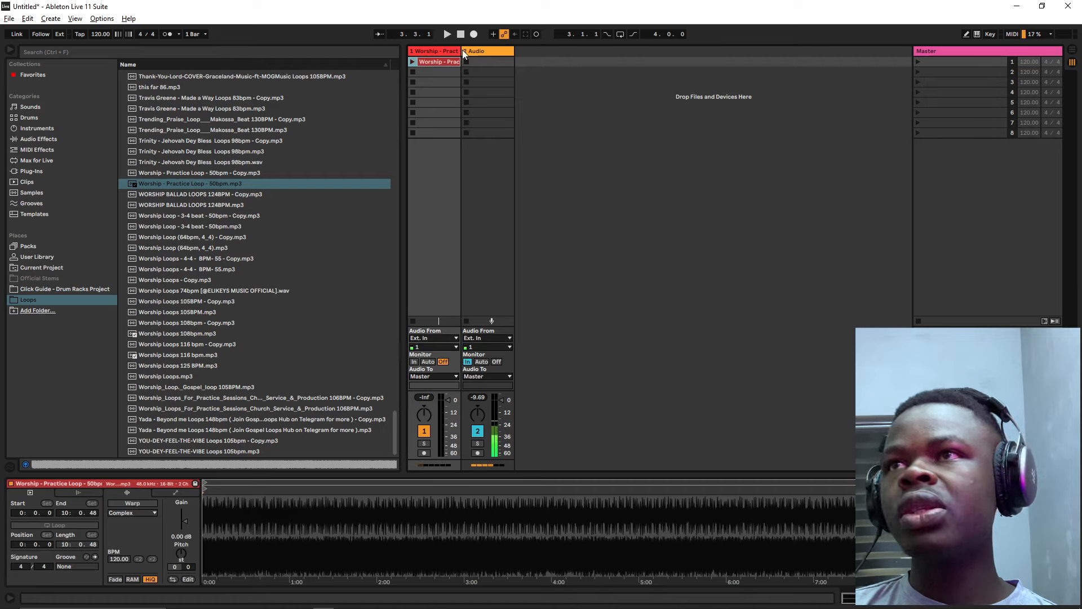
- Widen track 1's header and edit scene 1's tempo to 50 BPM
left_click_drag(458, 53, 556, 53)
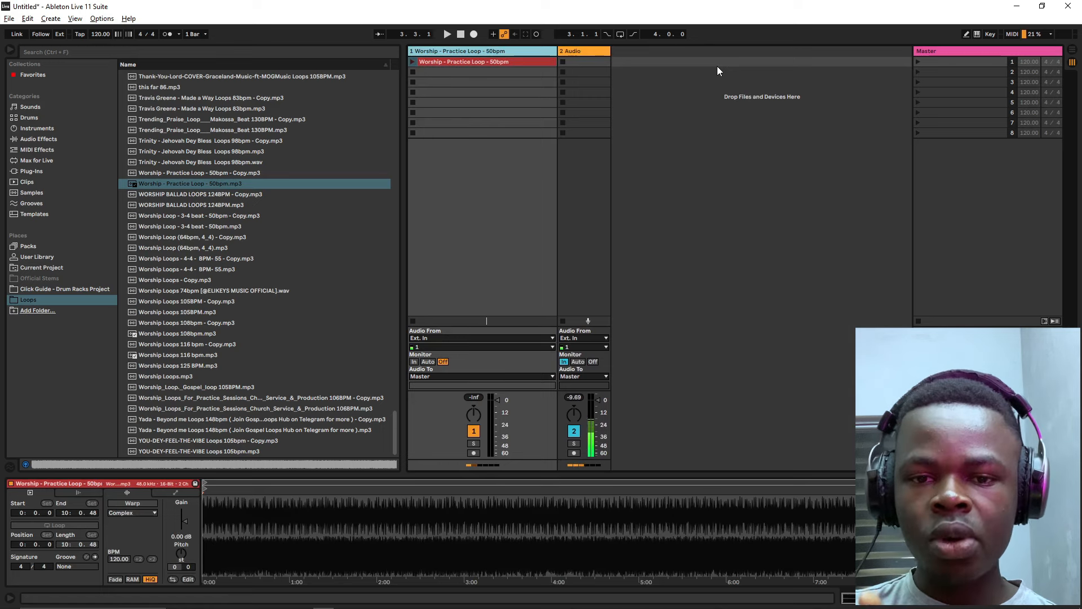
left_click(481, 61)
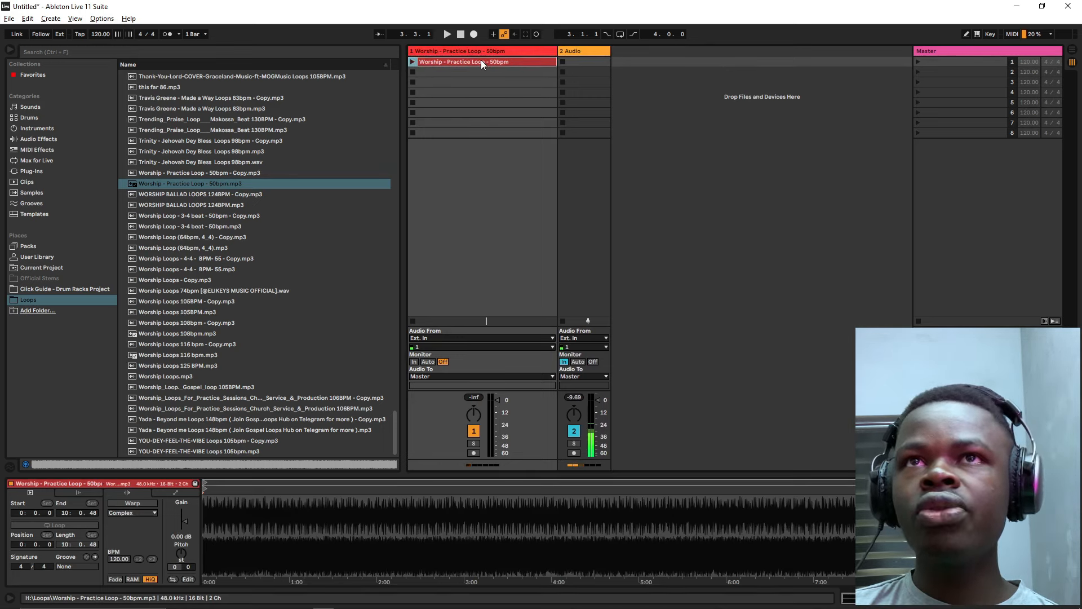
left_click(945, 62)
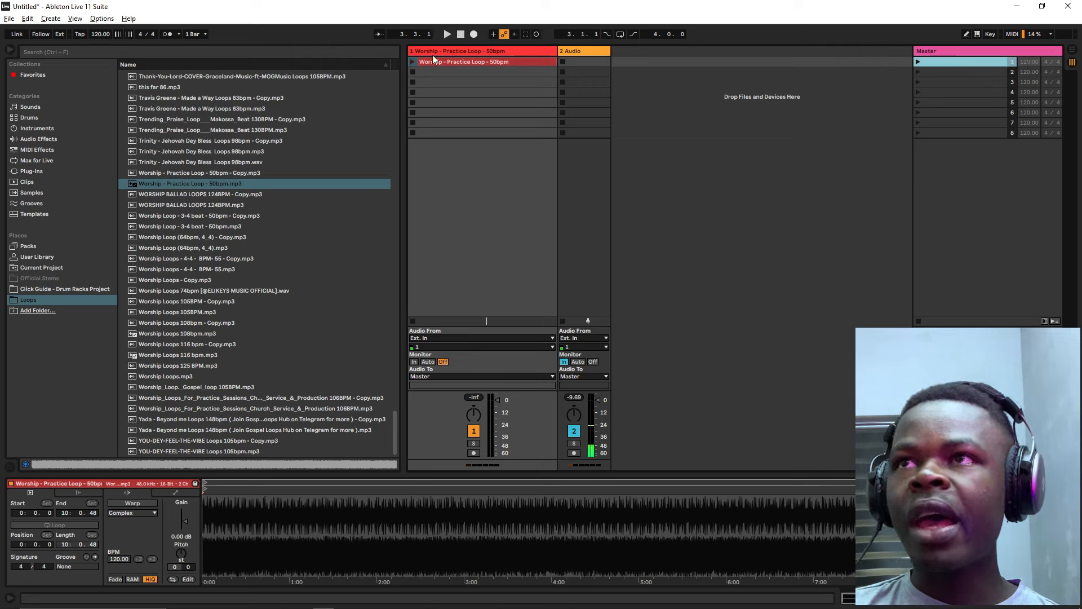
left_click(1027, 62)
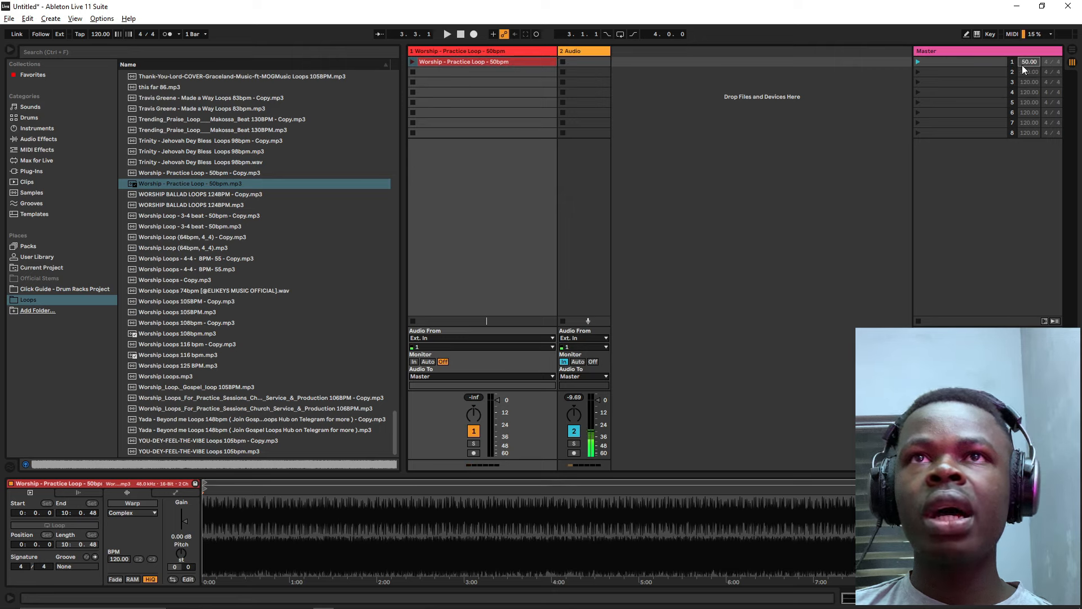
- Rename scene 1 to '4/4 WORSHIP', keeping its 50 BPM tempo
left_click(938, 61)
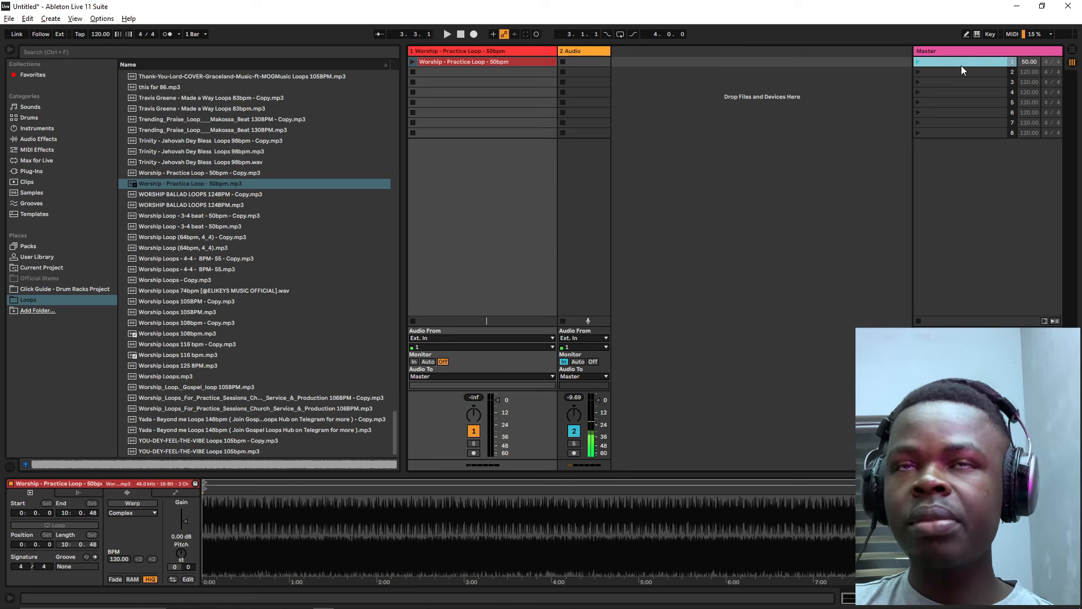
right_click(962, 65)
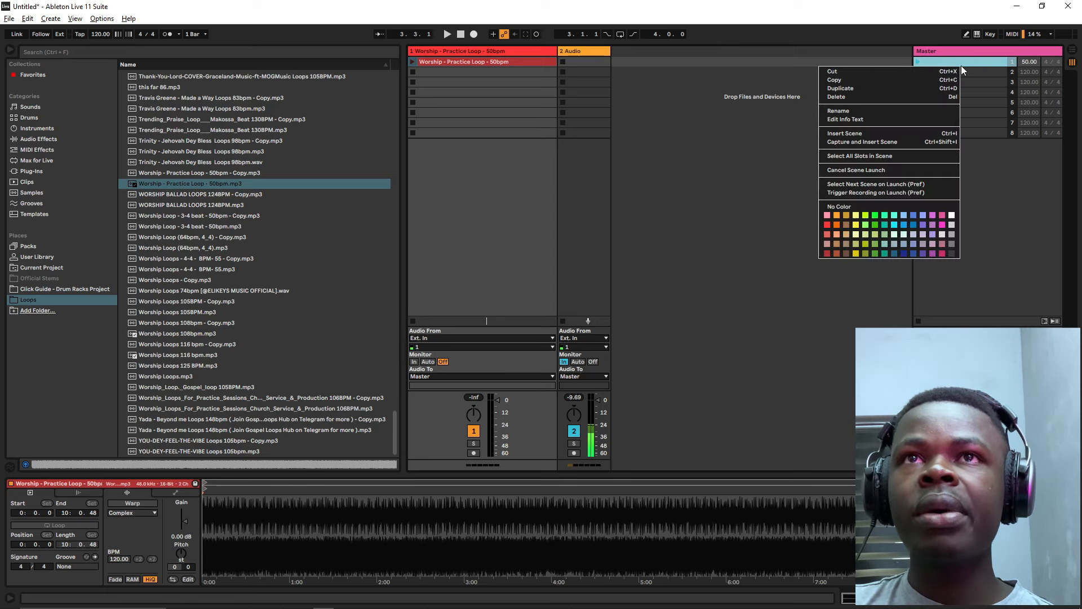
left_click(859, 113)
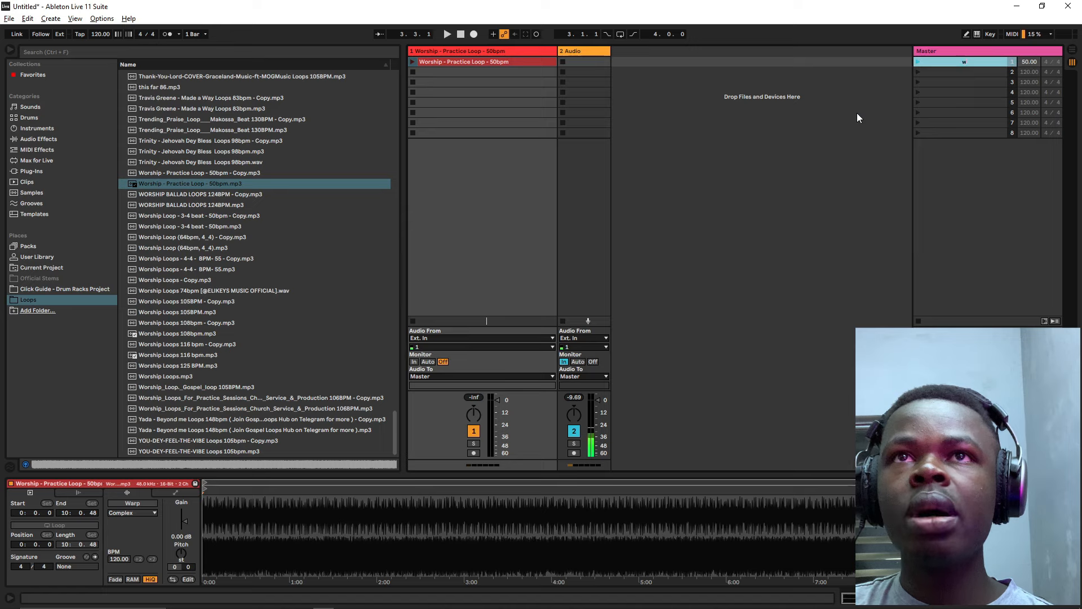
type("WORSH")
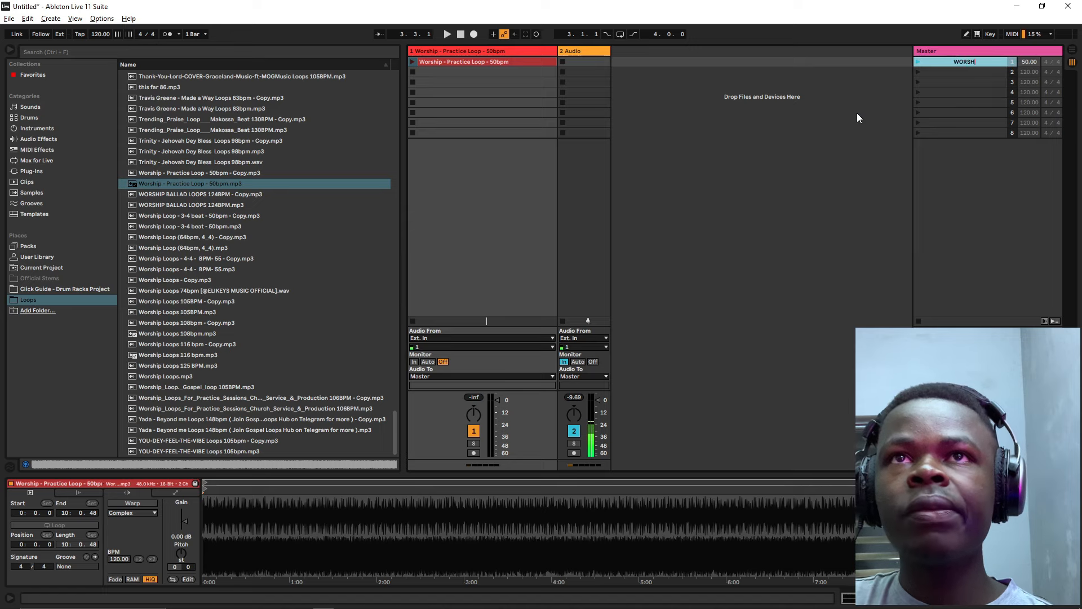
key("Escape")
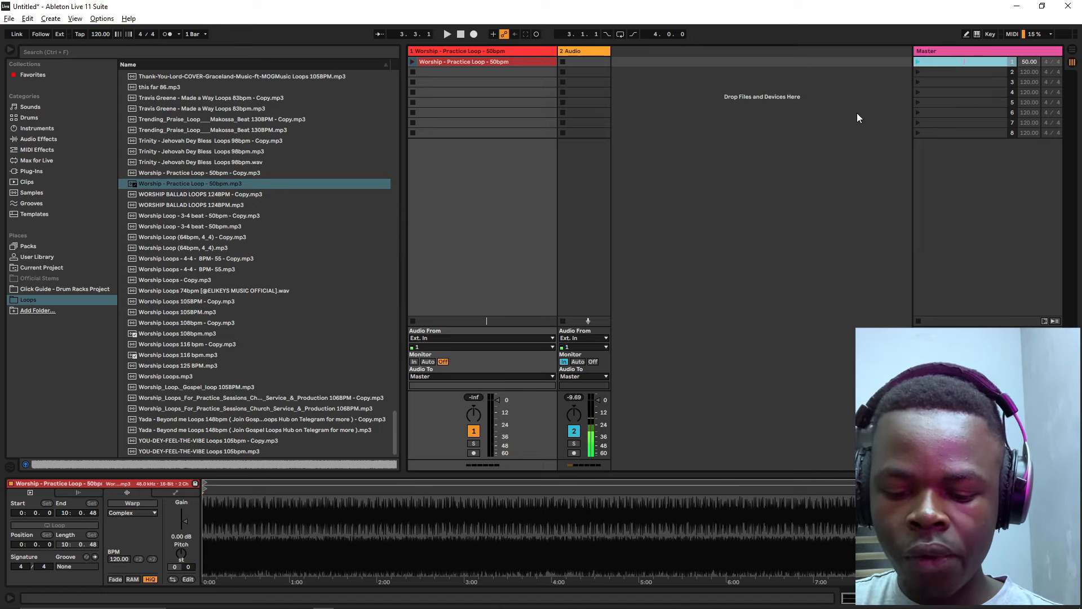
type("/4")
key("Return")
type("WORSHIP")
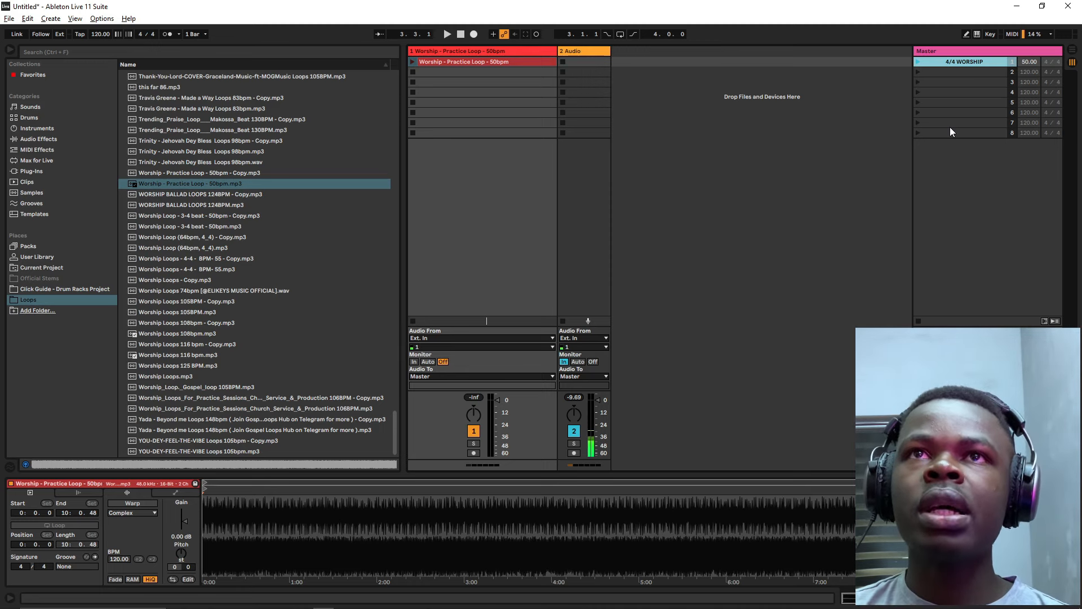
left_click(948, 72)
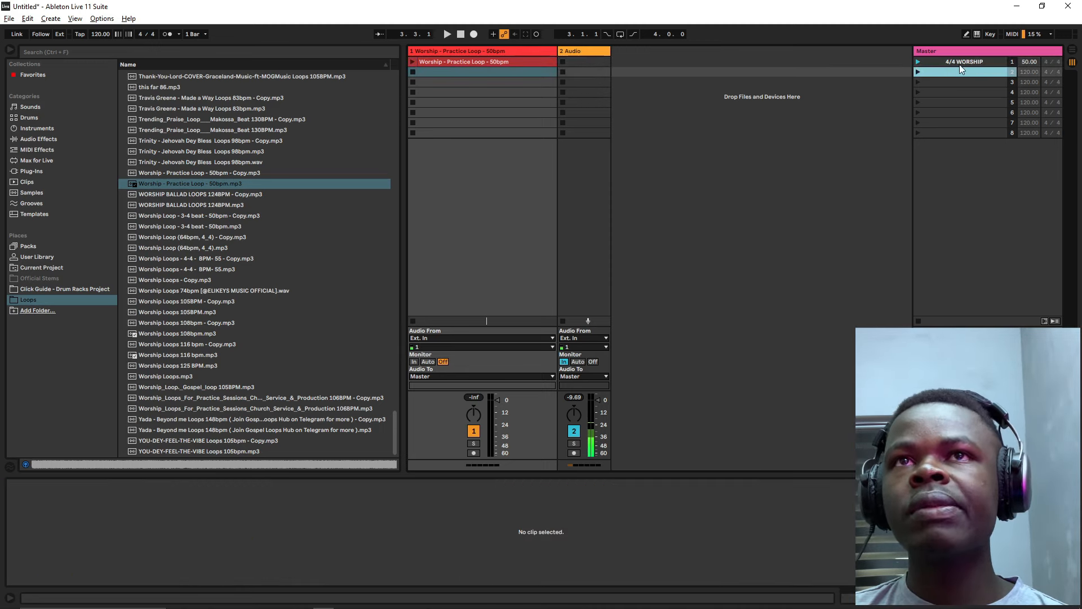
- Select the Worship clip and enlarge its Clip View waveform area
left_click(961, 63)
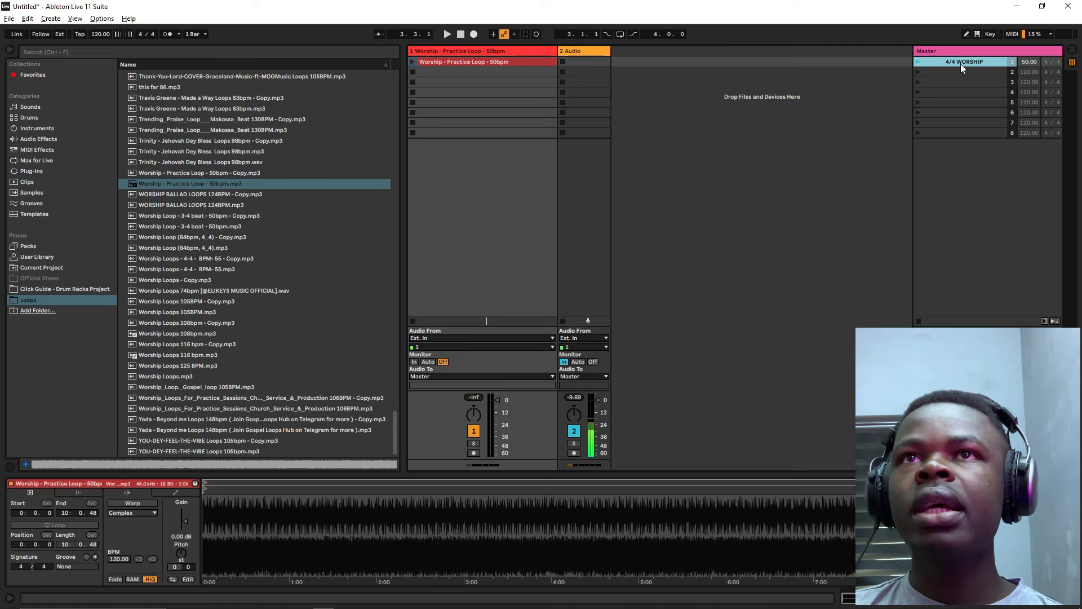
left_click(709, 103)
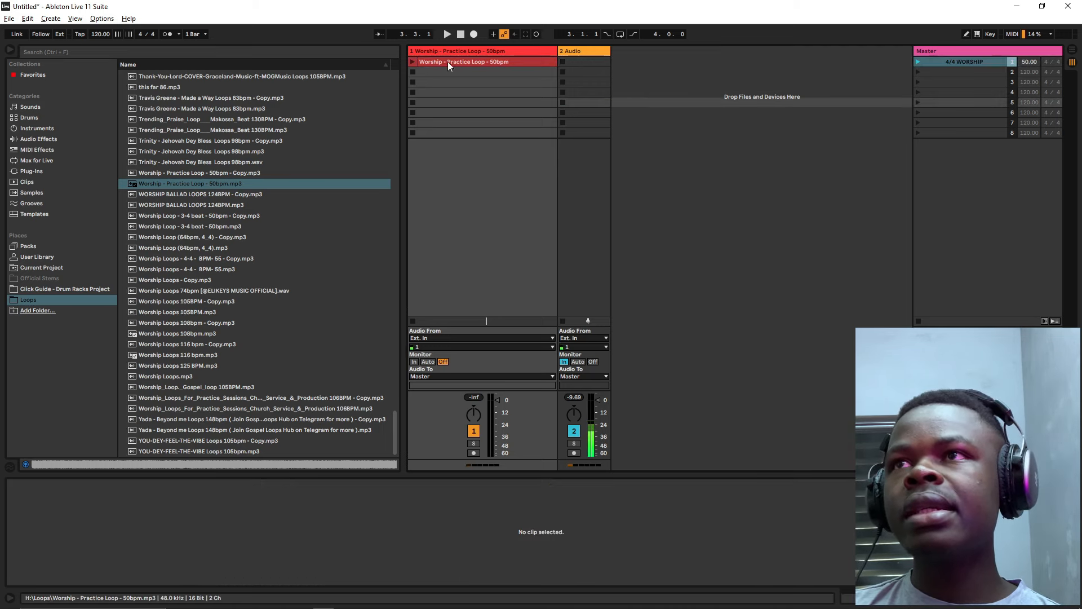
left_click(443, 62)
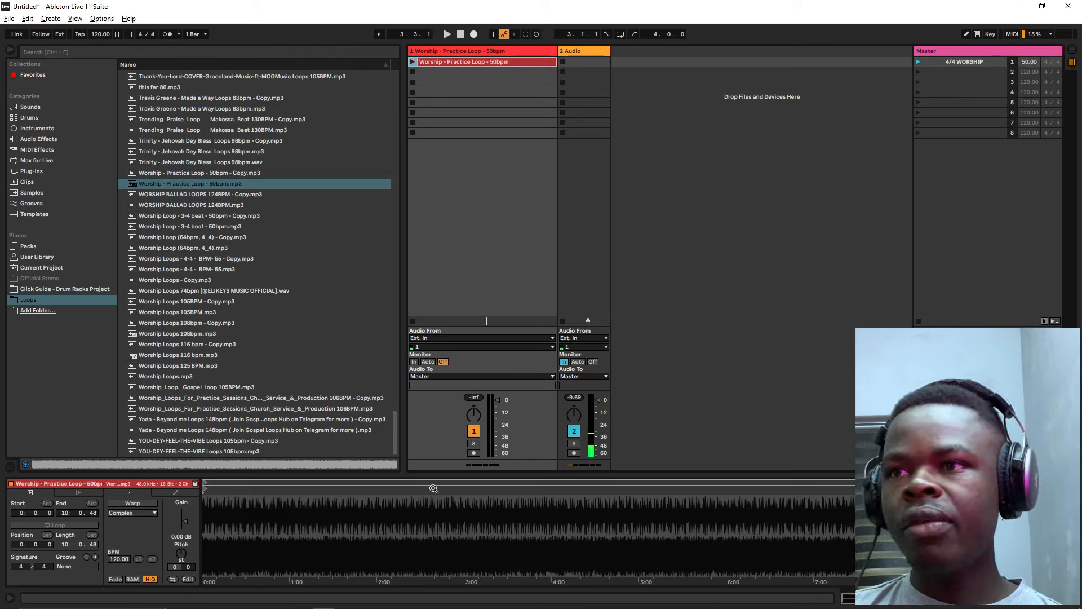
left_click_drag(443, 472, 440, 597)
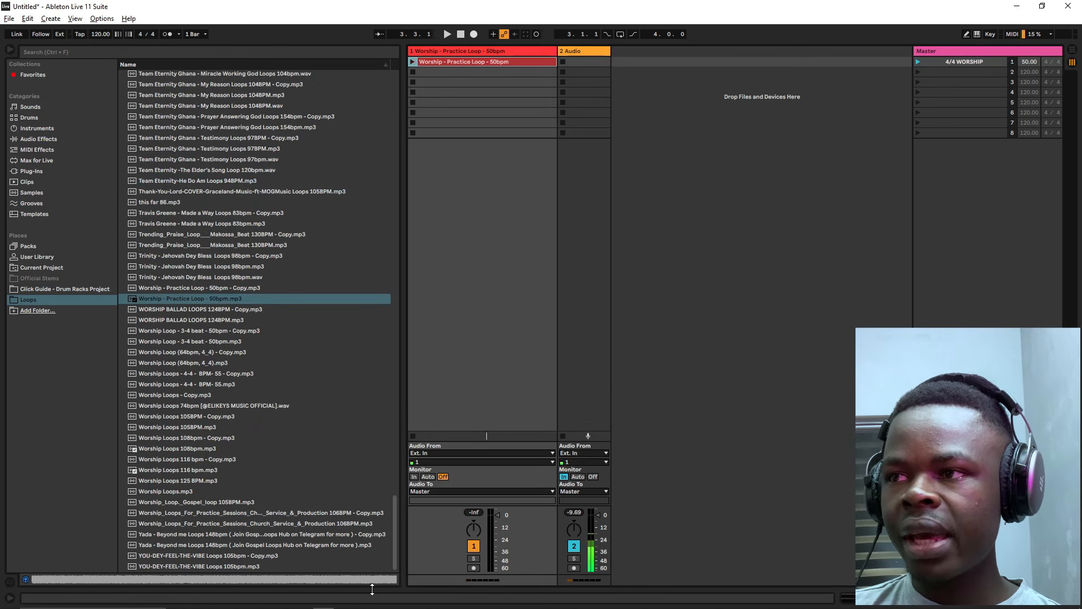
left_click_drag(372, 589, 382, 203)
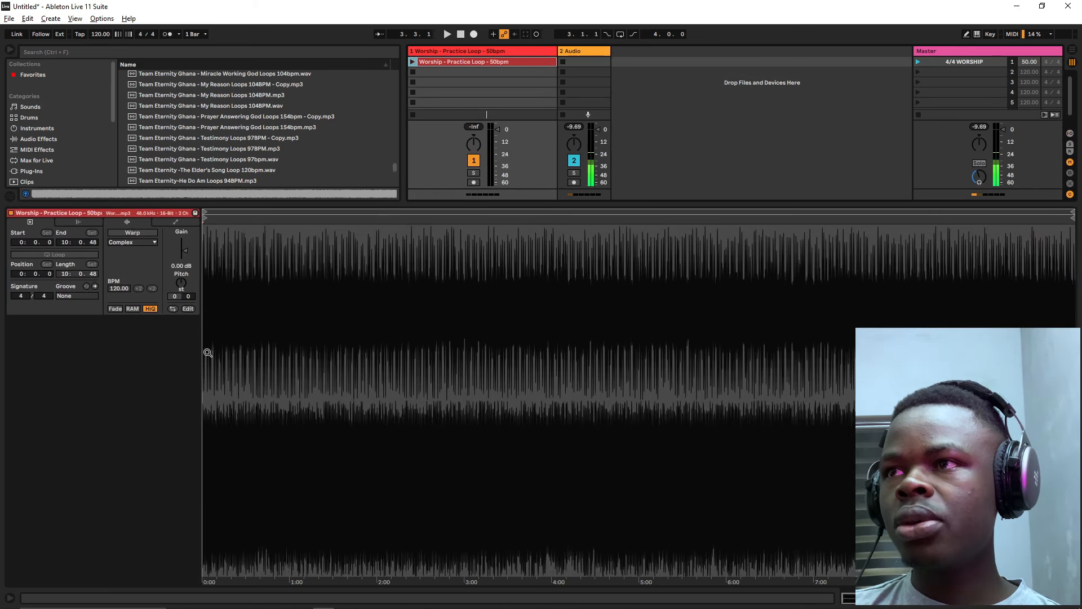
- Turn on Warp for the Worship clip and set its tempo to 50 BPM
left_click_drag(198, 350, 234, 371)
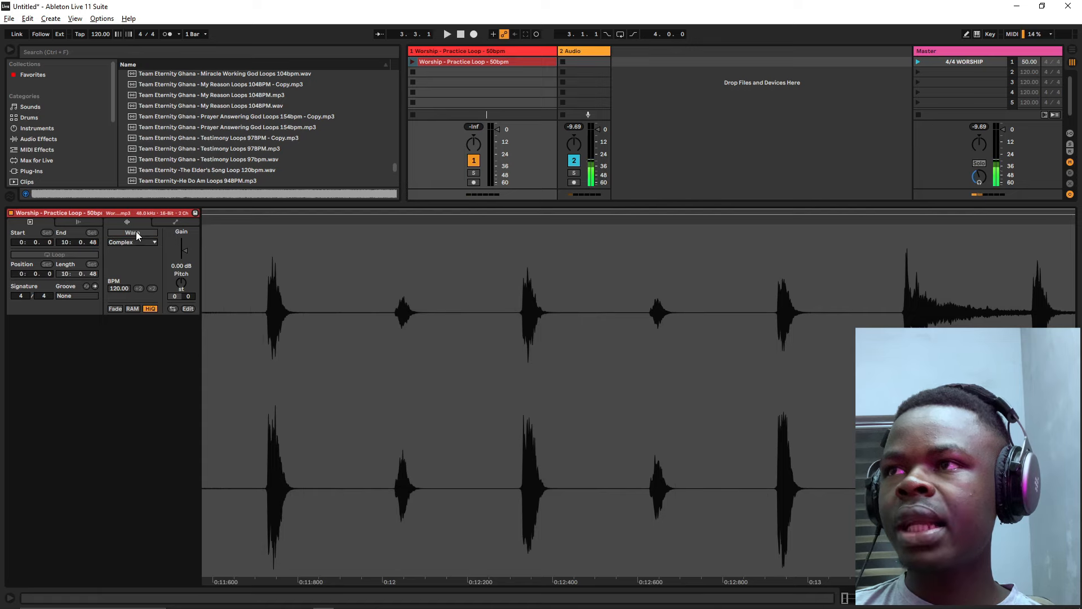
left_click(136, 232)
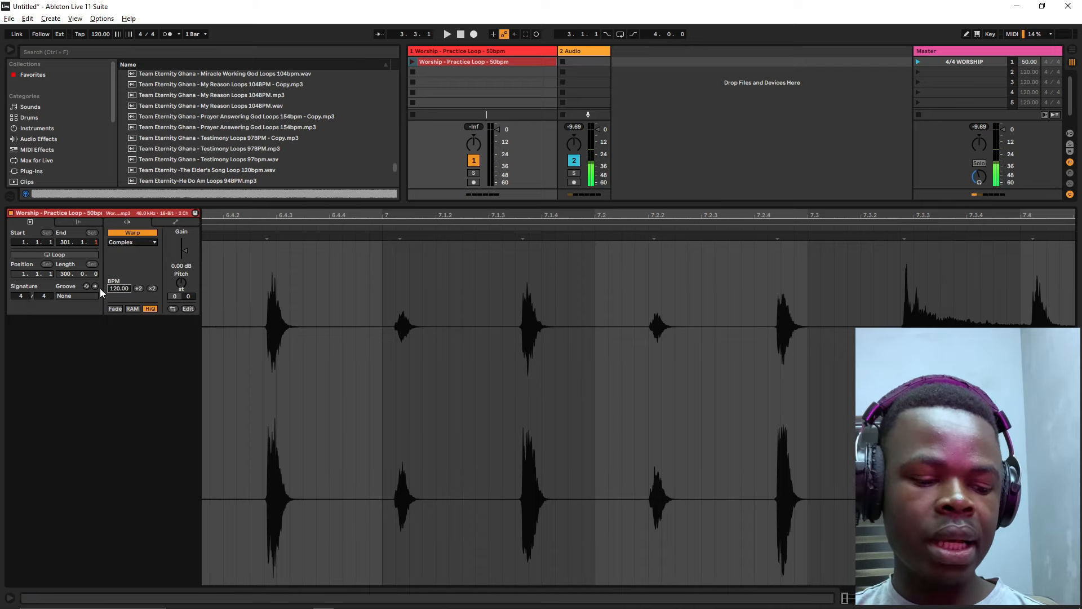
type("5")
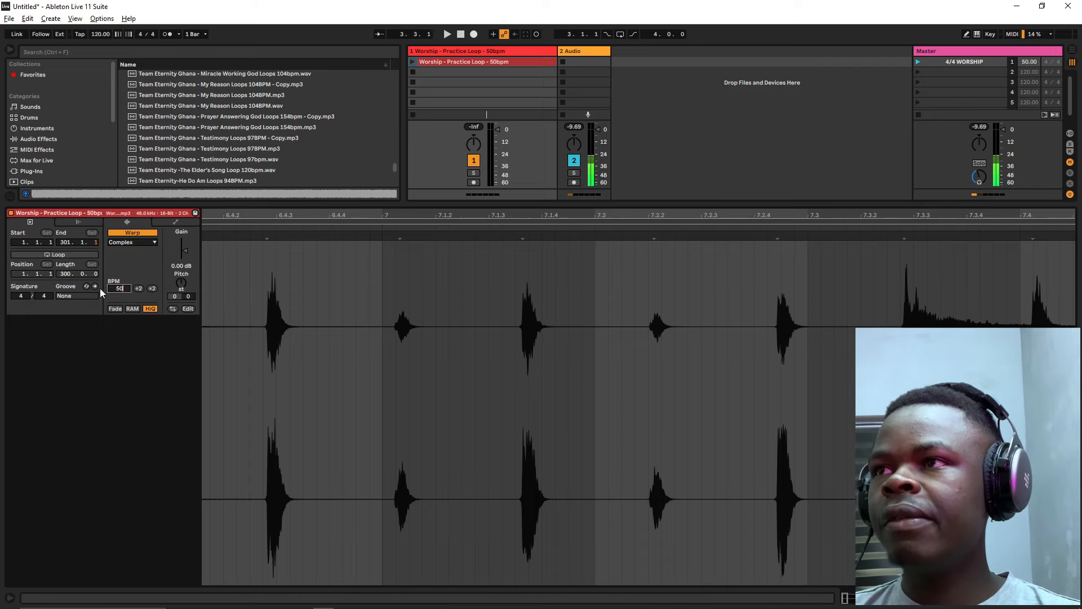
type("0")
key("Return")
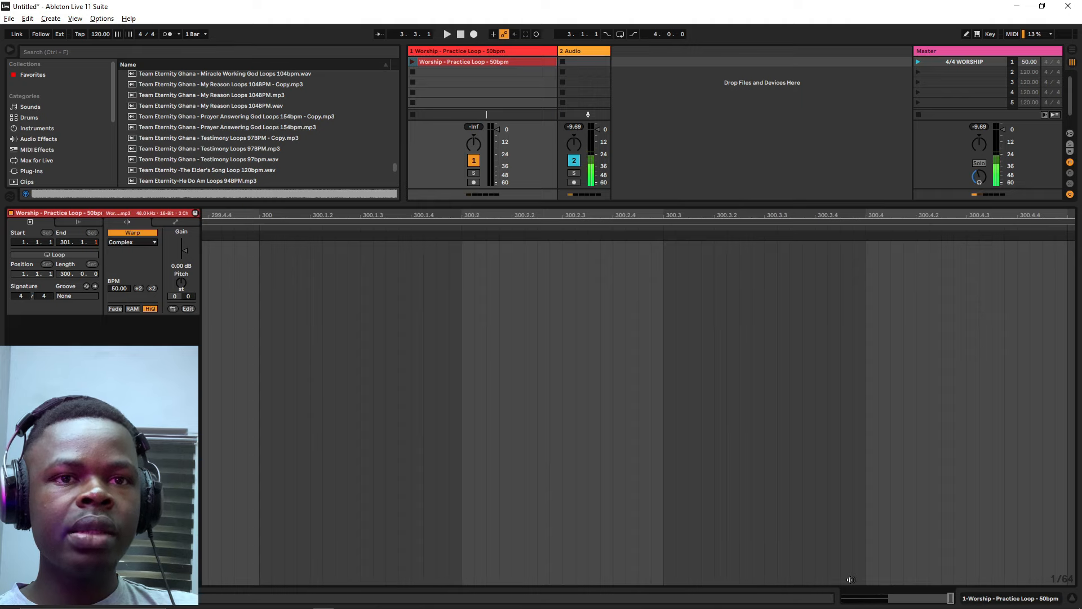
- Drag the first warp marker so the first drum hit lands on bar 1
left_click_drag(951, 598, 845, 592)
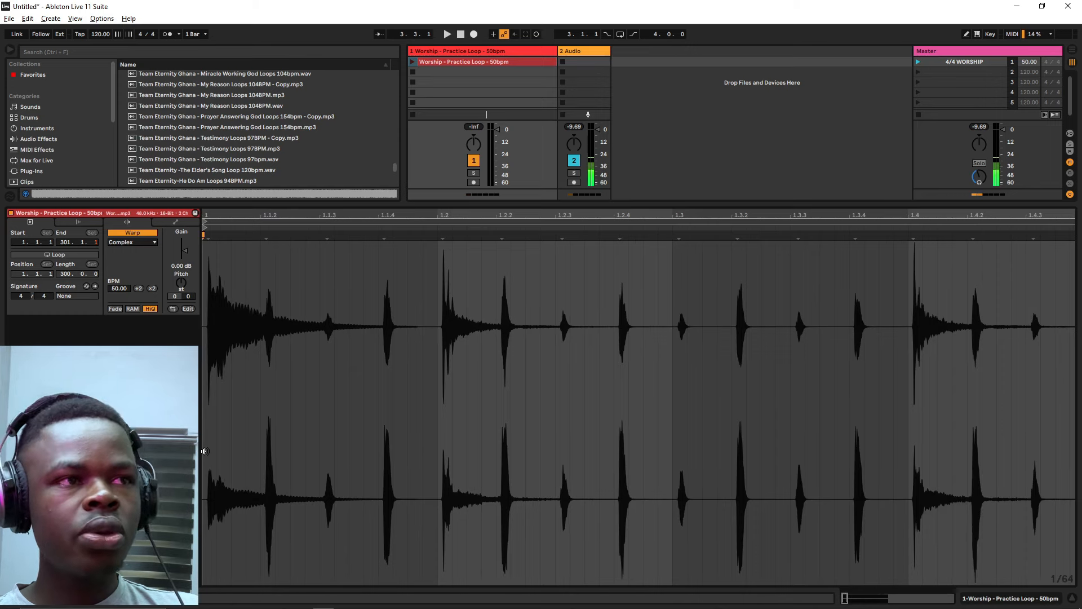
scroll(205, 451, "up", 6)
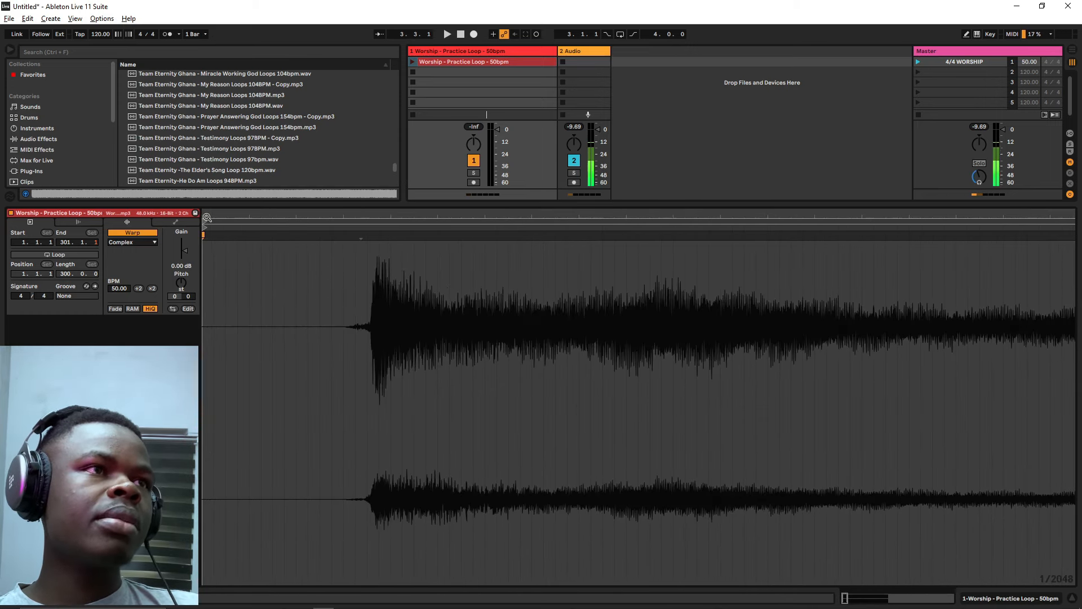
scroll(274, 284, "down", 3)
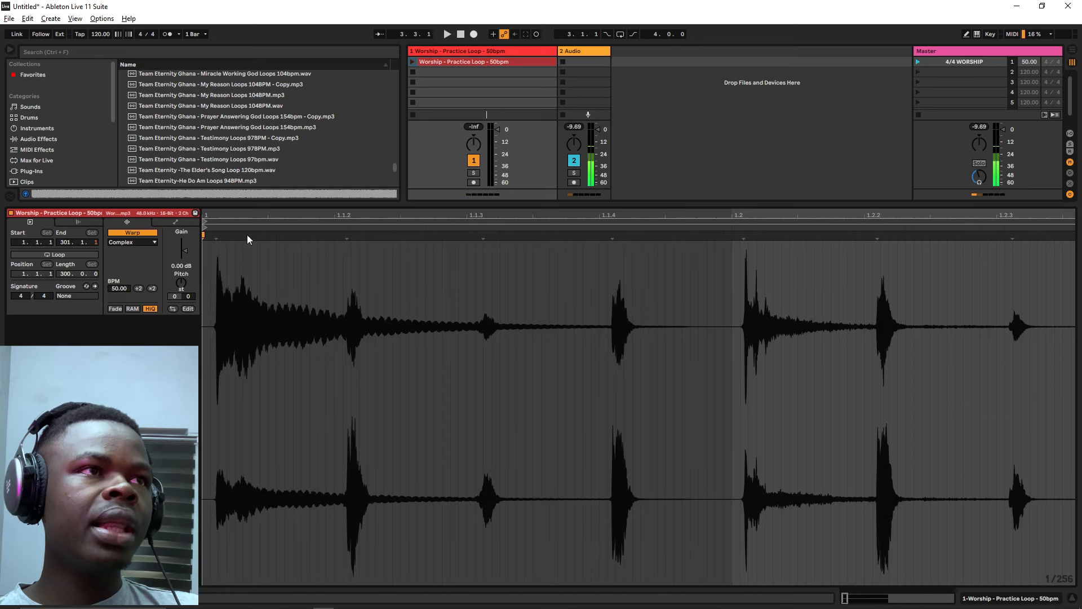
scroll(491, 237, "down", 5)
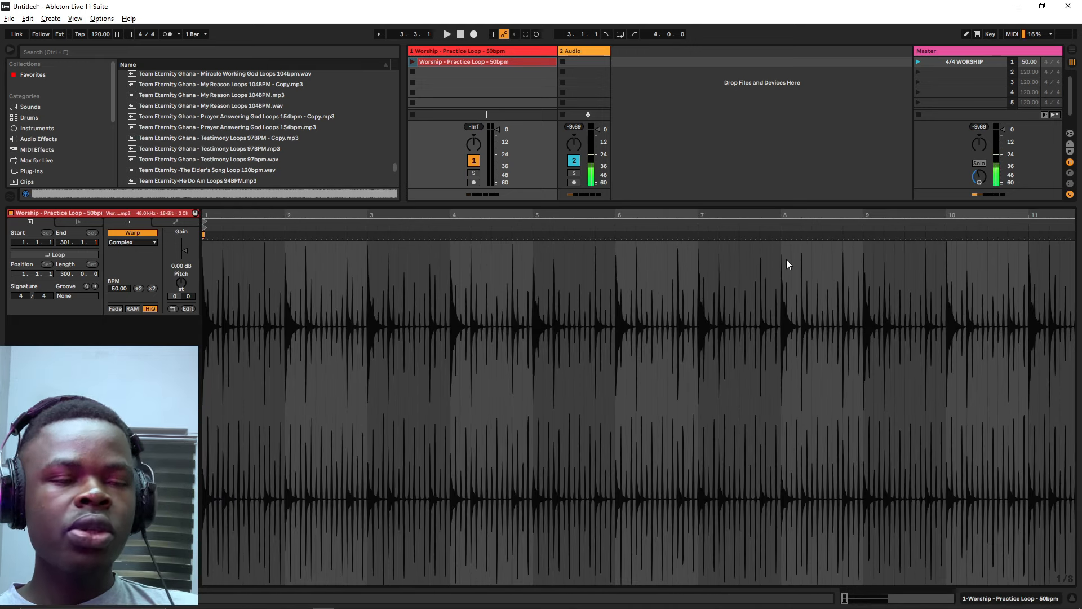
scroll(205, 391, "up", 8)
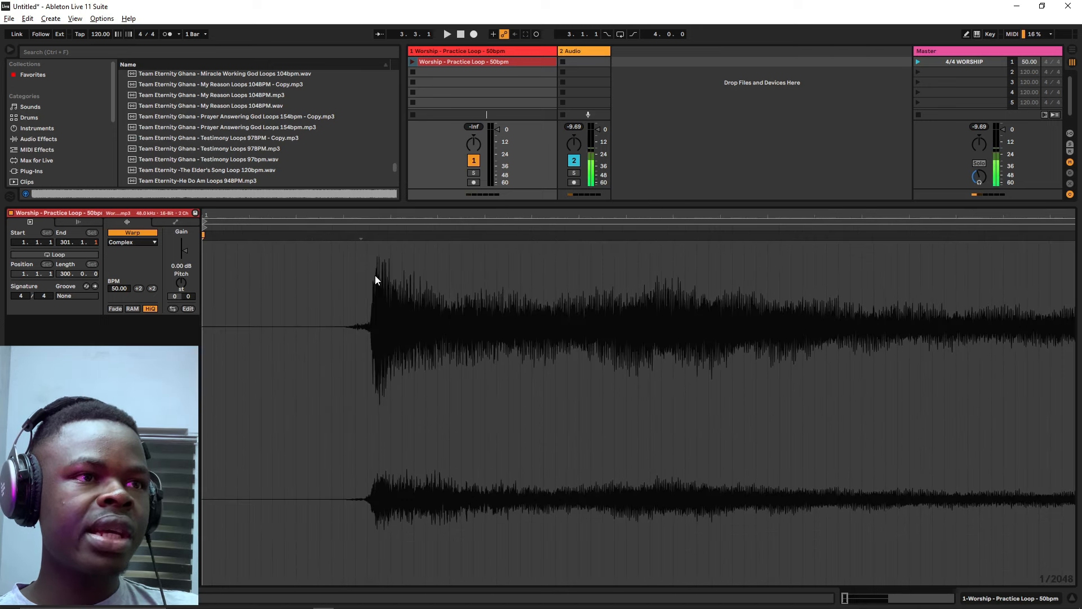
scroll(369, 468, "up", 2)
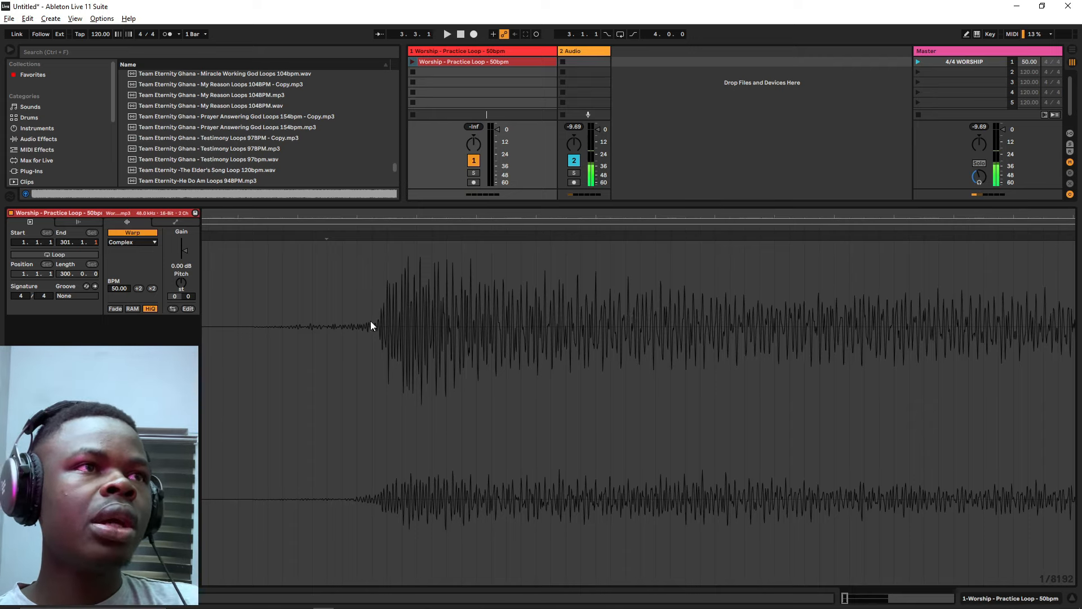
scroll(381, 312, "down", 3)
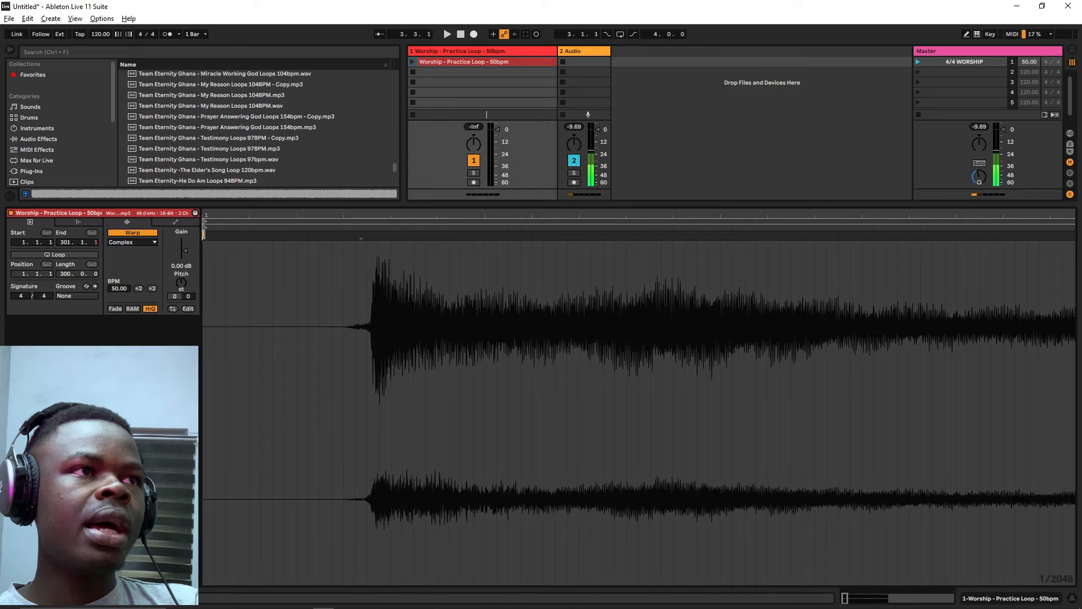
mouse_move(204, 235)
left_mouse_down()
mouse_move(189, 241)
mouse_move(273, 234)
mouse_move(229, 250)
mouse_move(265, 250)
left_mouse_up()
scroll(391, 346, "up", 5)
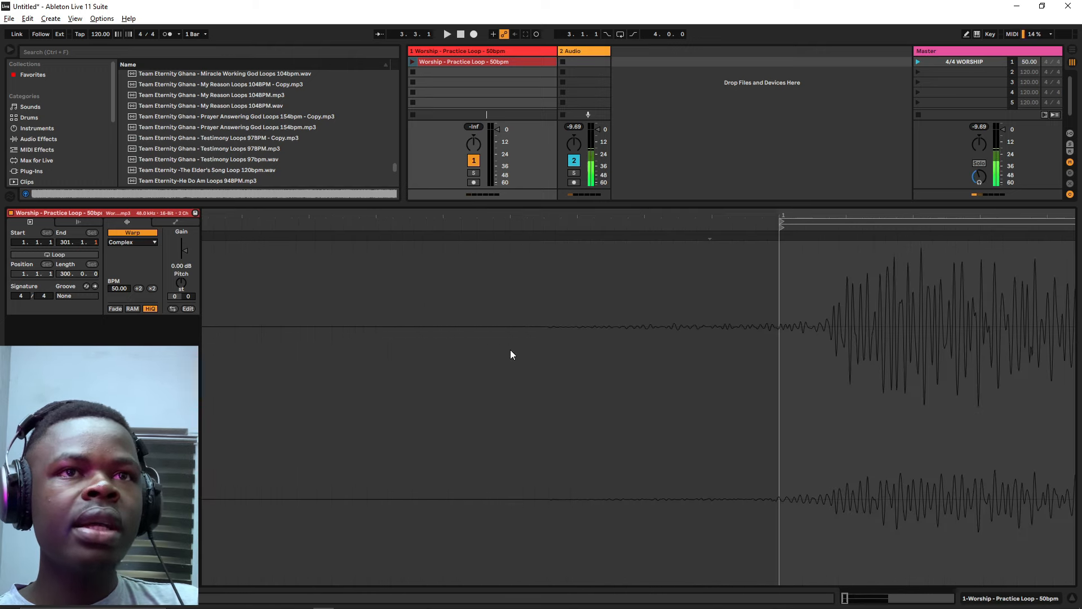
scroll(510, 350, "down", 3)
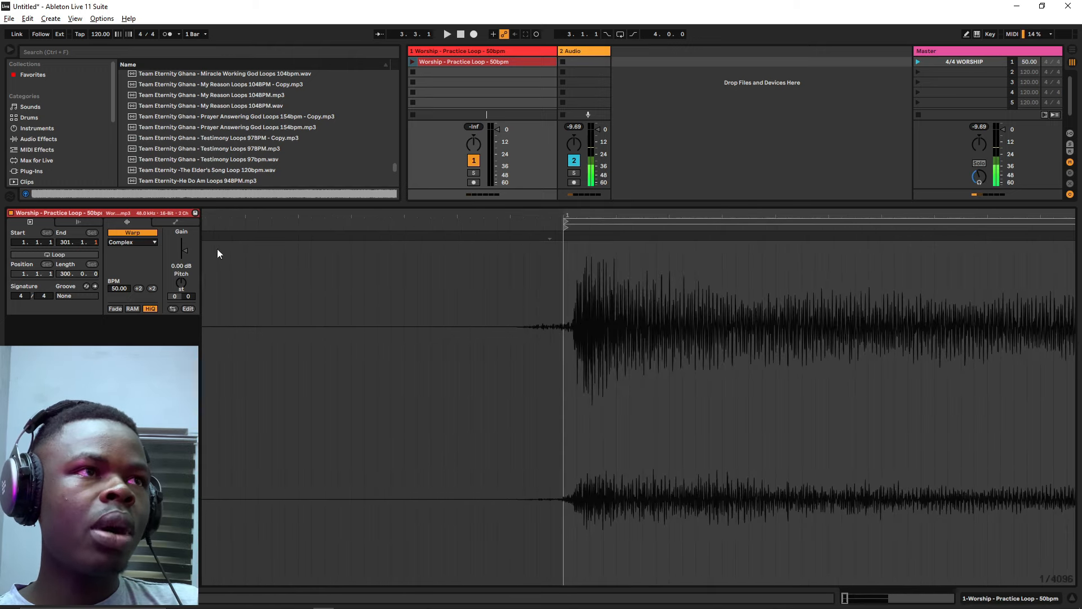
scroll(216, 282, "down", 3)
scroll(224, 356, "up", 2)
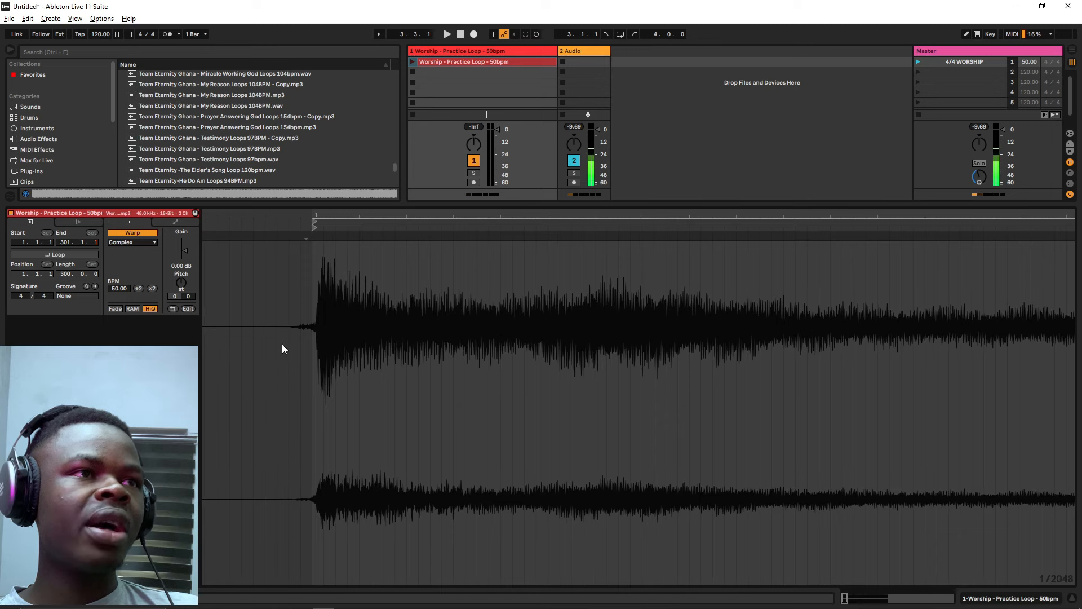
scroll(282, 344, "up", 2)
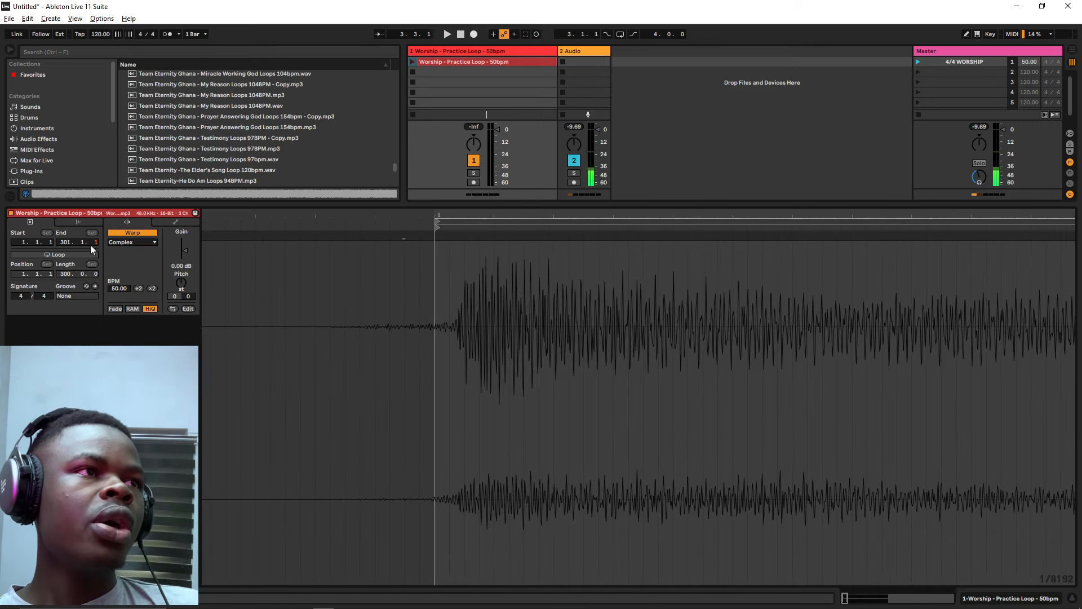
- Enable the clip's Loop switch and set the loop length to 2.0.0
left_click(40, 255)
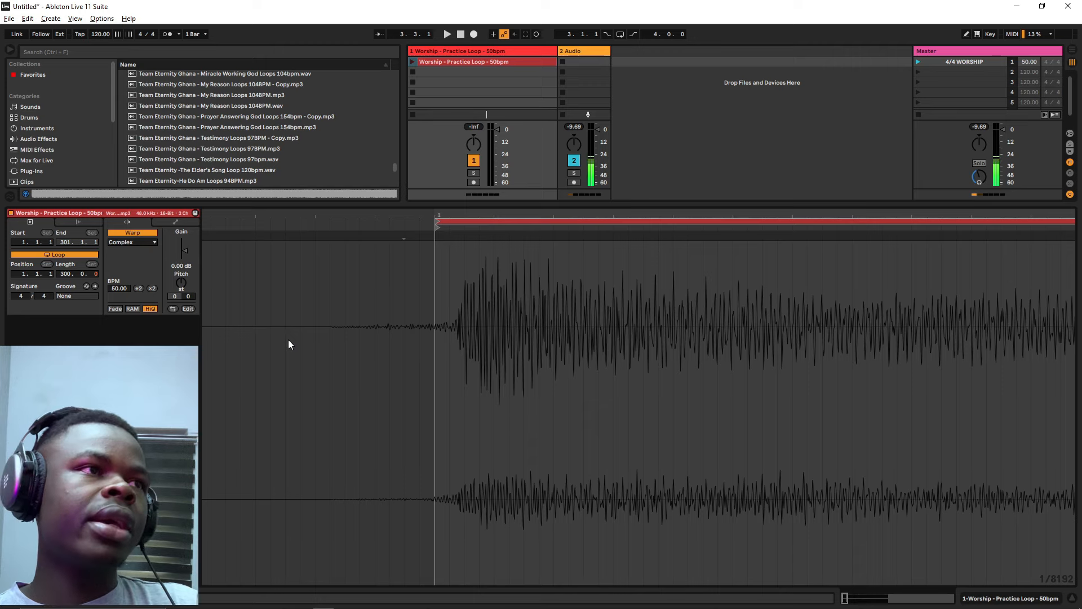
left_click(59, 256)
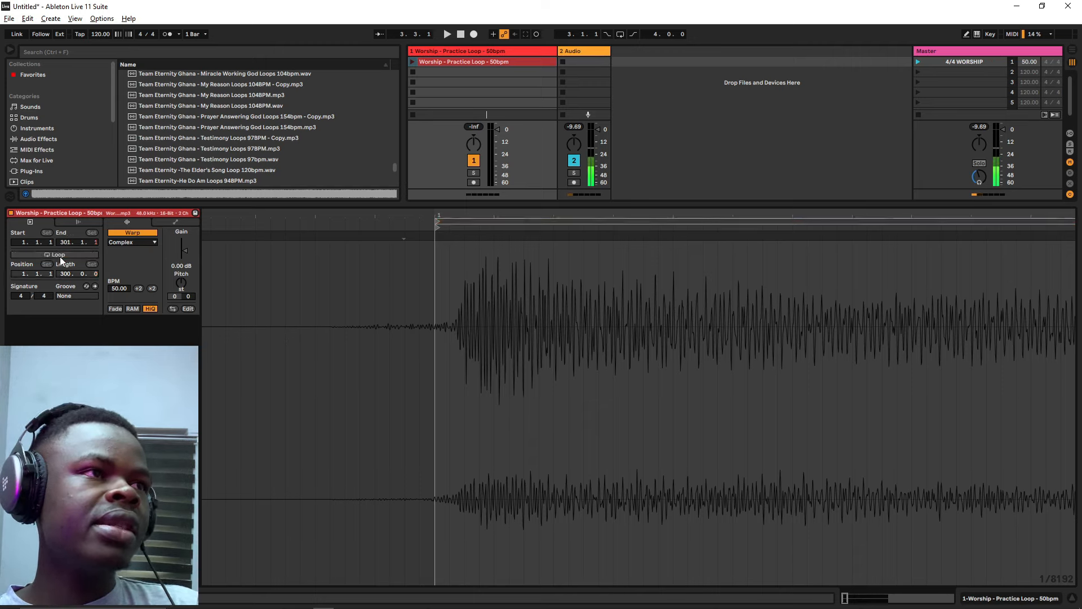
left_click(59, 256)
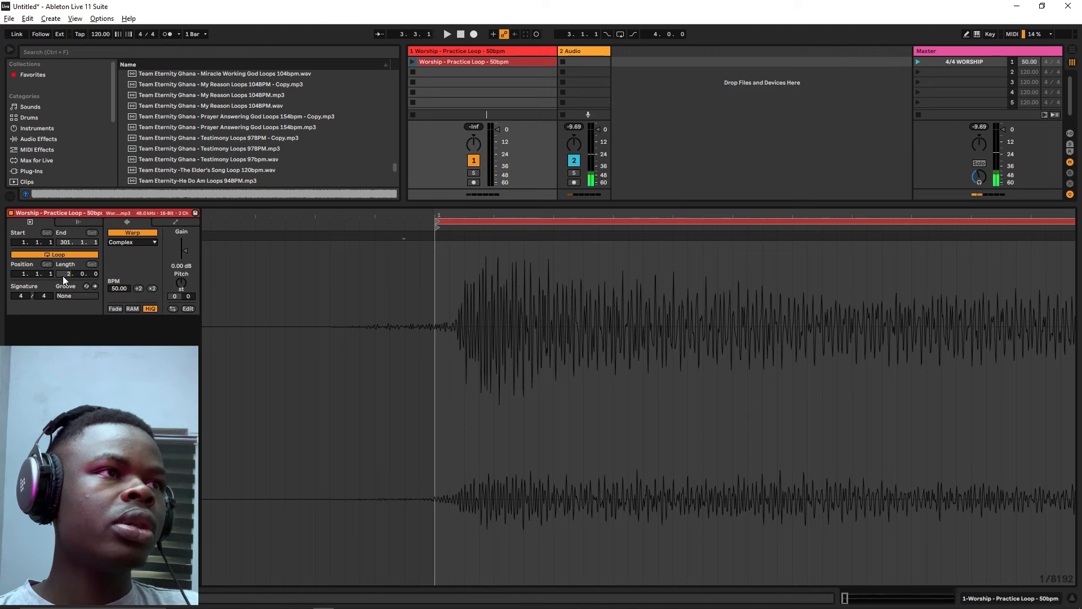
type("2")
key("Return")
scroll(387, 306, "down", 15)
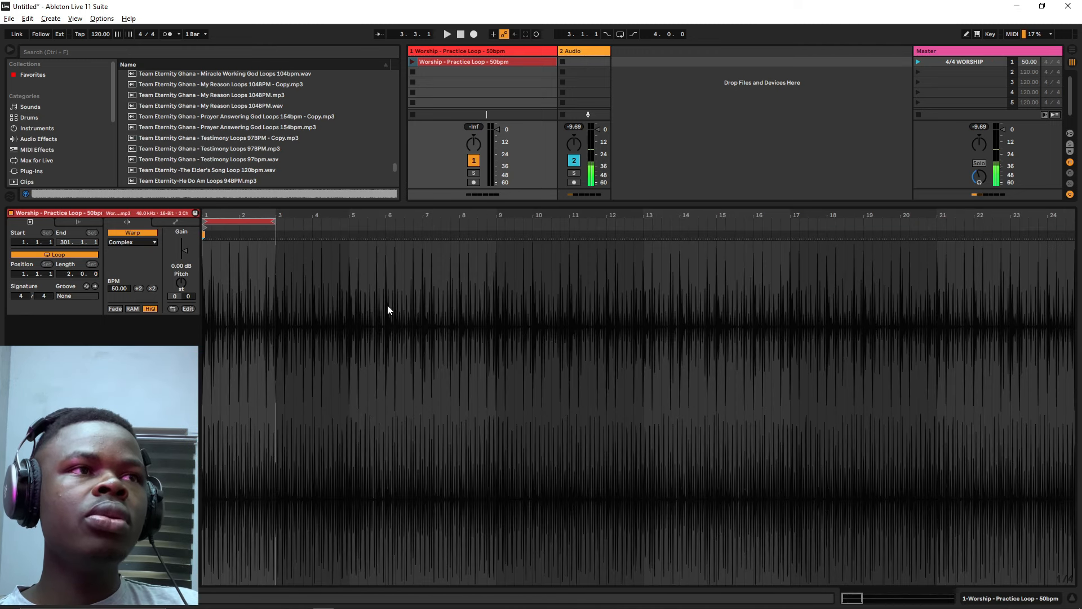
scroll(215, 327, "up", 3)
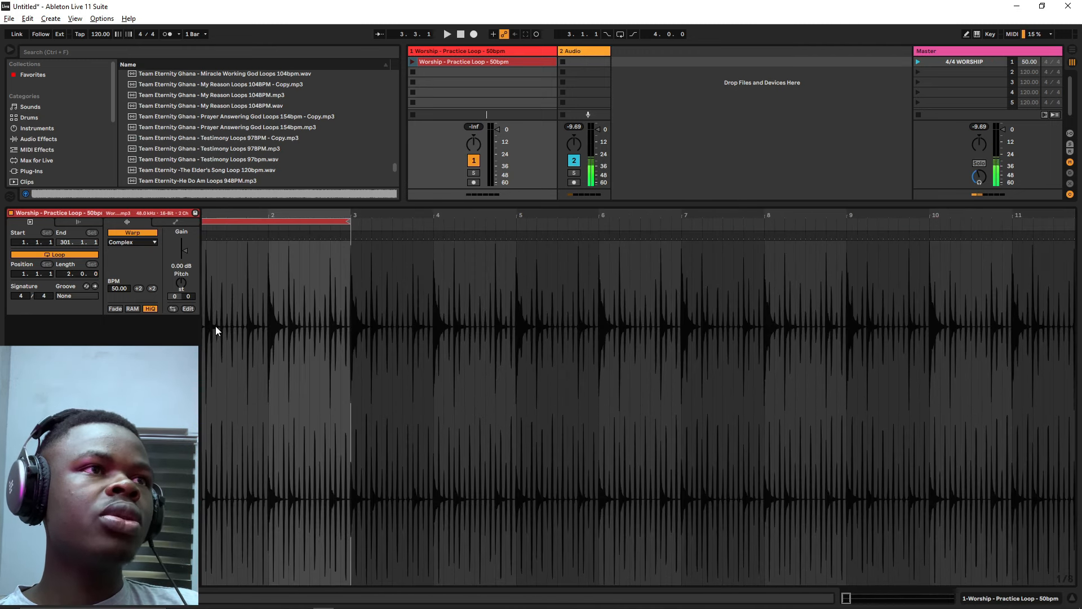
- Launch the 4/4 WORSHIP scene at 50 BPM, then stop playback
left_click(305, 221)
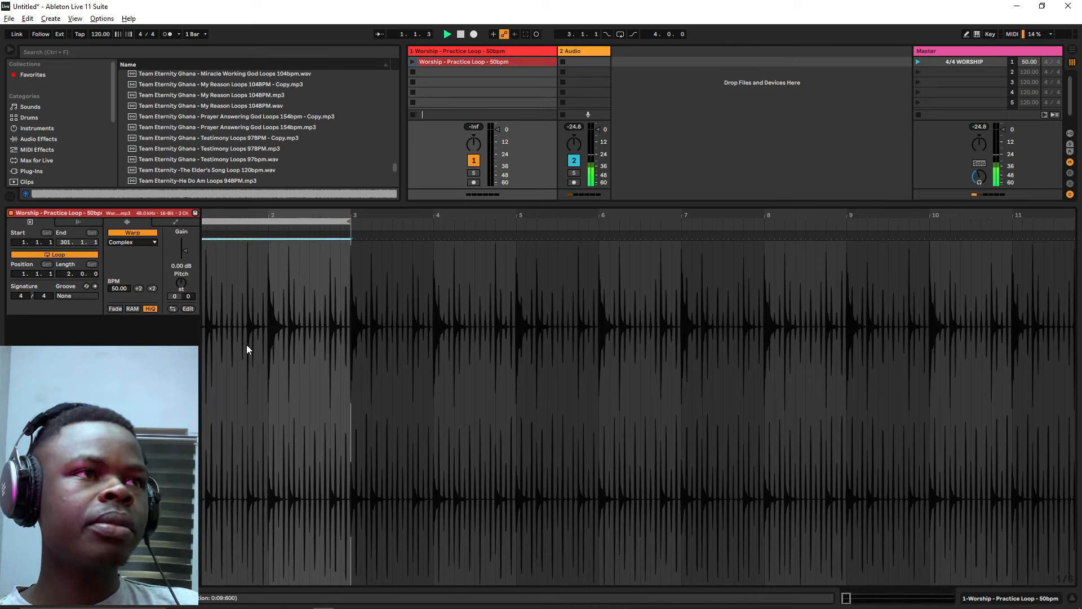
left_click(939, 60)
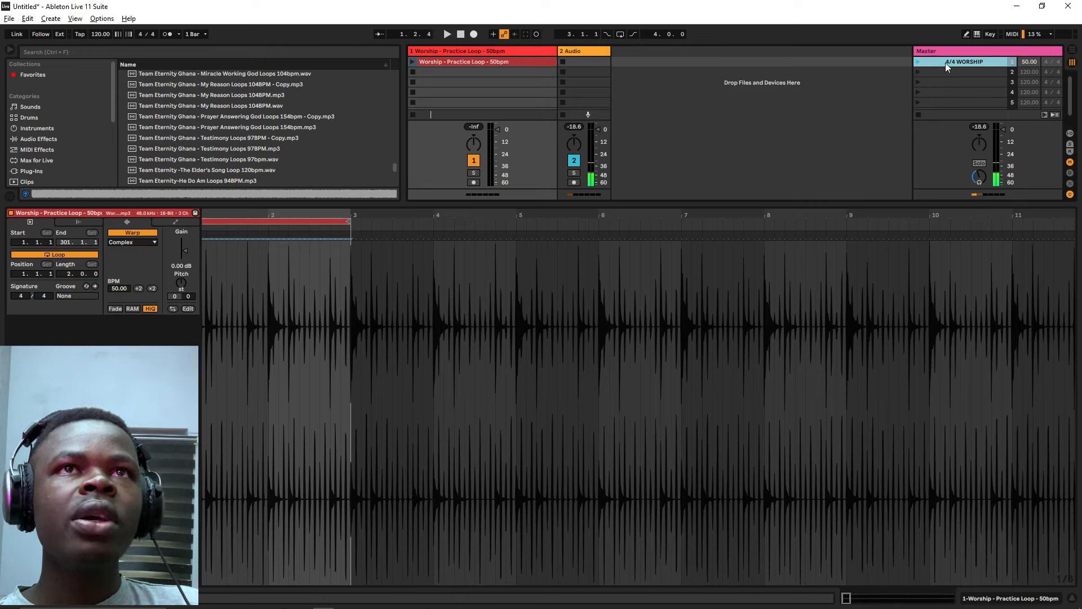
left_click(916, 63)
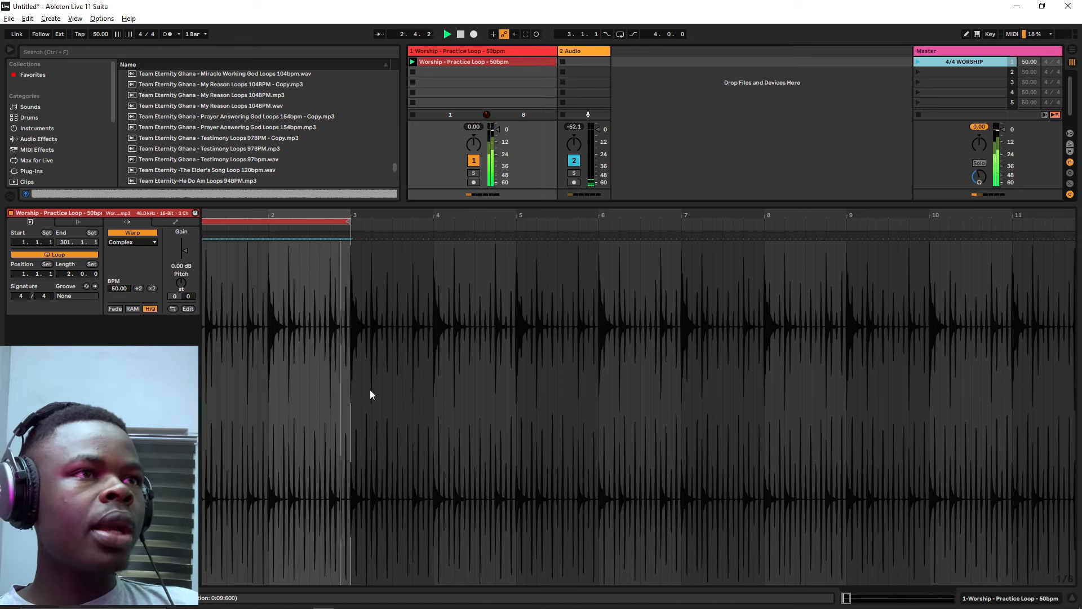
key("space")
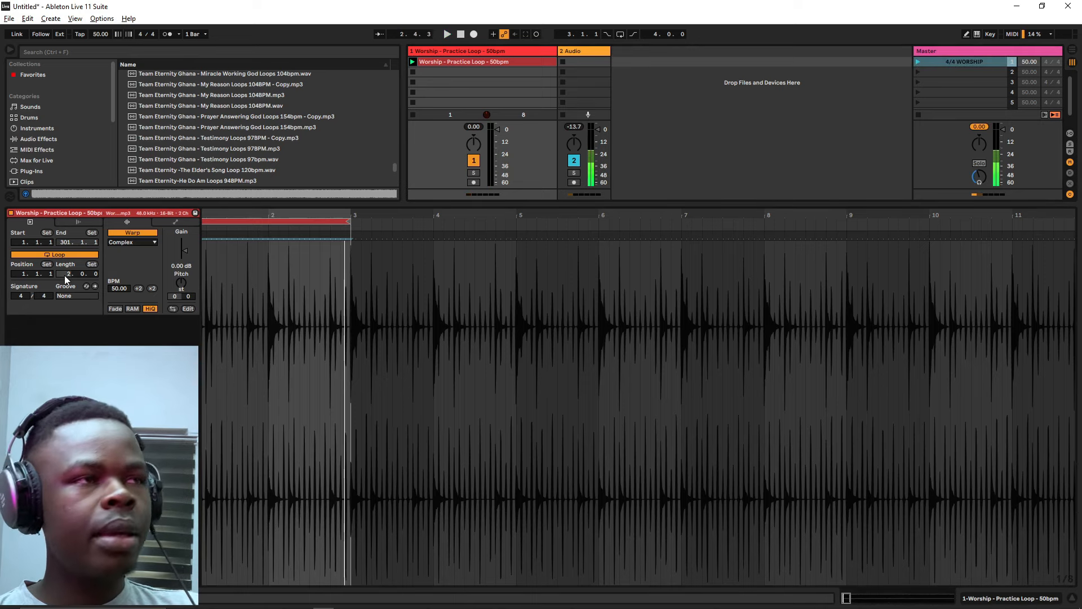
- Shorten the Worship loop to one bar and play it back once
key("Down")
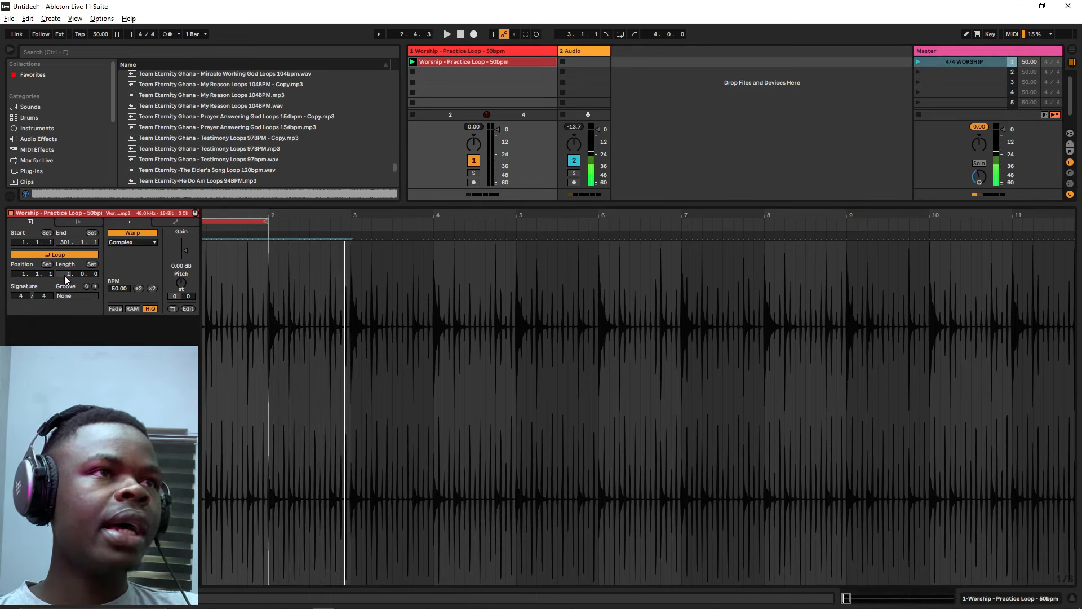
key("space")
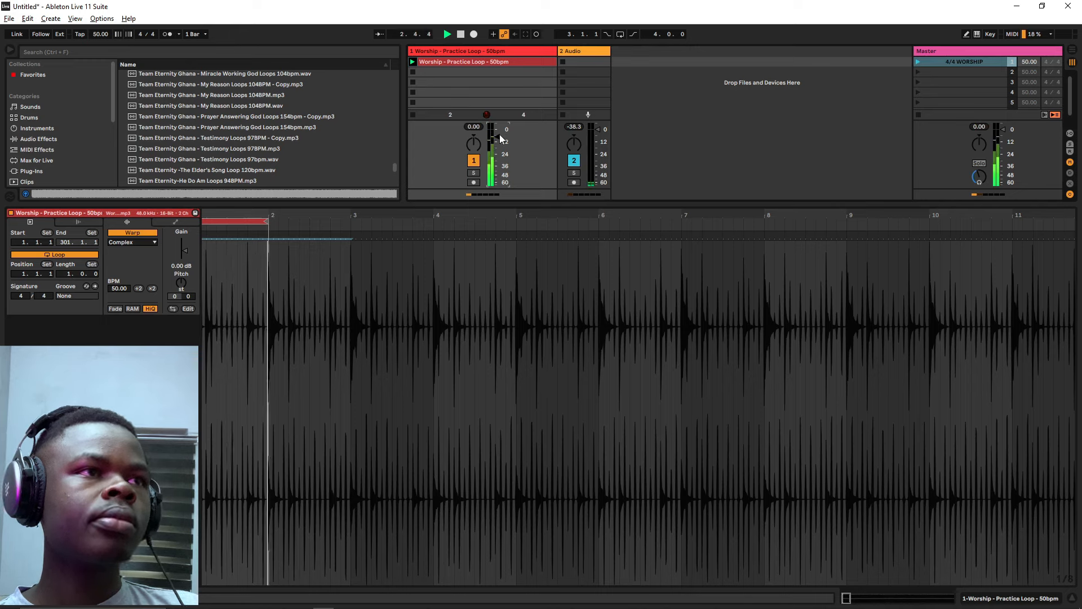
key("space")
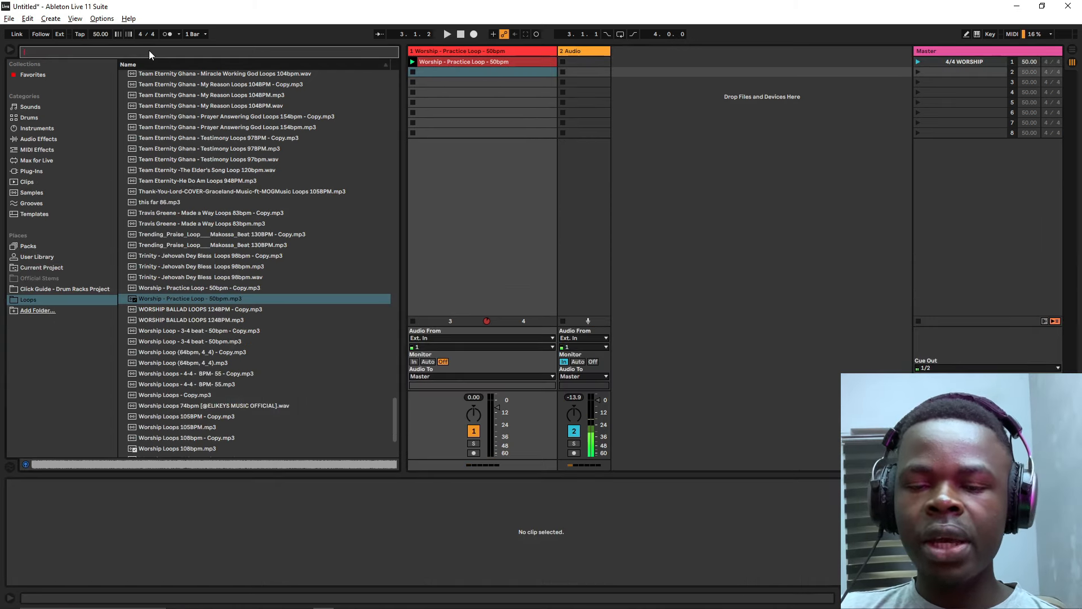
- Search the browser for JOE and drop the Bo Noo Ni 89 BPM loop into the Worship track's slot 2
scroll(197, 323, "down", 2)
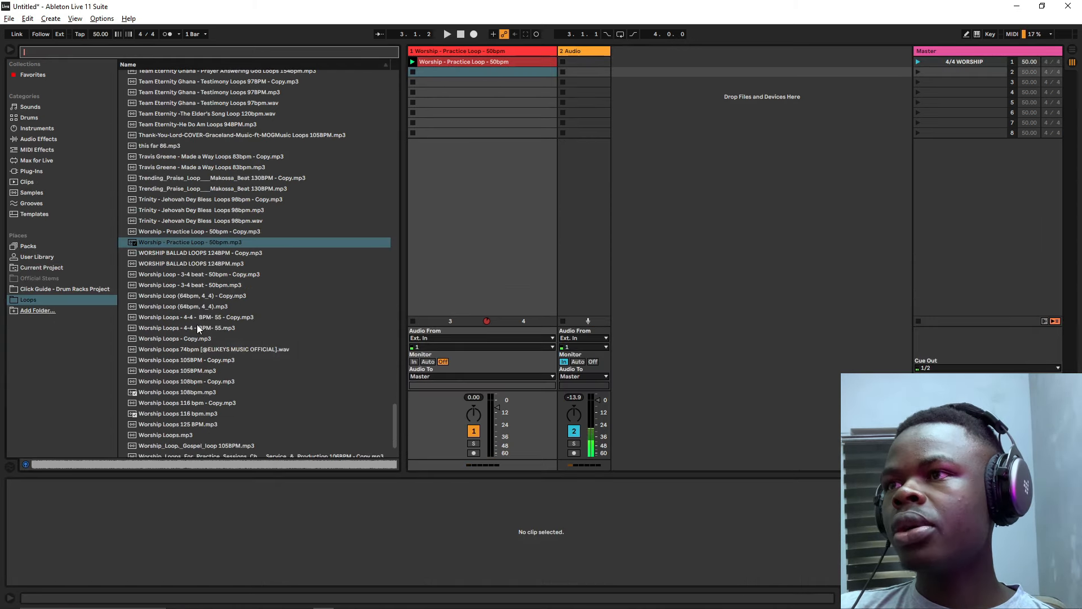
type("JOE")
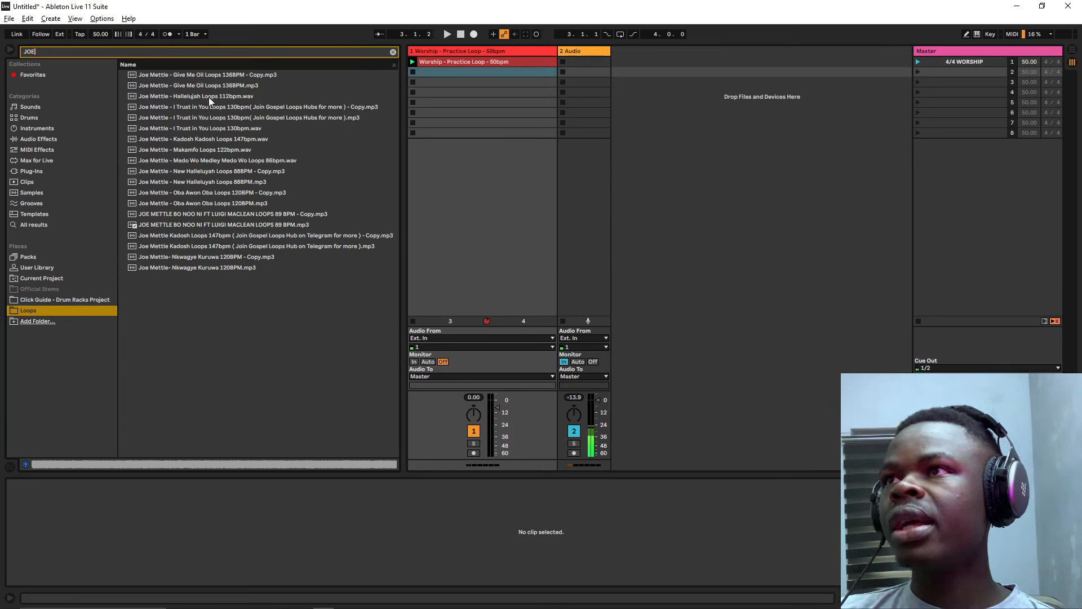
left_click(194, 214)
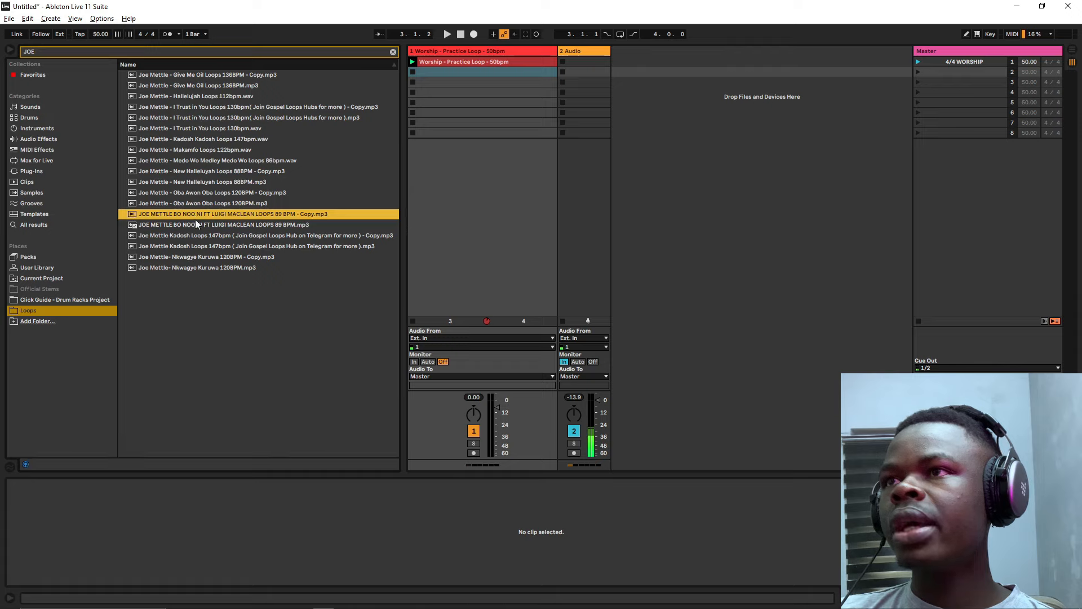
left_click(195, 222)
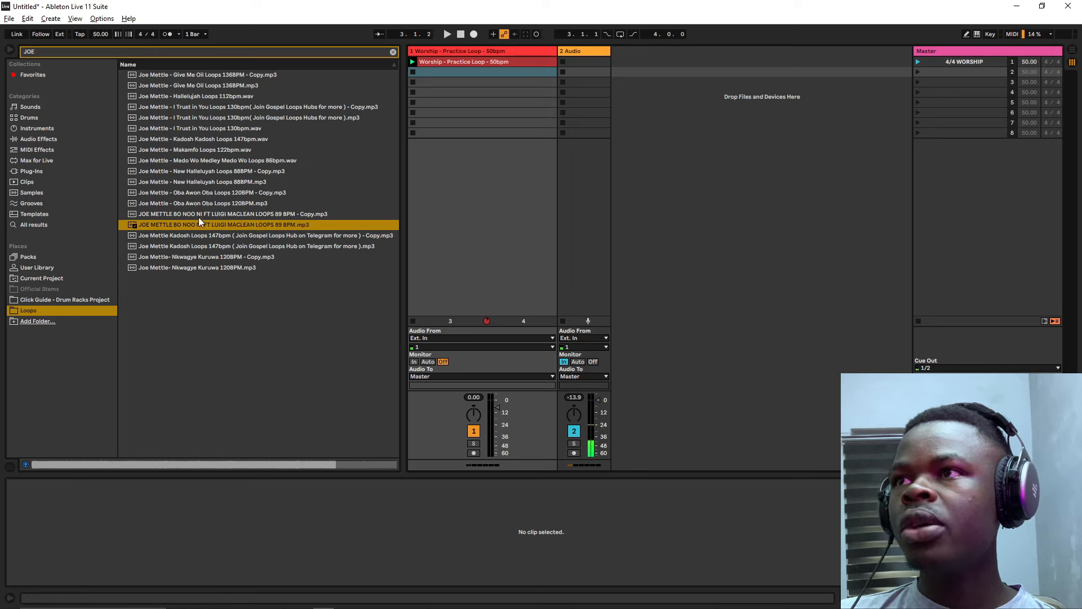
left_click_drag(199, 227, 457, 72)
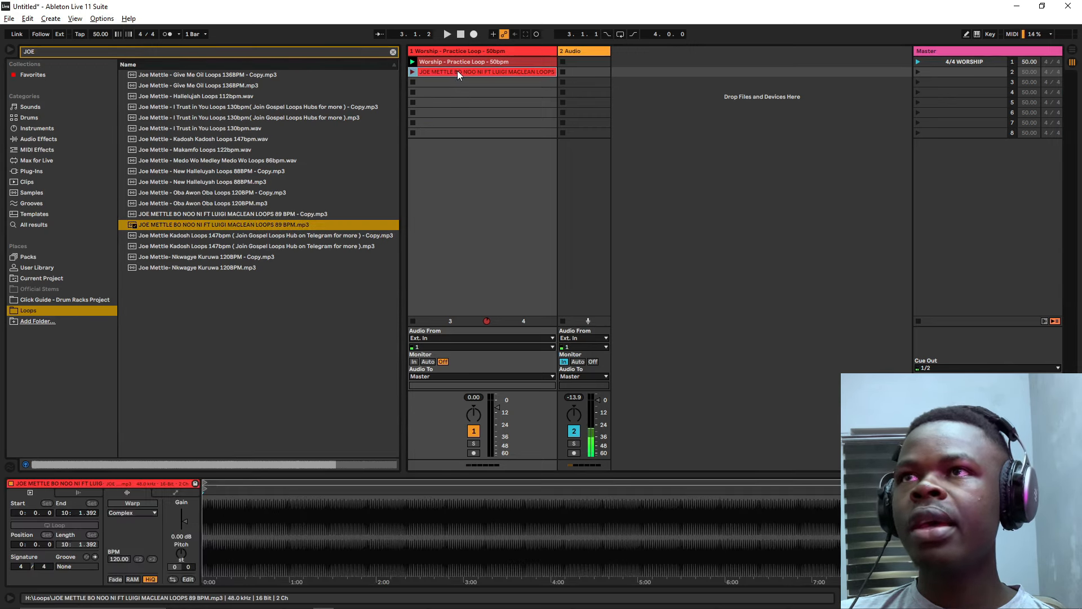
- Give scene 2 an 89 BPM tempo, then warp the Bo Noo Ni clip at 89 BPM with Loop enabled
left_click(1027, 73)
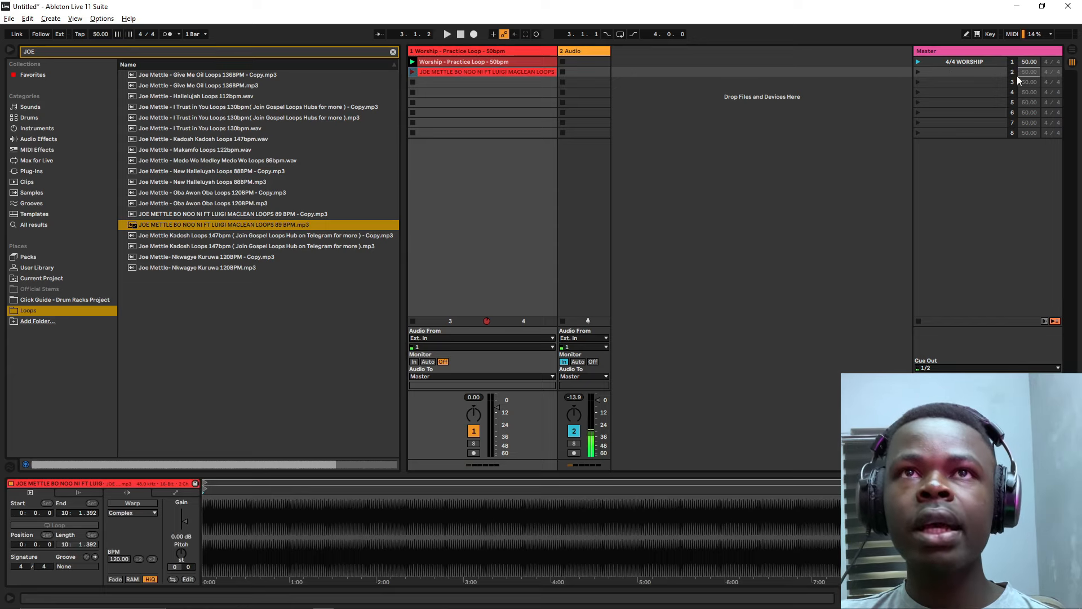
key("Return")
left_click(441, 73)
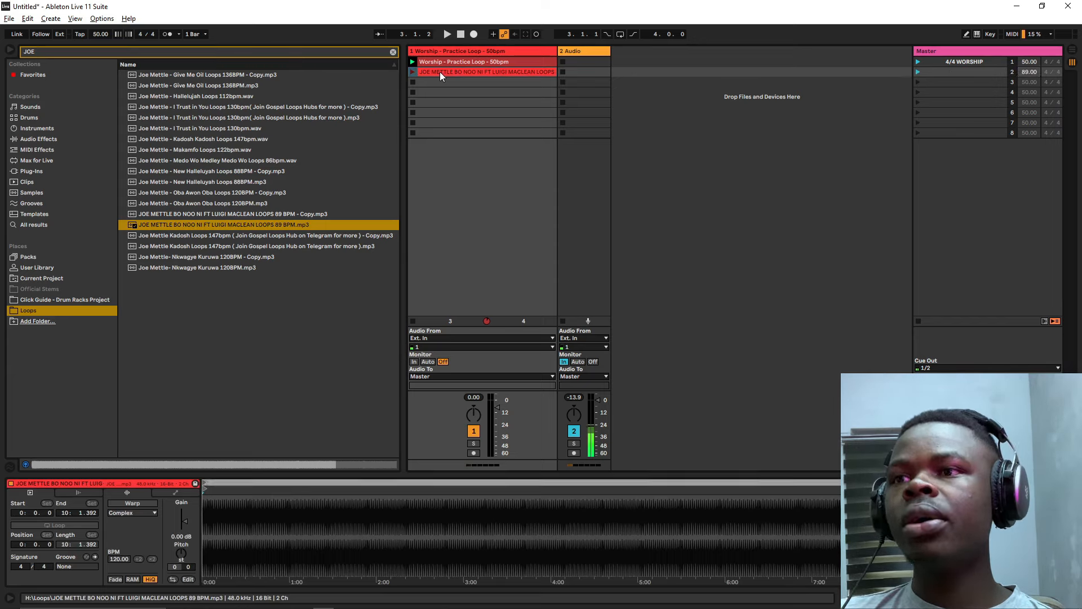
left_click(137, 504)
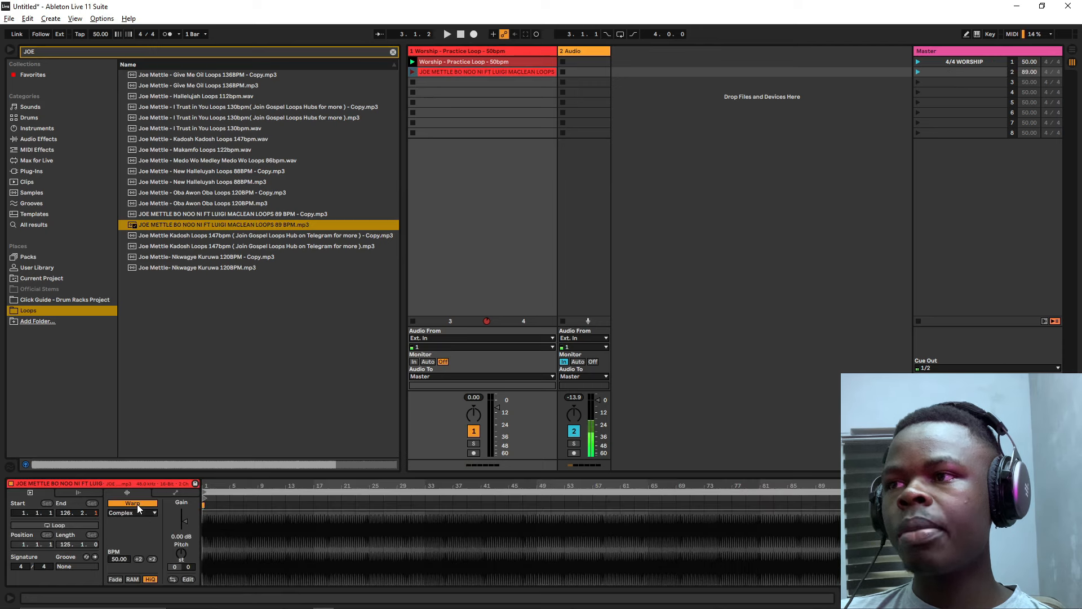
left_click(113, 559)
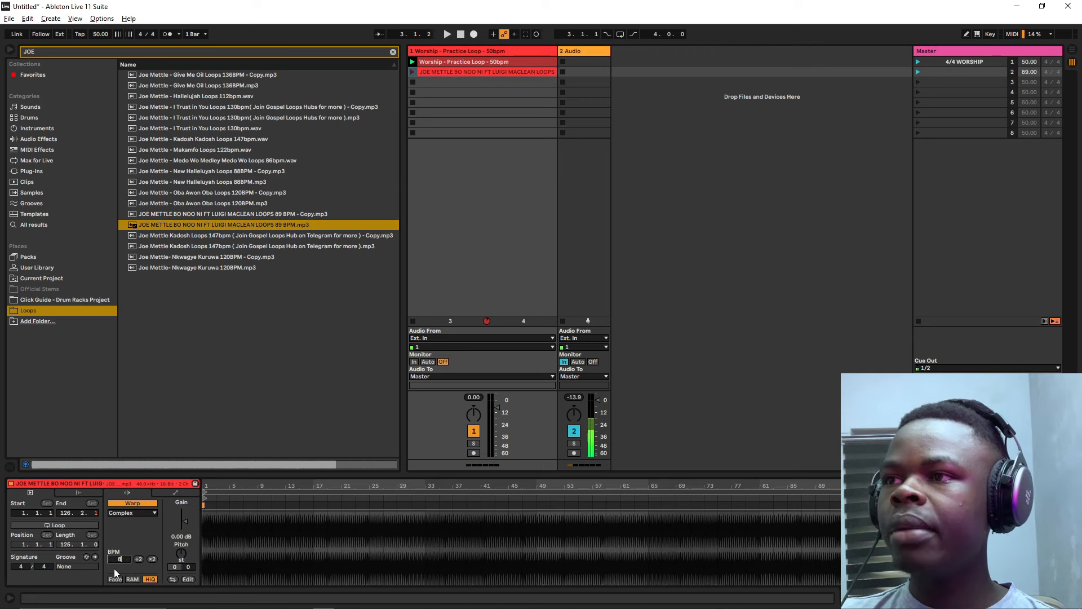
key("Return")
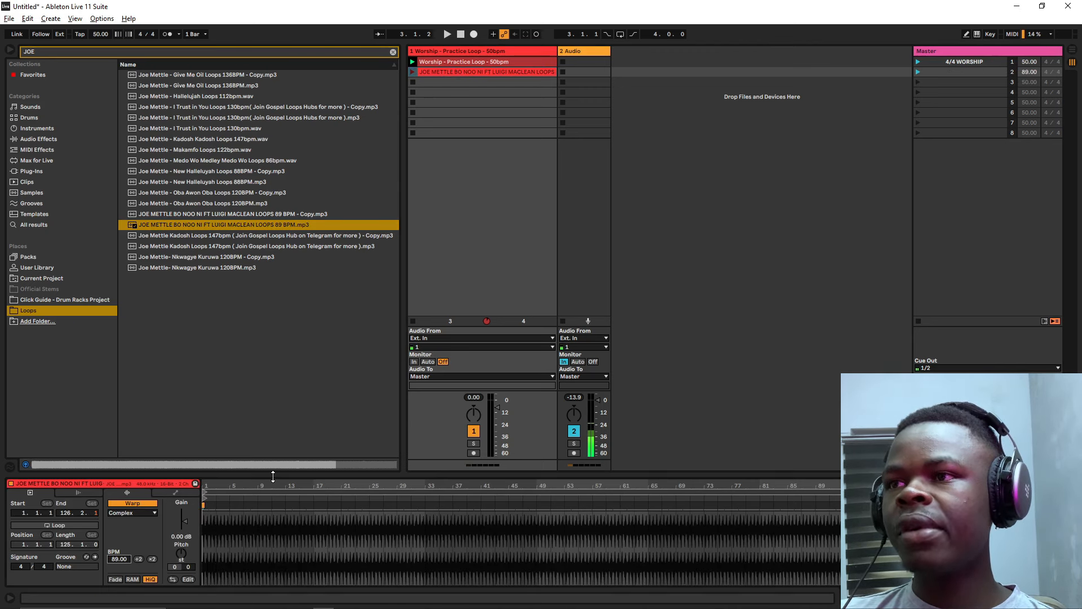
left_click_drag(273, 476, 269, 338)
left_click(56, 384)
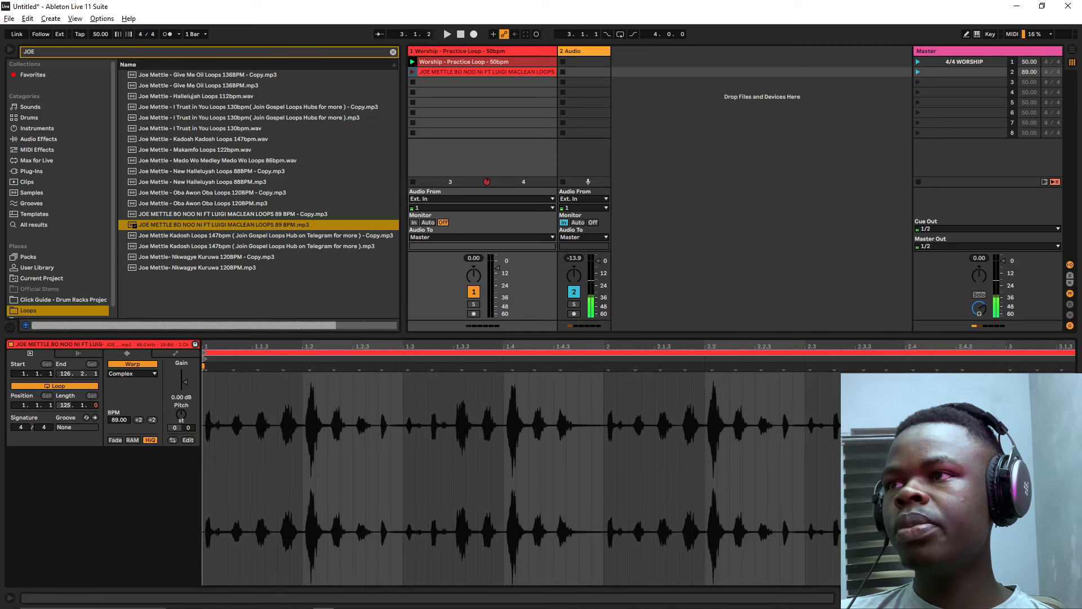
- Set the Bo Noo Ni clip's loop length to 2 bars and move its start point later
left_click(63, 407)
type("2")
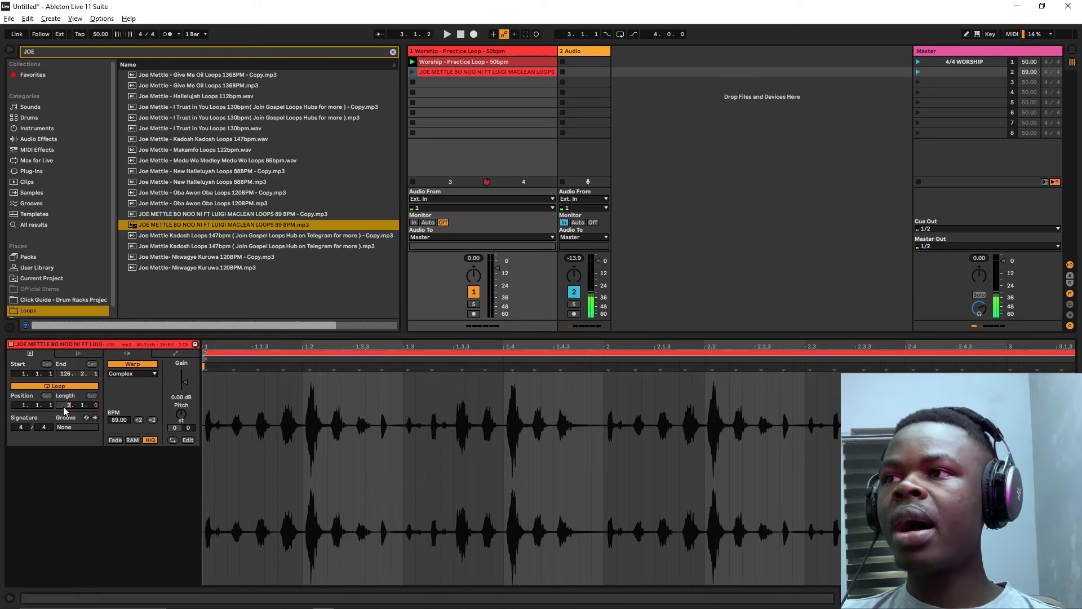
key("Return")
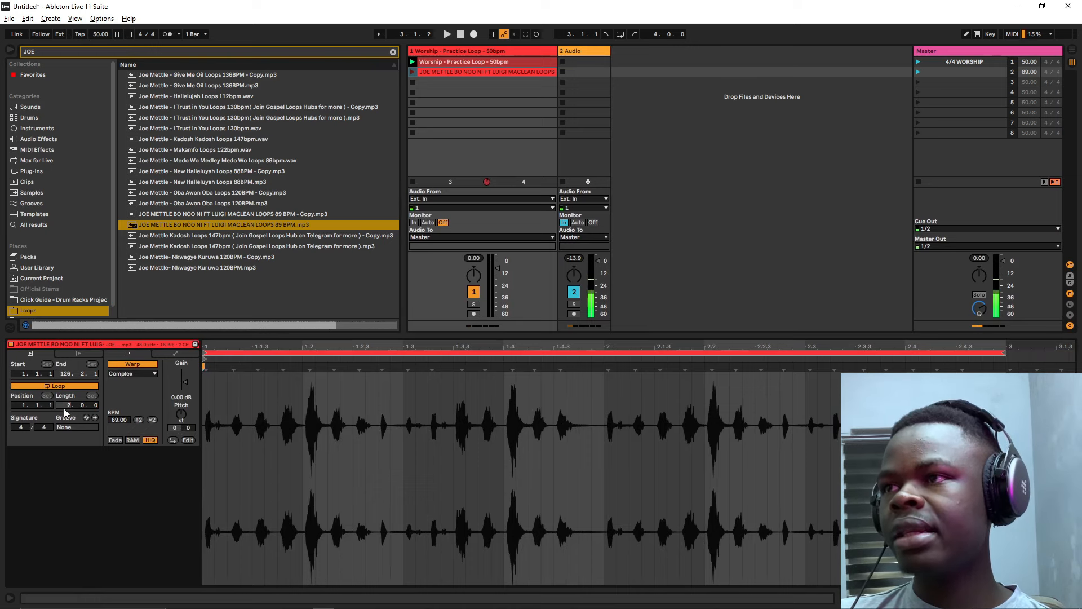
scroll(203, 367, "up", 10)
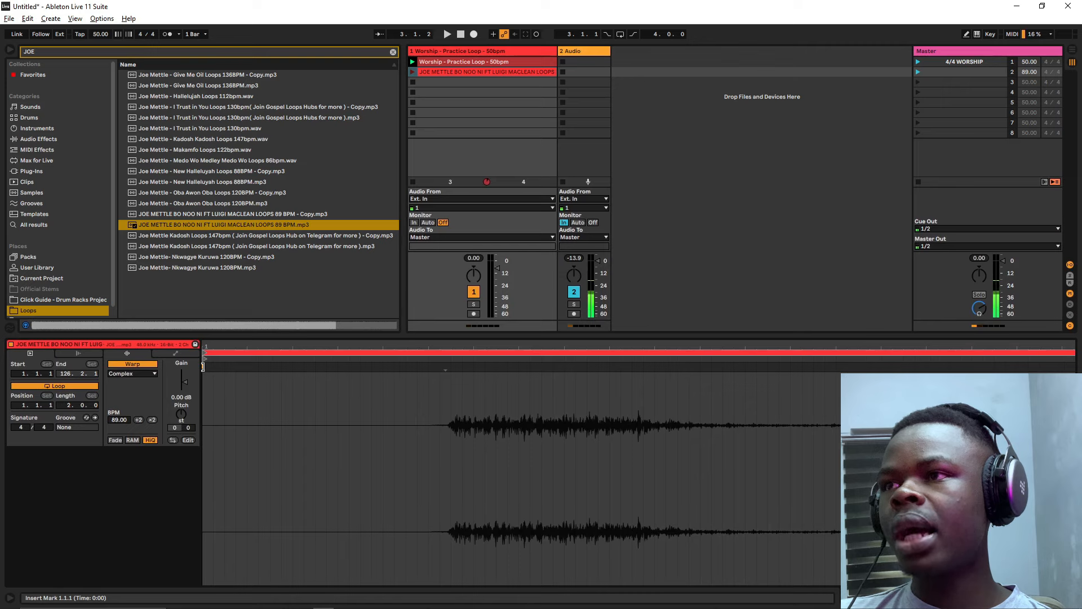
mouse_move(203, 367)
left_mouse_down()
mouse_move(267, 396)
mouse_move(273, 413)
mouse_move(157, 425)
mouse_move(360, 448)
left_mouse_up()
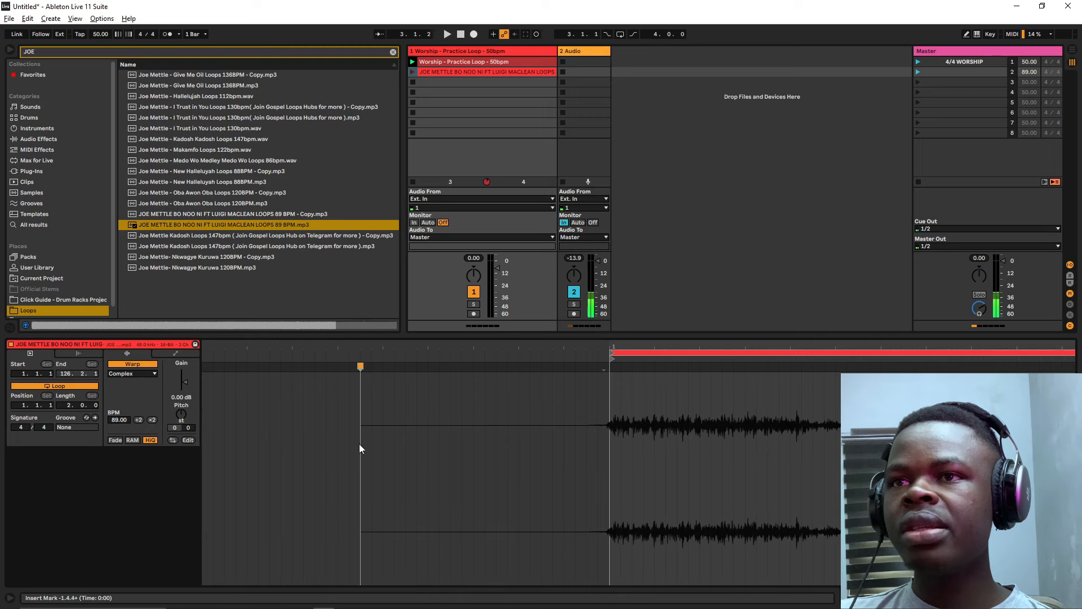
- Launch scene 2 to audition the loop at 89 BPM, then stop playback
scroll(620, 466, "up", 4)
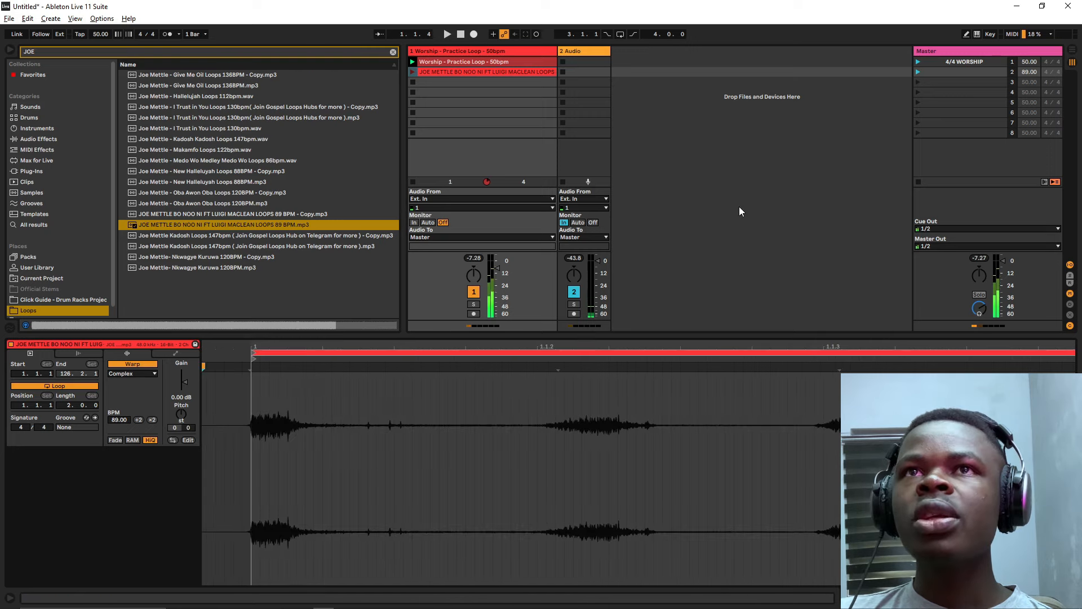
left_click(917, 72)
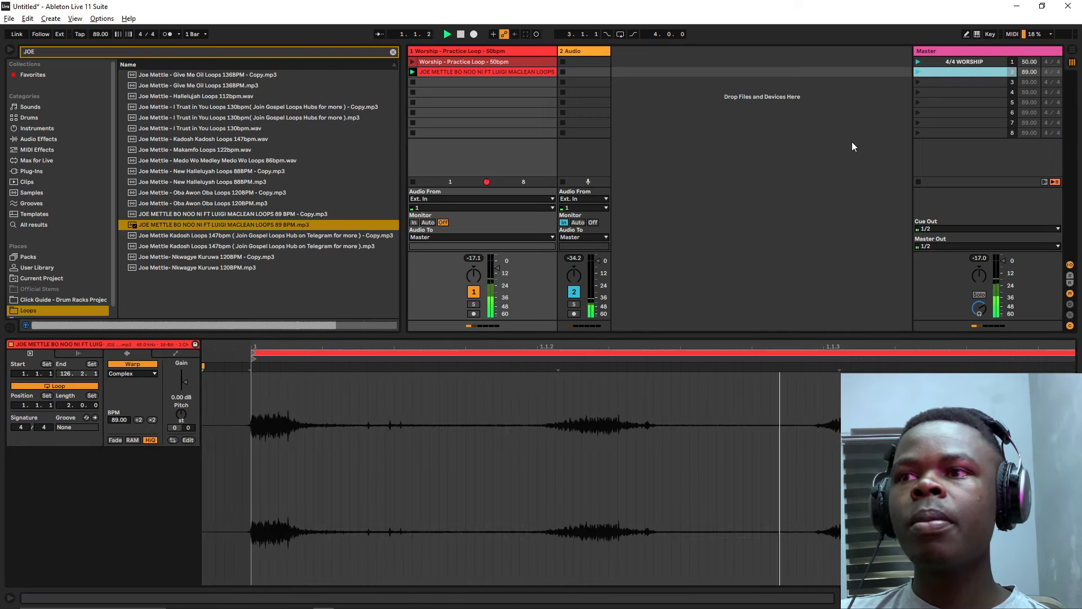
scroll(560, 514, "down", 6)
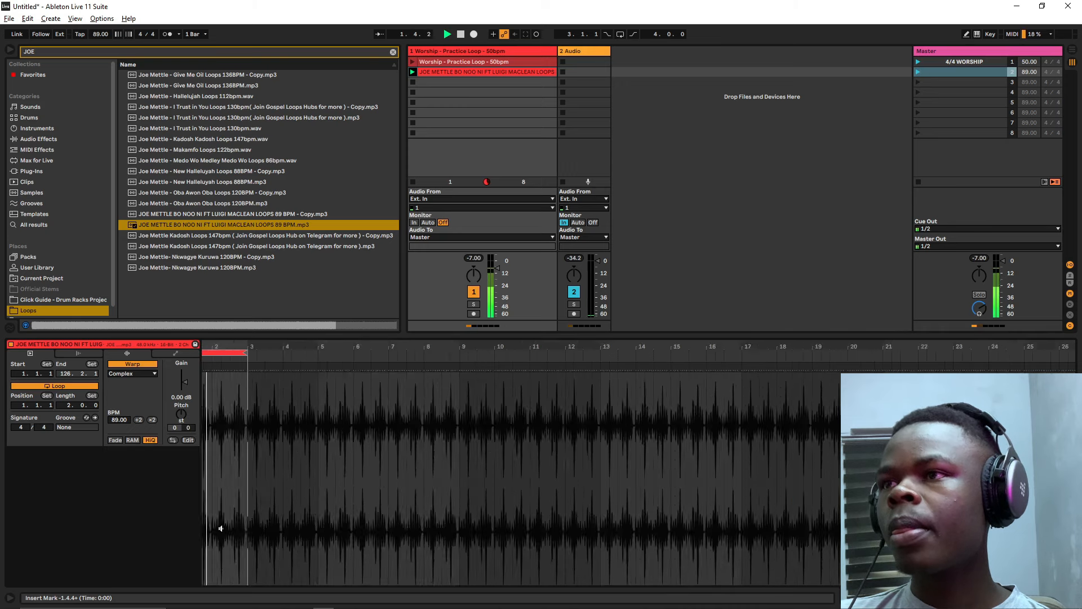
scroll(221, 528, "up", 4)
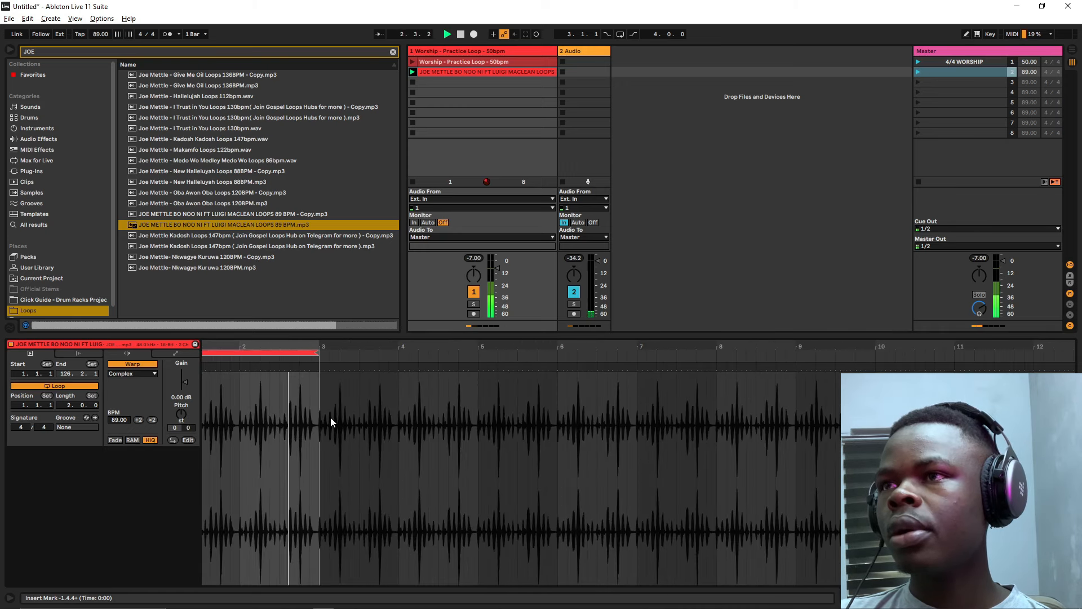
key("space")
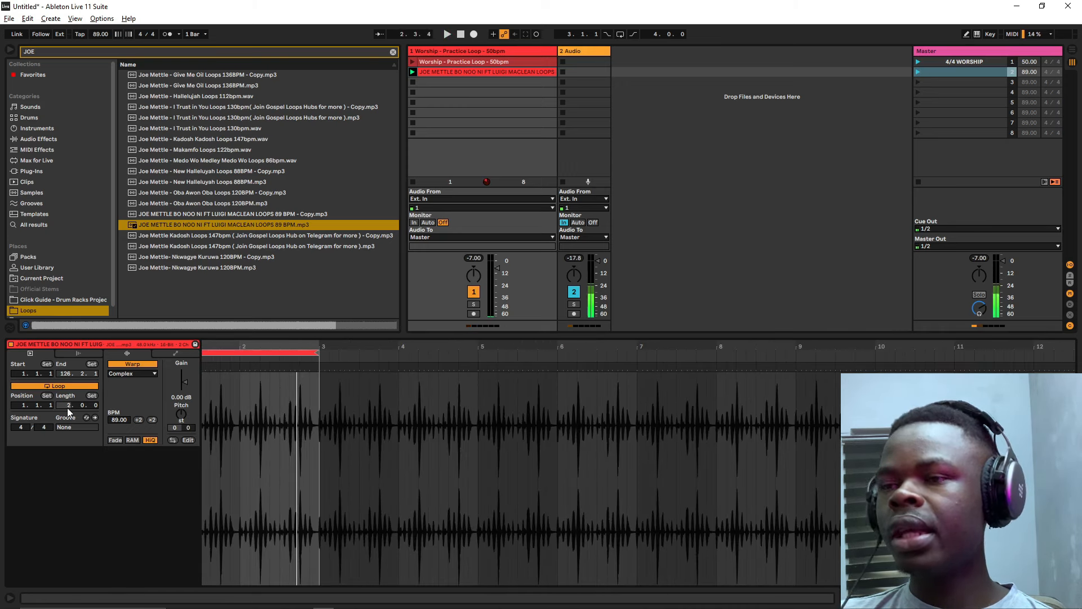
- Shorten the clip's loop to one bar and play it back to check
key("Down")
key("space")
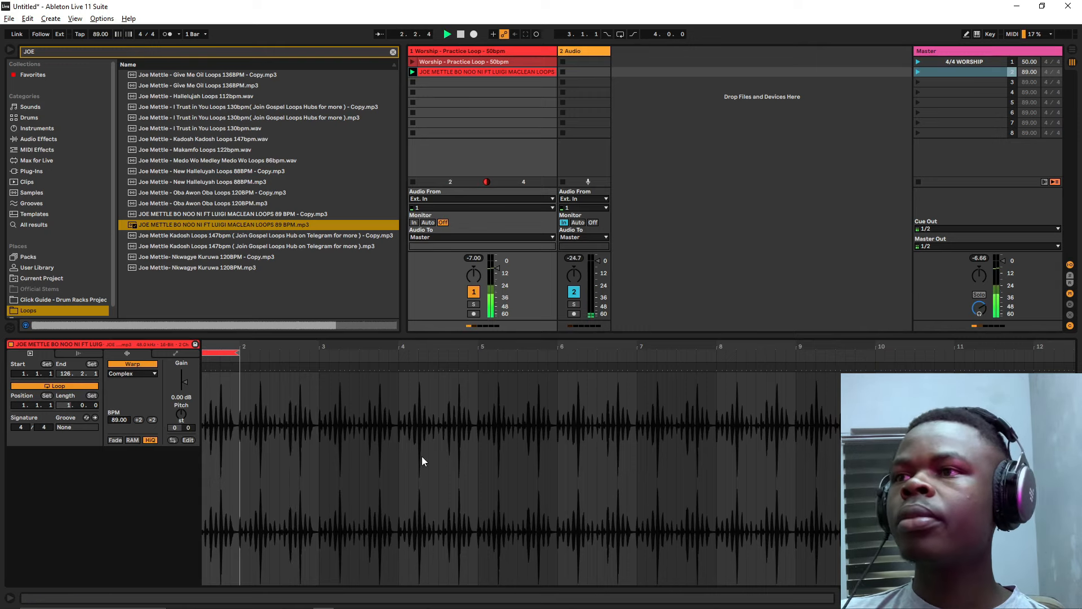
key("space")
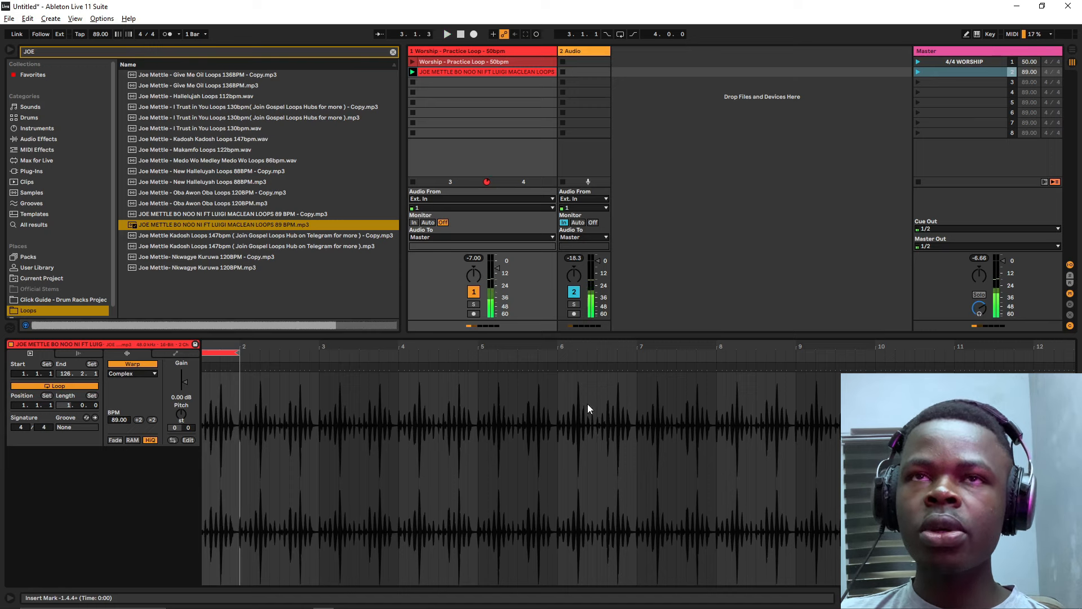
left_click(947, 75)
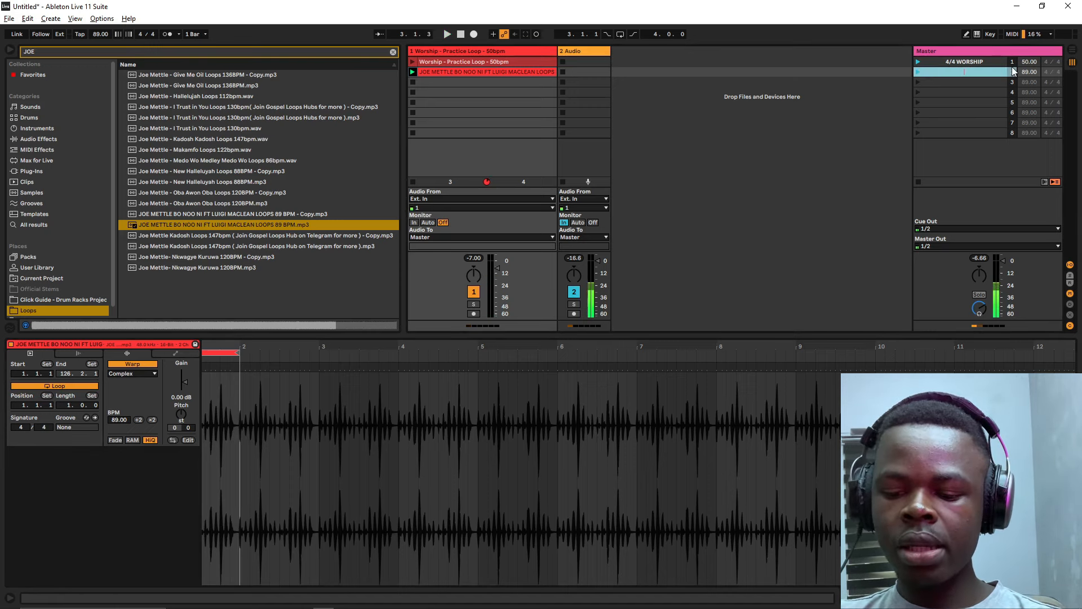
- Enter '3/4 WRORSHIP' as scene 2's new name
type("3")
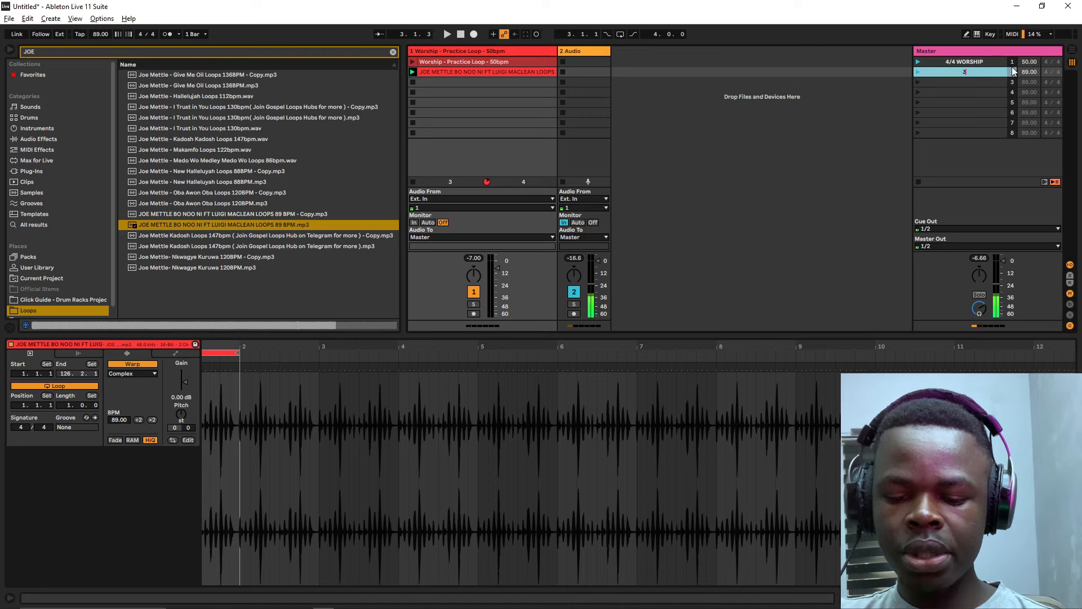
type("/4 WRO")
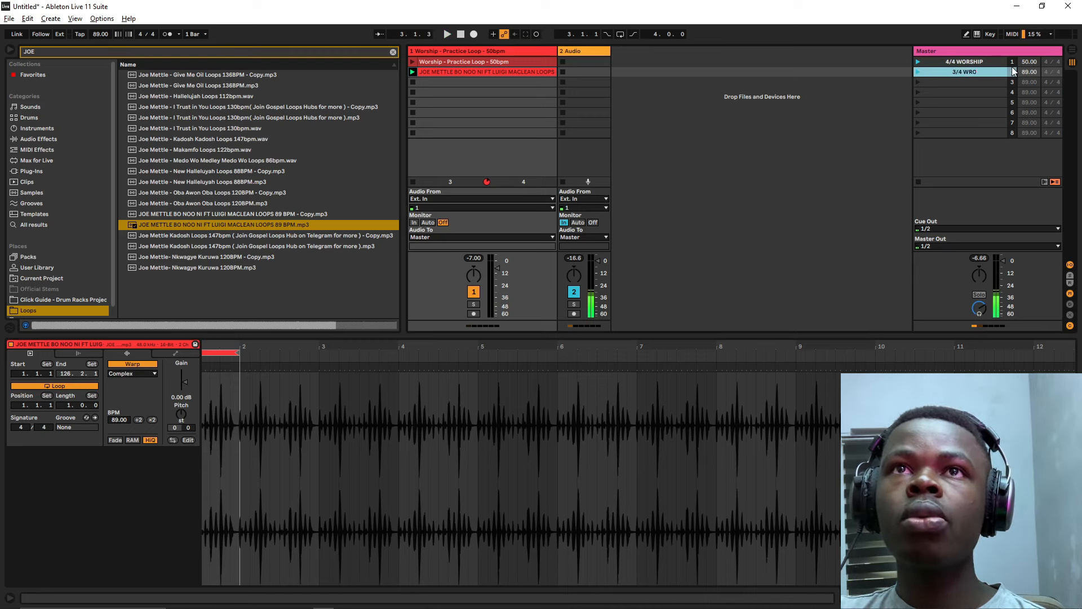
key("BackSpace")
key("BackSpace")
type("ORSHI")
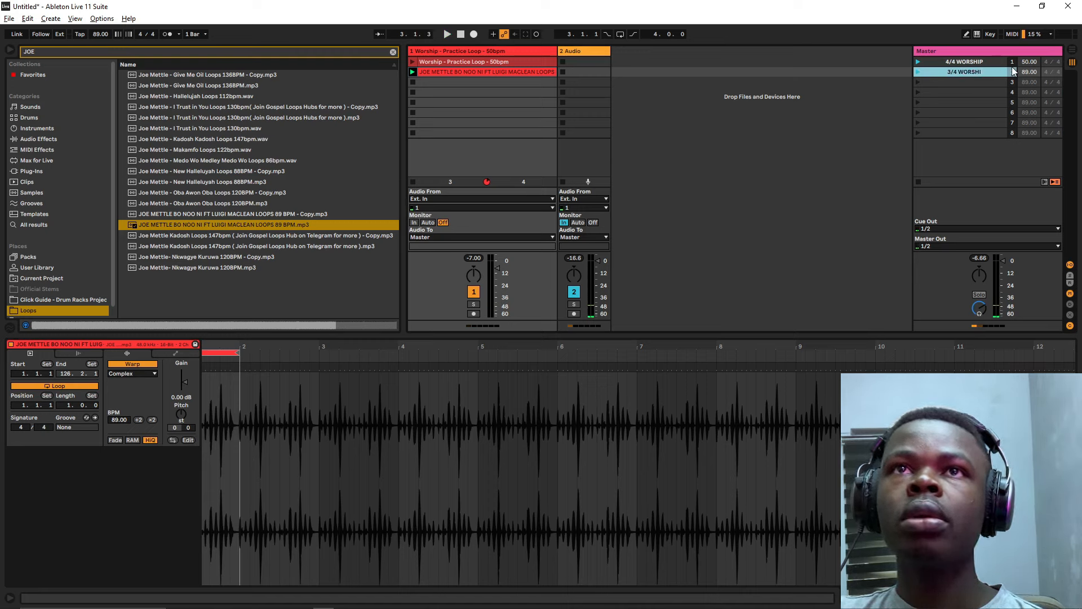
type("P")
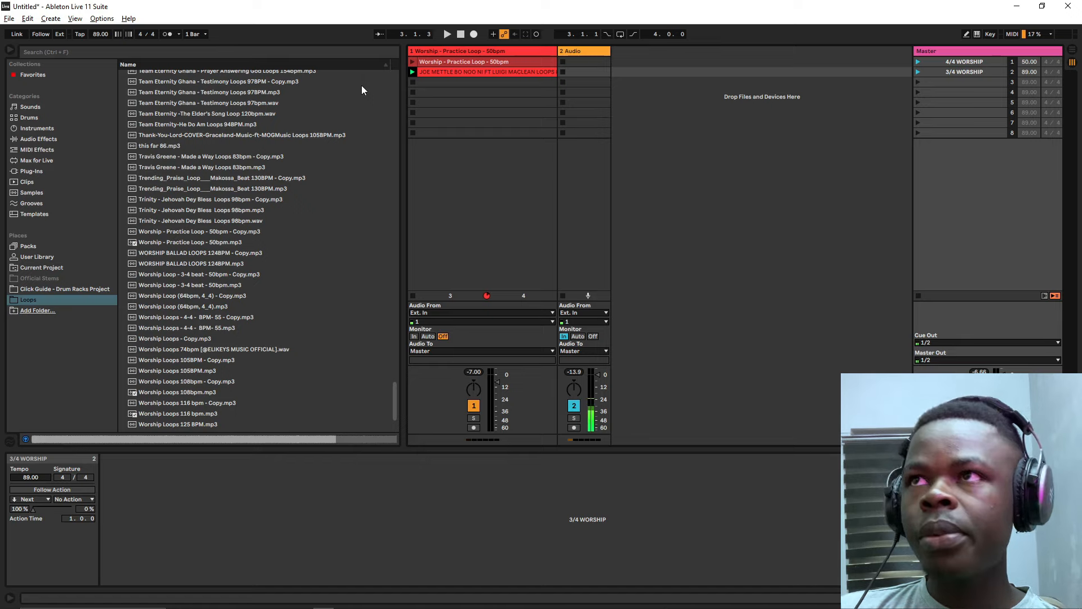
- Search for IRON, place Amakye Dede Iron Boy Loops 98BPM in track 1 slot 3, and set scene 3 to 98 BPM
left_click(98, 53)
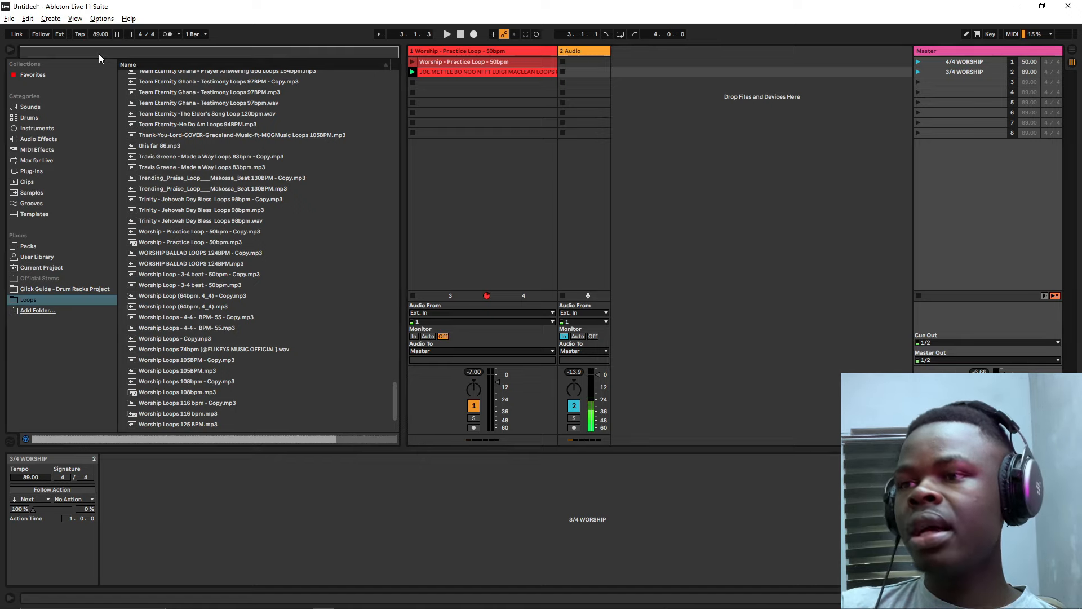
type("IRON")
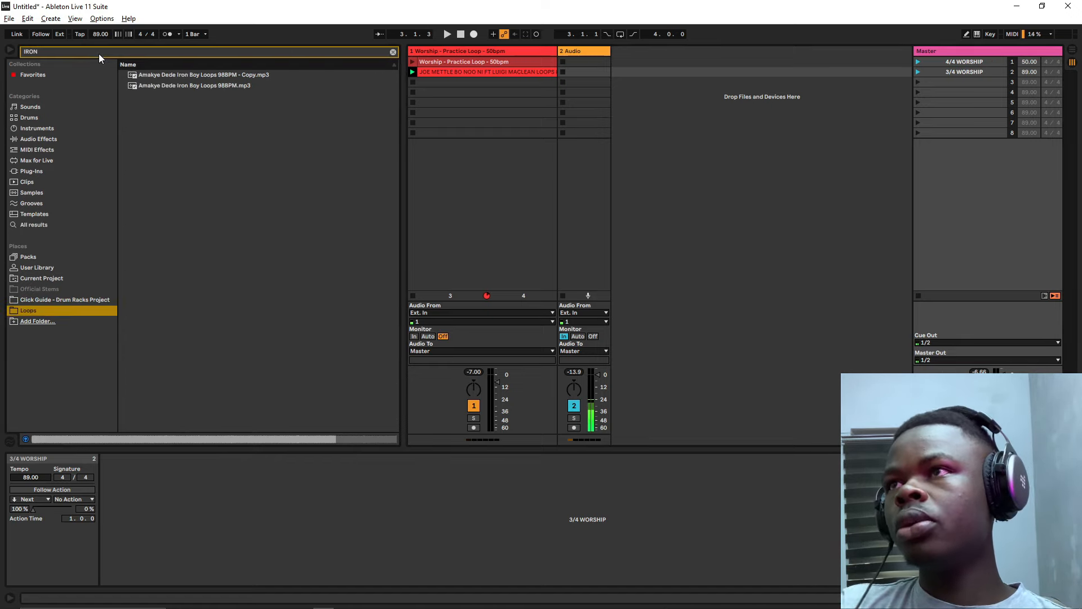
left_click(209, 85)
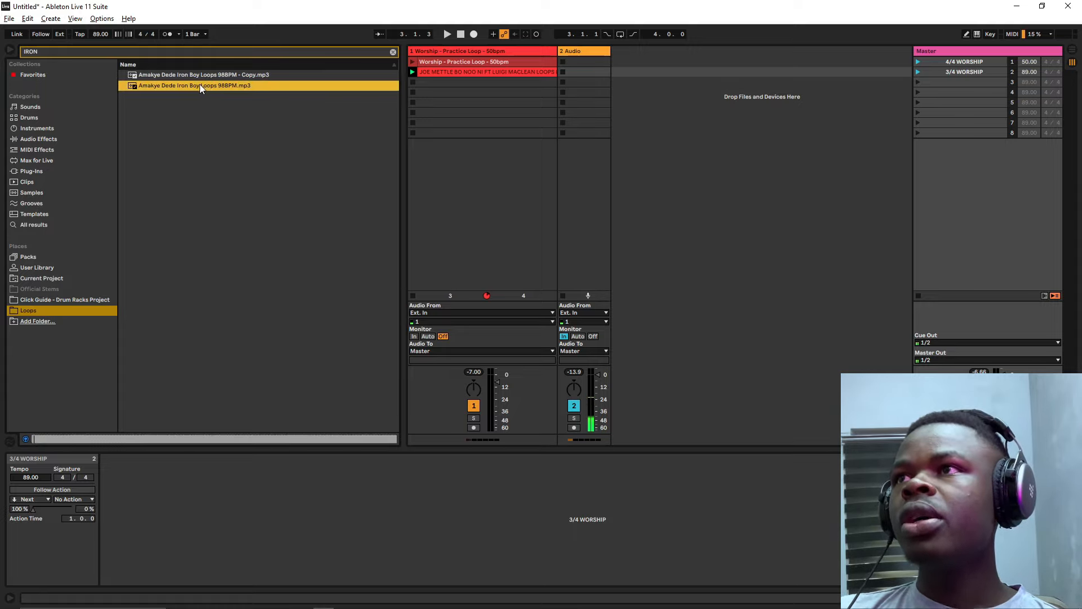
left_click_drag(201, 87, 396, 92)
left_click_drag(444, 83, 444, 83)
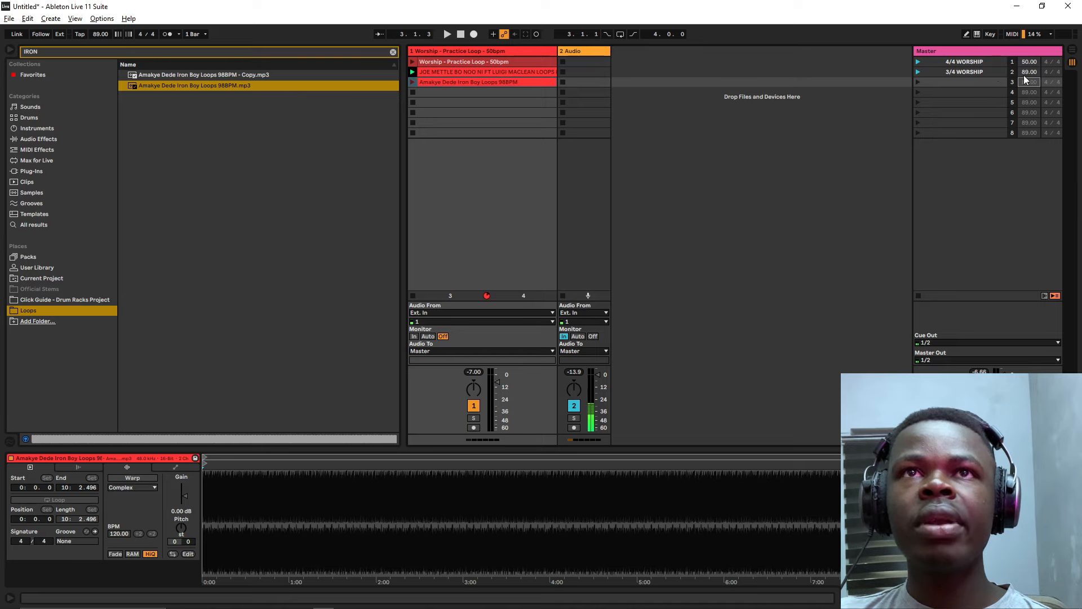
type("98")
key("Return")
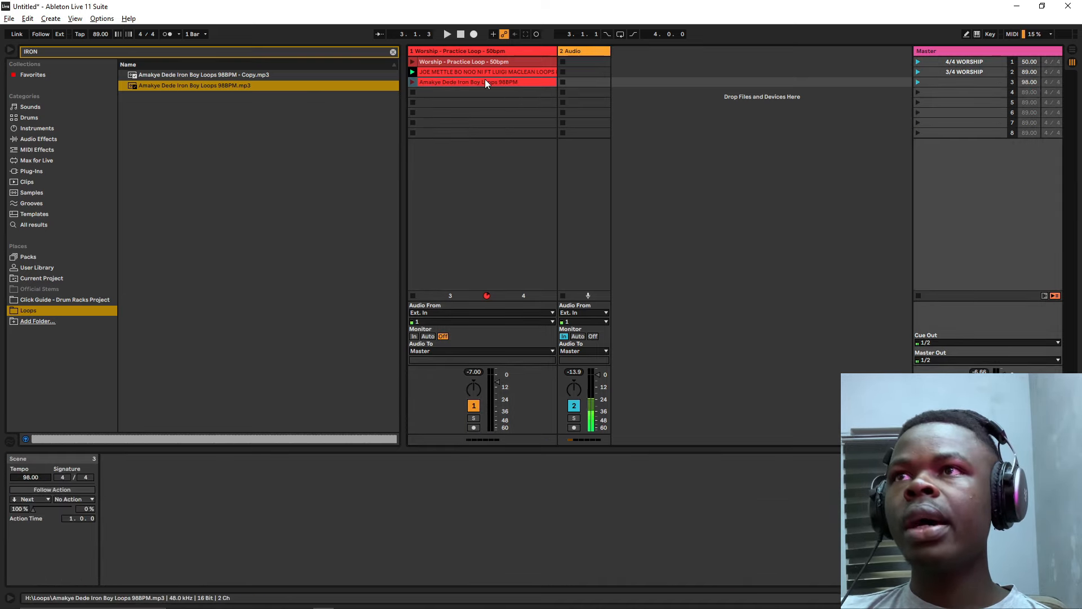
- Enable Warp on the Iron Boy clip with its tempo set to 98 BPM
left_click(484, 81)
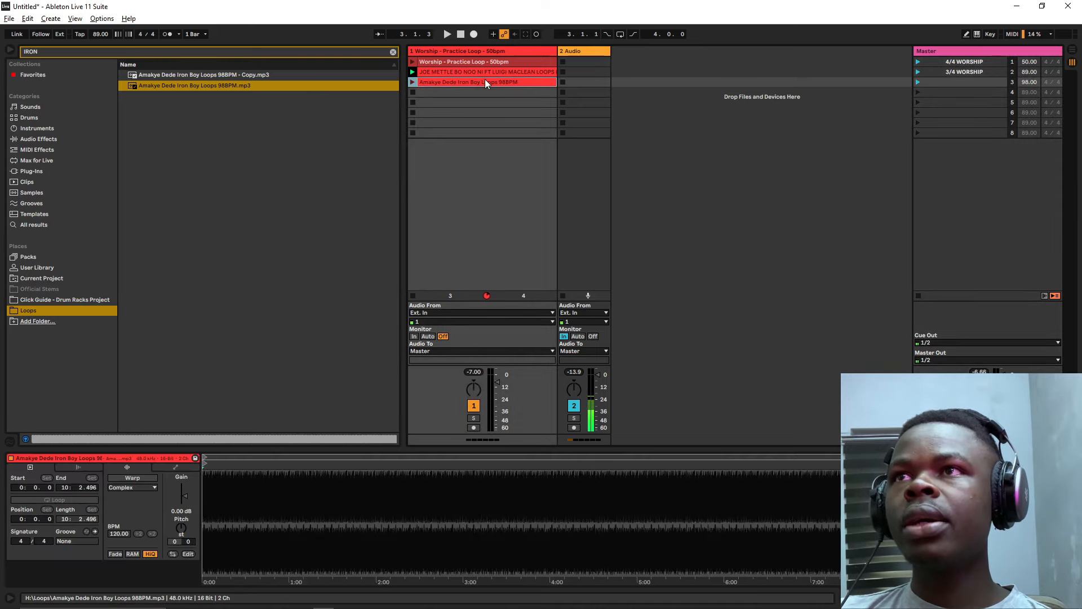
left_click(133, 478)
left_click(114, 533)
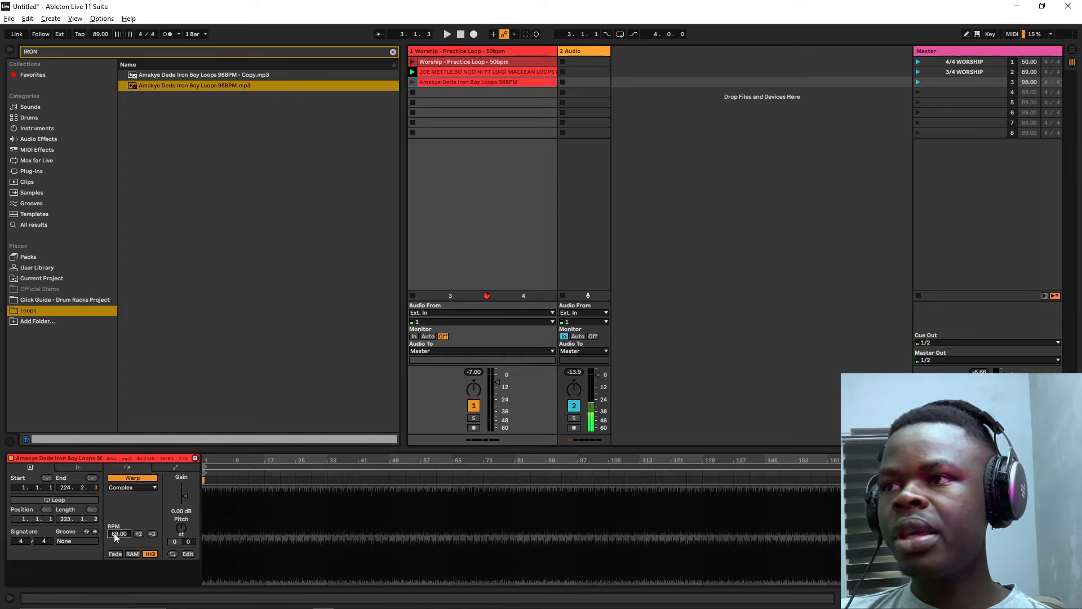
type("98")
key("Return")
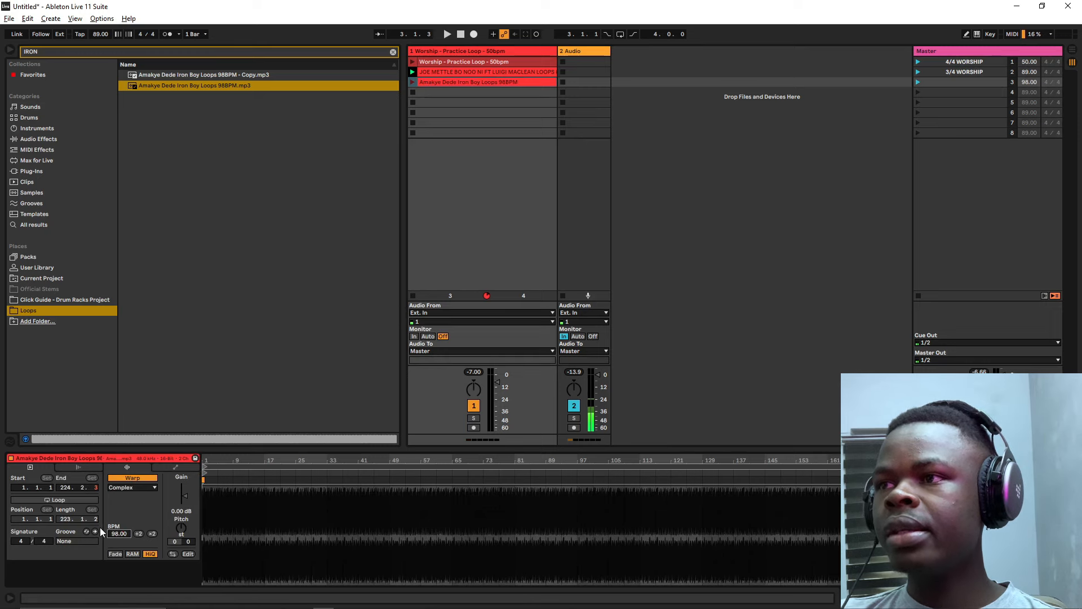
- Turn on a one-bar loop and move the clip start onto the first beat
left_click(19, 500)
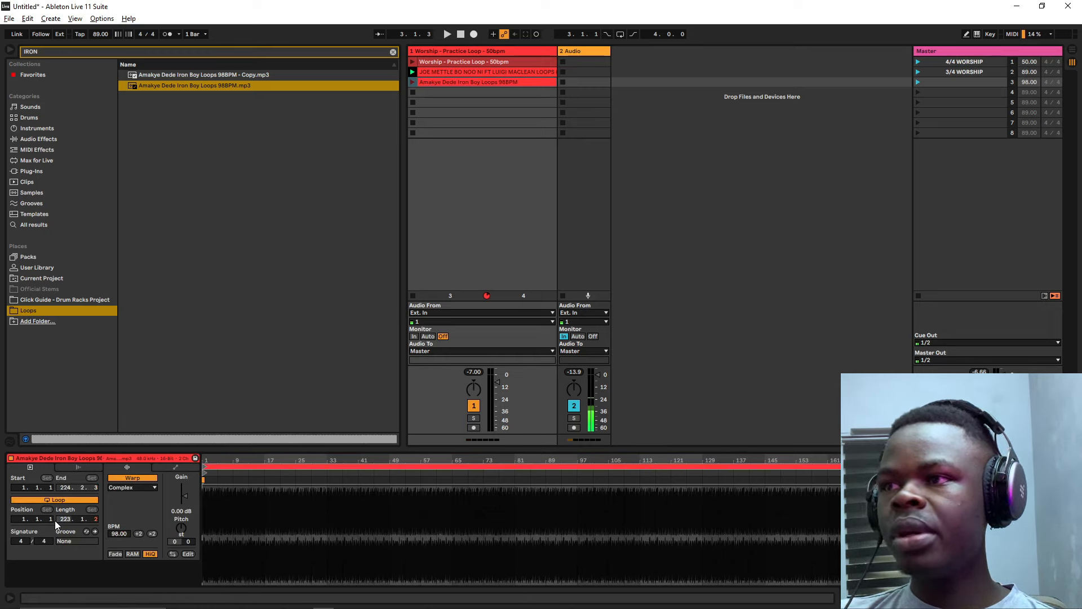
key("Return")
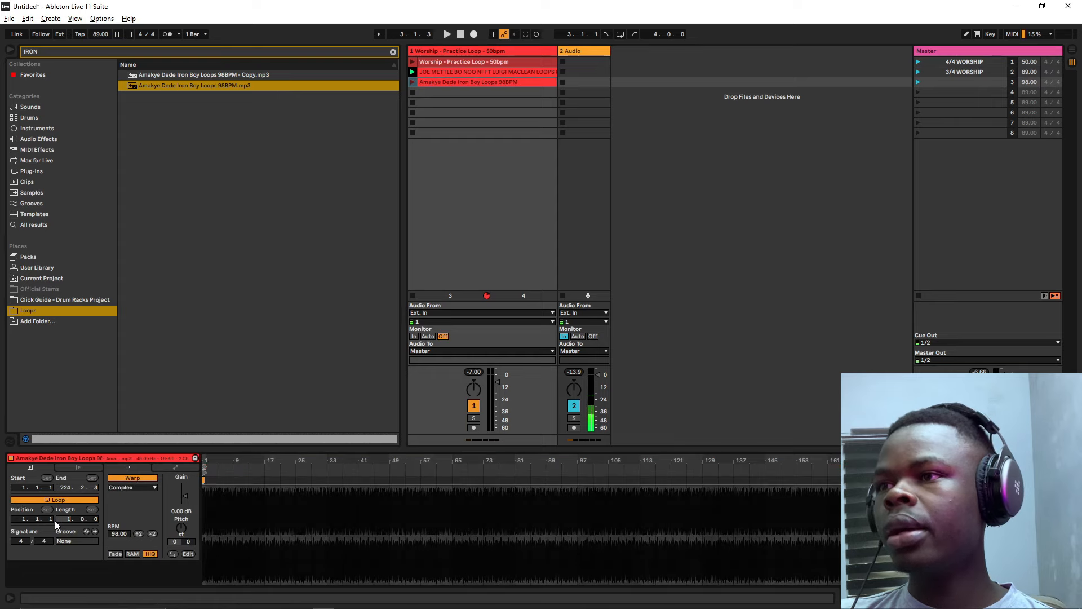
scroll(204, 524, "up", 5)
scroll(203, 522, "up", 5)
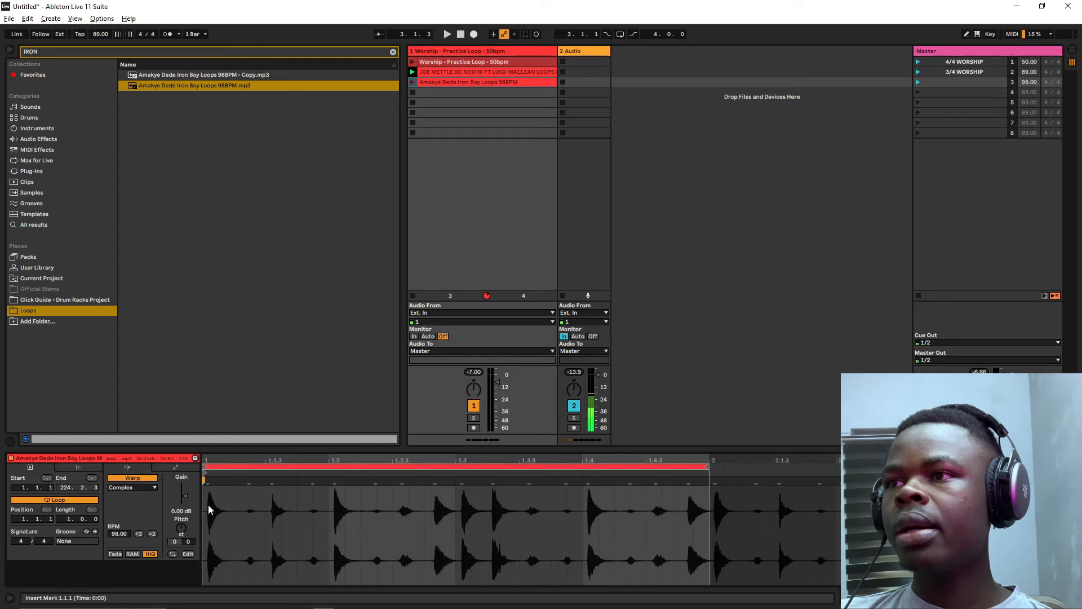
scroll(208, 509, "up", 8)
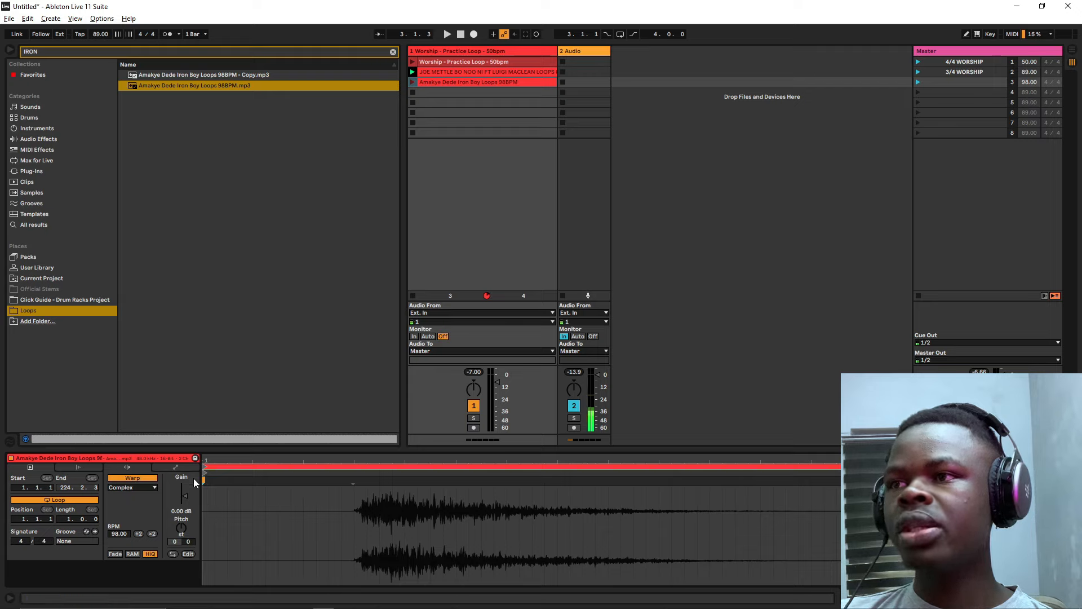
left_click_drag(202, 479, 251, 485)
- Audition the Iron Boy loop briefly, then stop playback
key("space")
scroll(239, 501, "down", 6)
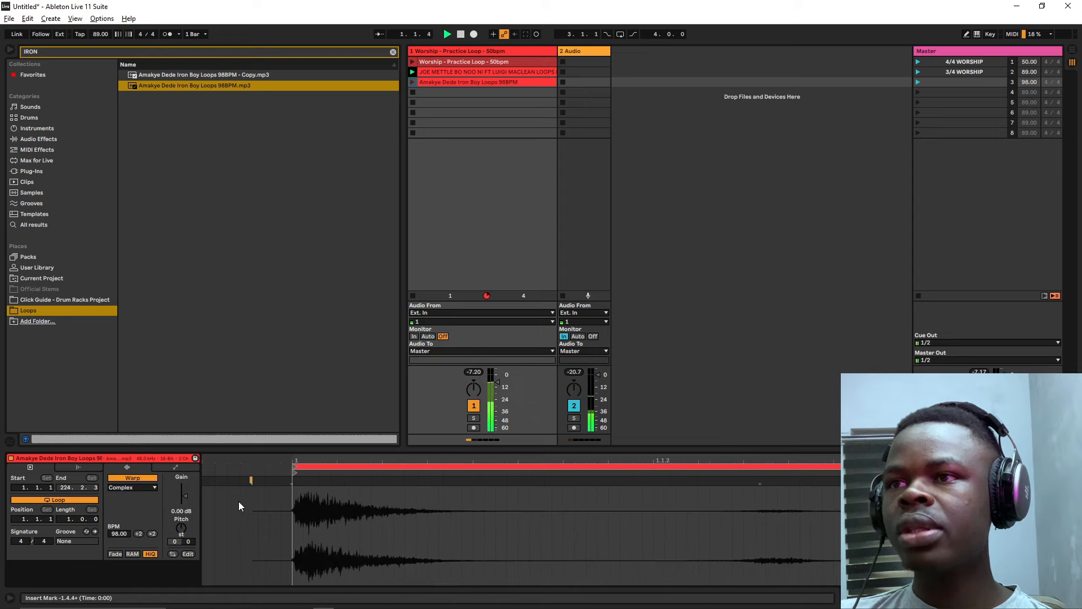
key("space")
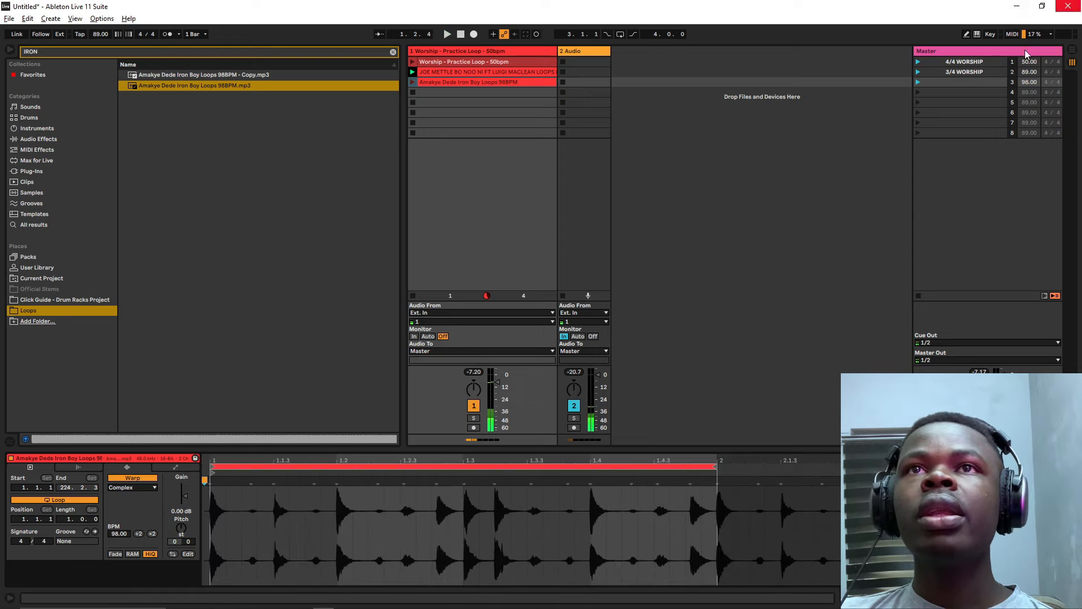
left_click(922, 83)
- Launch scene 3 at 98 BPM and rename it 'REGGAE I'
left_click(921, 82)
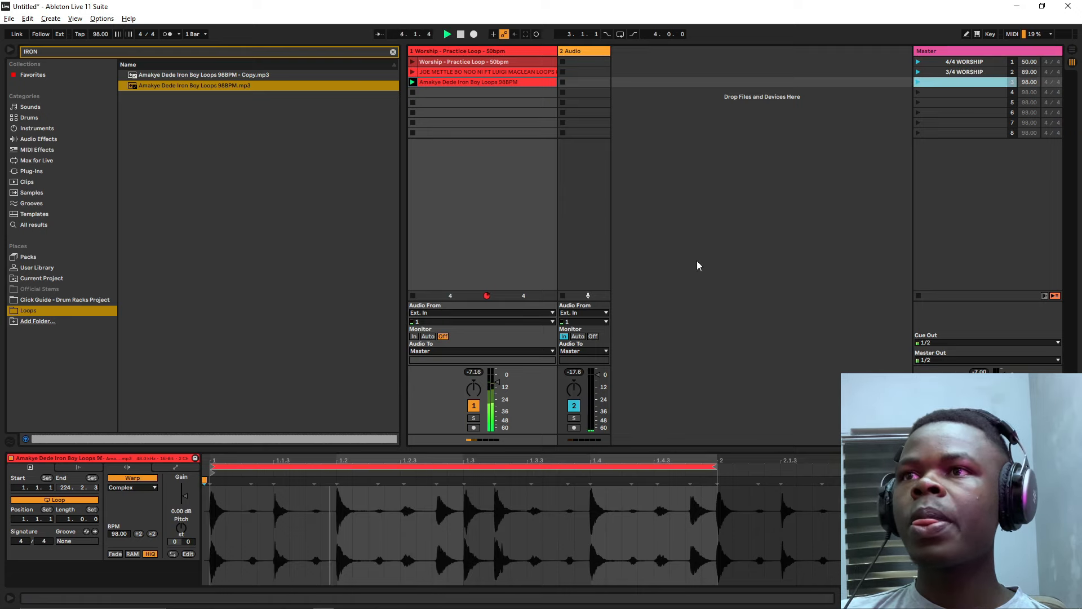
right_click(943, 88)
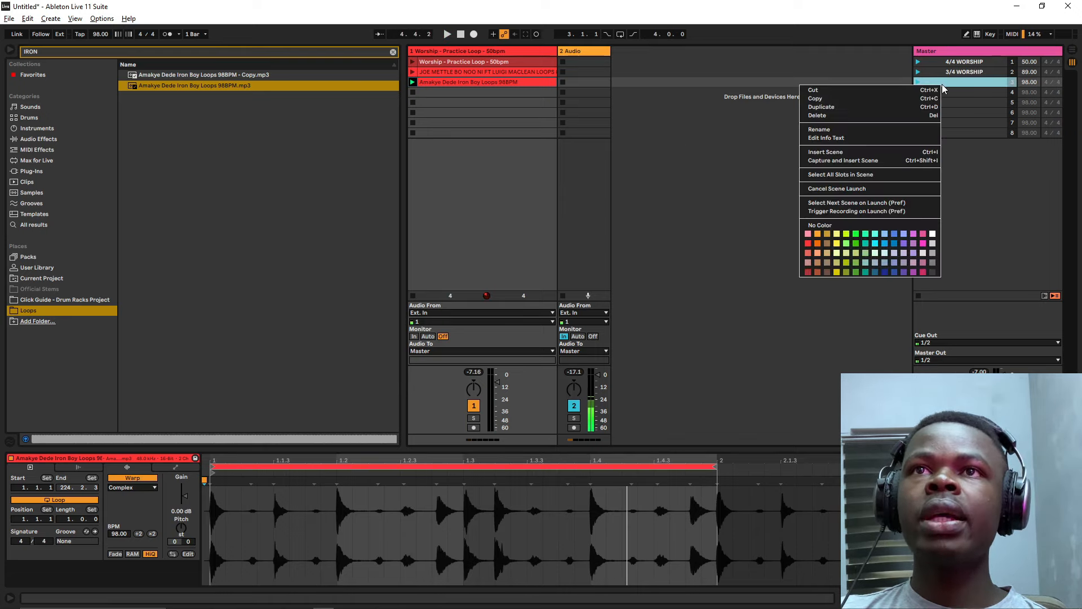
left_click(868, 133)
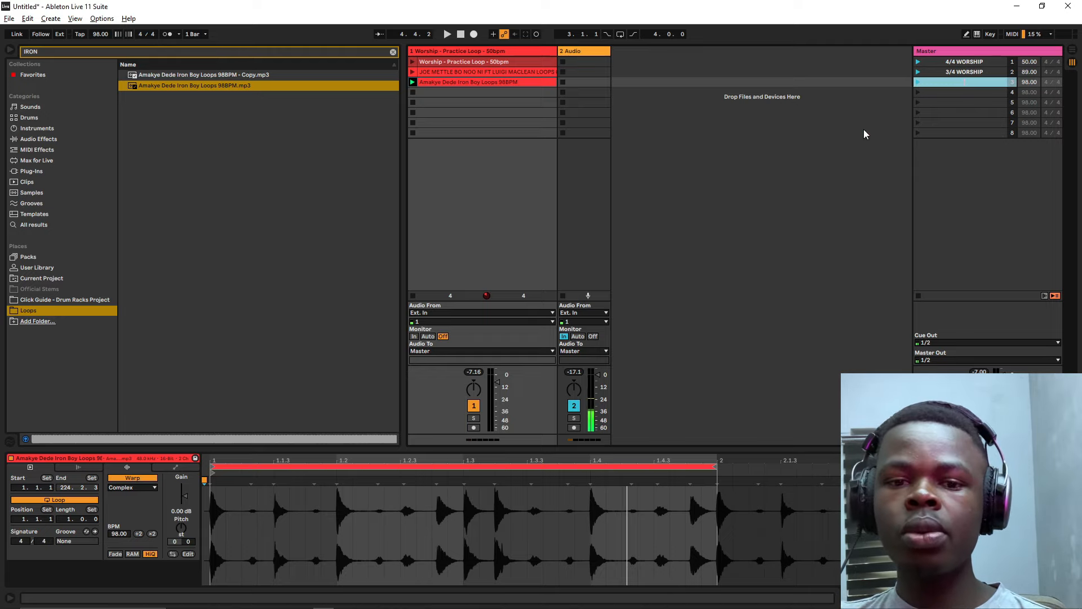
type("REGGAE")
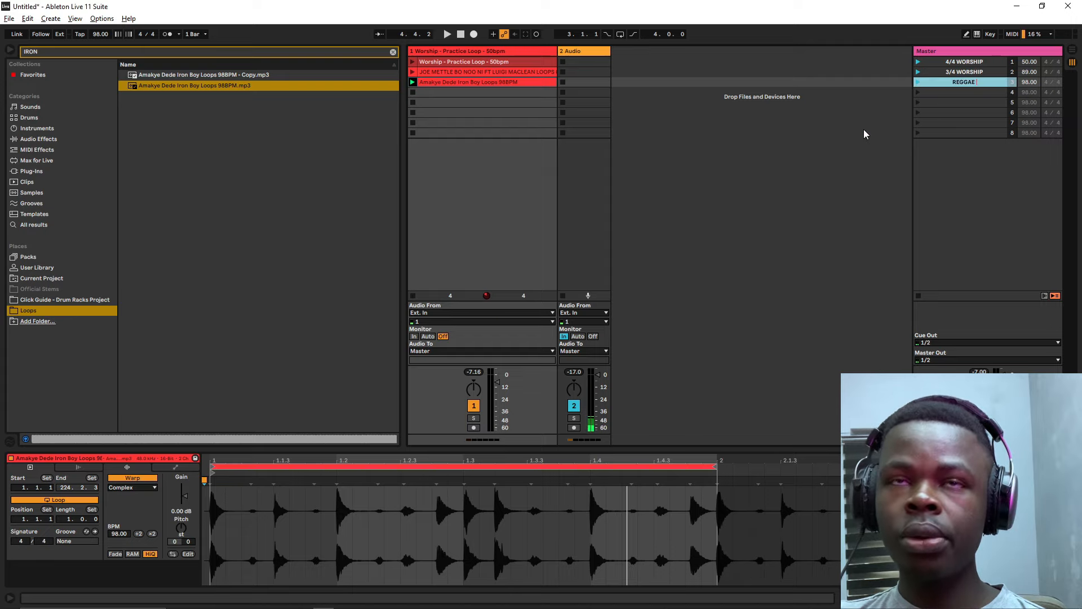
type(" I")
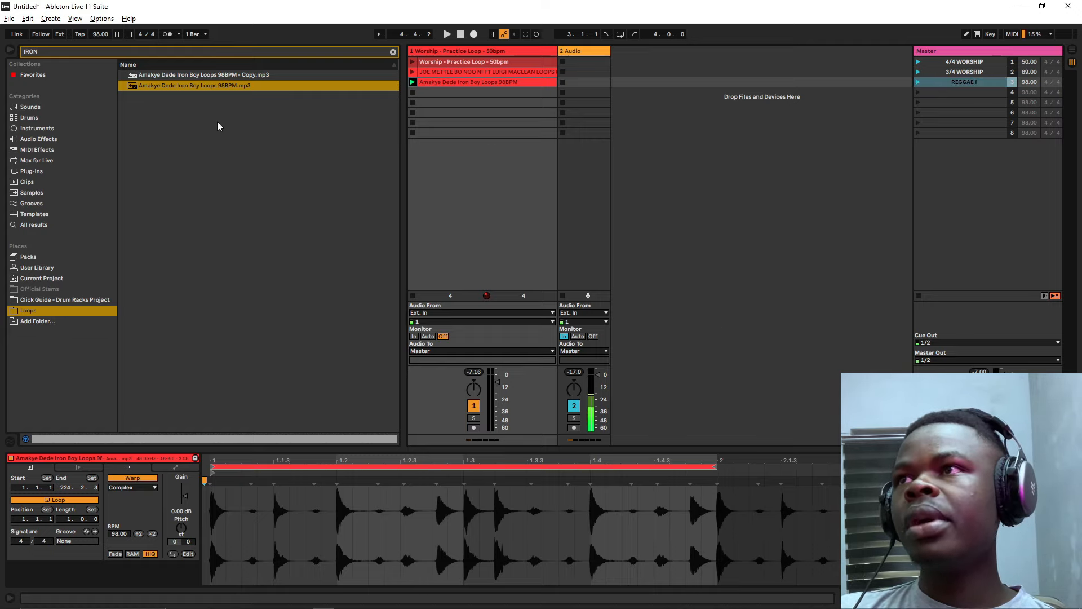
- Search for REGG and drop Root Reggae Loops 144BPM into track 1's fourth slot
left_click(393, 52)
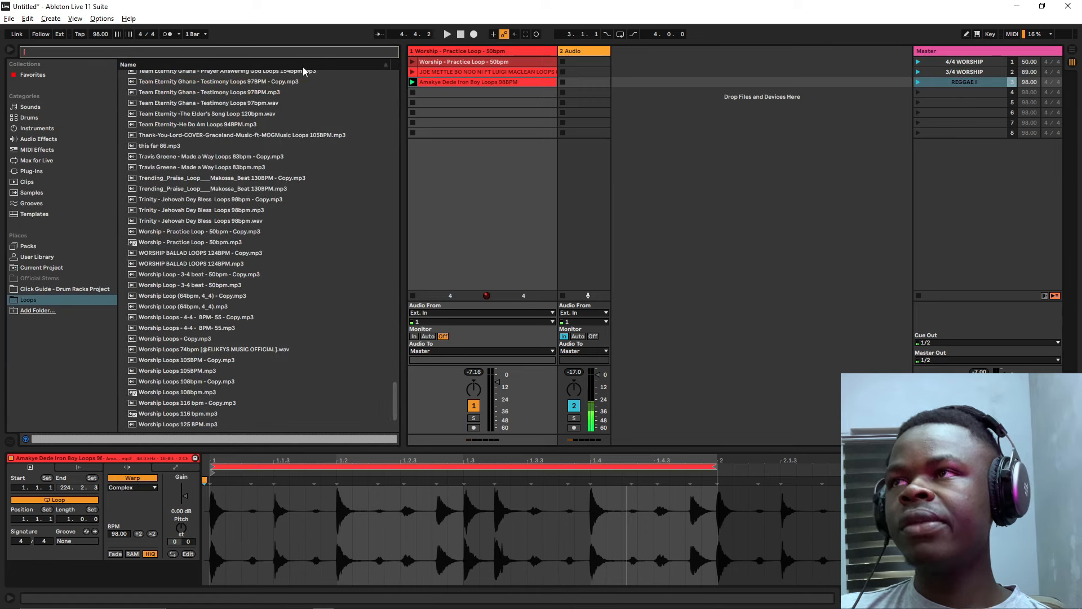
type("REGG")
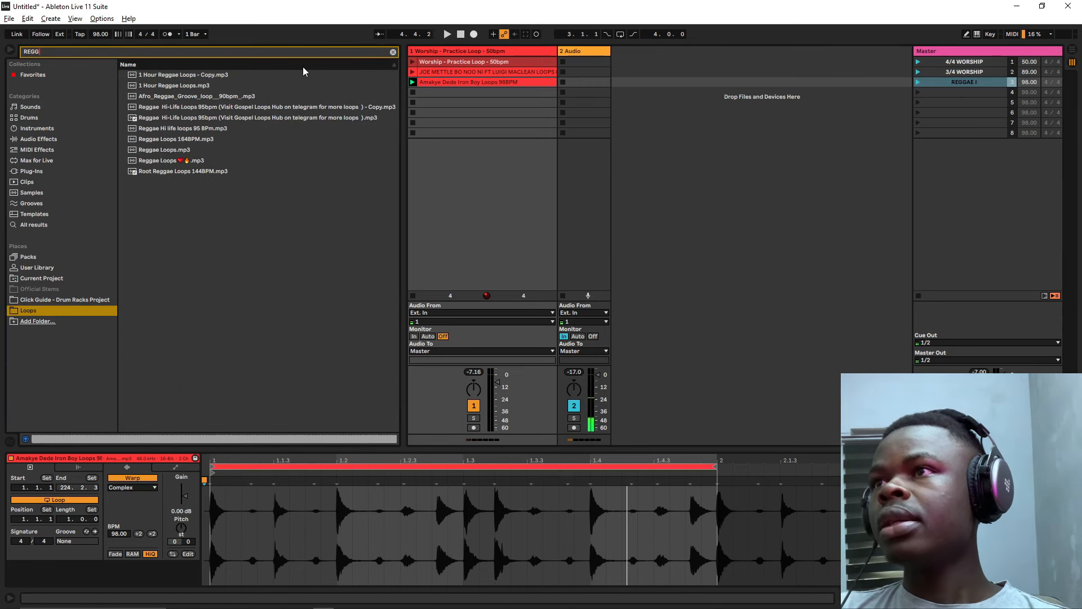
left_click(164, 163)
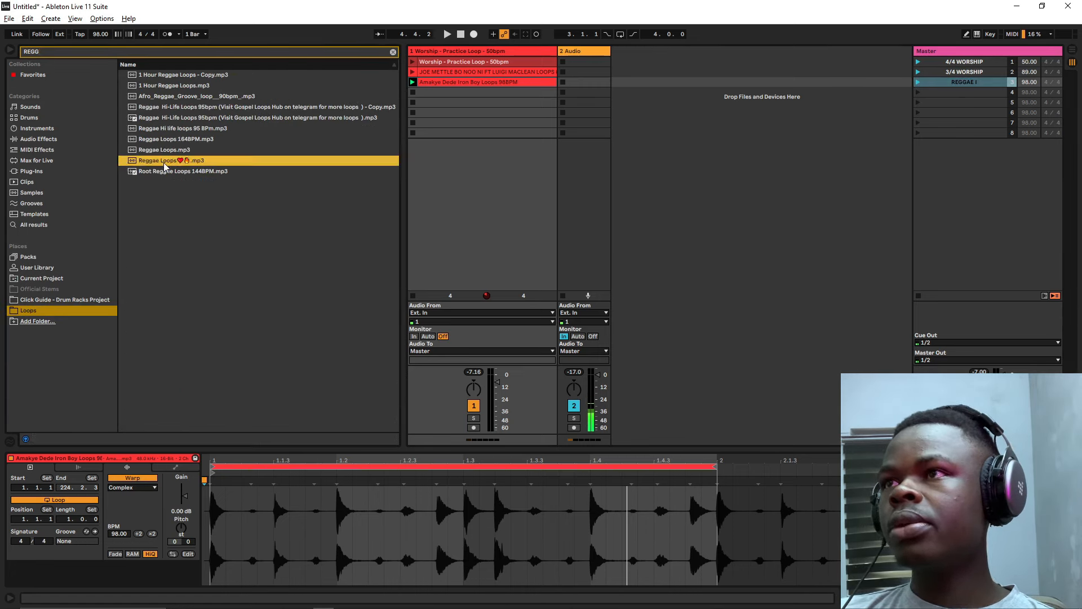
left_click(176, 170)
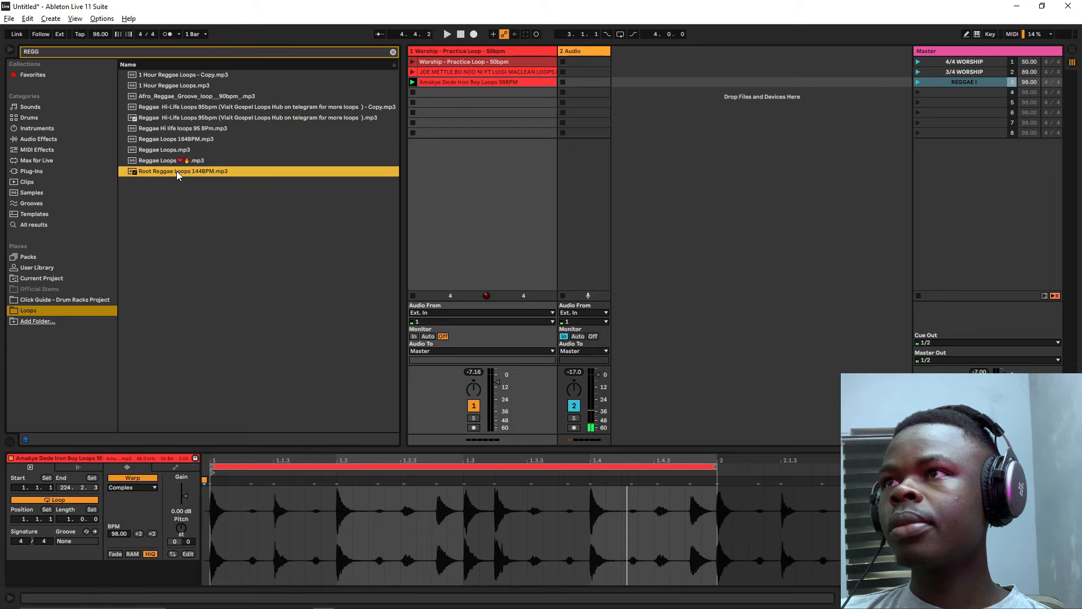
left_click_drag(177, 171, 507, 91)
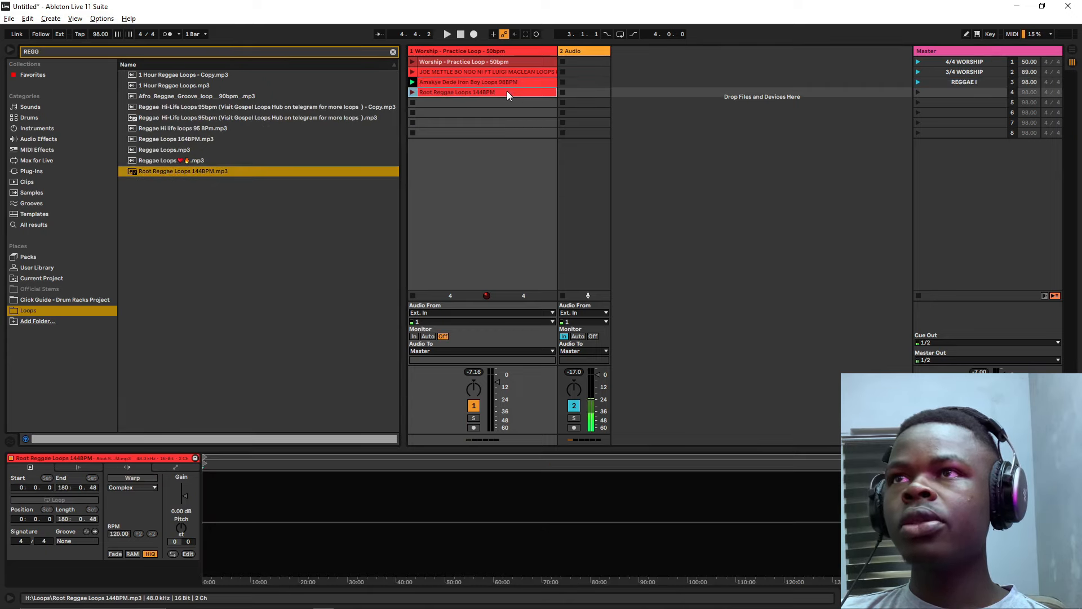
- Set scene 4's tempo to 72 BPM
left_click(947, 97)
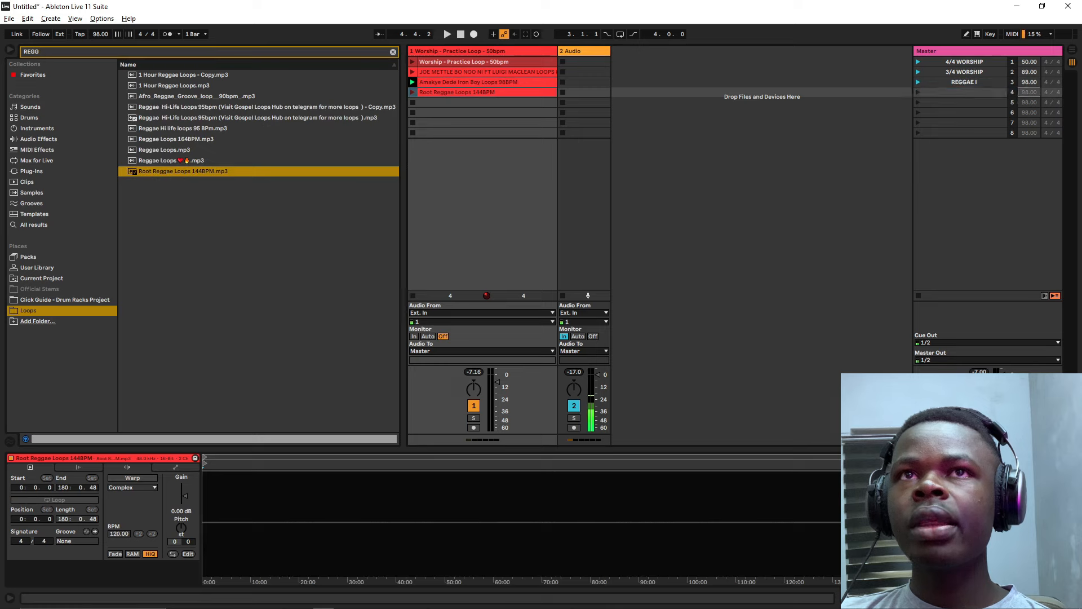
left_click(470, 92)
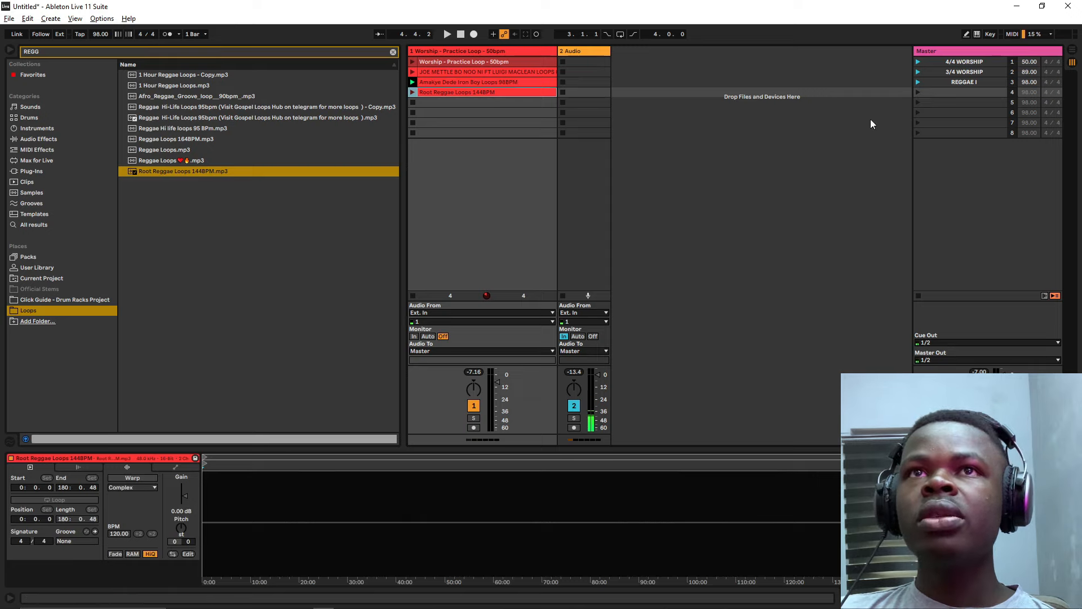
left_click(1023, 94)
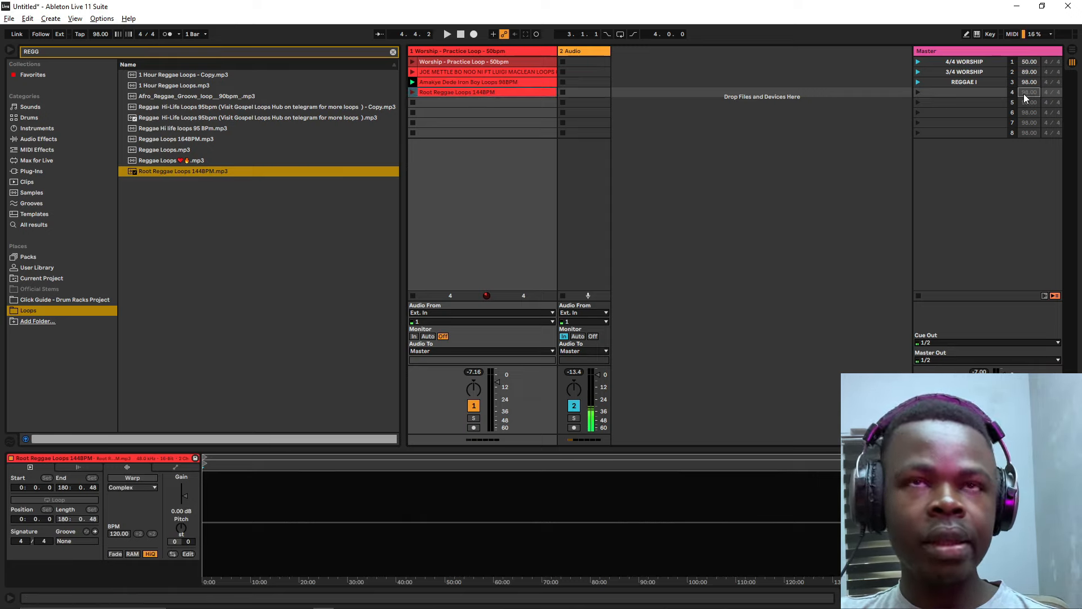
left_click(818, 95)
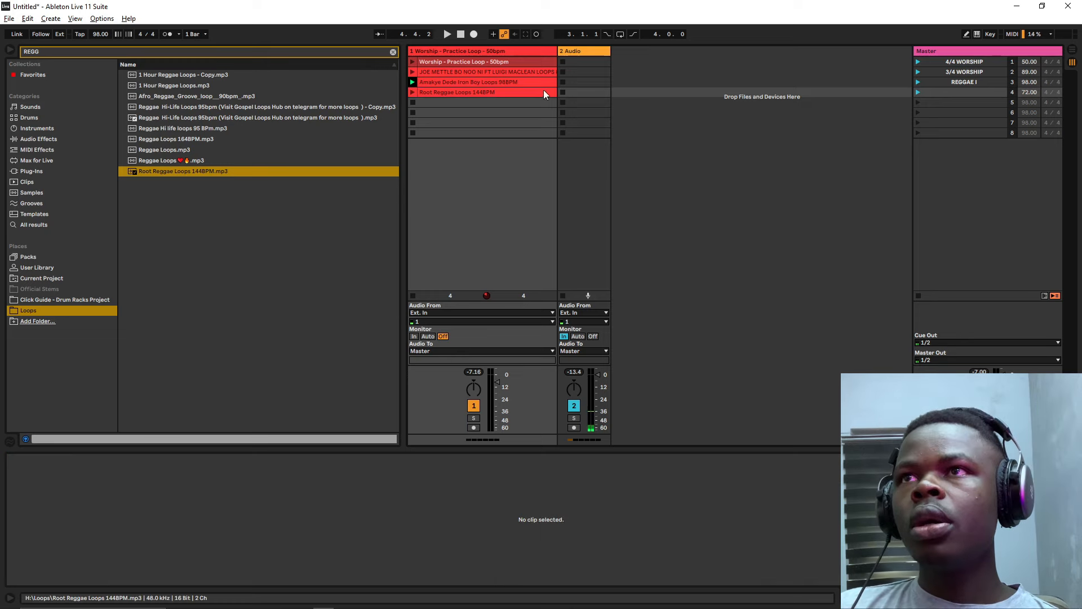
- Enable Warp on the Root Reggae clip at a tempo of 72 BPM
left_click(476, 95)
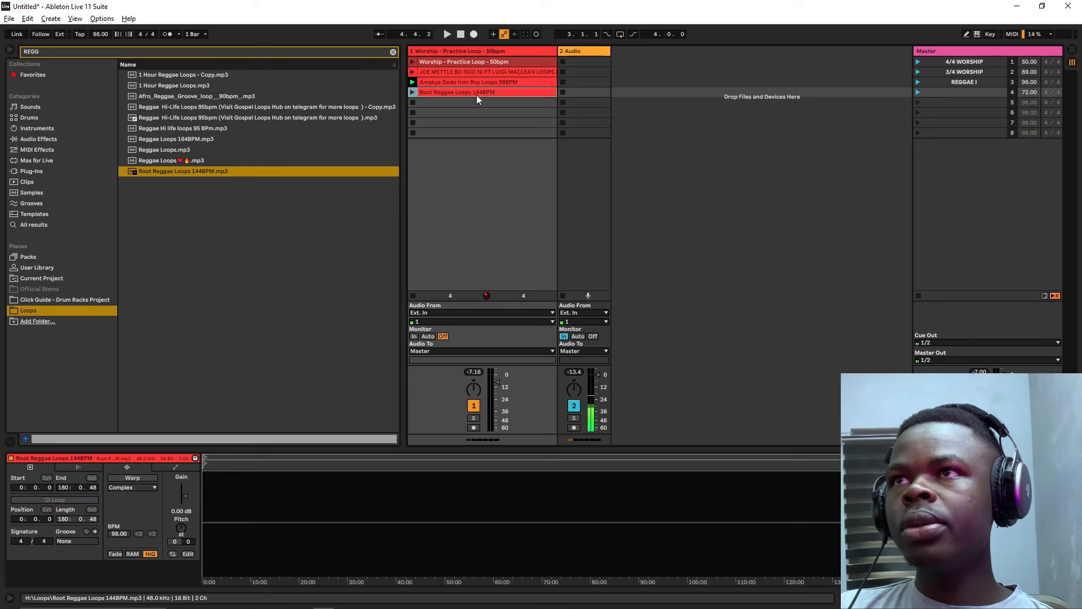
left_click(115, 478)
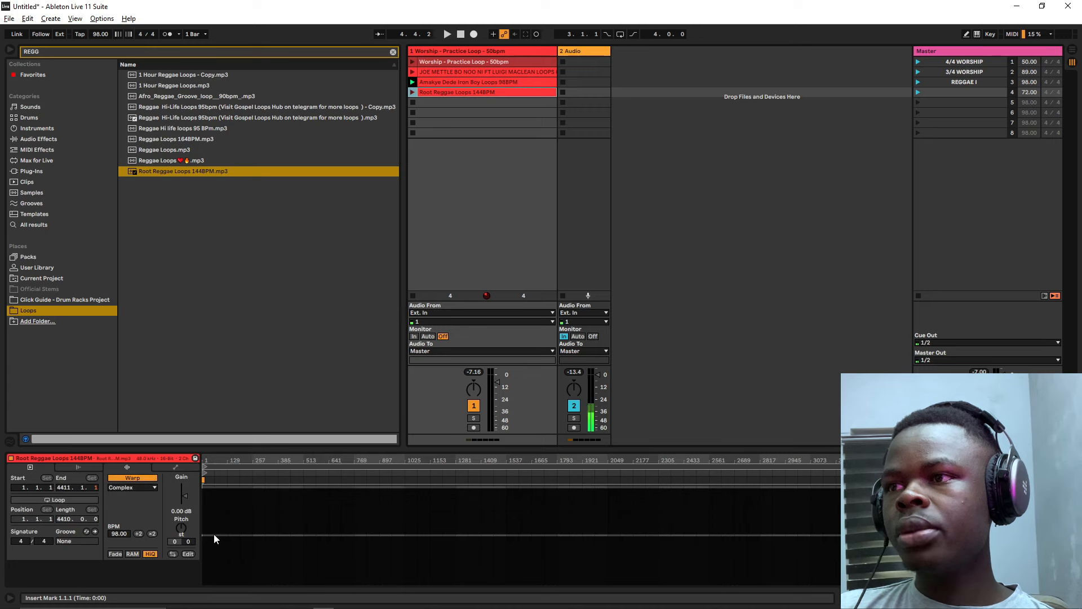
scroll(214, 535, "up", 5)
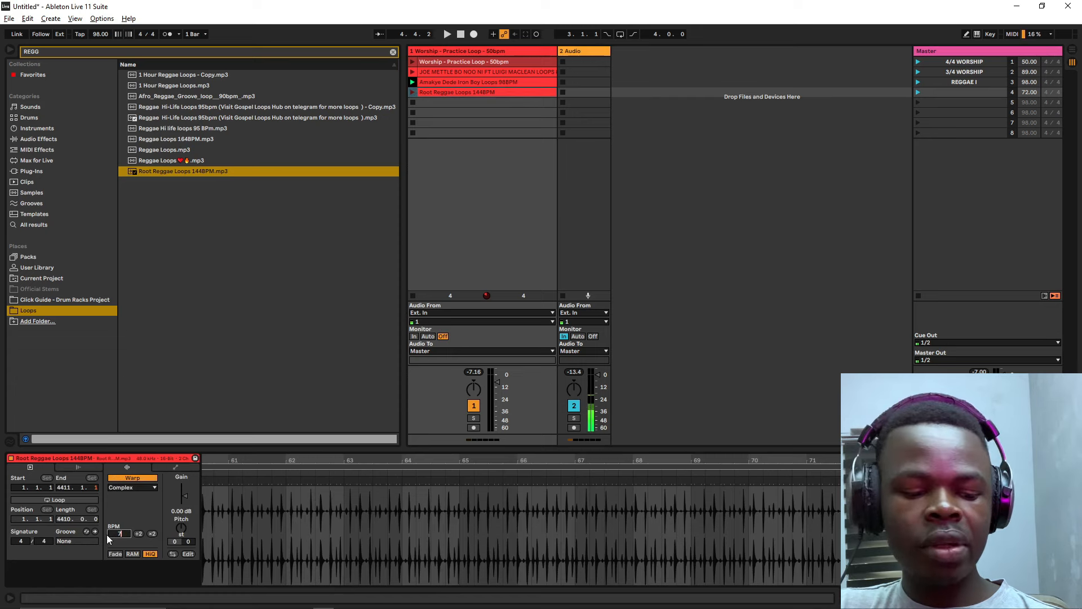
key("Return")
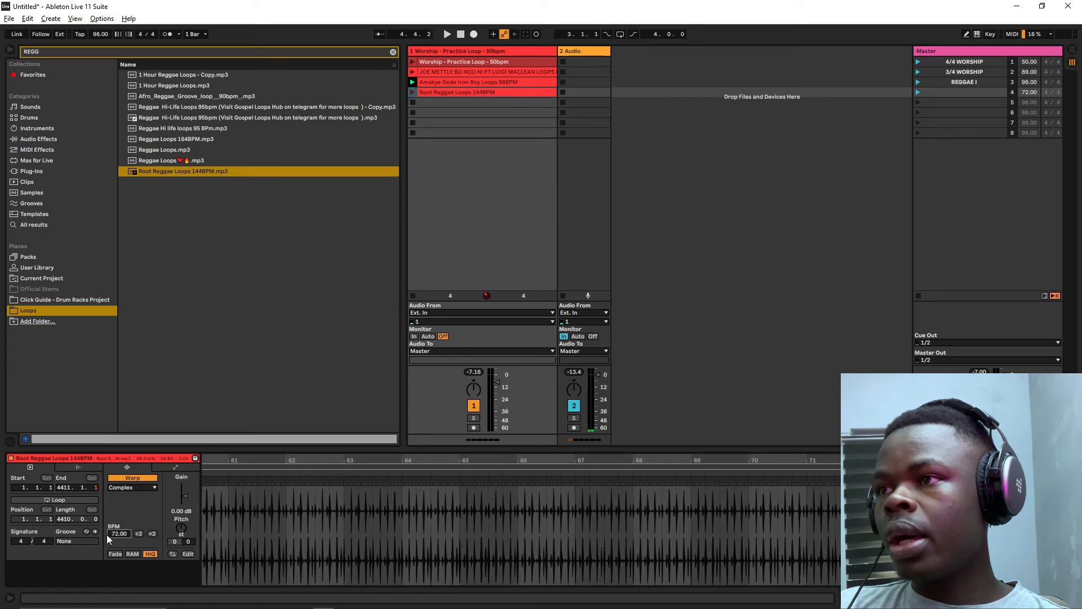
- Loop the Root Reggae clip over one bar, aligning its start with the first drum hit
left_click(55, 501)
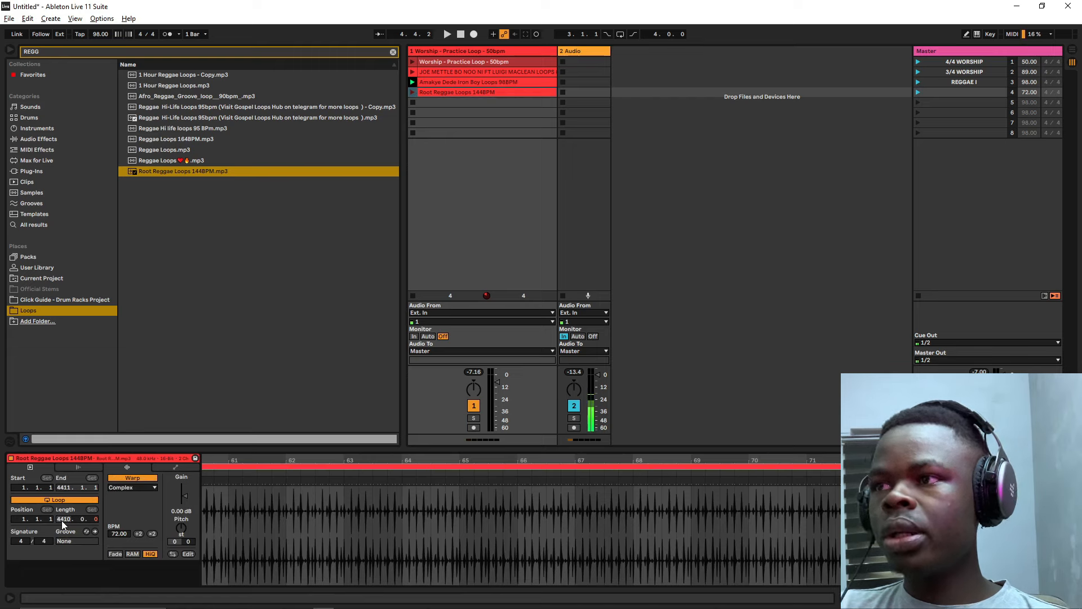
key("Return")
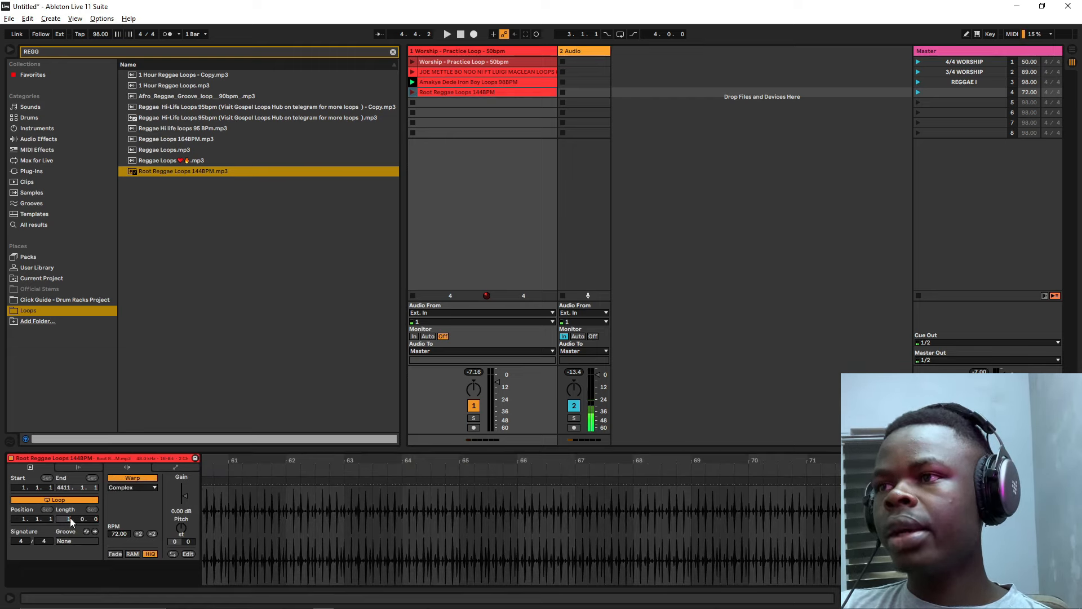
scroll(225, 509, "up", 10)
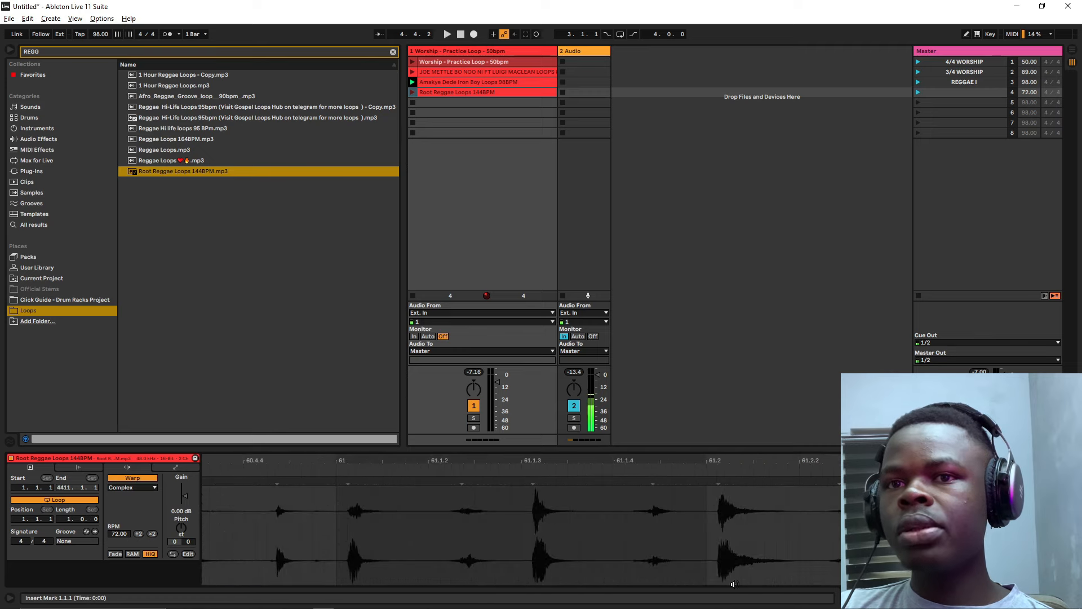
scroll(204, 488, "down", 15)
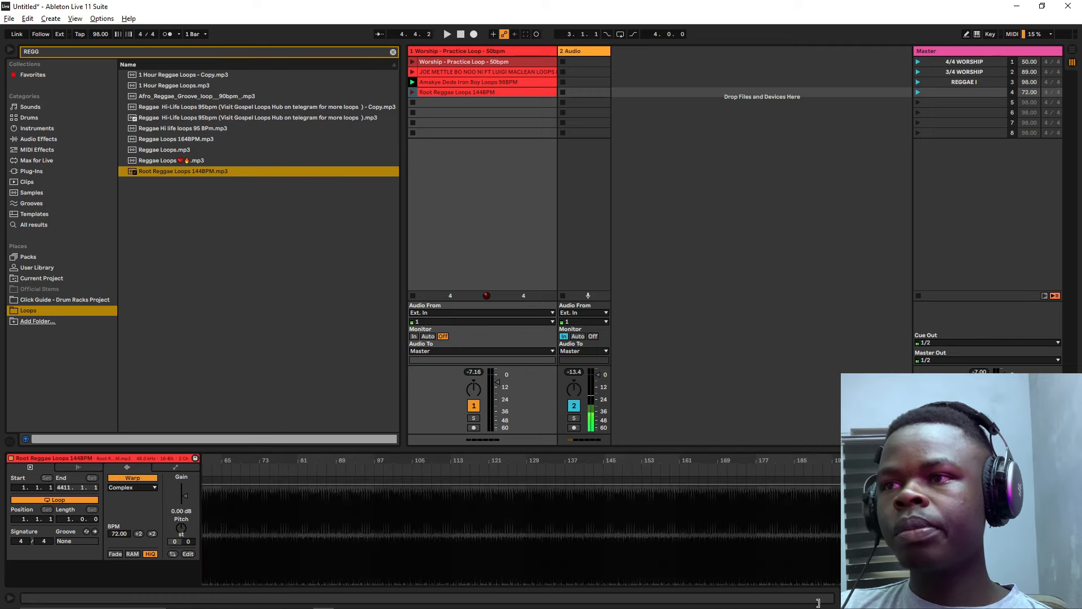
scroll(204, 488, "up", 15)
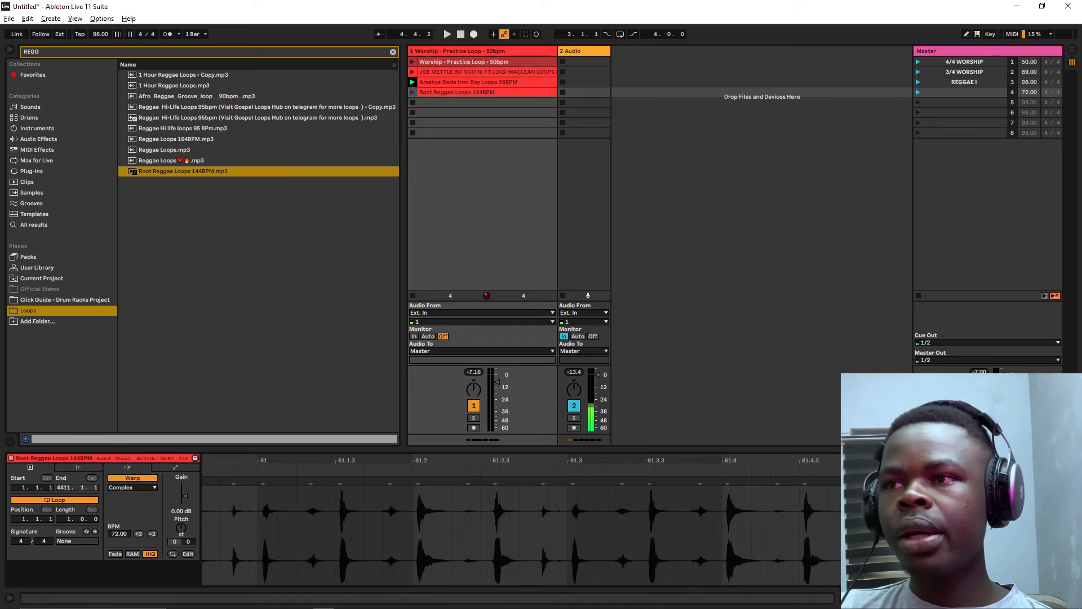
key("Home")
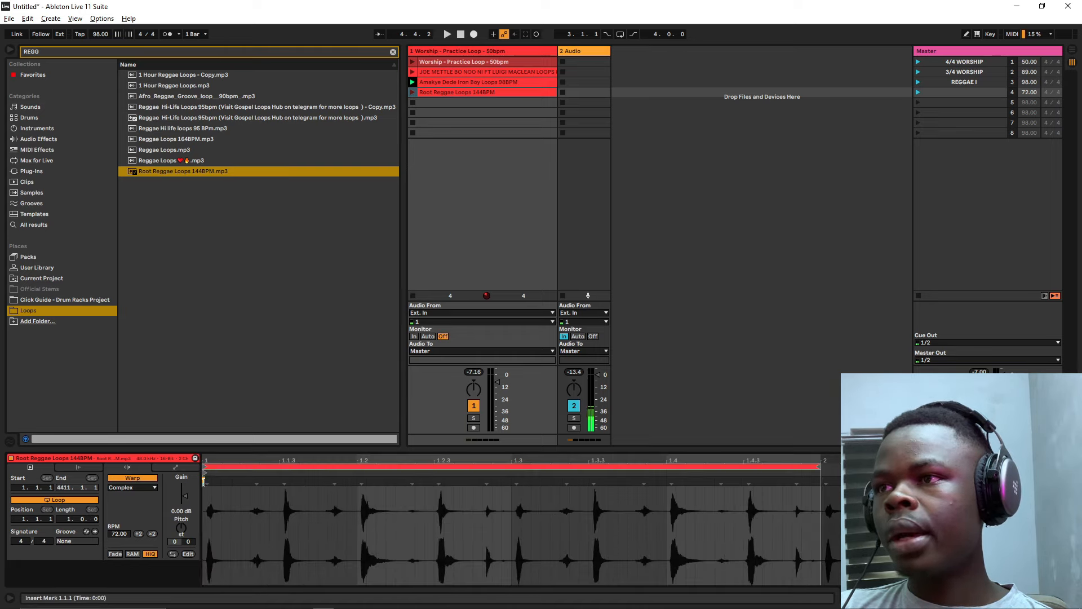
scroll(203, 482, "up", 10)
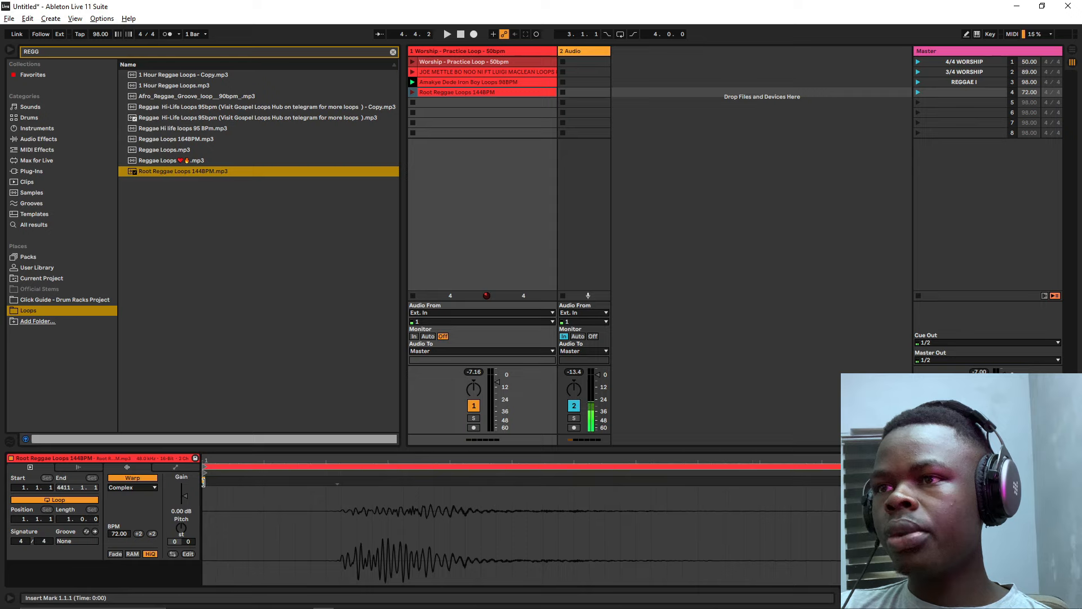
mouse_move(203, 482)
left_mouse_down()
mouse_move(191, 489)
mouse_move(244, 490)
mouse_move(190, 506)
mouse_move(300, 493)
left_mouse_up()
- Launch scene 4 to audition the loop at 72 BPM, then stop
scroll(339, 512, "down", 10)
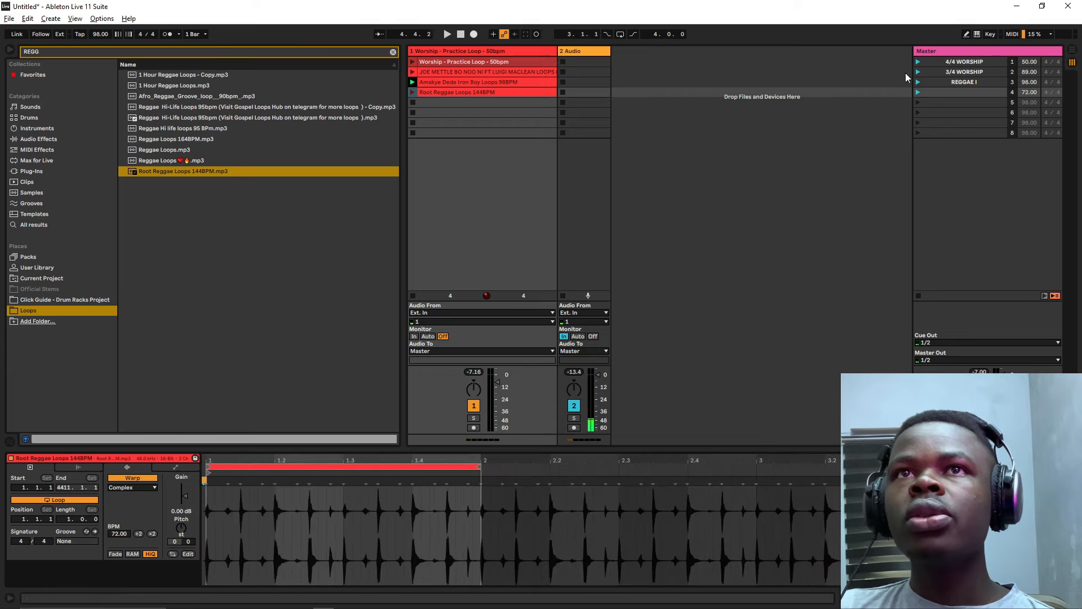
left_click(917, 92)
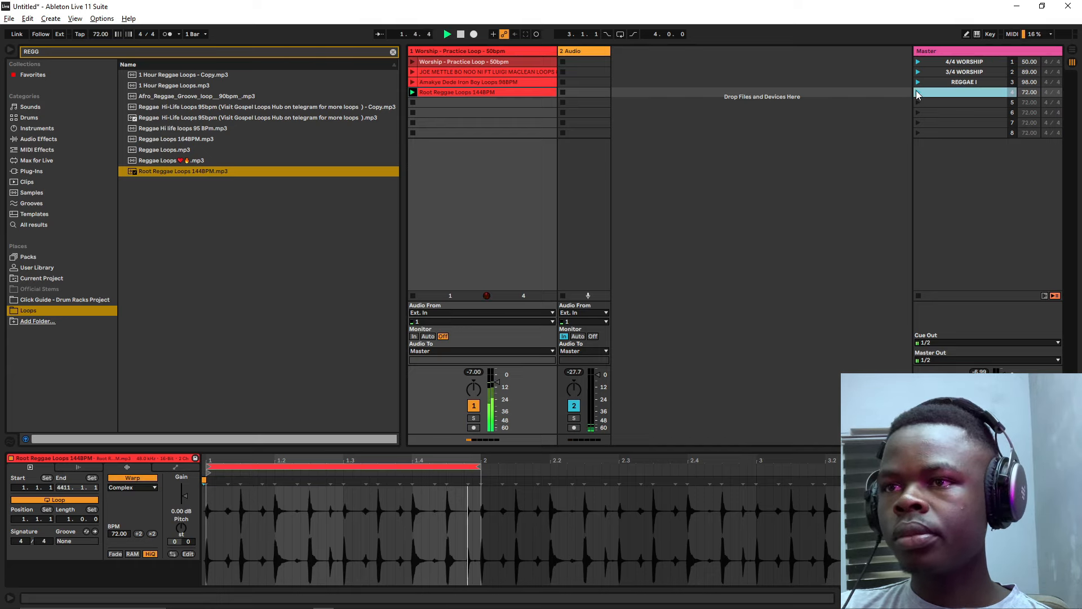
key("space")
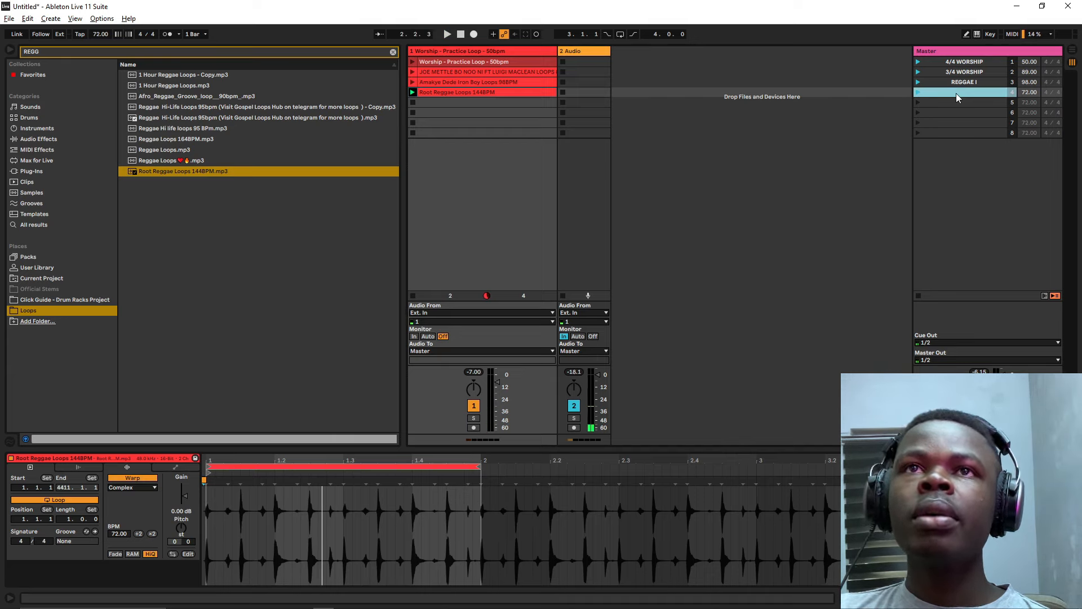
- Rename scene 4 to 'ROOT REGGAE' through its right-click Rename option
right_click(955, 93)
left_click(886, 139)
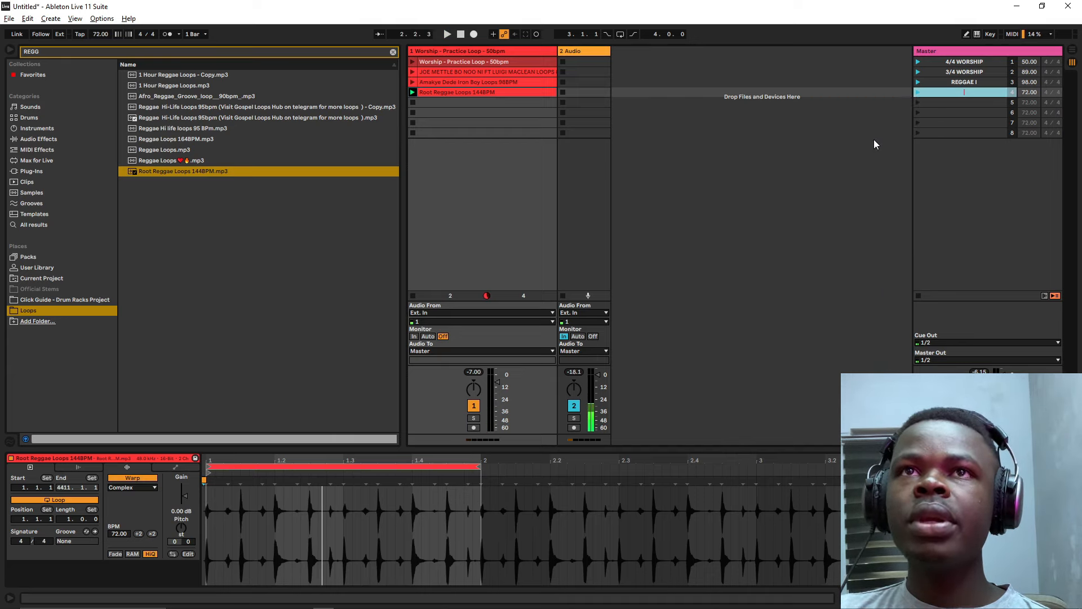
type("REGG")
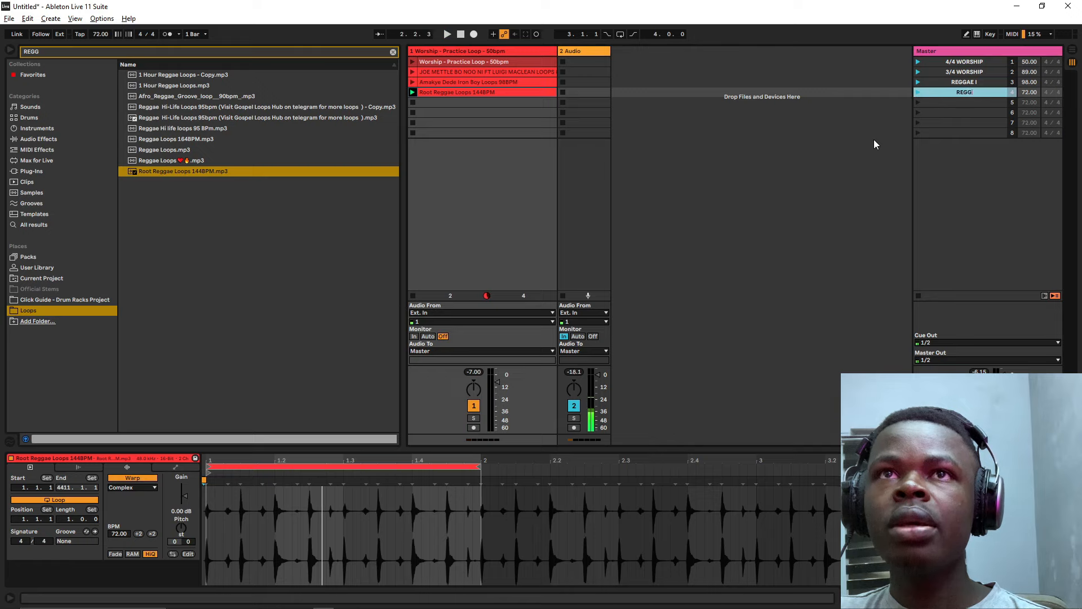
key("BackSpace")
type("OOT REGGAE")
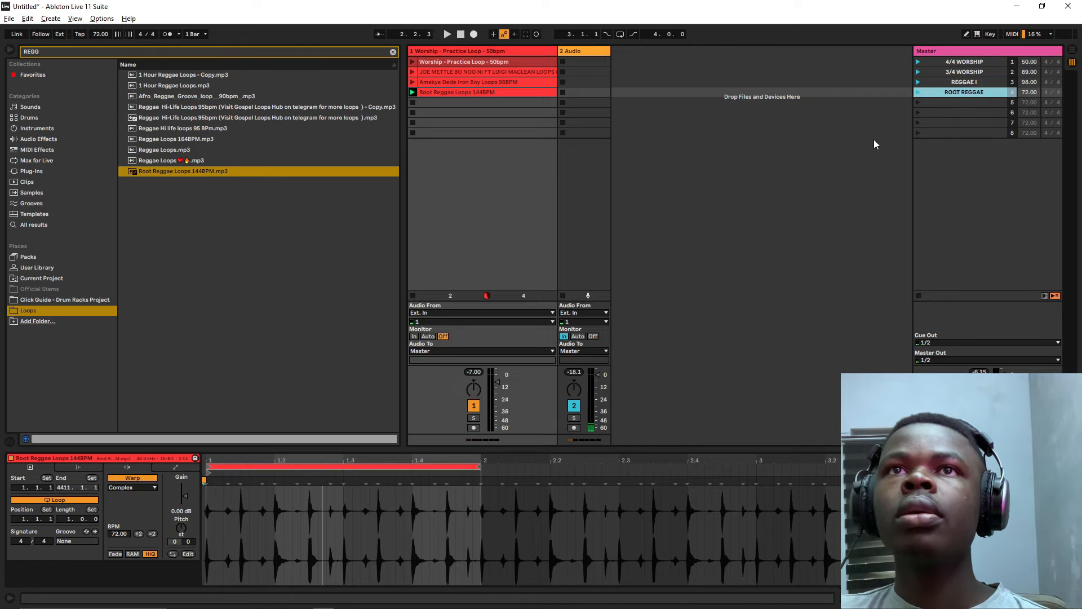
key("Return")
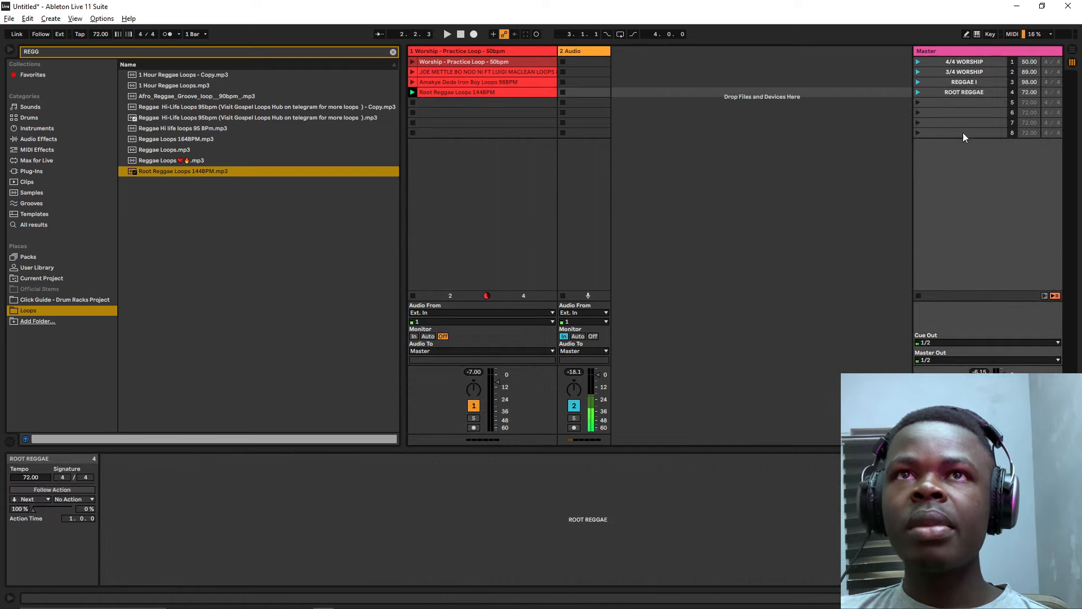
left_click(443, 105)
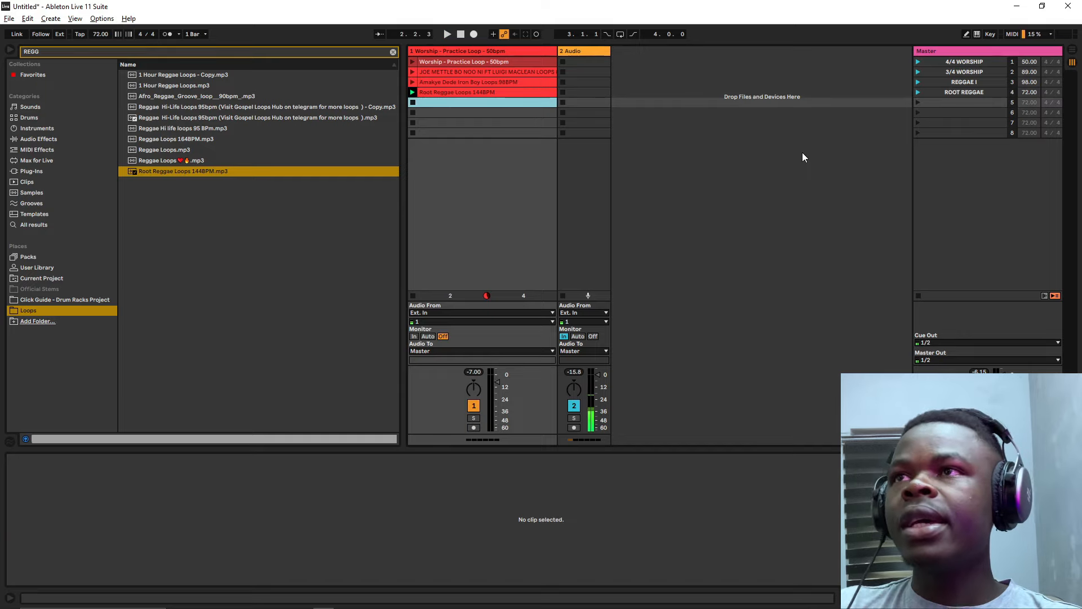
- Search the loops browser for 'ADOW' and select ADOWA OR KETE.mp3 from the five results
left_click(58, 50)
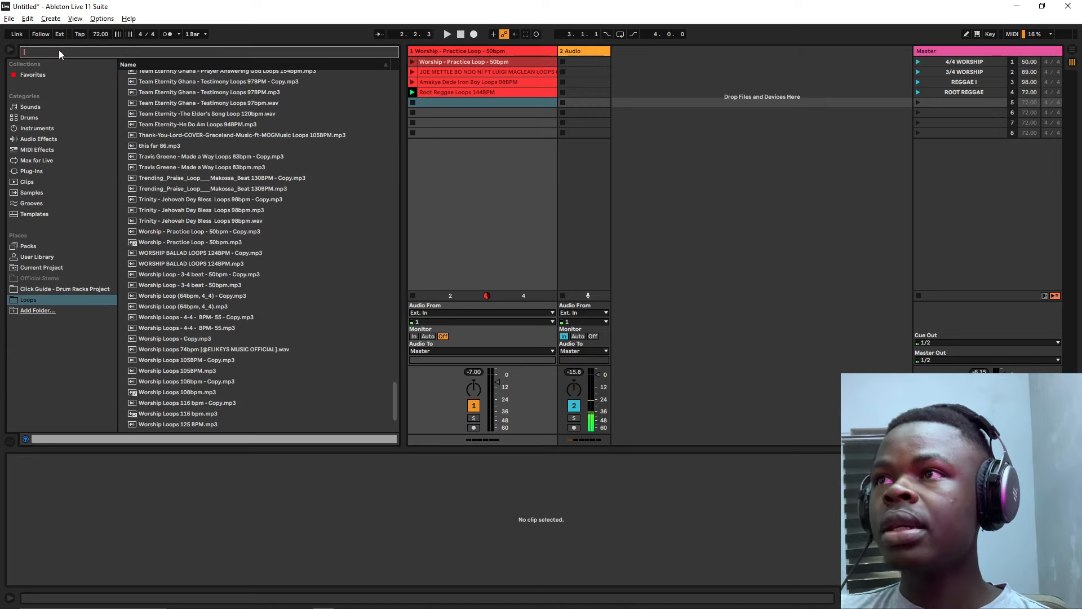
type("CA")
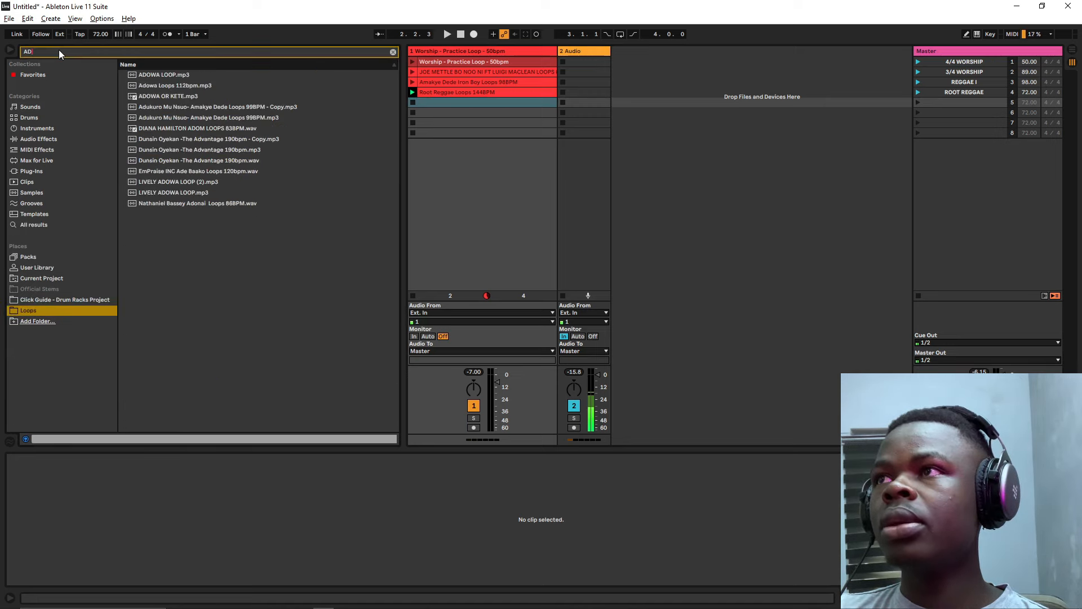
key("BackSpace")
key("BackSpace")
type("ADWO")
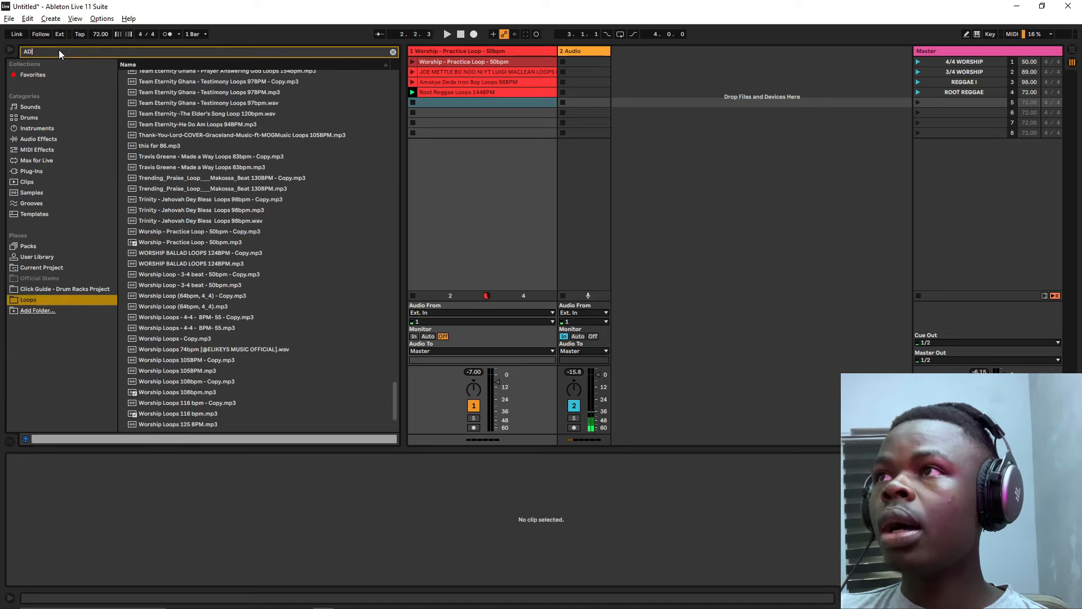
key("BackSpace")
key("BackSpace")
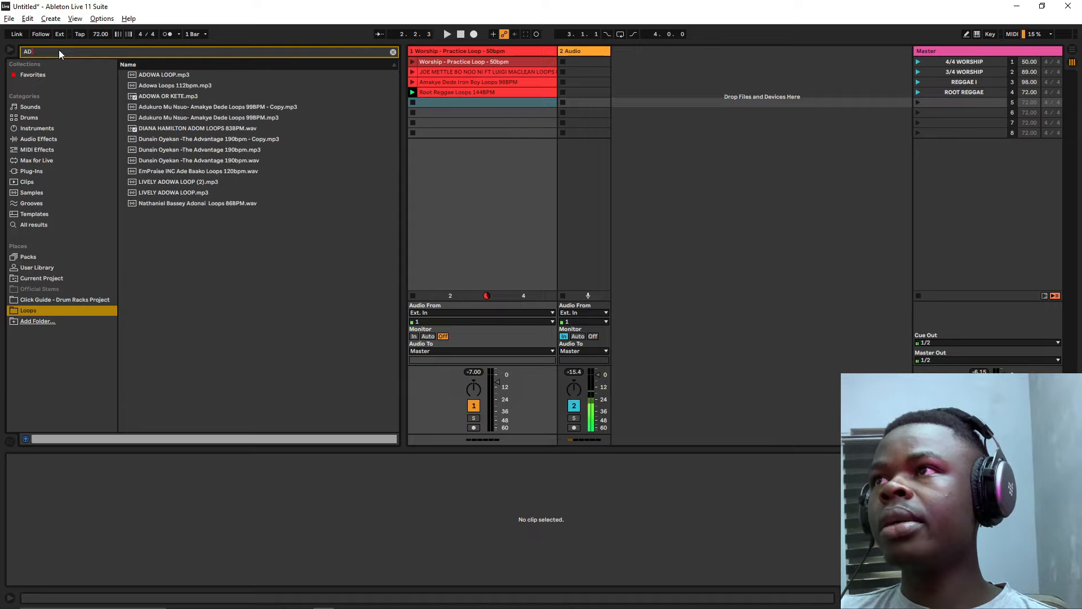
type("OW")
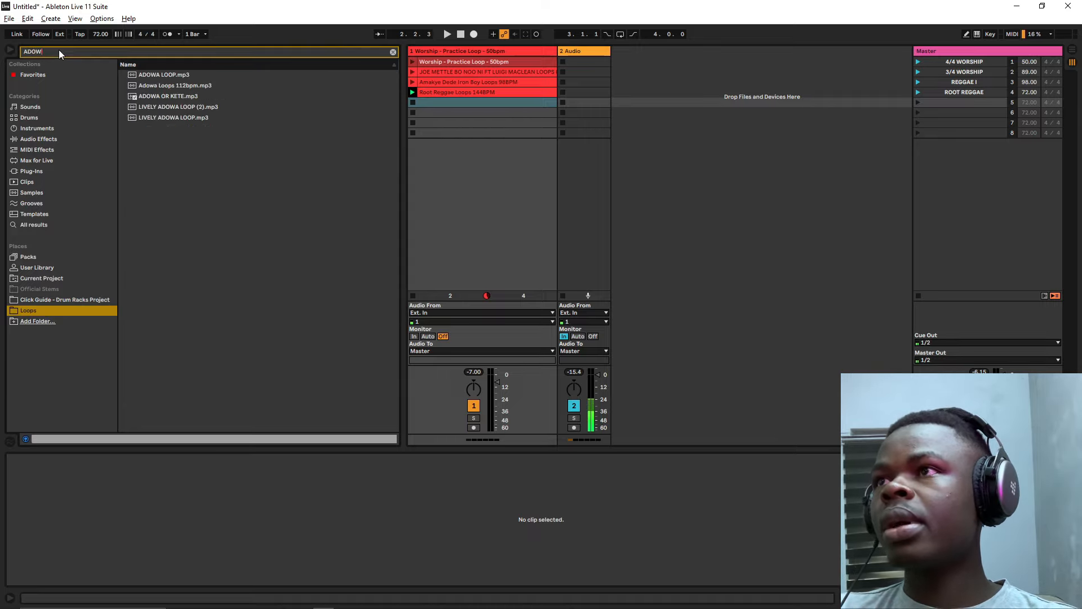
left_click(157, 96)
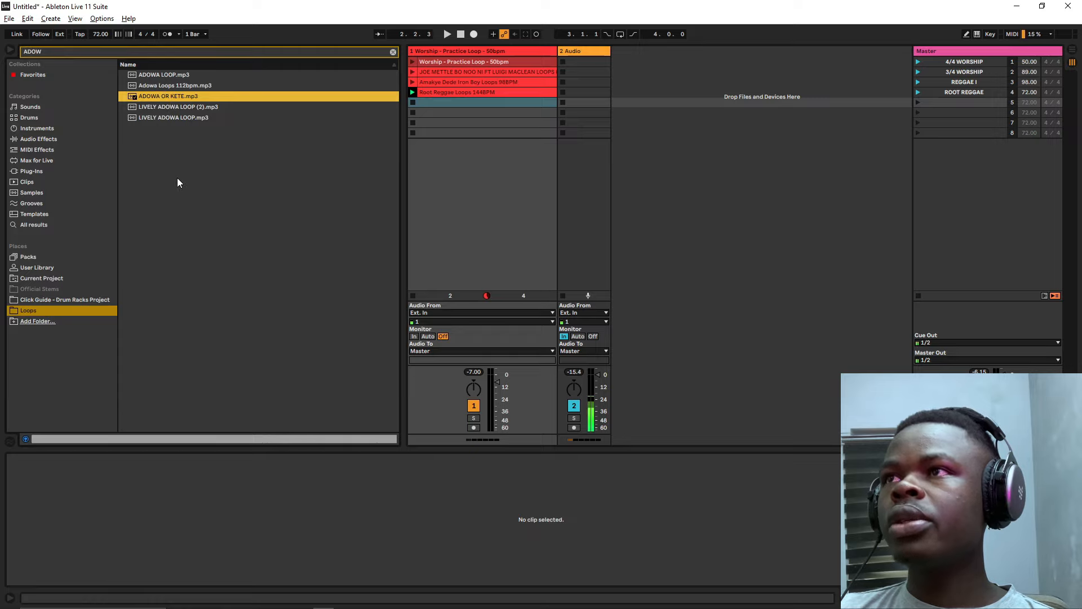
- Drop ADOWA OR KETE.mp3 into track 1's fifth clip slot and select the new clip
left_click_drag(191, 97, 444, 101)
left_click(648, 217)
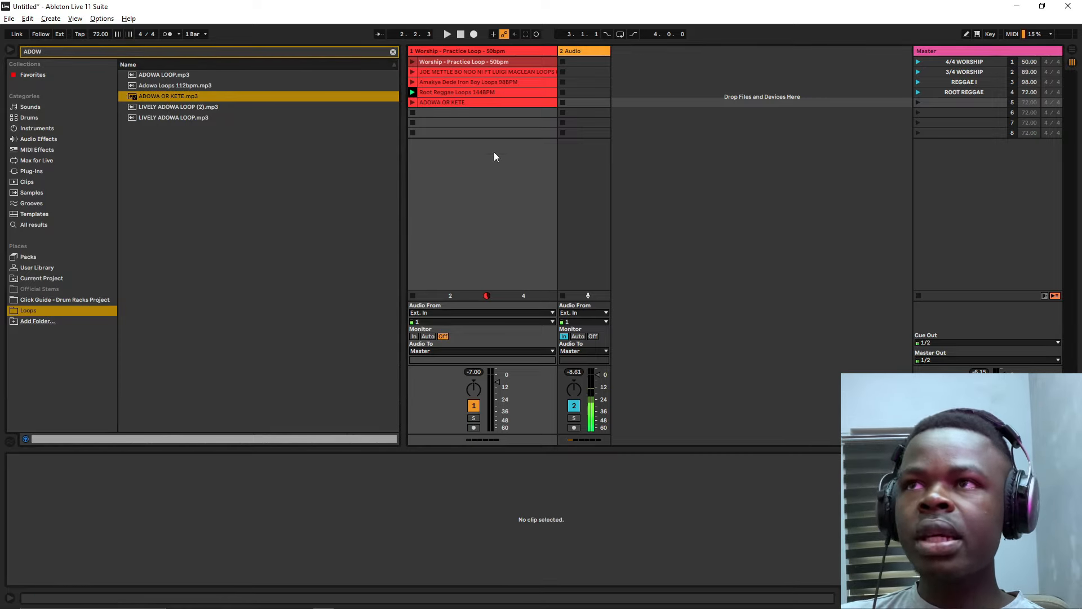
left_click(445, 103)
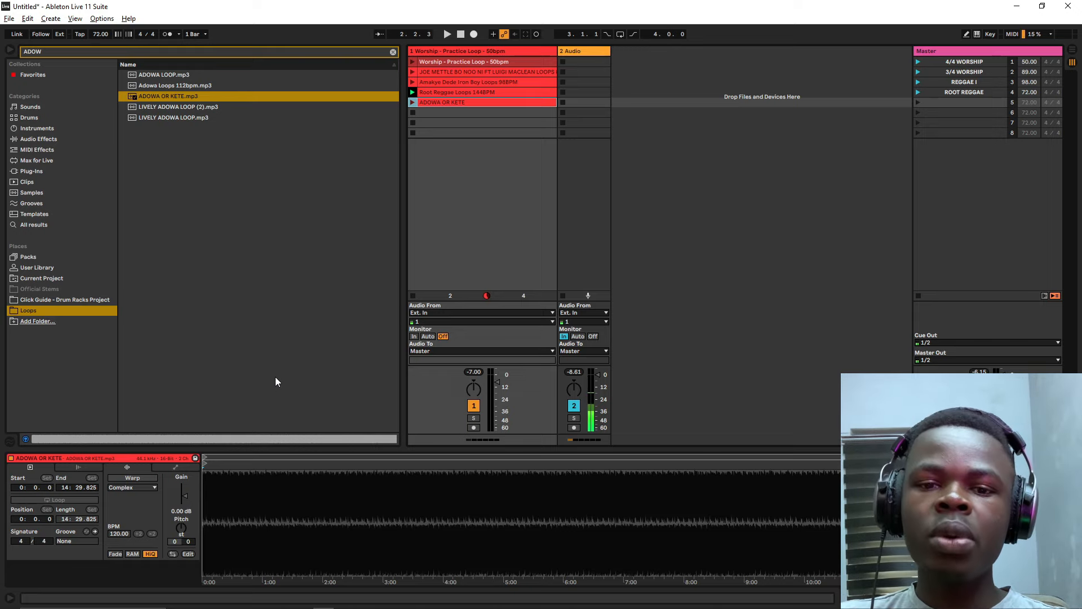
- Load ADOWA OR KETE.mp3 onto VirtualDJ's Deck A to read its 89.96 BPM, then close VirtualDJ
key("super")
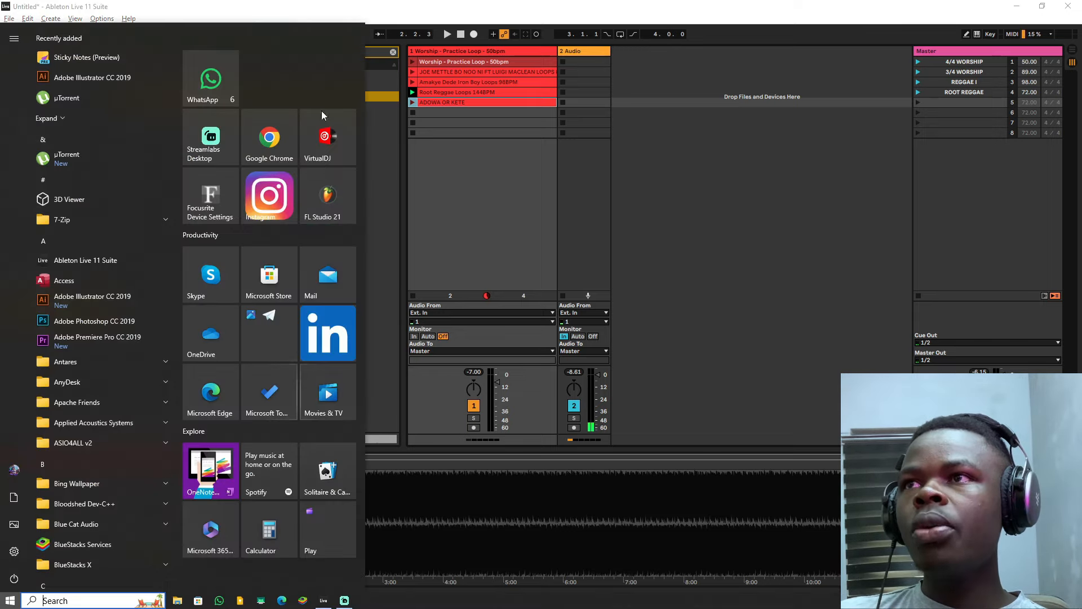
key("Escape")
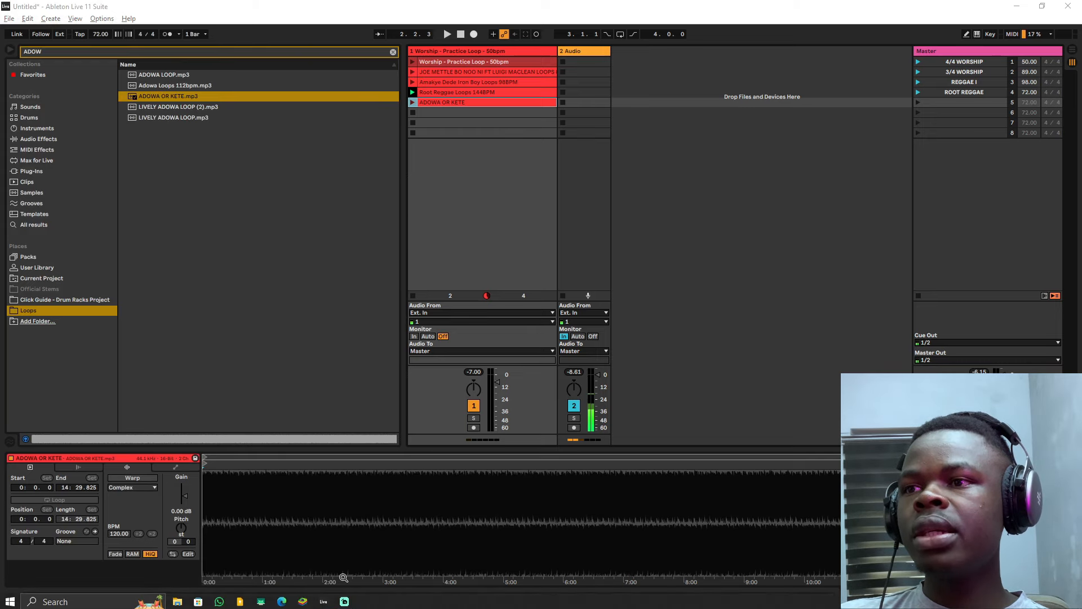
left_click(344, 600)
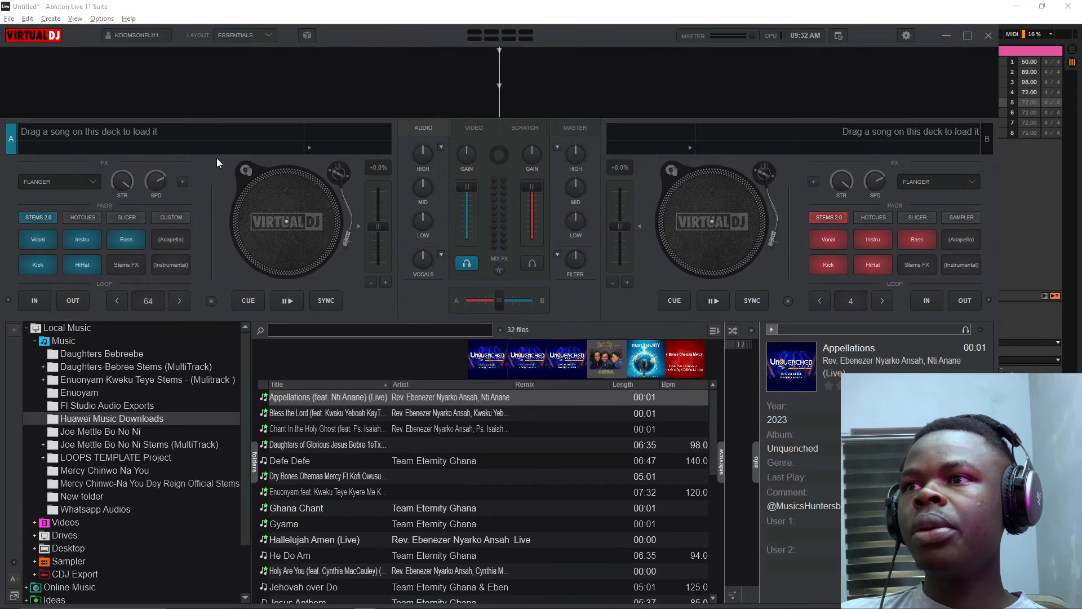
key("alt+Tab")
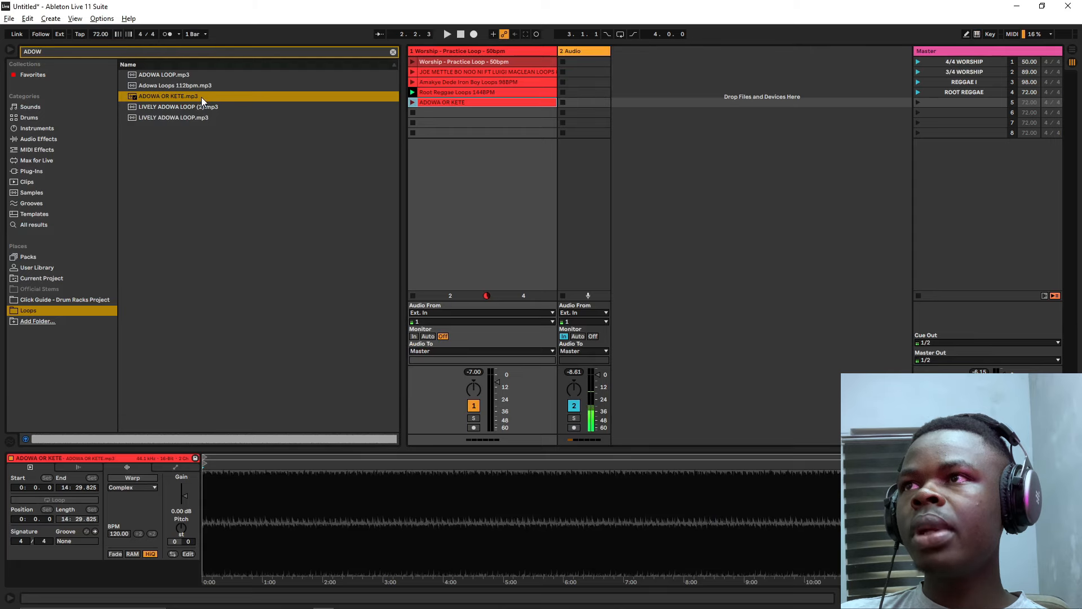
left_click_drag(201, 96, 342, 245)
key("alt+Tab")
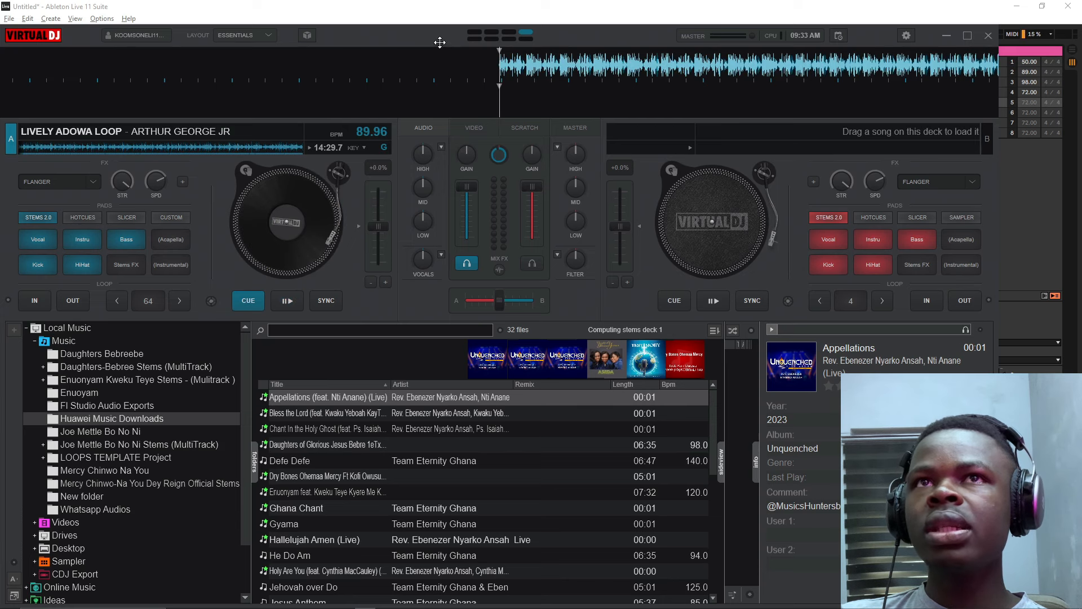
left_click(995, 33)
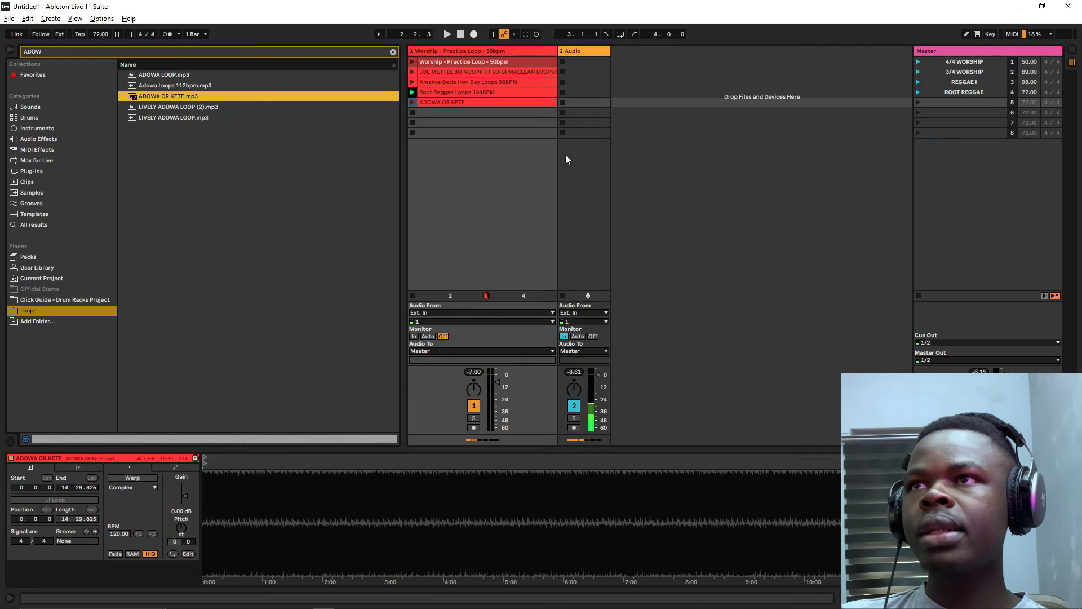
- Turn on Warp for the ADOWA OR KETE clip and set its tempo to 90 BPM
left_click(481, 175)
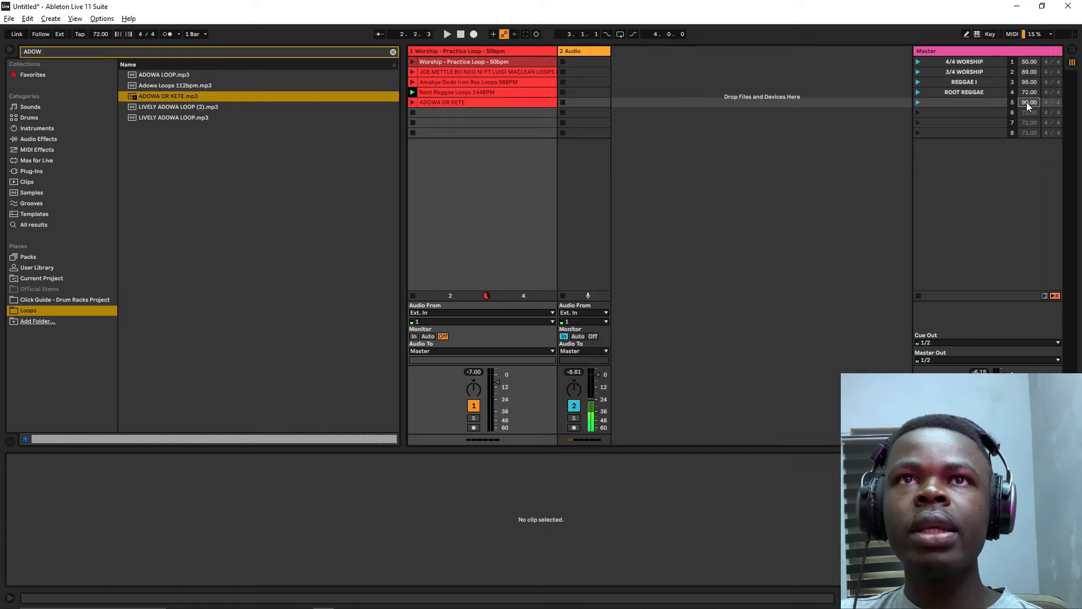
left_click(465, 100)
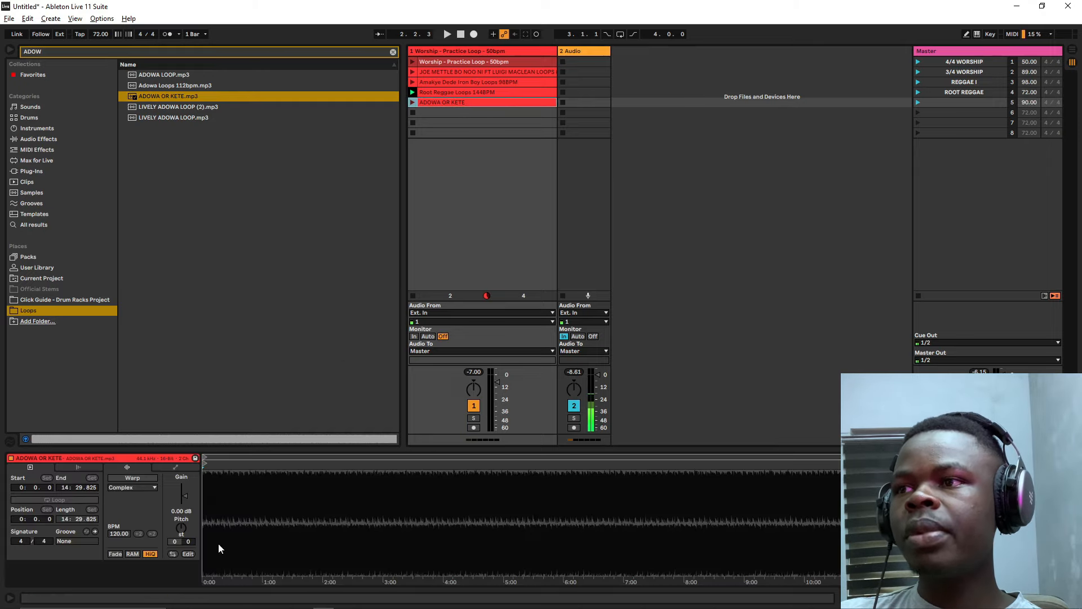
left_click(131, 478)
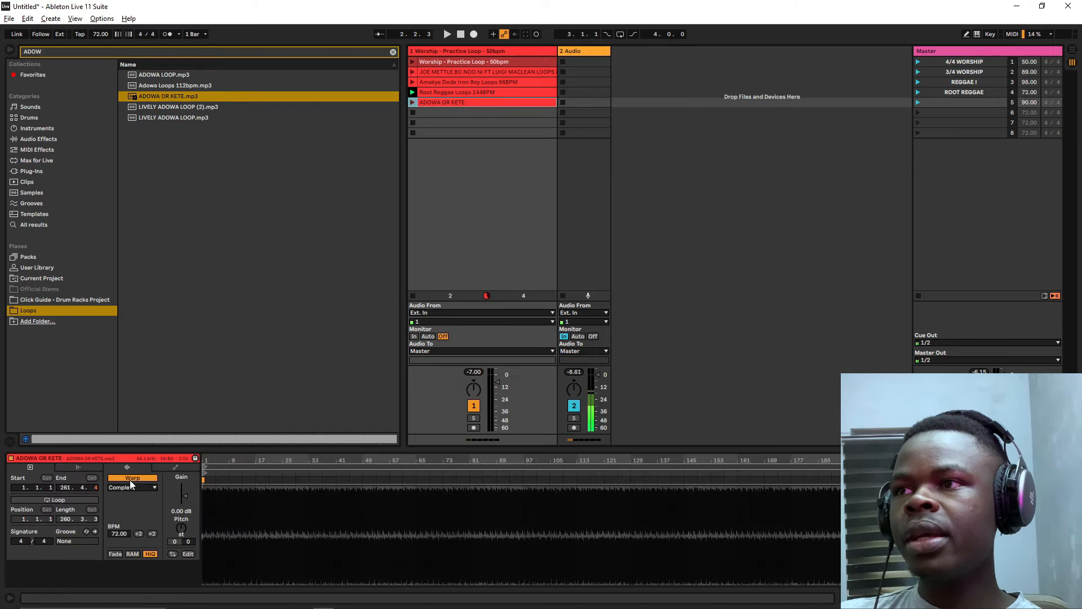
left_click(117, 532)
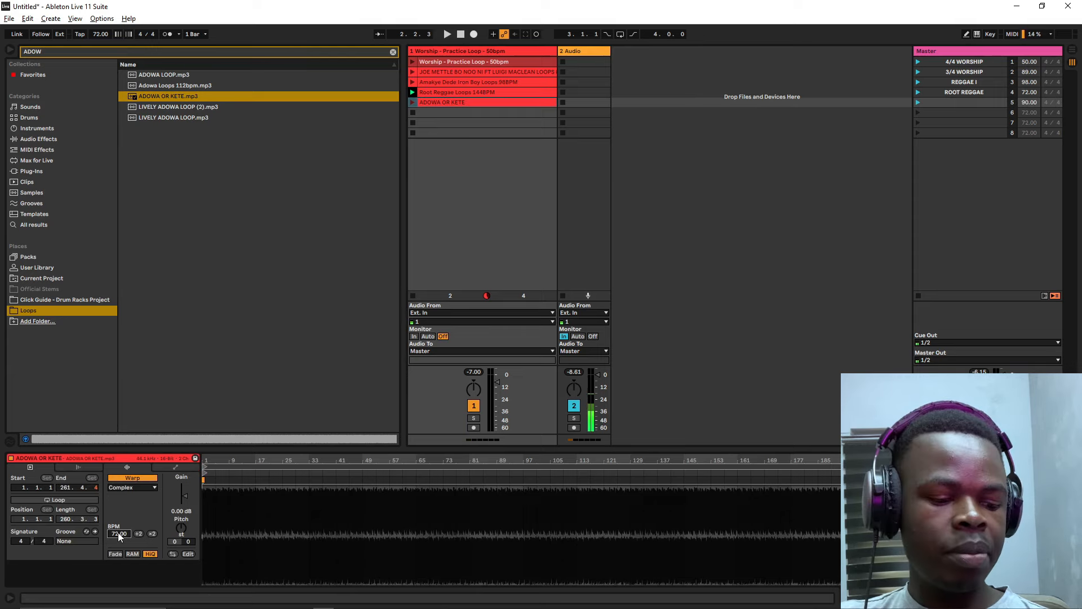
type("90")
key("Return")
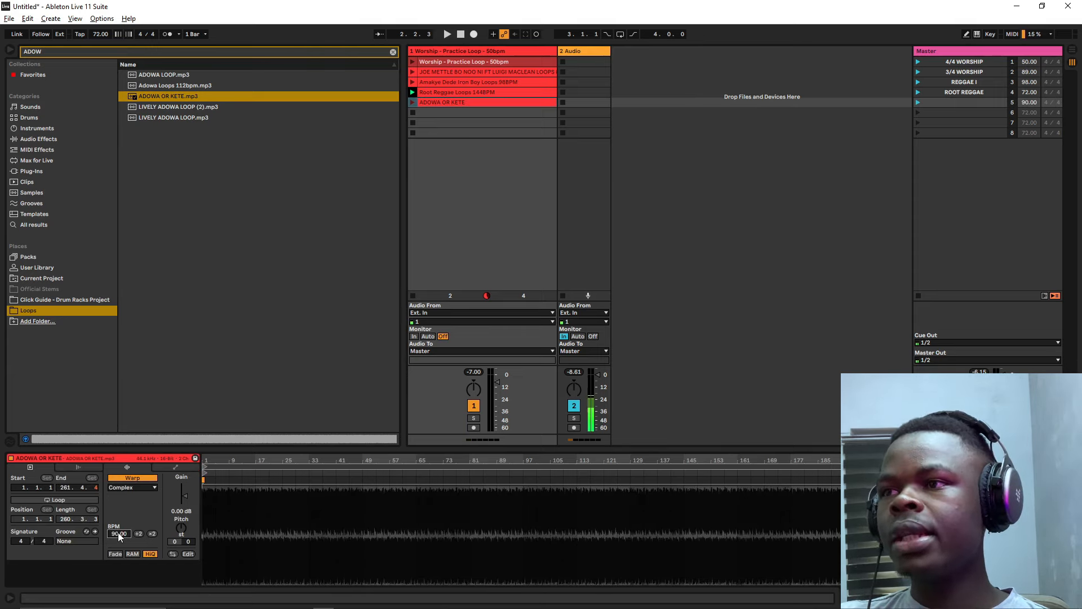
- Loop the clip over 2 bars and launch scene 5 at 90 BPM
left_click(65, 501)
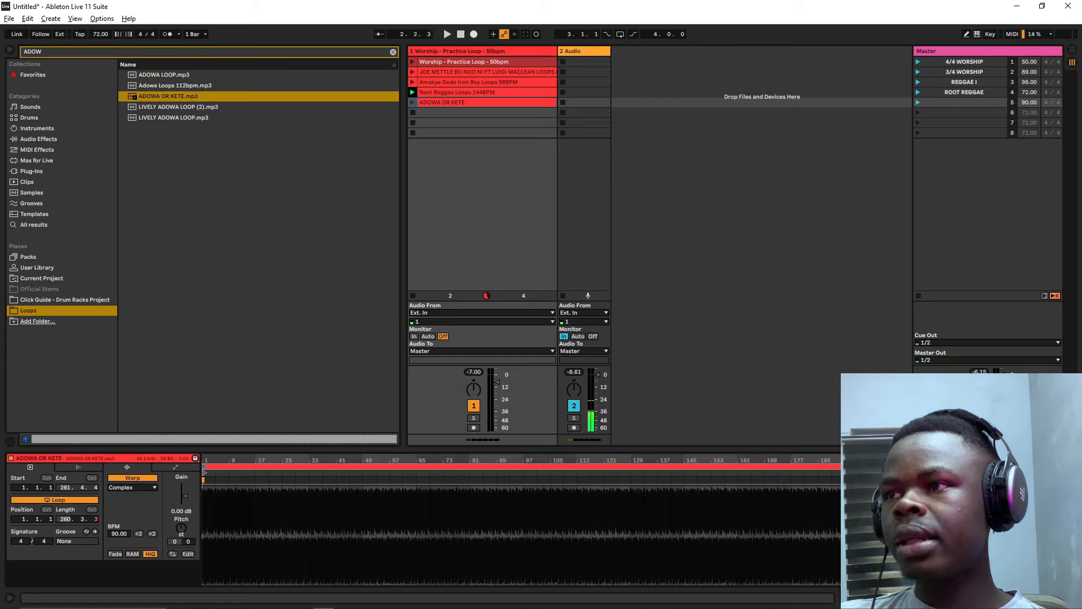
key("Return")
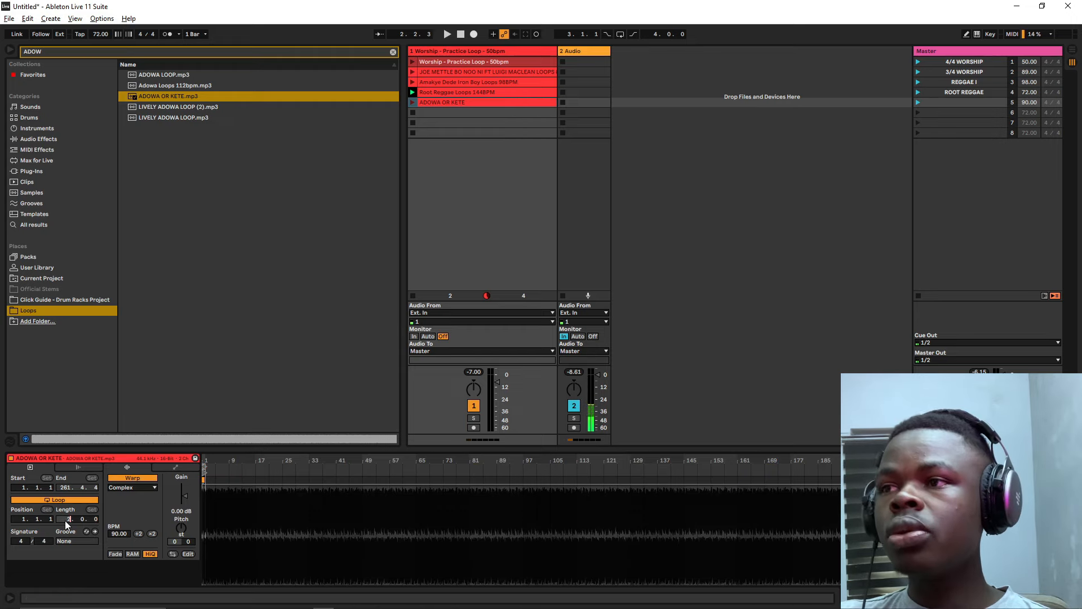
key("Return")
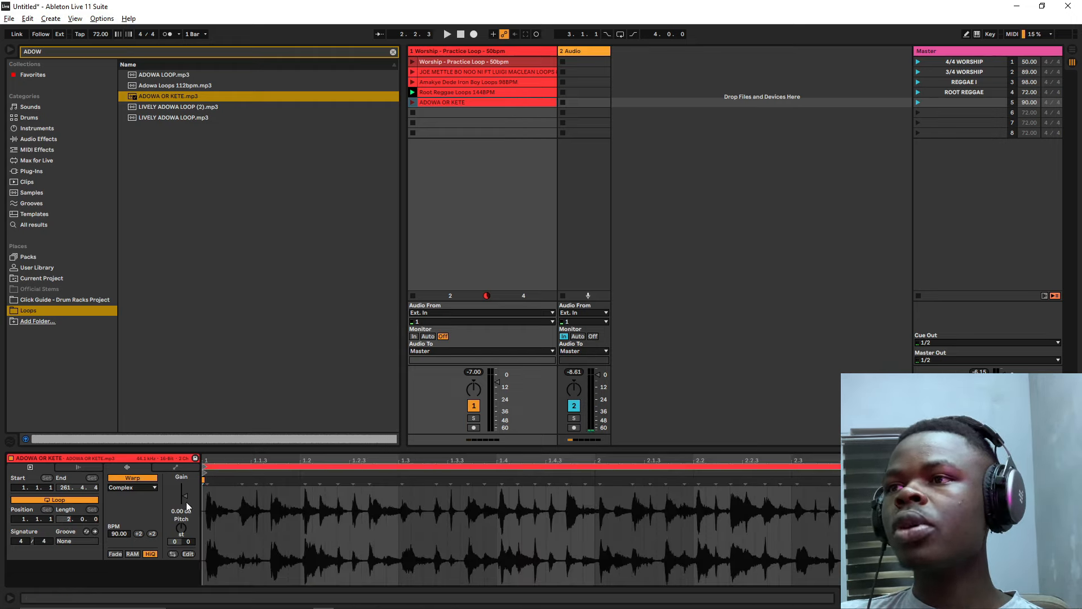
scroll(207, 526, "up", 10)
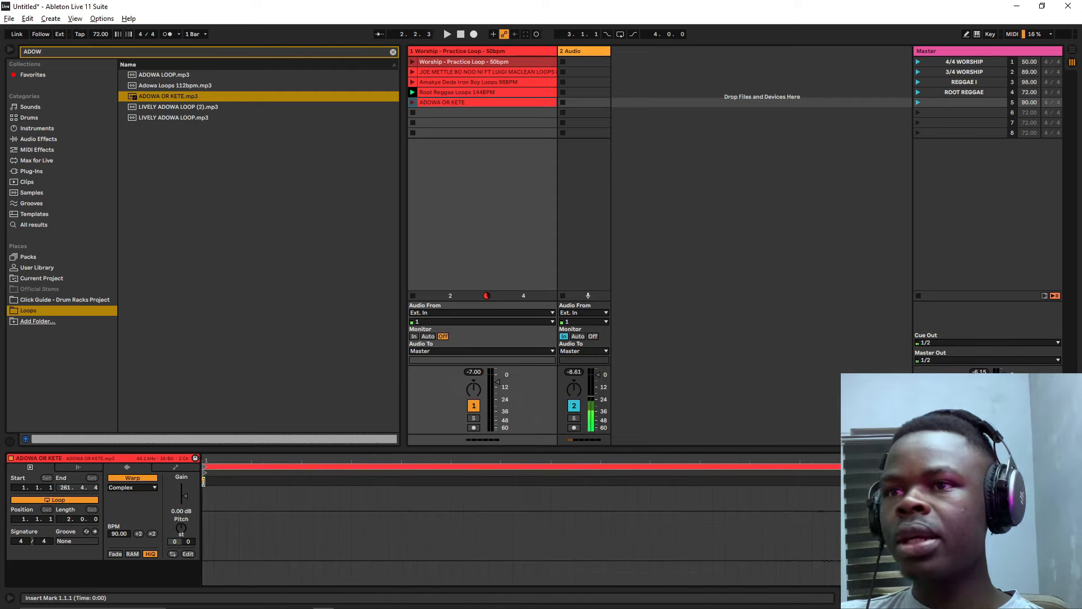
mouse_move(204, 482)
left_mouse_down()
mouse_move(264, 480)
mouse_move(188, 486)
mouse_move(111, 517)
mouse_move(383, 517)
mouse_move(372, 519)
left_mouse_up()
key("ctrl+z")
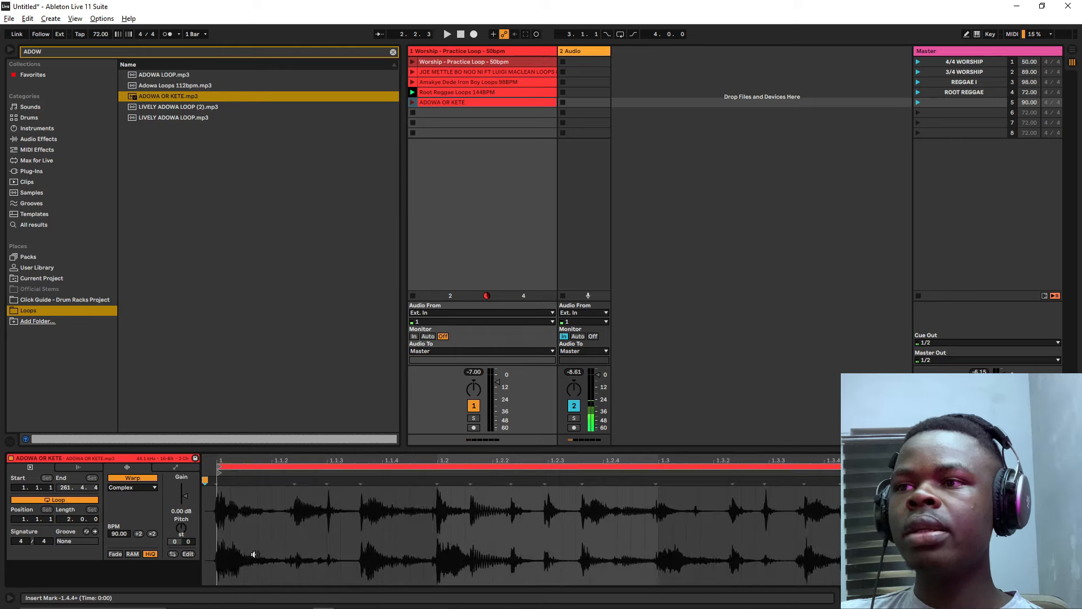
scroll(254, 554, "down", 10)
scroll(255, 554, "up", 8)
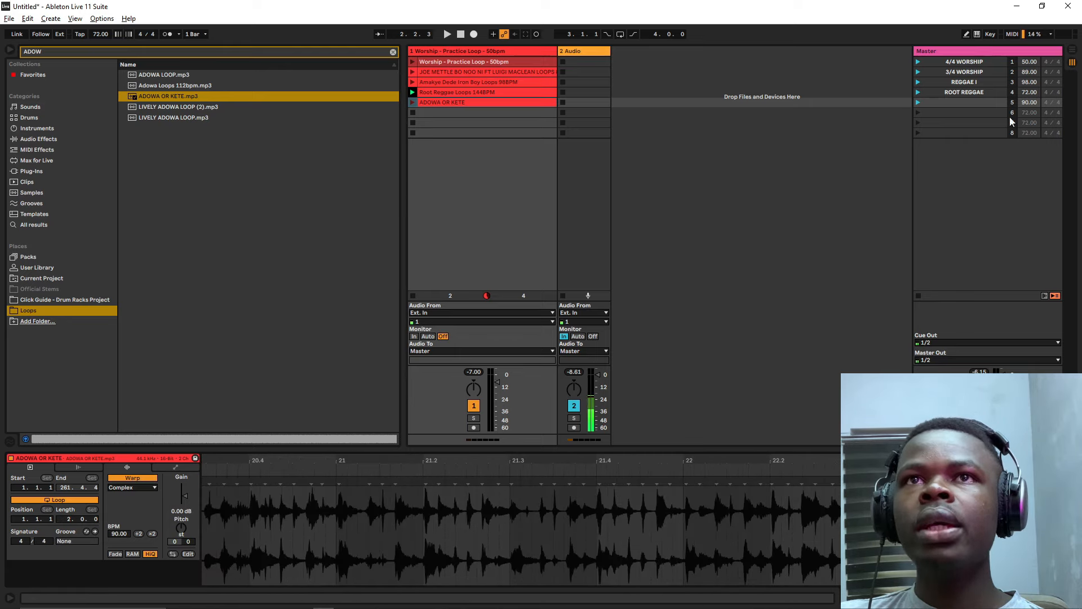
left_click(917, 102)
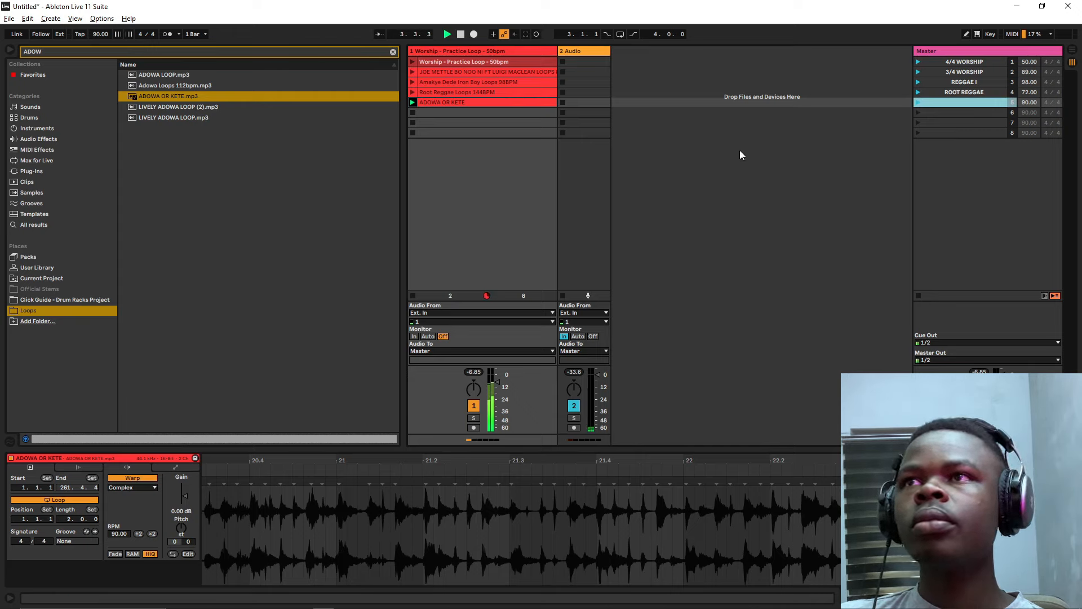
- Rename scene 5 to '6/8 ADOWA' and display its tempo and follow-action settings
right_click(965, 102)
left_click(915, 156)
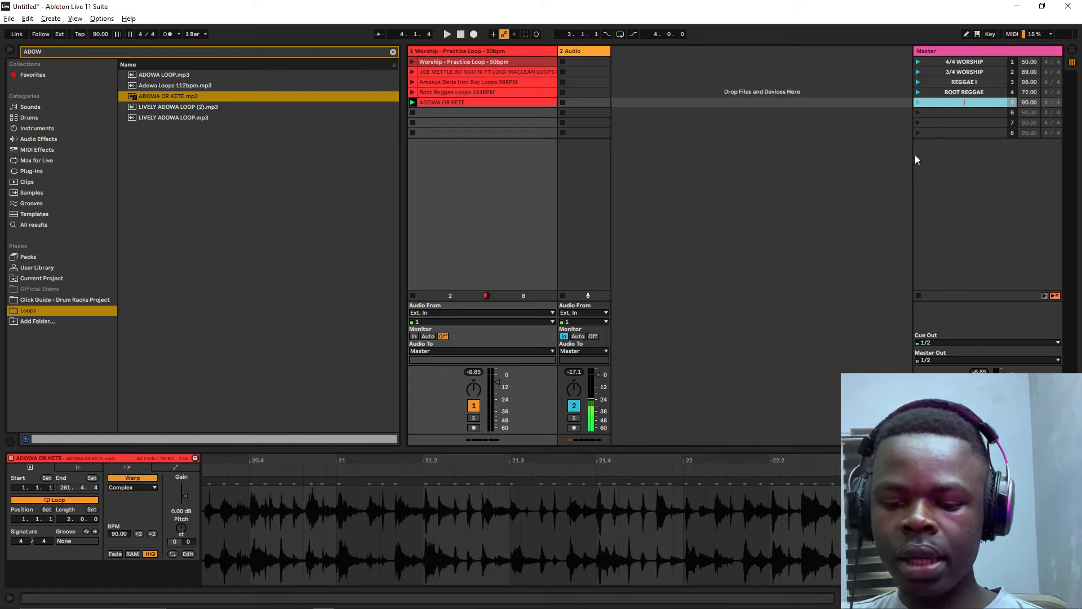
type("6/8")
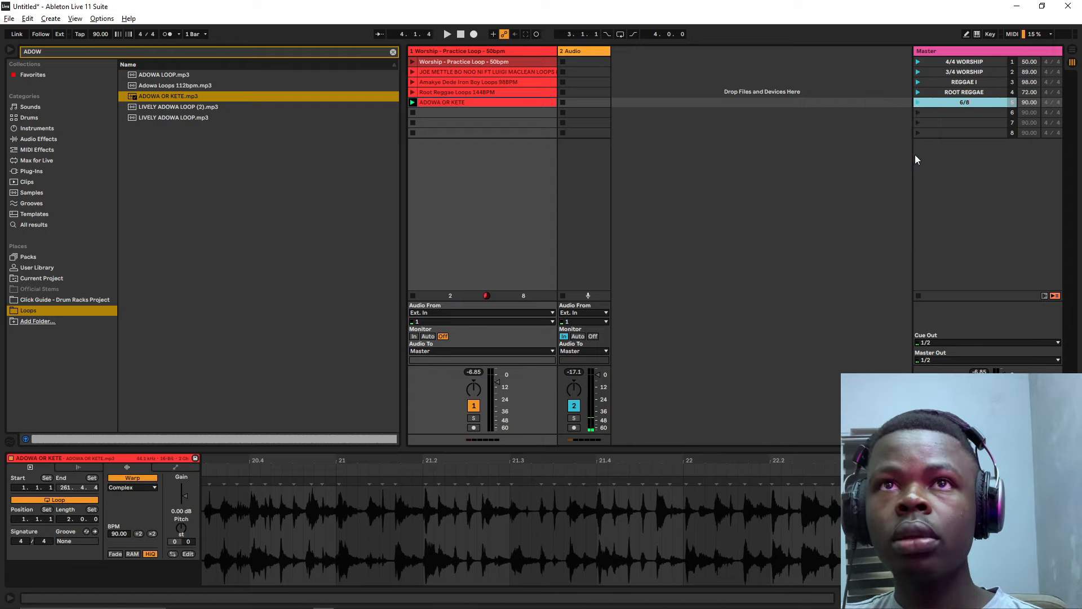
type(" ADOWA")
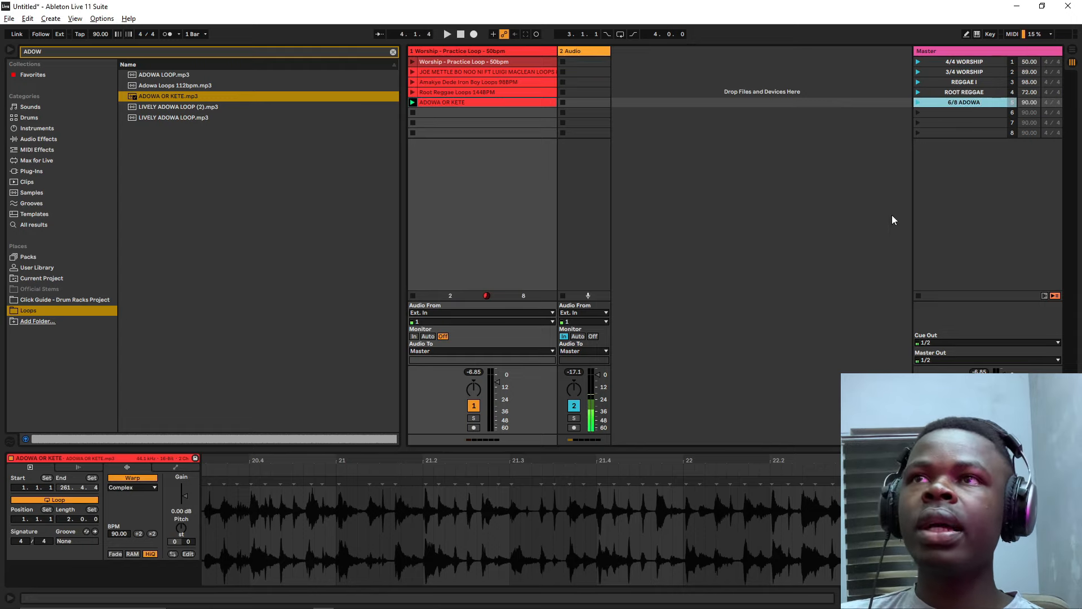
key("Return")
left_click(958, 172)
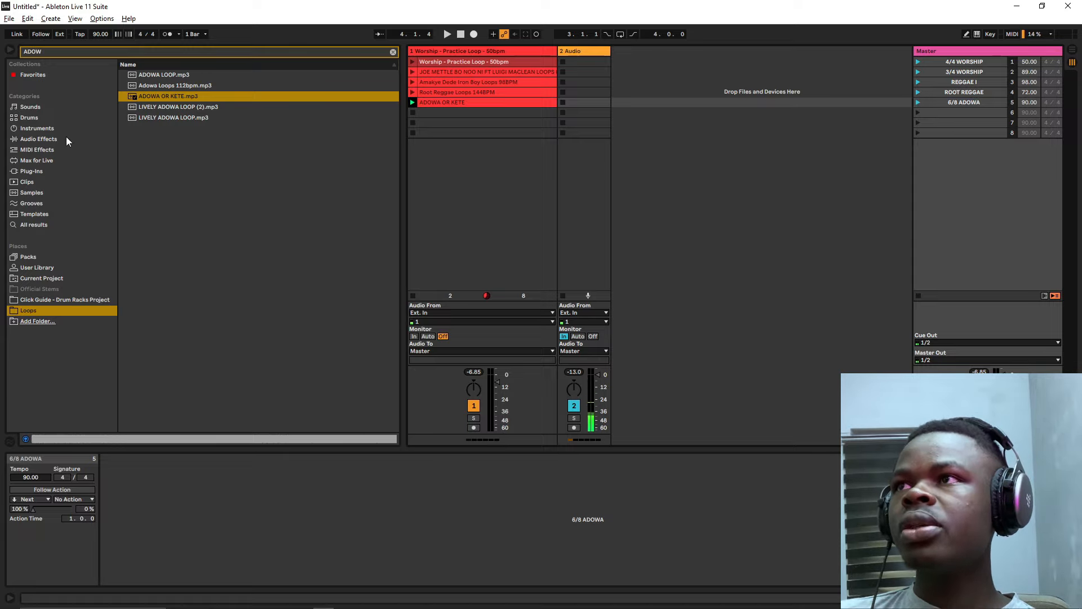
- Search 'SAL' and drop Salsa Loop 100 bpm.mp4 into track 1's sixth slot, accepting the video warning
left_click(71, 51)
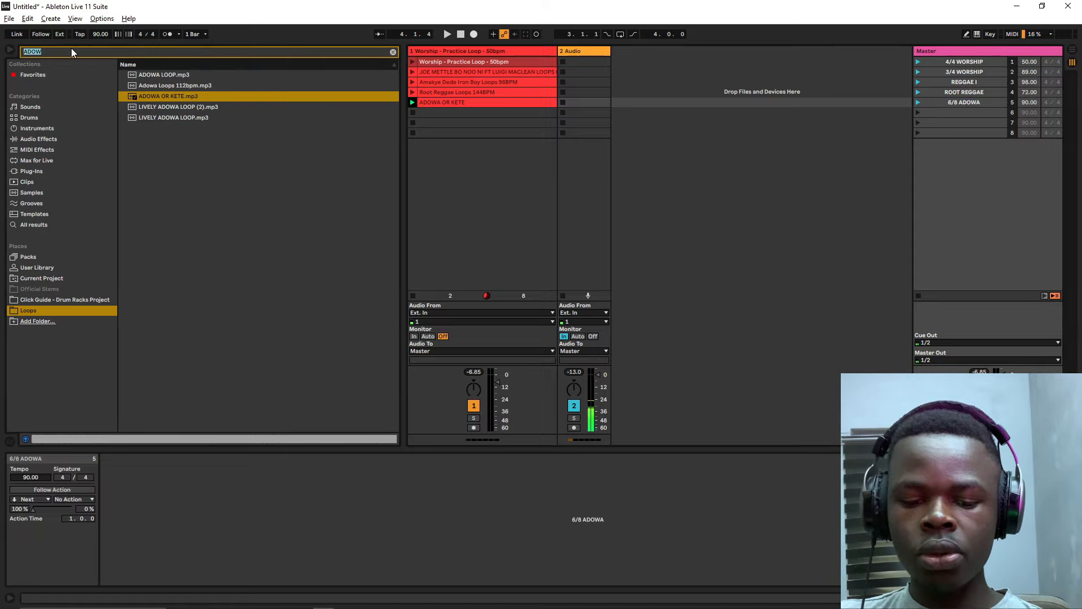
type("SAL")
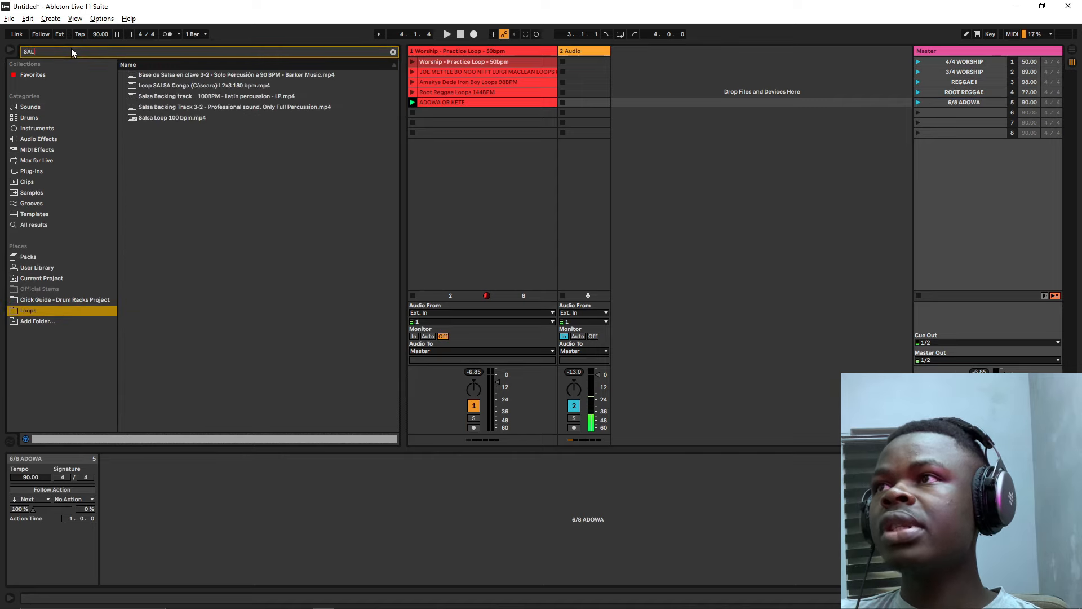
left_click(181, 118)
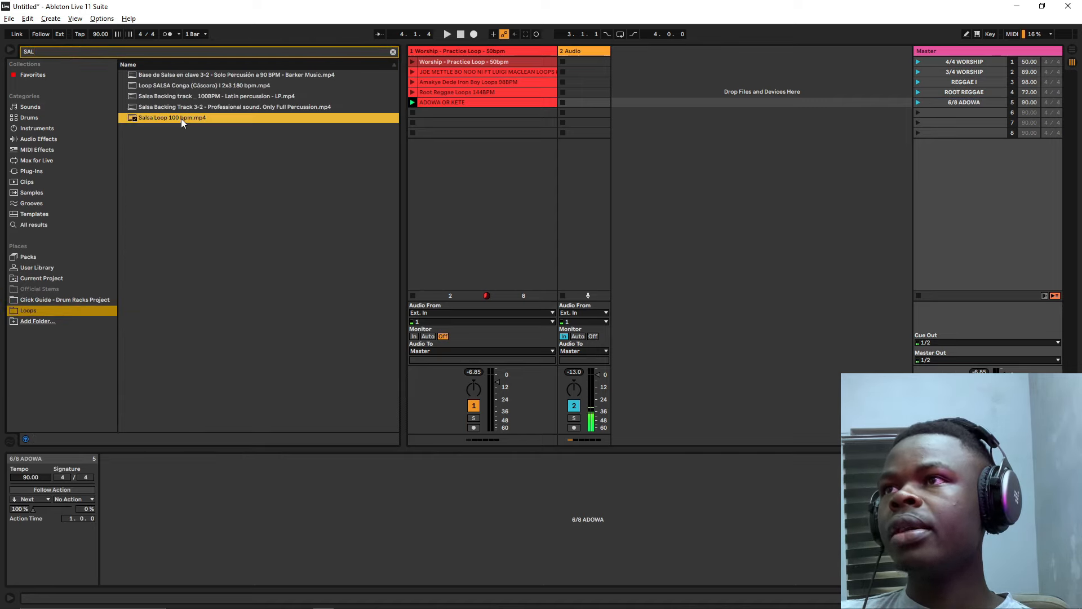
left_click_drag(181, 118, 440, 114)
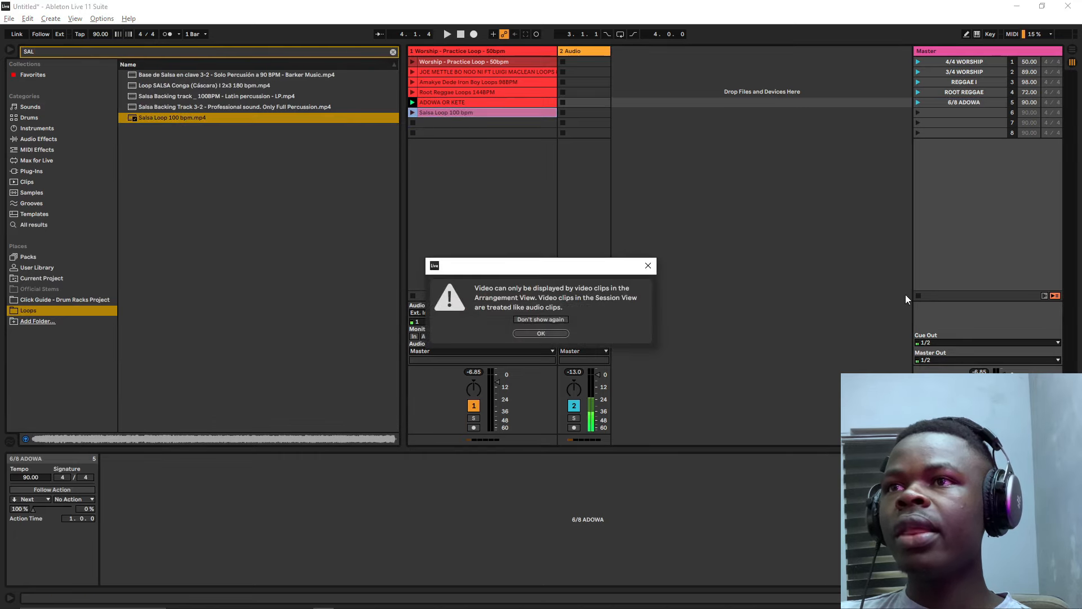
left_click(531, 332)
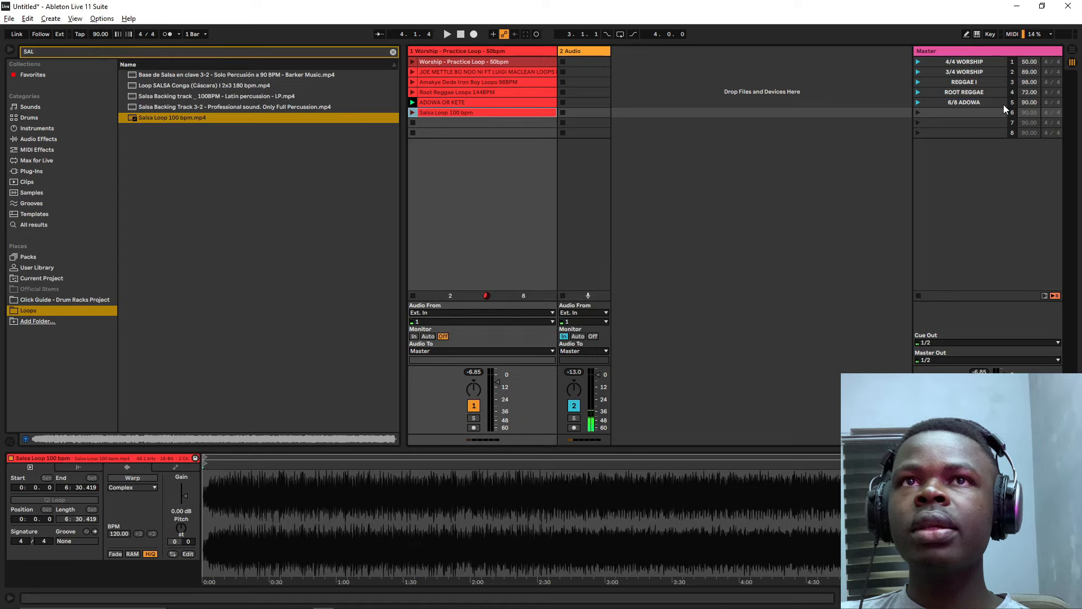
- Set scene 6's tempo to 100 BPM and warp the Salsa clip at 100 BPM
double_click(1028, 112)
type("100")
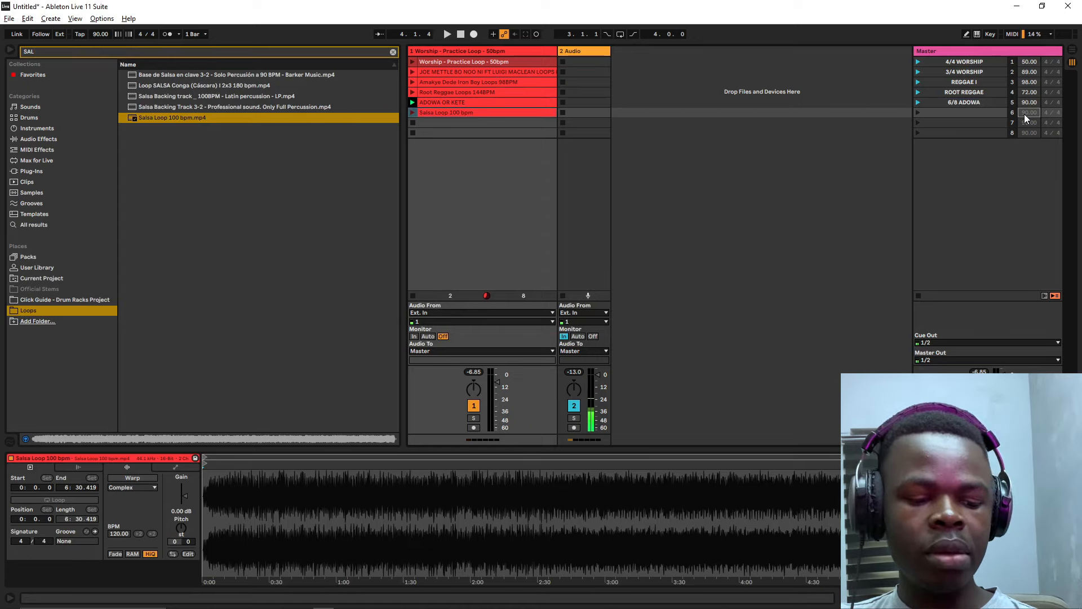
key("Return")
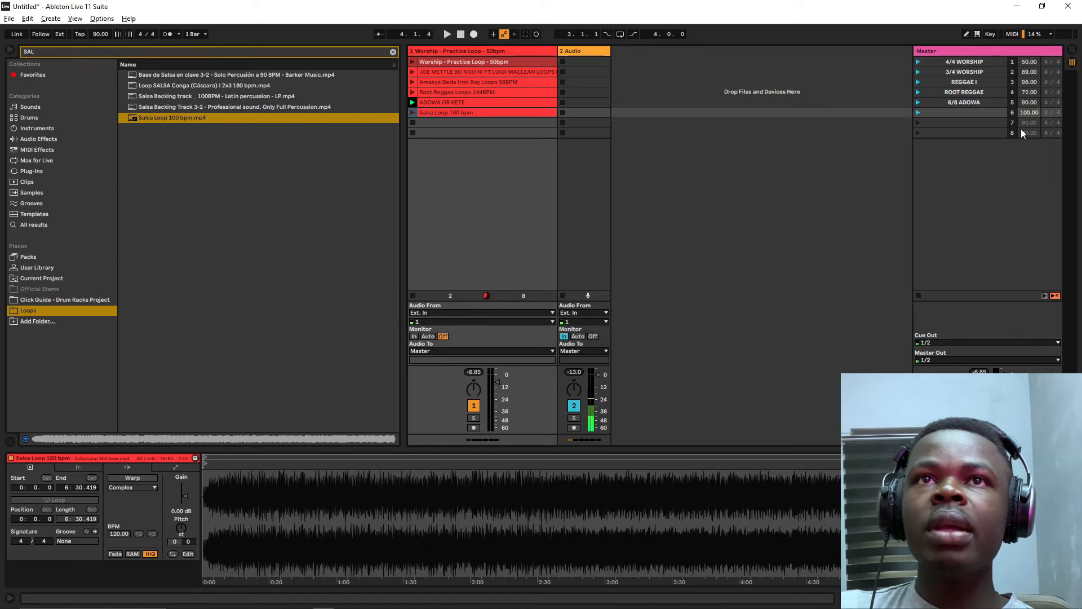
left_click(142, 477)
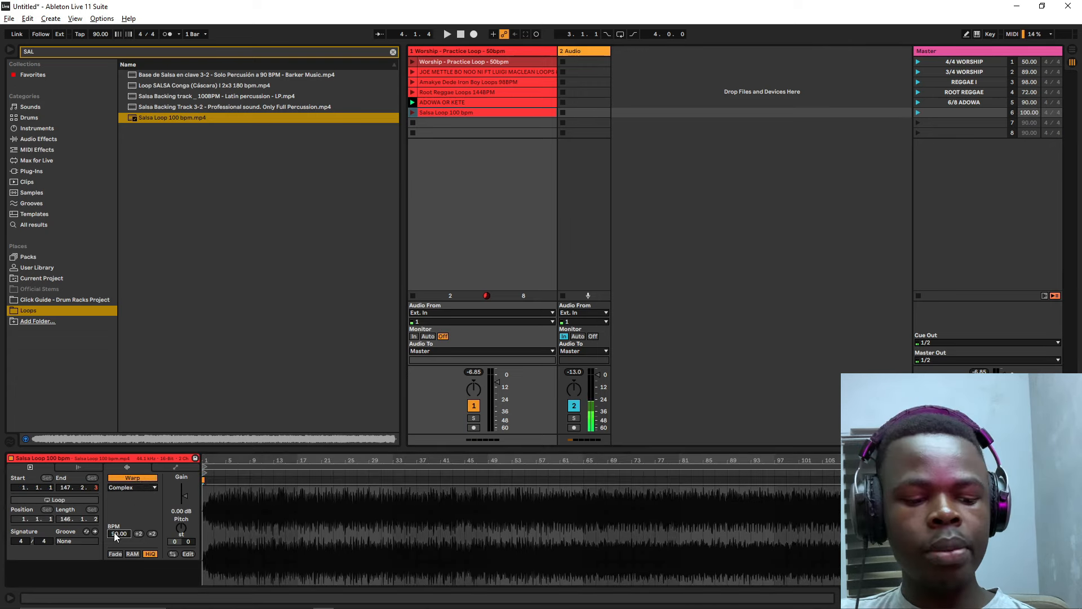
type("100")
key("Return")
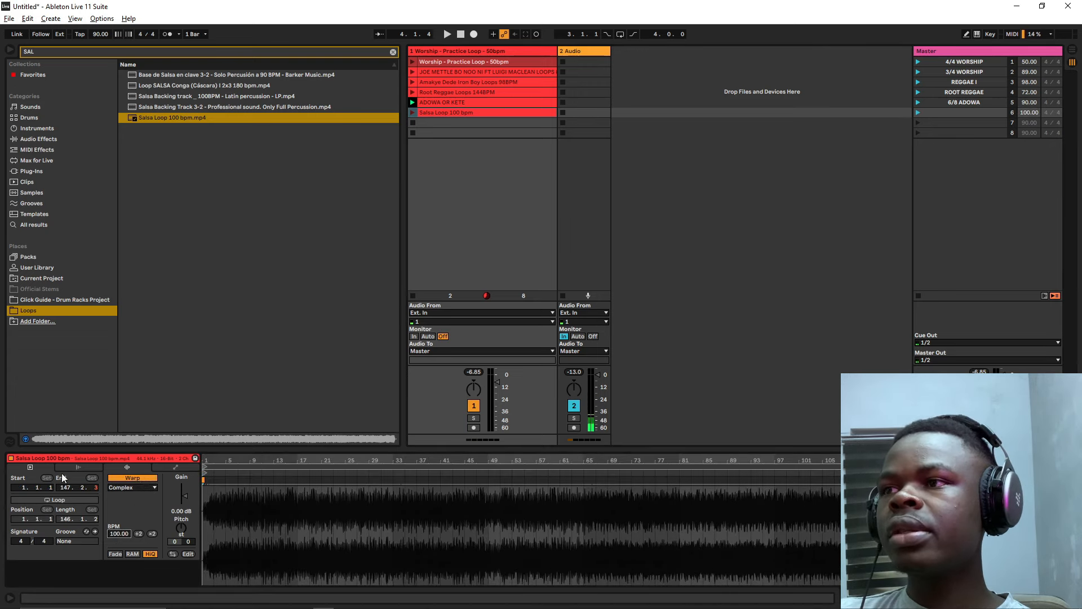
- Loop the Salsa clip over 2 bars, align its start, and launch scene 6
left_click(61, 499)
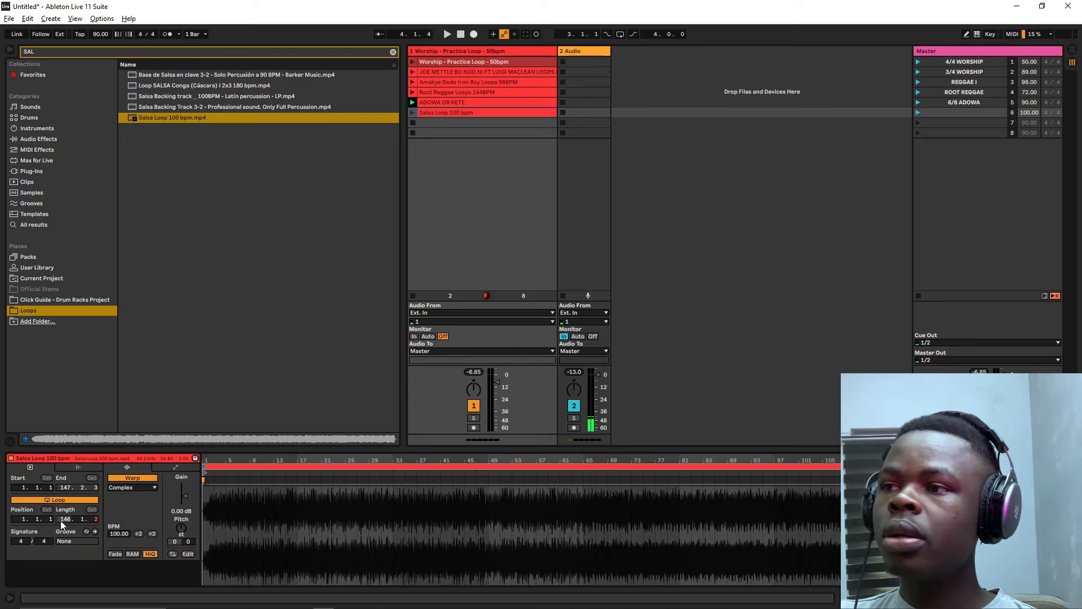
key("Return")
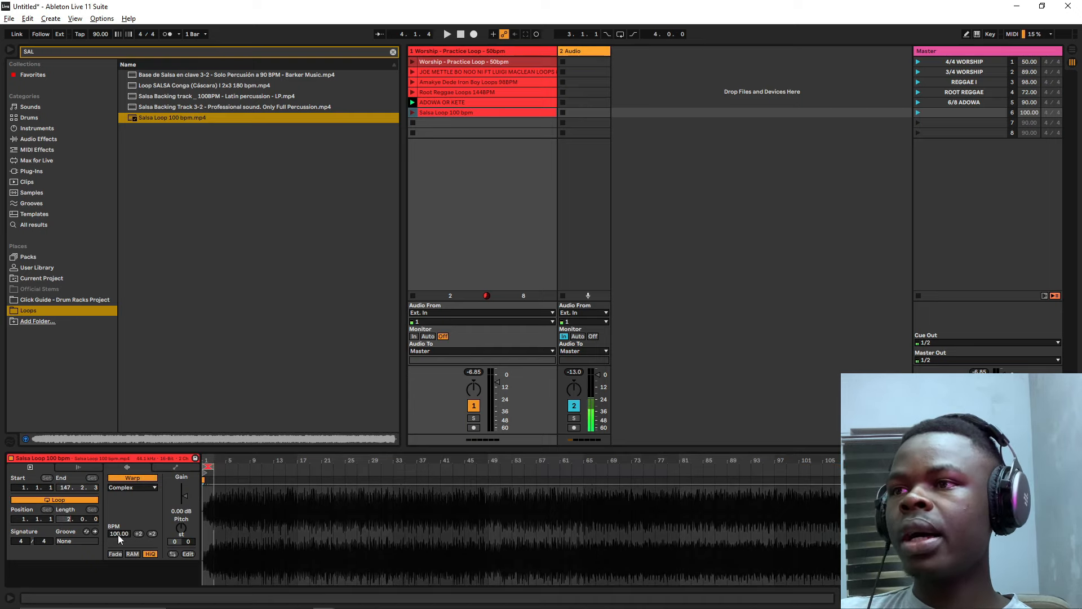
scroll(203, 512, "up", 2)
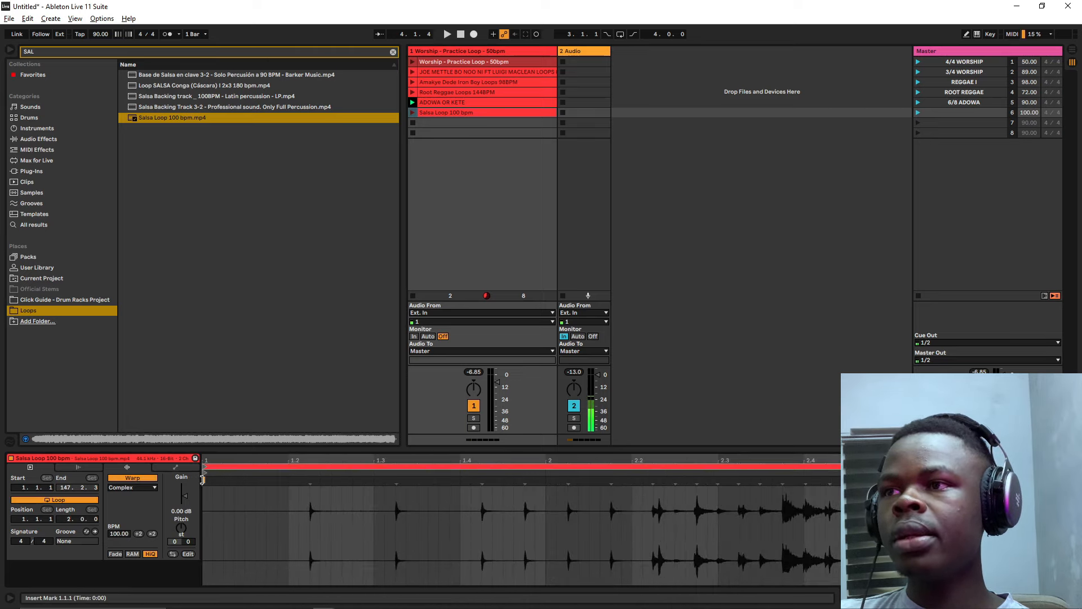
mouse_move(203, 480)
left_mouse_down()
mouse_move(213, 482)
mouse_move(113, 519)
mouse_move(365, 524)
mouse_move(181, 573)
mouse_move(355, 550)
left_mouse_up()
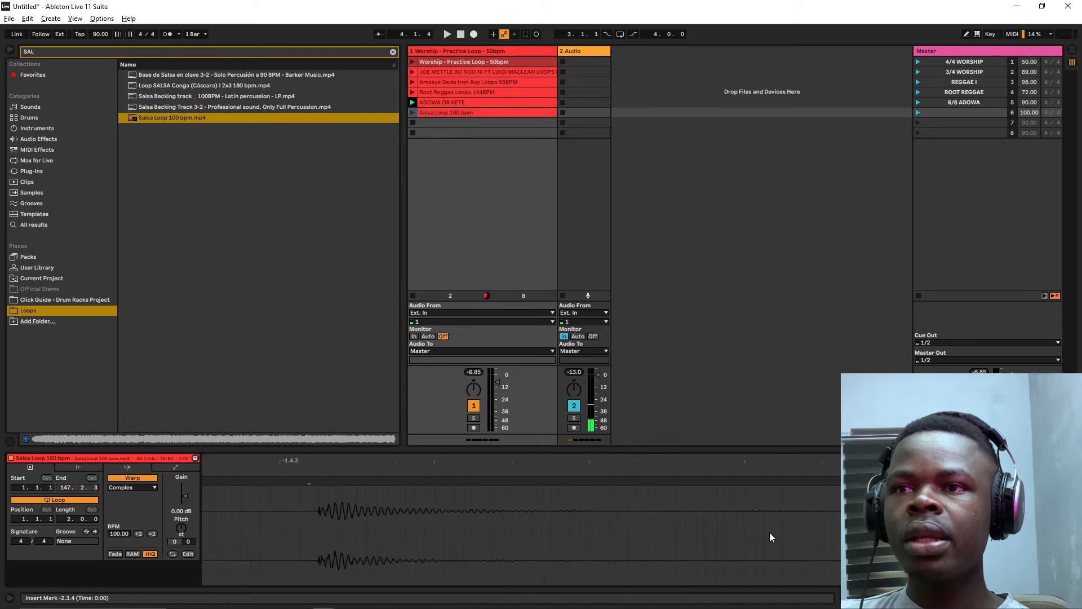
scroll(769, 533, "down", 6)
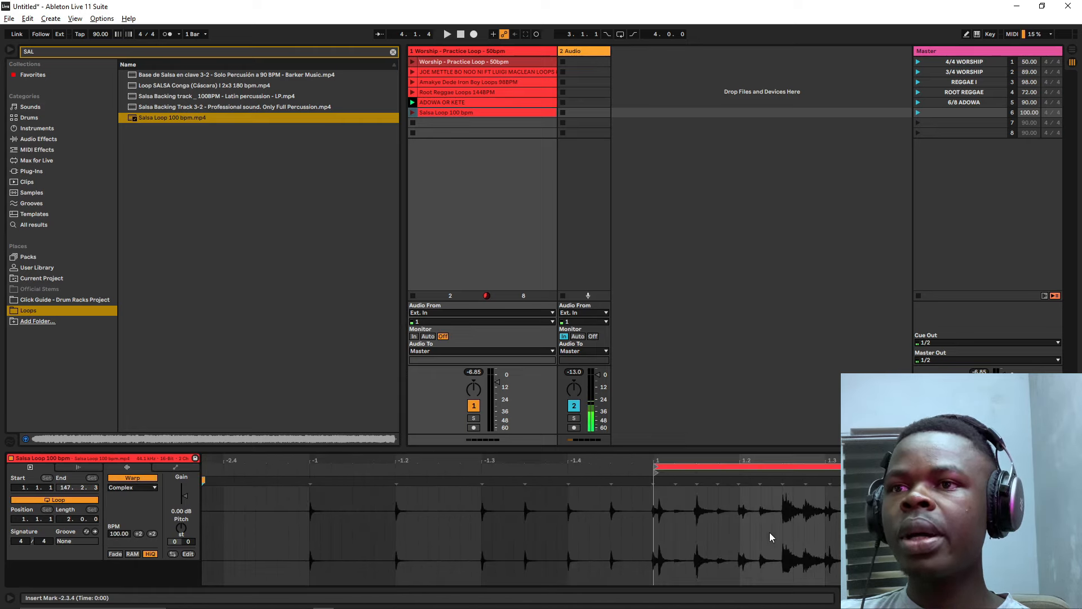
left_click(917, 112)
scroll(596, 531, "down", 5)
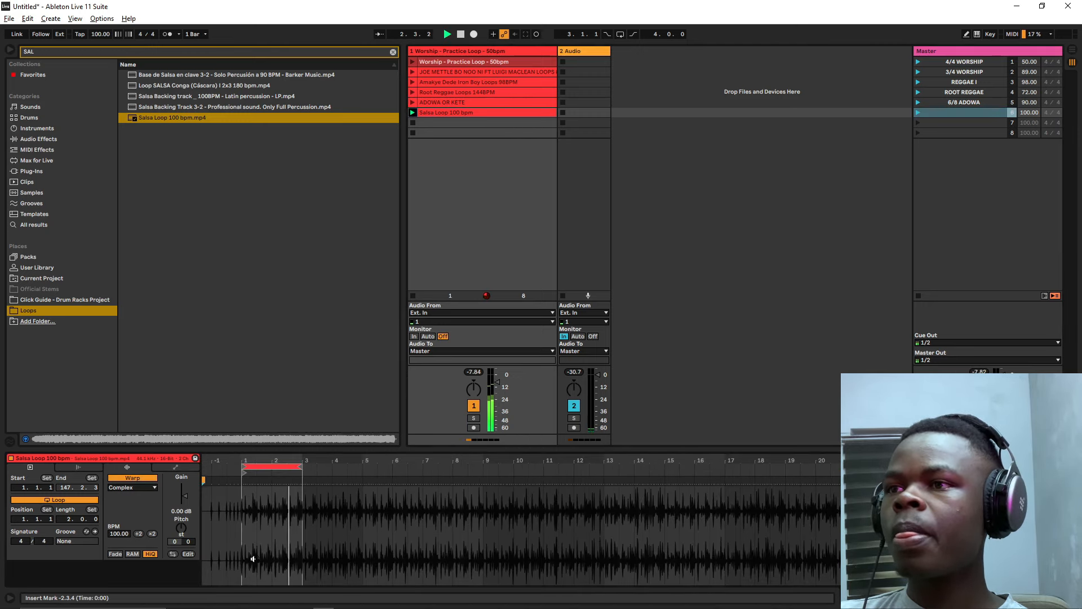
left_click(956, 113)
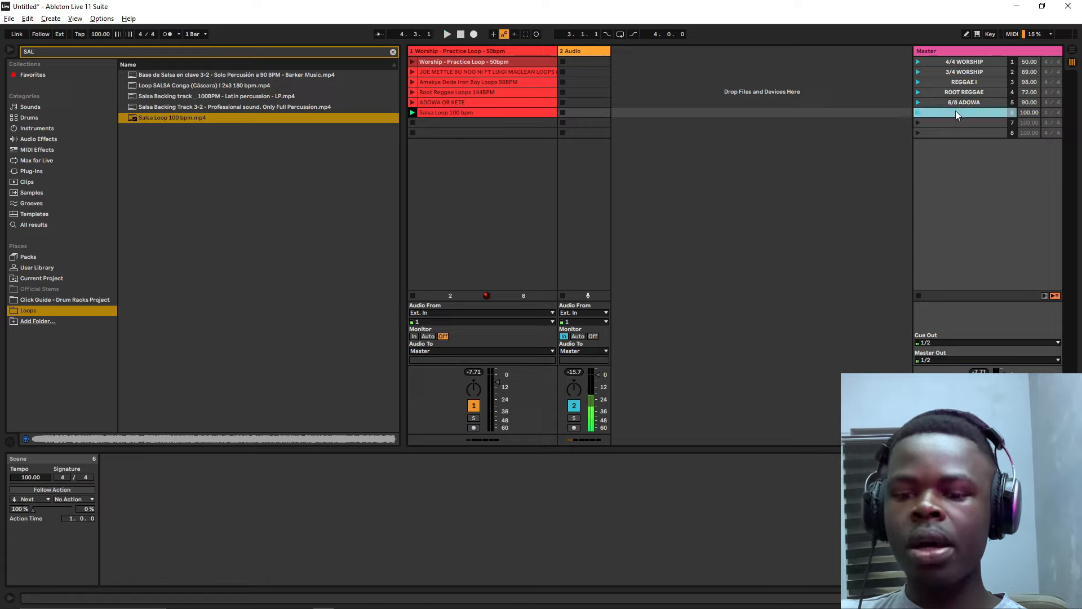
- Rename scene 6 to 'SALSA' and select track 1's empty seventh slot
right_click(956, 112)
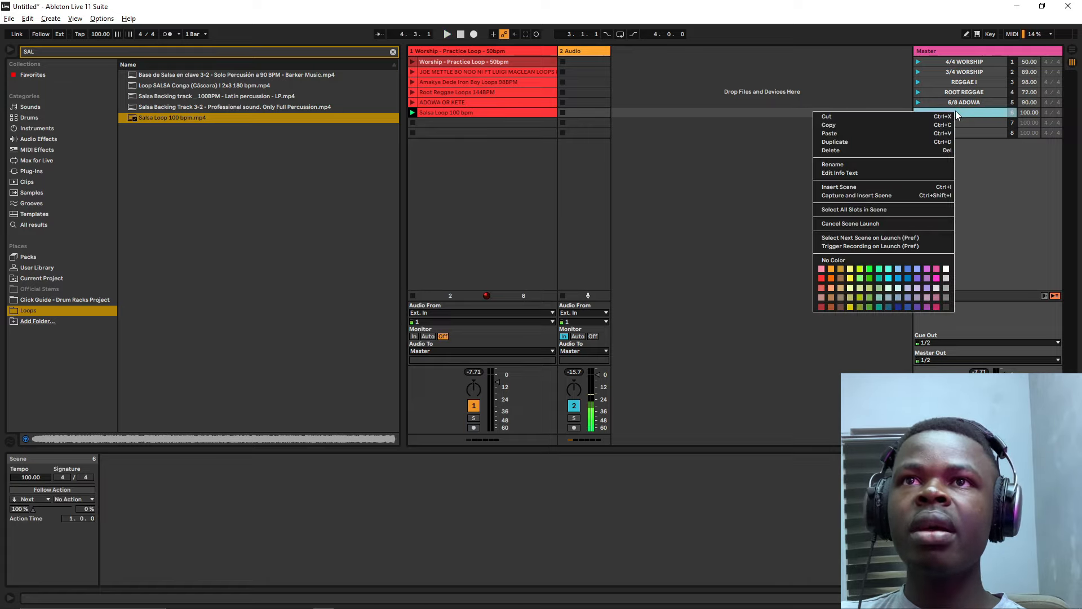
left_click(886, 165)
type("SALSA")
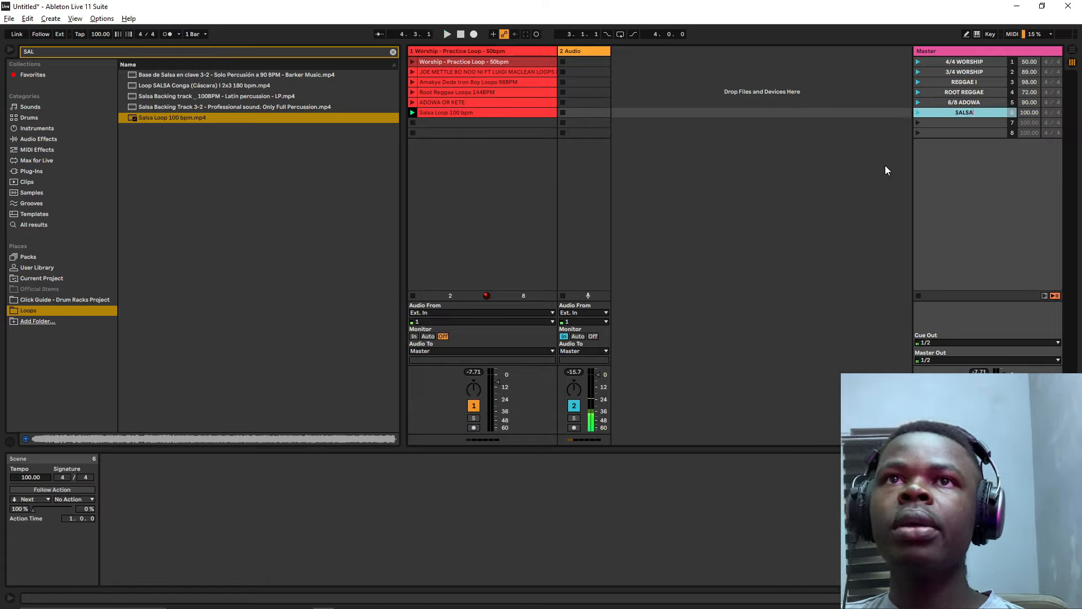
key("Return")
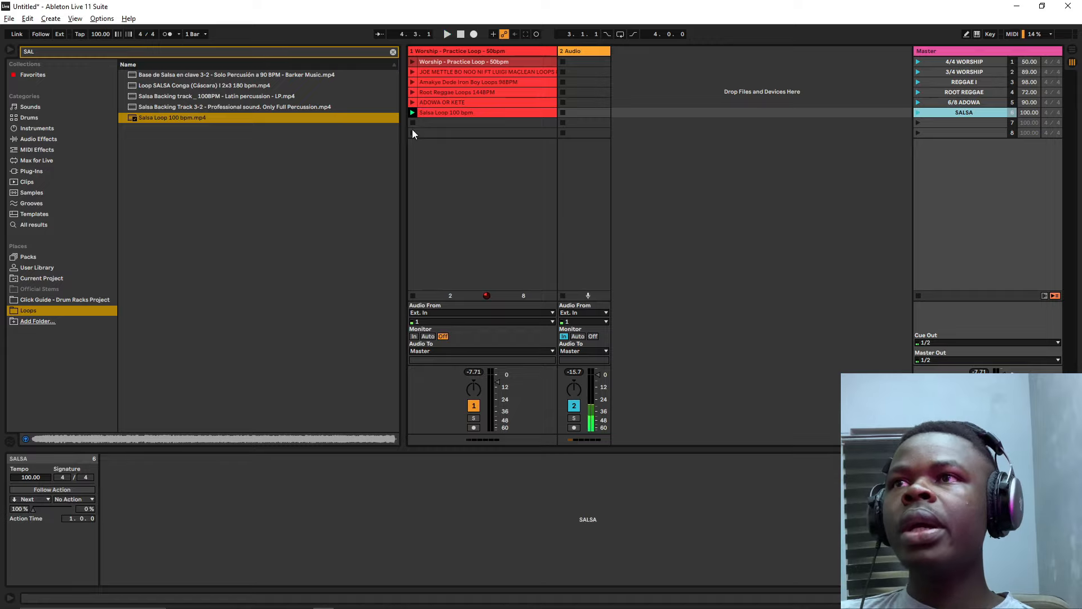
left_click(469, 125)
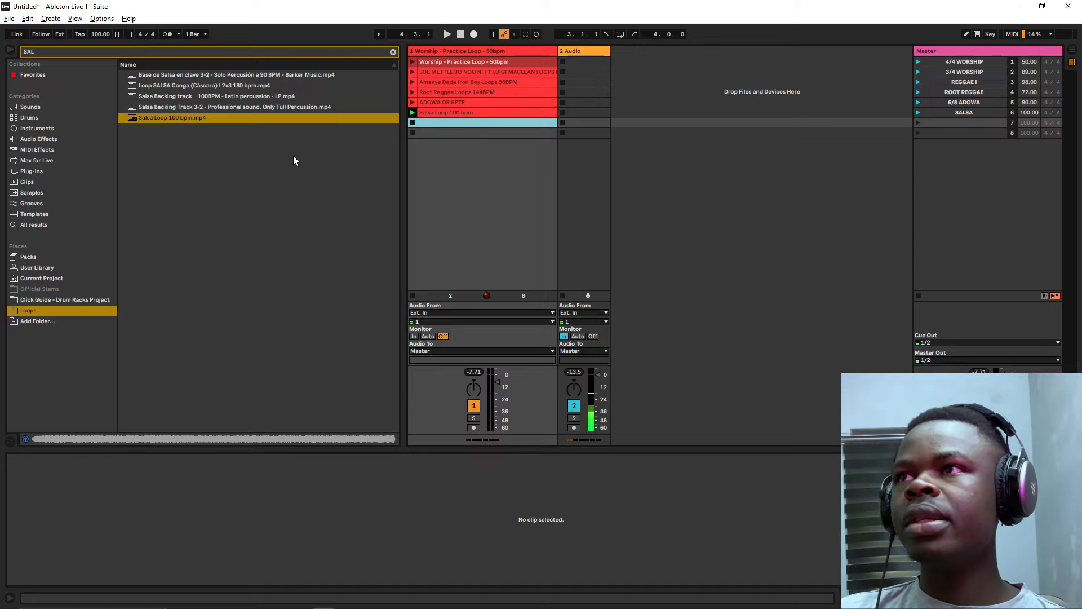
- Search 'HiG', preview three highlife loops, and drop HIGHLIFE 1.mp3 into track 1's slot 7
left_click(393, 52)
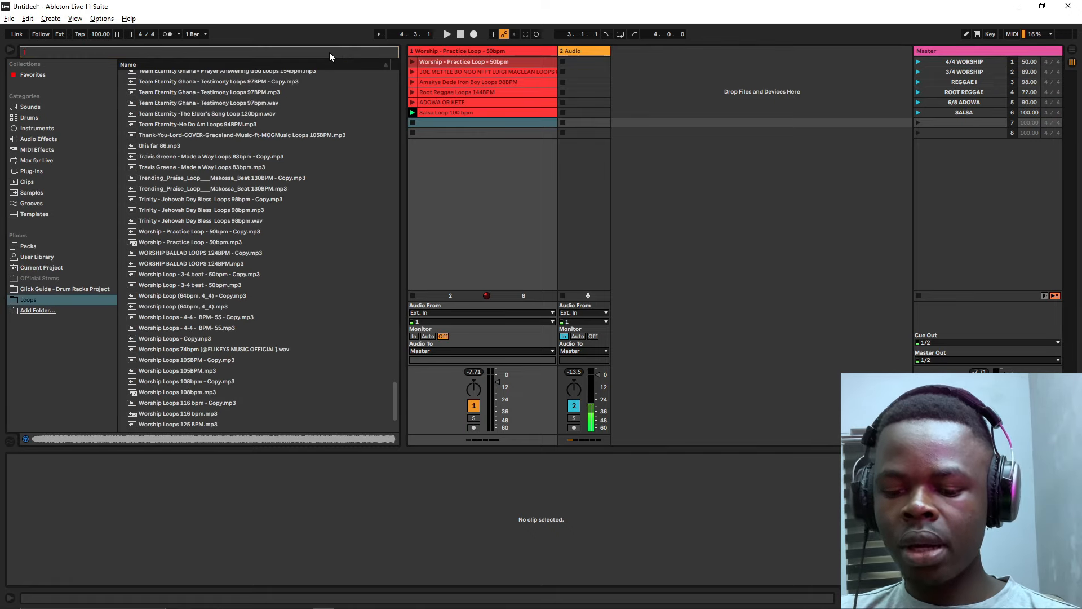
type("HiG")
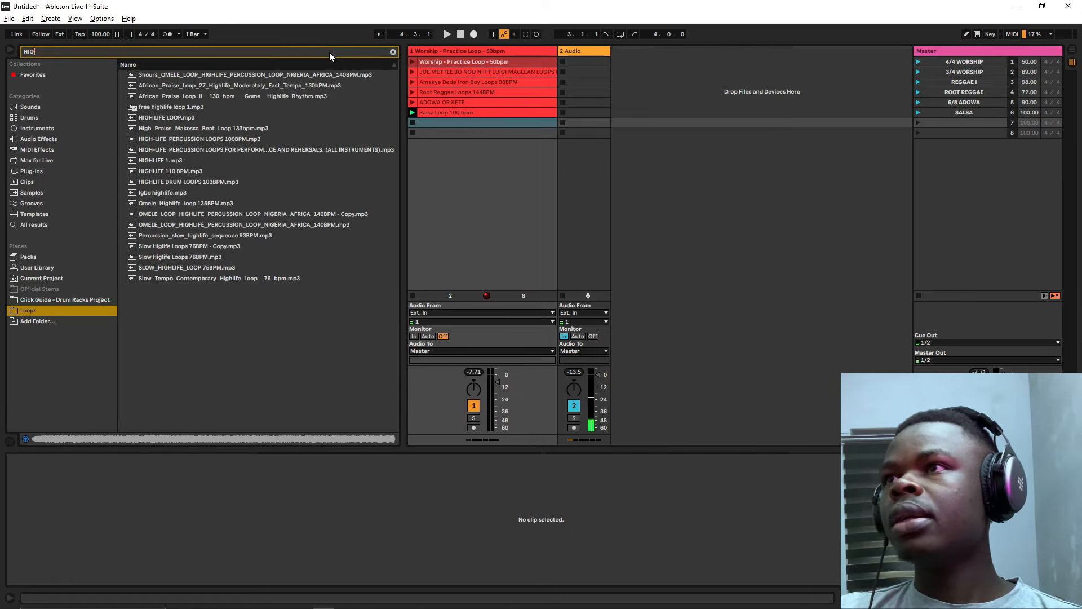
left_click(145, 181)
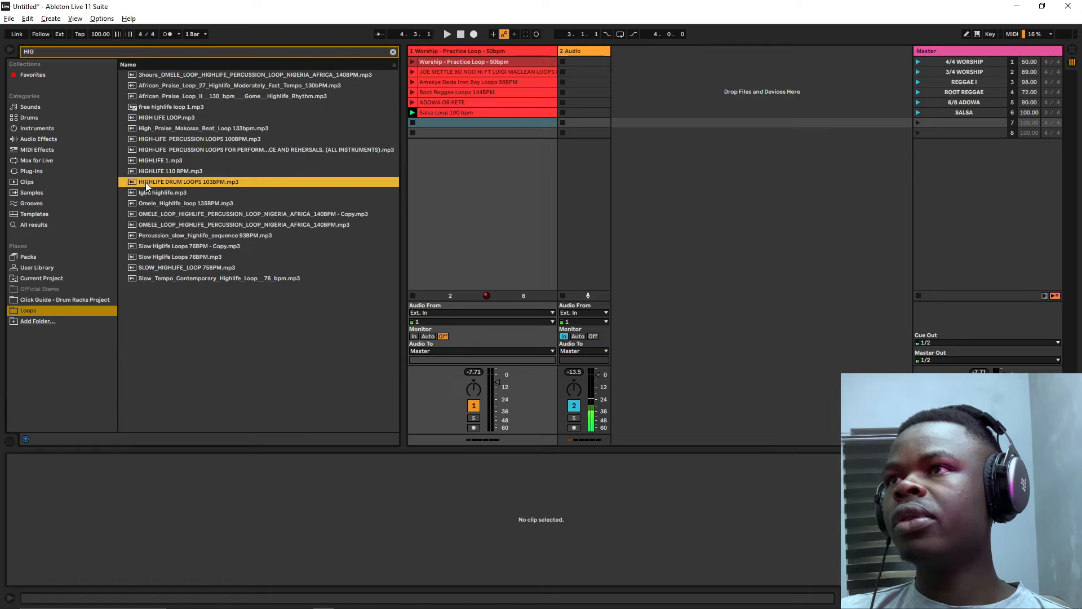
left_click(159, 171)
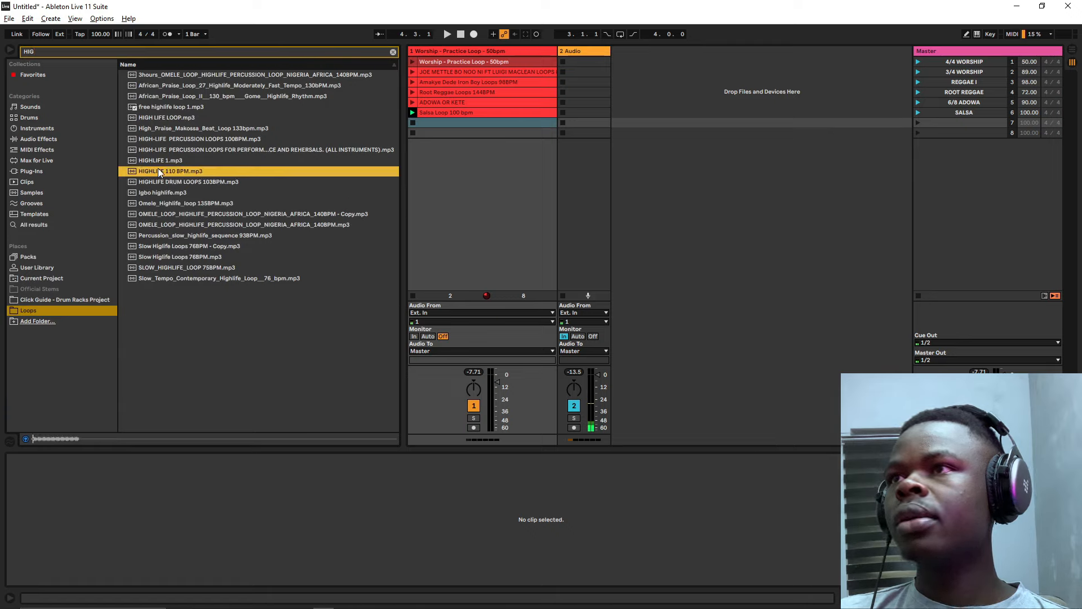
left_click(167, 160)
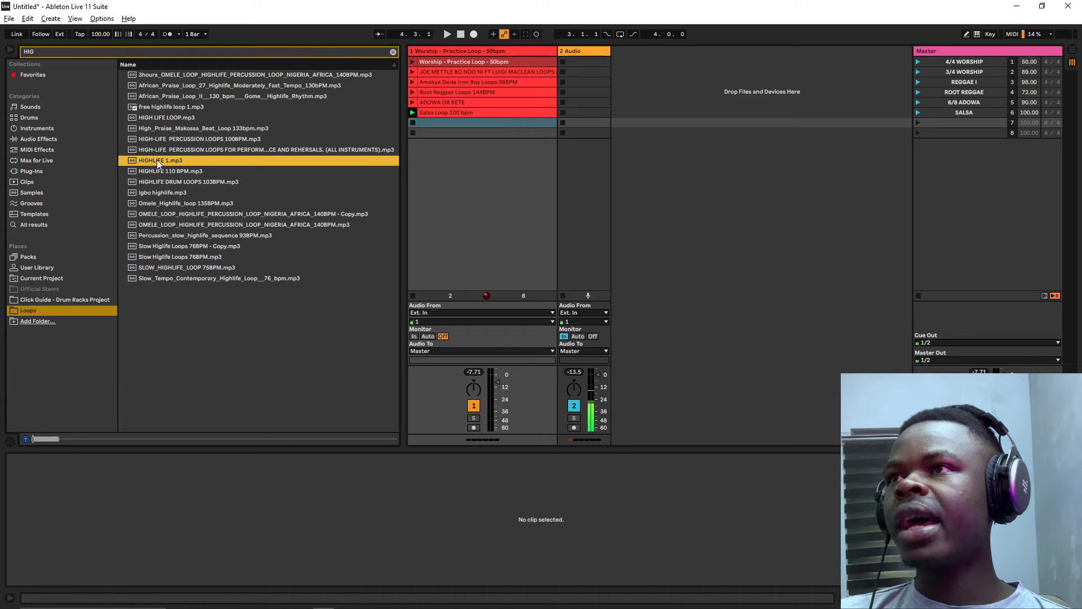
left_click_drag(157, 160, 432, 120)
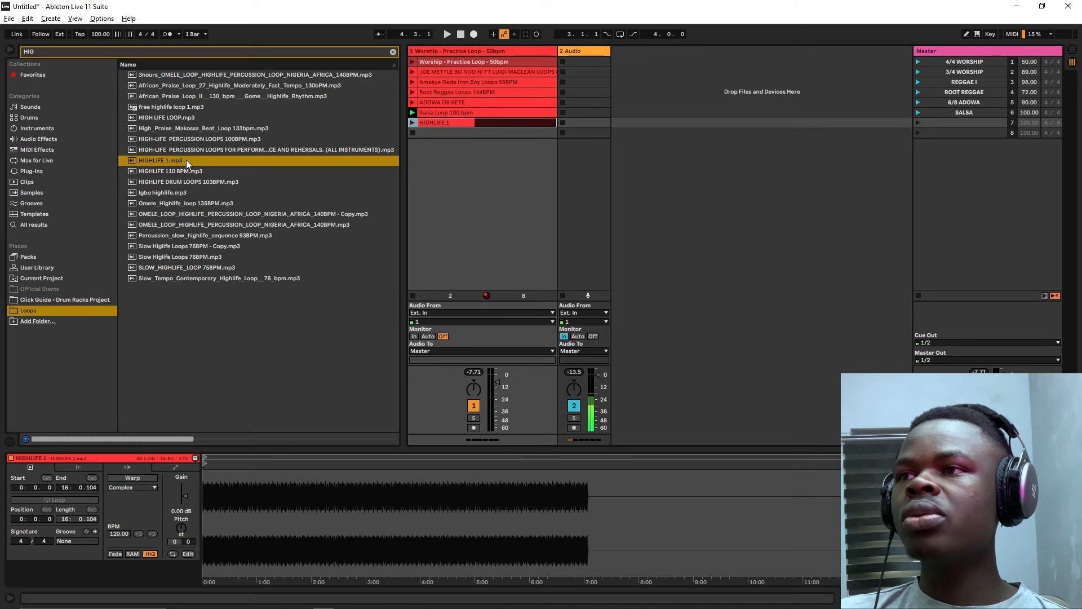
key("super")
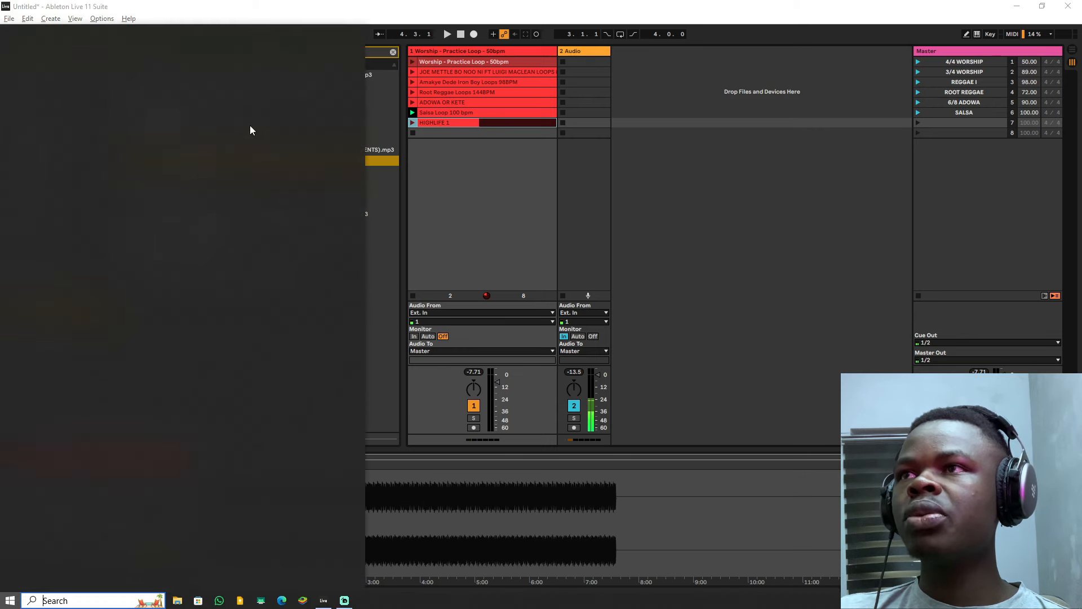
- Load HIGHLIFE 1 into VirtualDJ to confirm its 100.00 BPM tempo, then close VirtualDJ
left_click(323, 143)
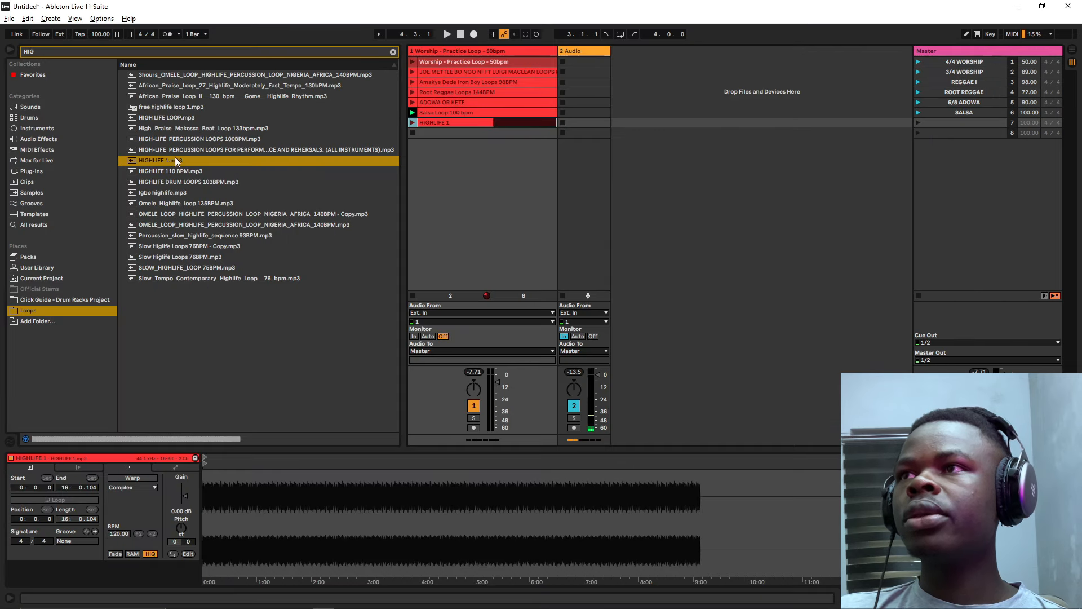
left_click_drag(175, 158, 247, 236)
key("alt+Tab")
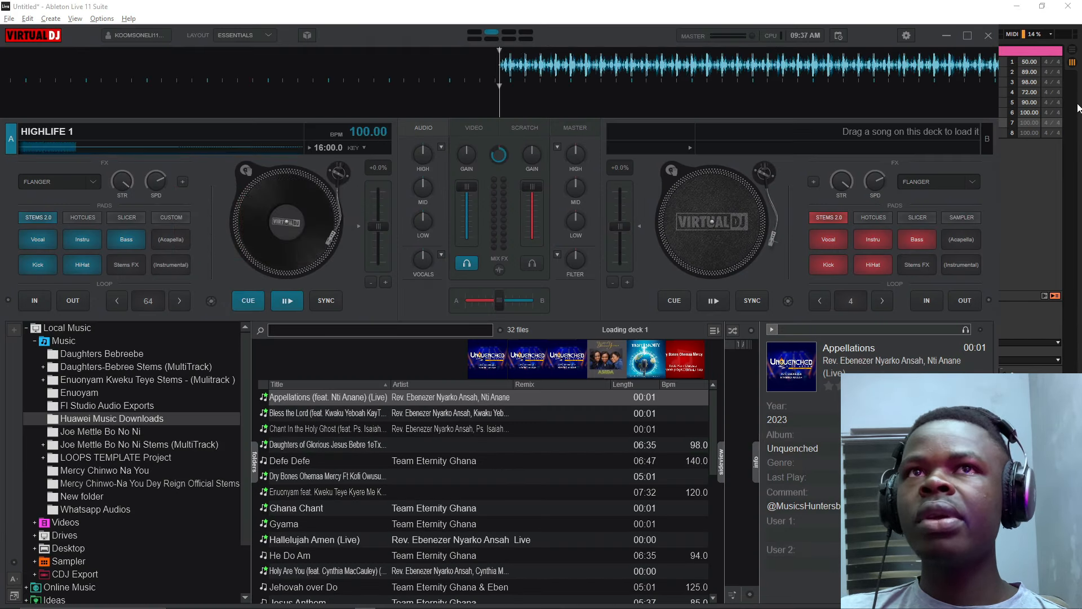
left_click(985, 36)
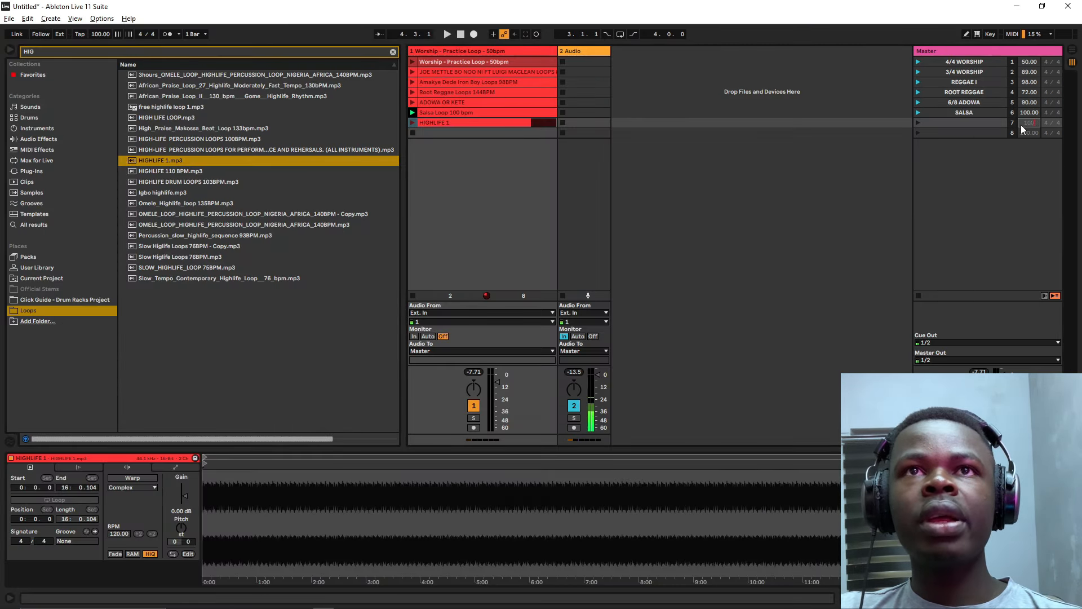
- Set scene 7's tempo to 100 BPM and select the HIGHLIFE 1 clip
key("Return")
left_click(483, 129)
left_click(482, 121)
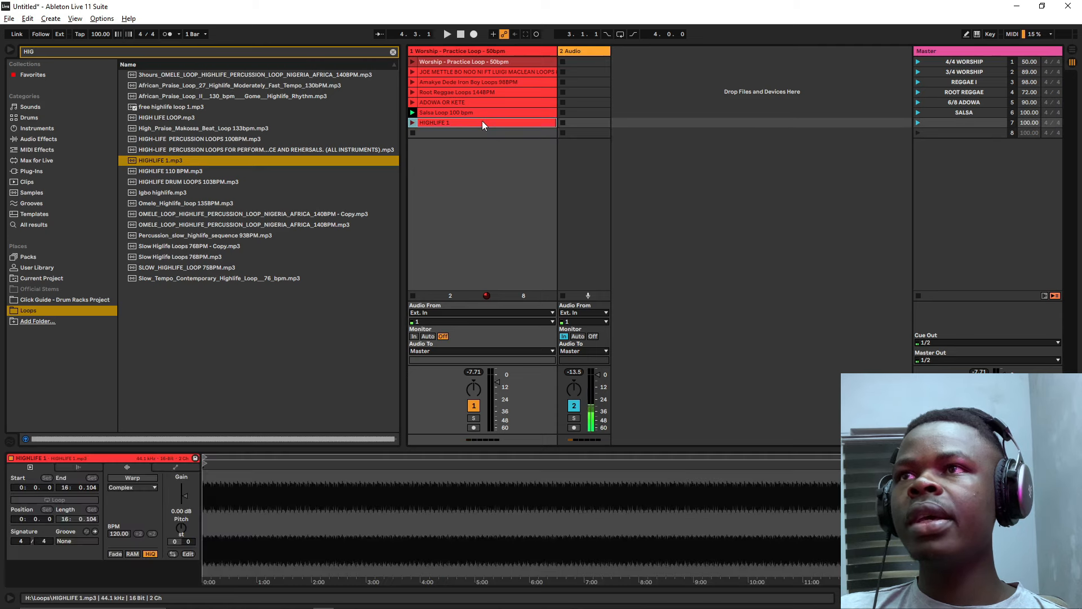
- Turn on Warp and Loop for HIGHLIFE 1 with a 2-bar loop length
left_click(131, 478)
left_click(68, 501)
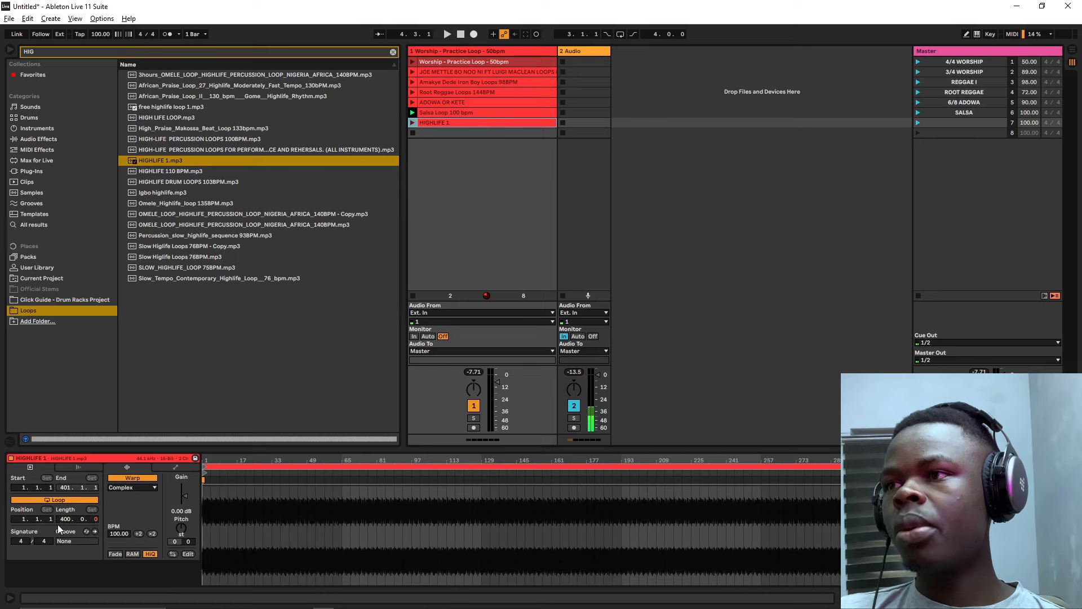
left_click(63, 519)
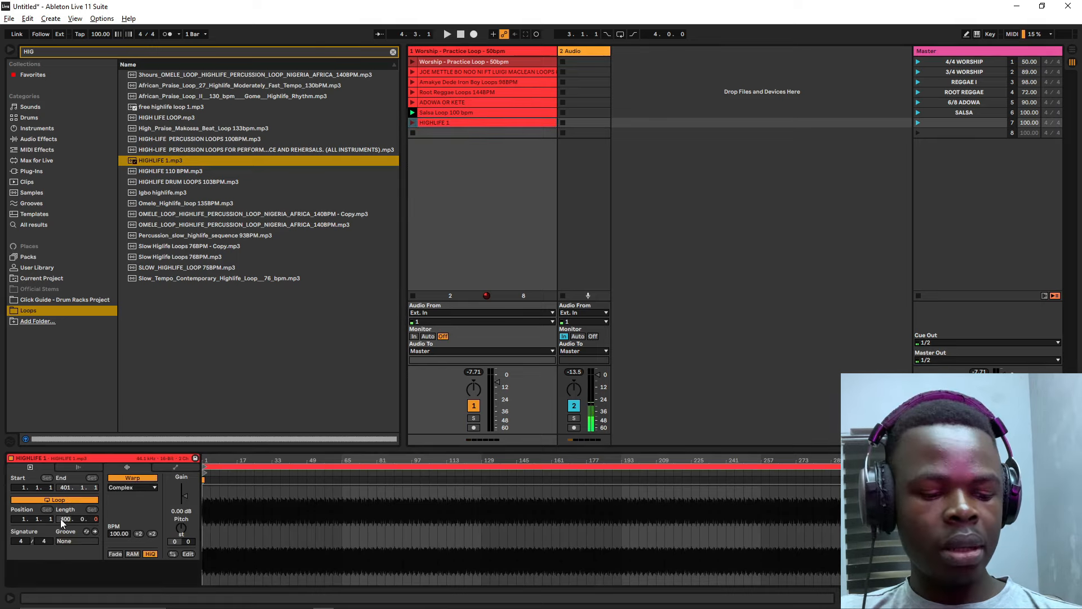
type("2")
key("Return")
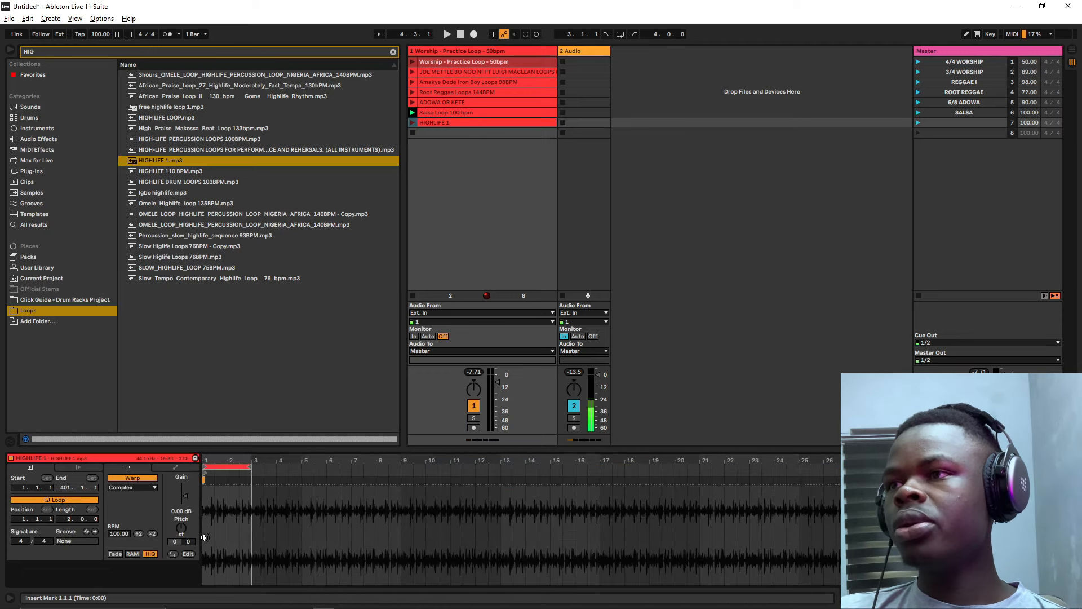
- Align HIGHLIFE 1's first hit with bar 1 and play the loop to check timing
scroll(205, 537, "up", 10)
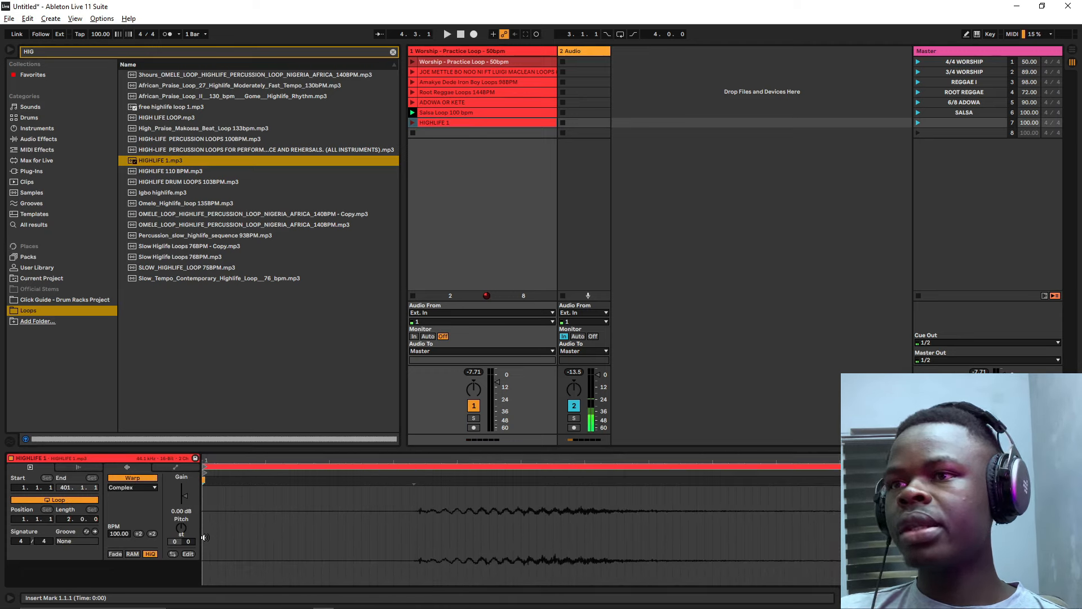
left_click_drag(414, 482, 203, 478)
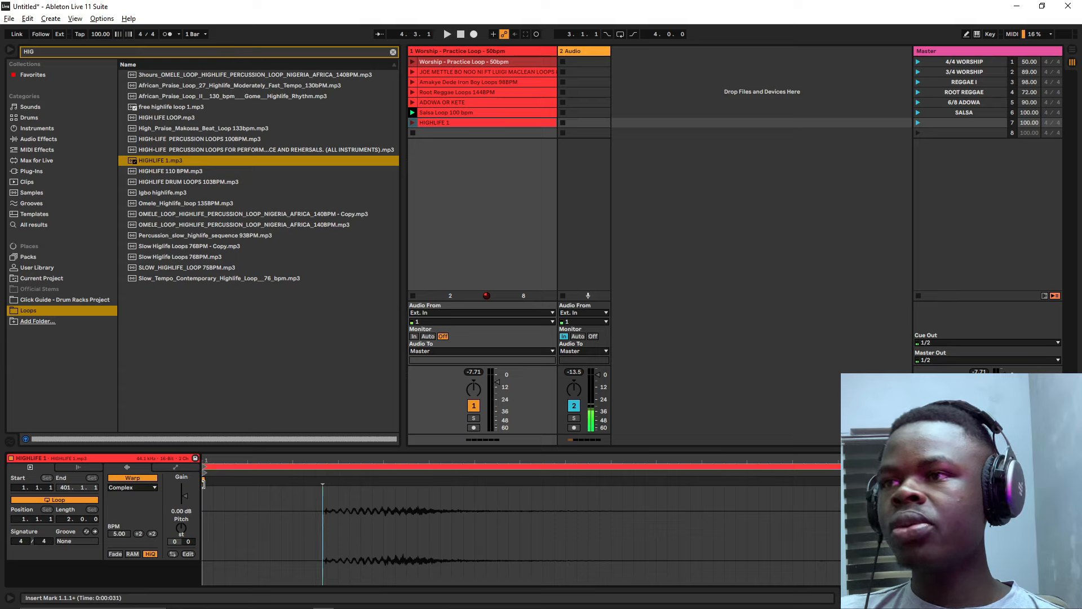
left_click(203, 488)
left_click_drag(199, 486, 236, 486)
scroll(239, 487, "up", 3)
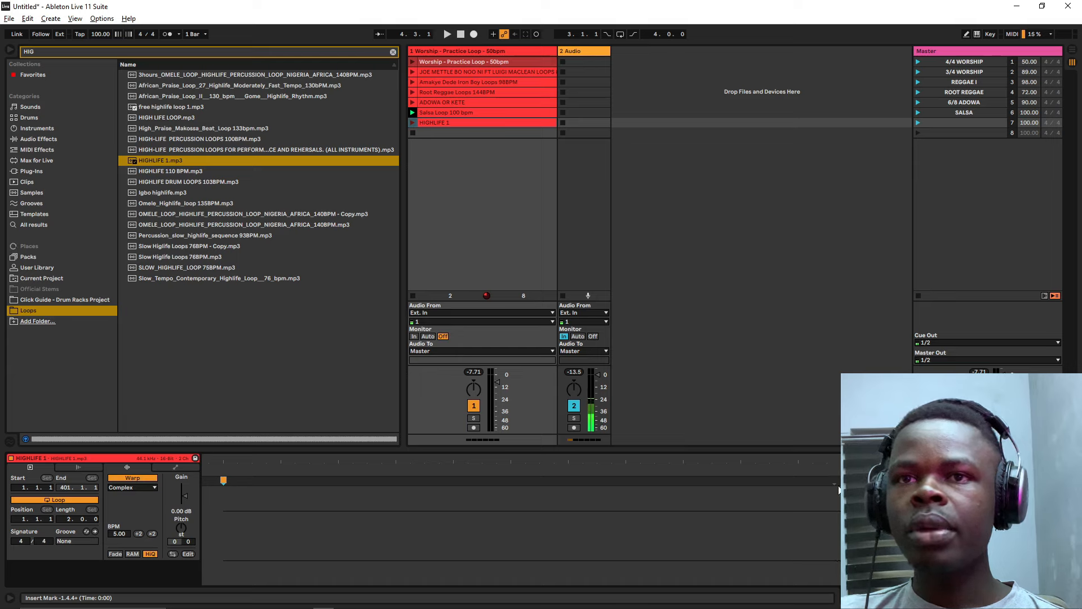
left_click_drag(834, 482, 837, 480)
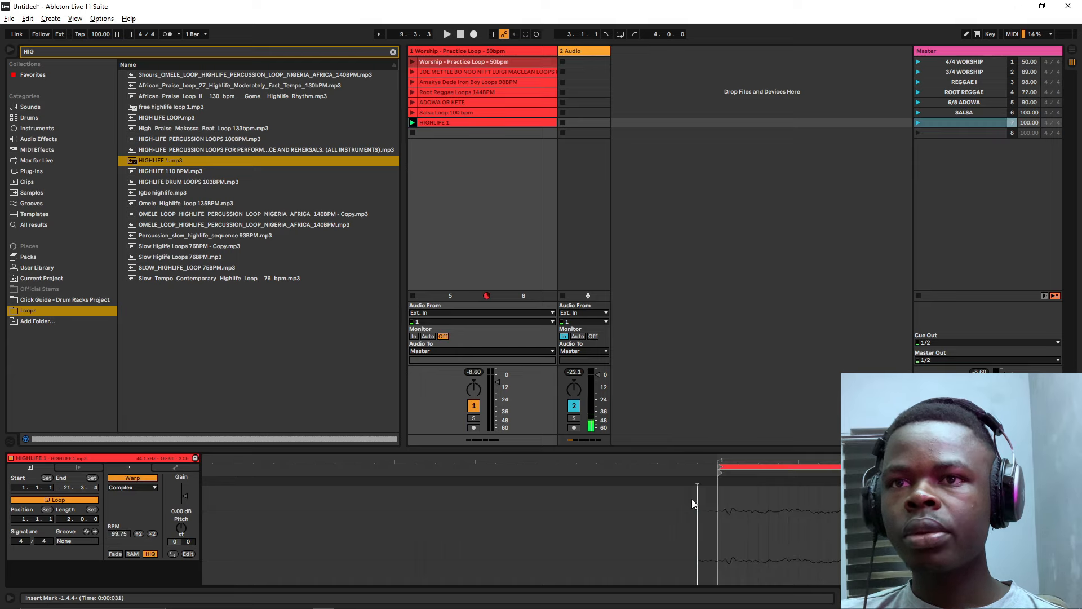
key("space")
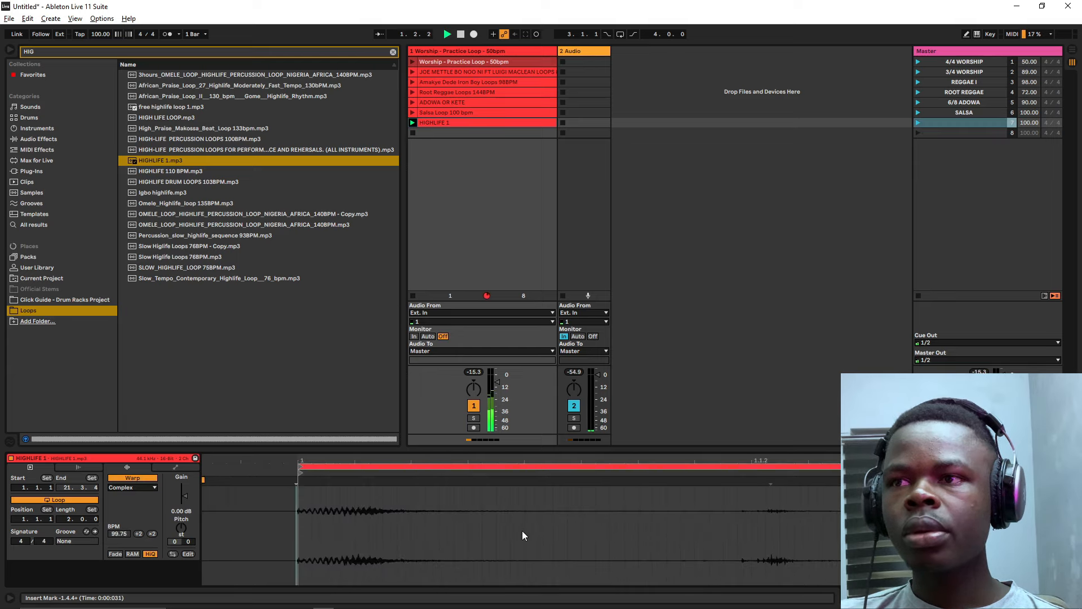
scroll(520, 530, "down", 6)
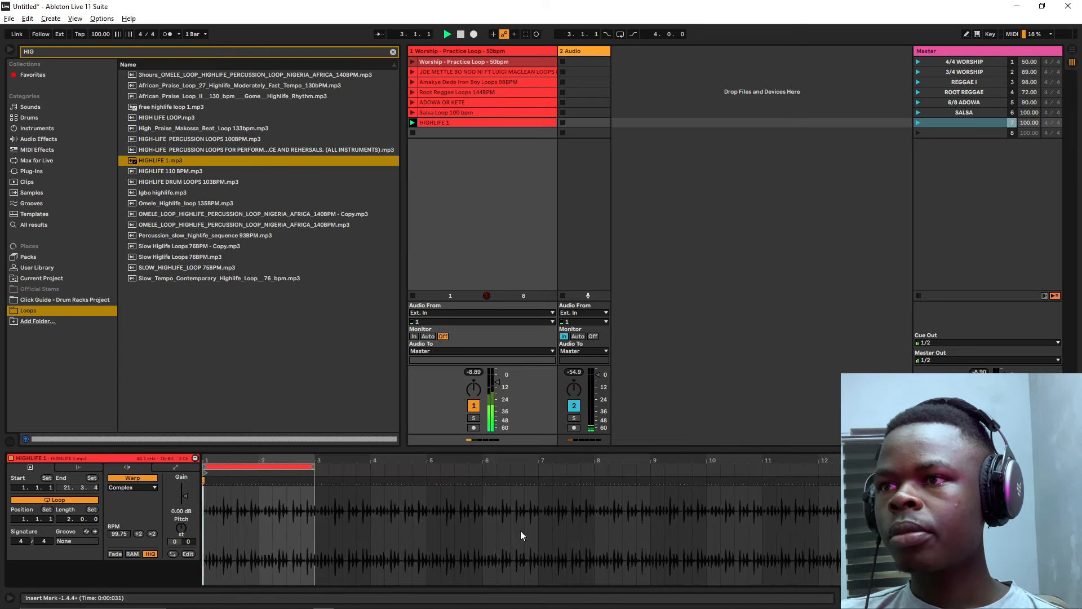
- Stop playback and rename scene 7 to PURE HILIFE
key("space")
left_click(965, 123)
key("ctrl+r")
type("PURE LI")
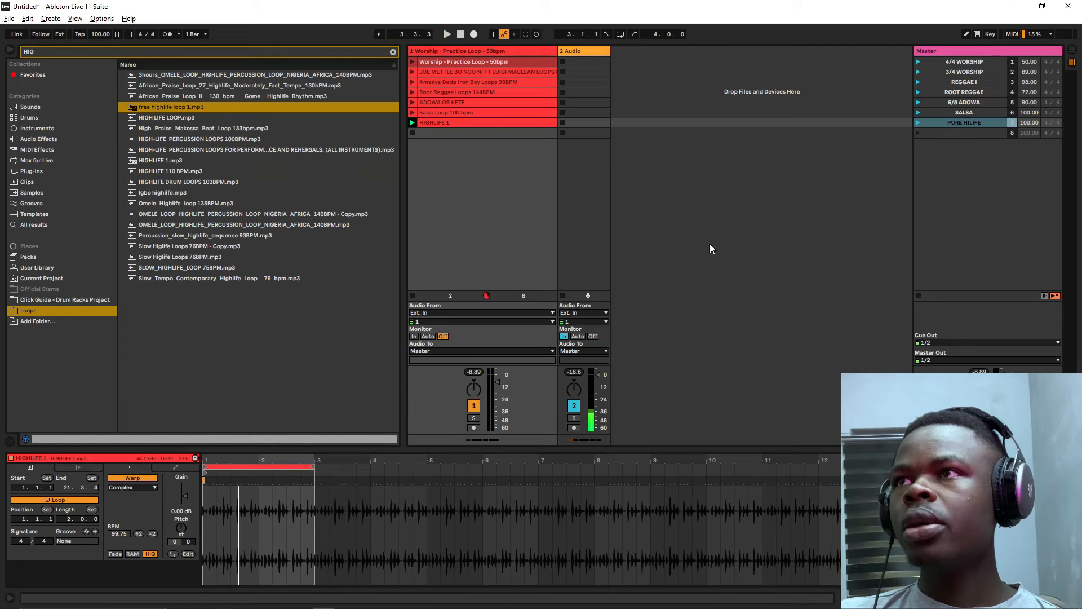
- Drop free highlife loop 1 into track 1's eighth clip slot and select scene 8
left_click(709, 244)
left_click_drag(165, 104, 462, 131)
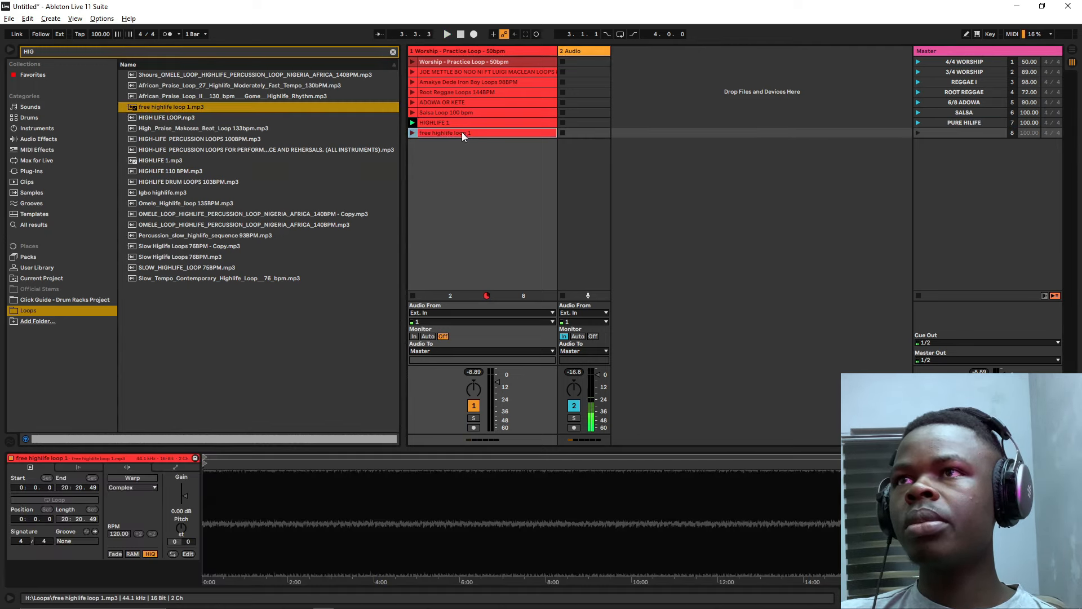
left_click(986, 133)
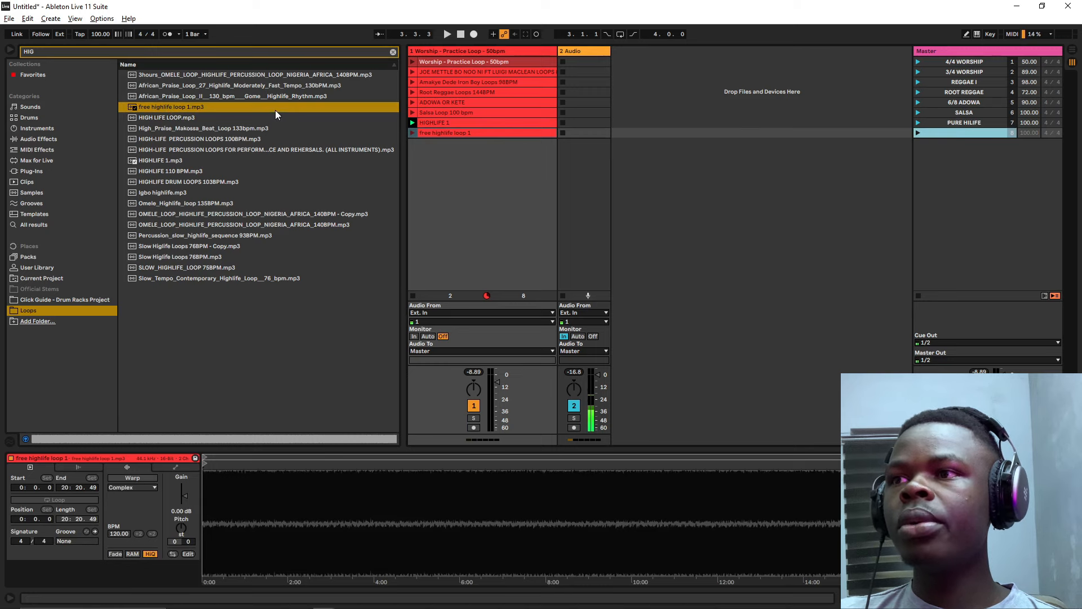
- Launch VirtualDJ, load free highlife loop 1 to read its 99.94 BPM, then close VirtualDJ
mouse_move(315, 606)
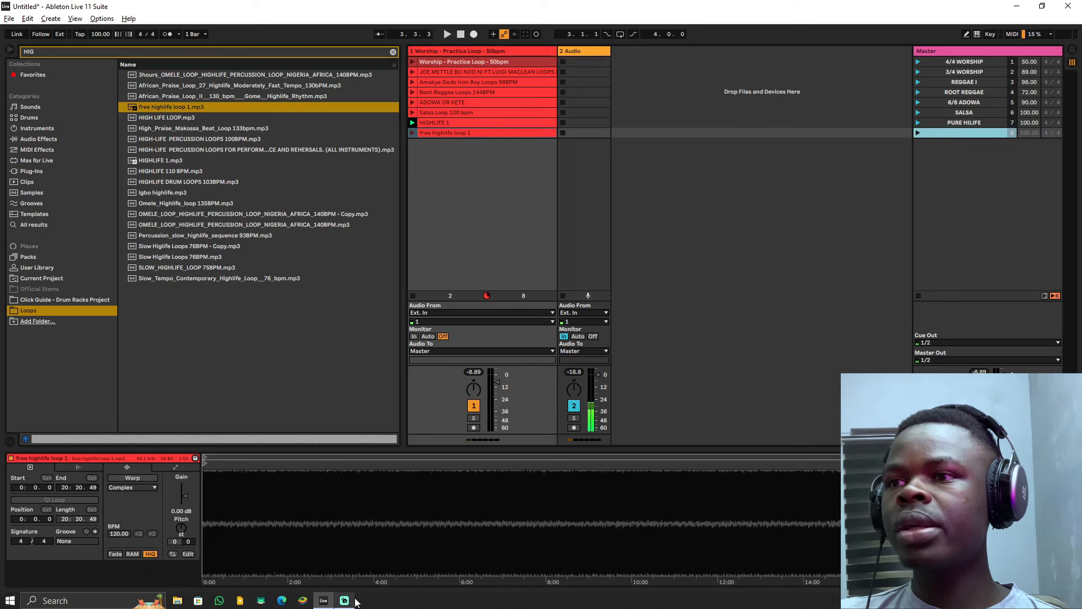
key("super")
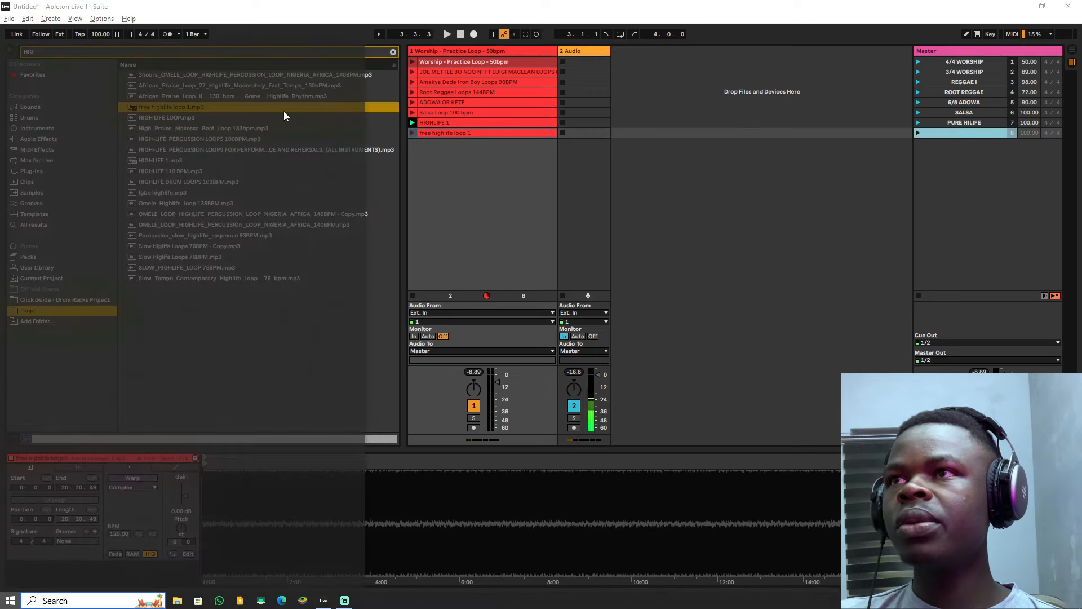
left_click(316, 136)
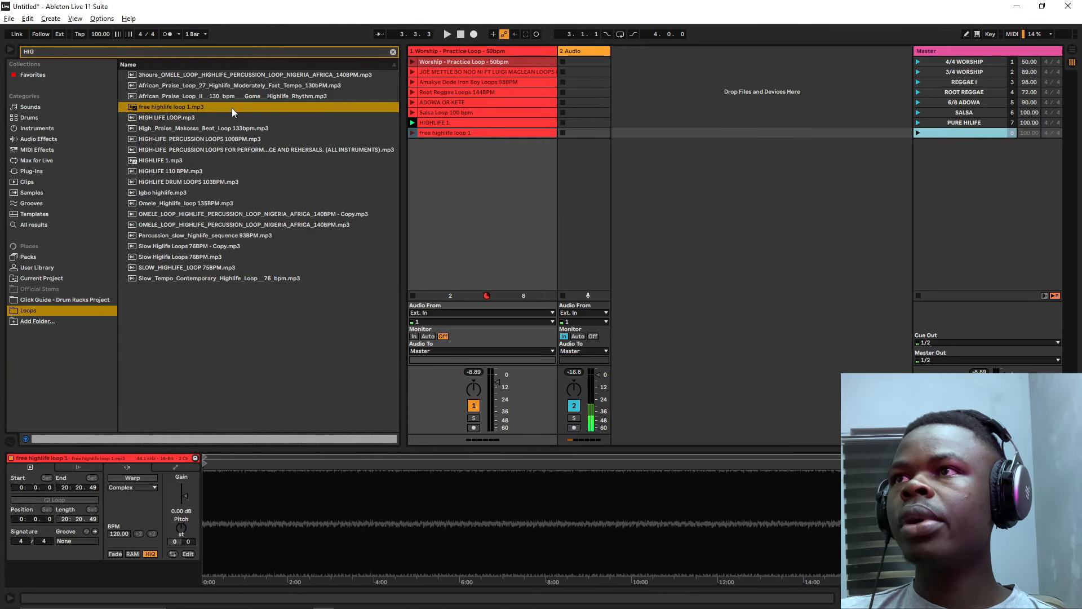
key("alt+Tab")
left_click_drag(231, 107, 260, 243)
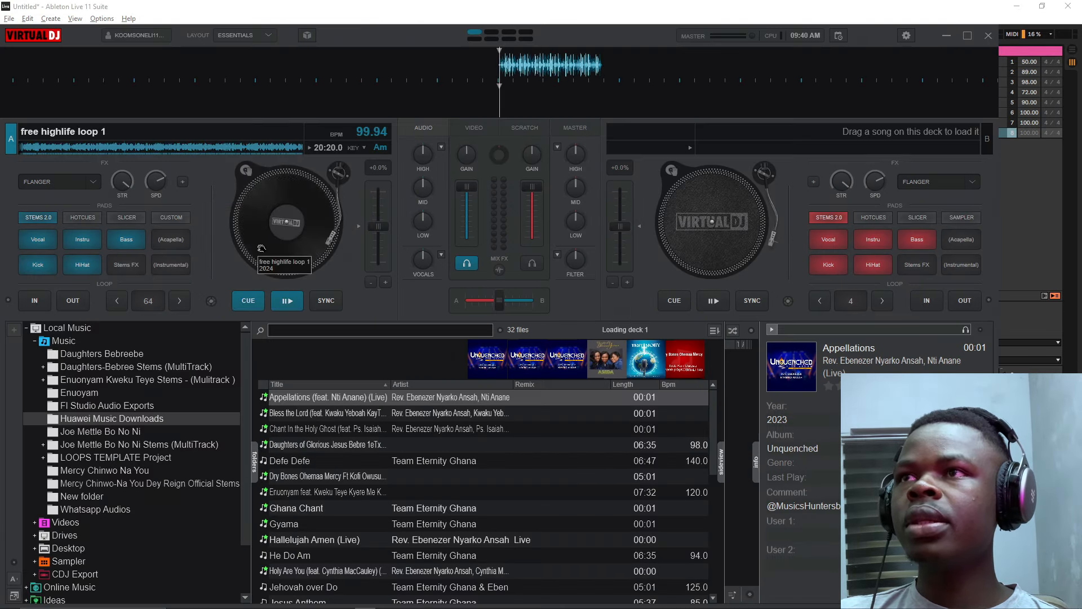
left_click(990, 38)
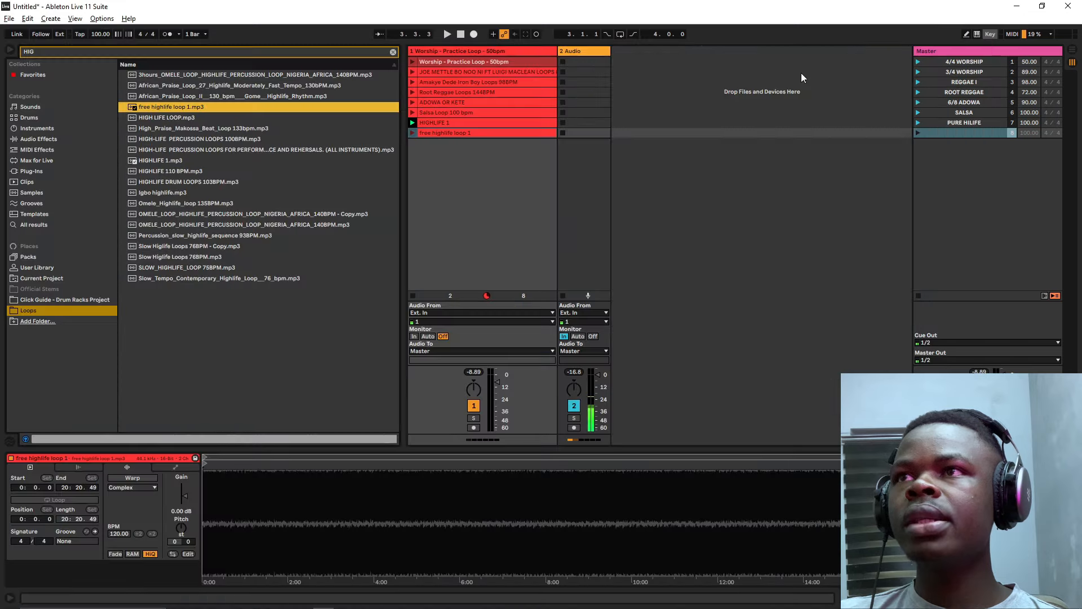
- Give scene 8 a 100 BPM tempo and warp the highlife clip as a 2-bar loop
left_click(1019, 134)
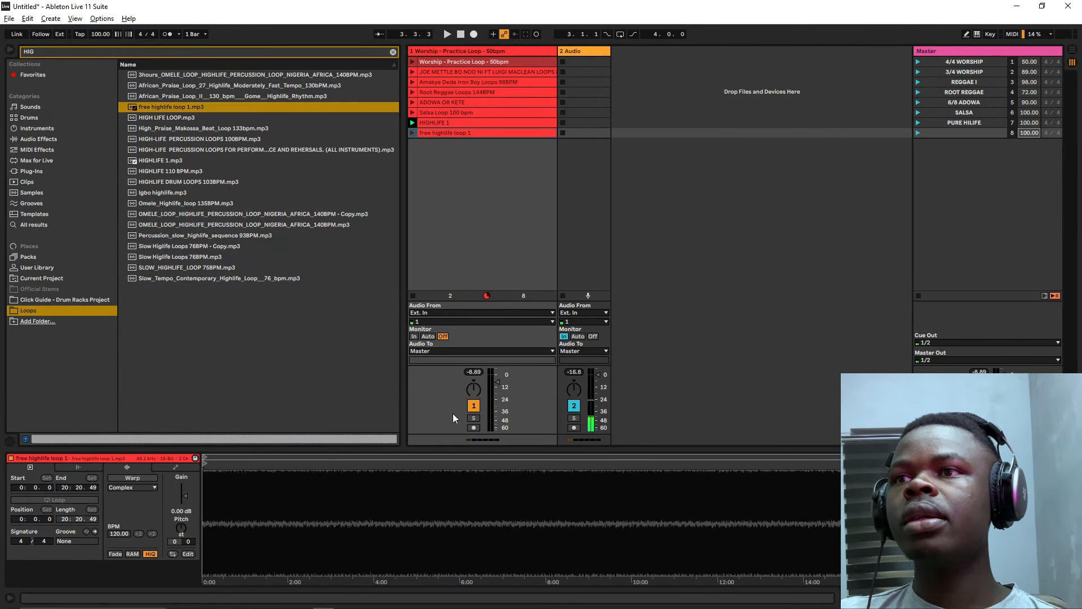
left_click(126, 478)
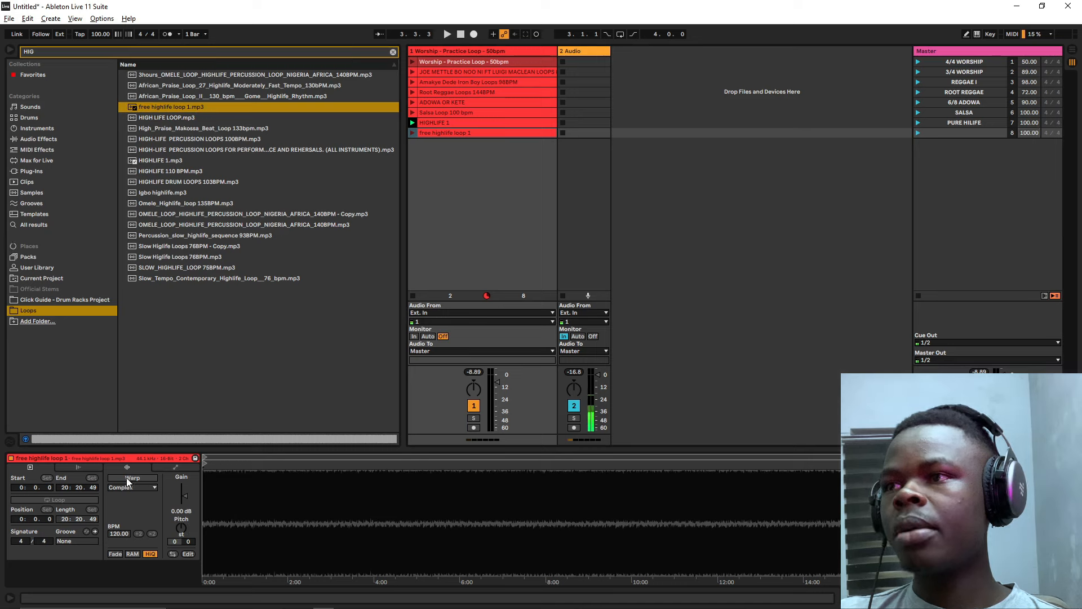
left_click(126, 478)
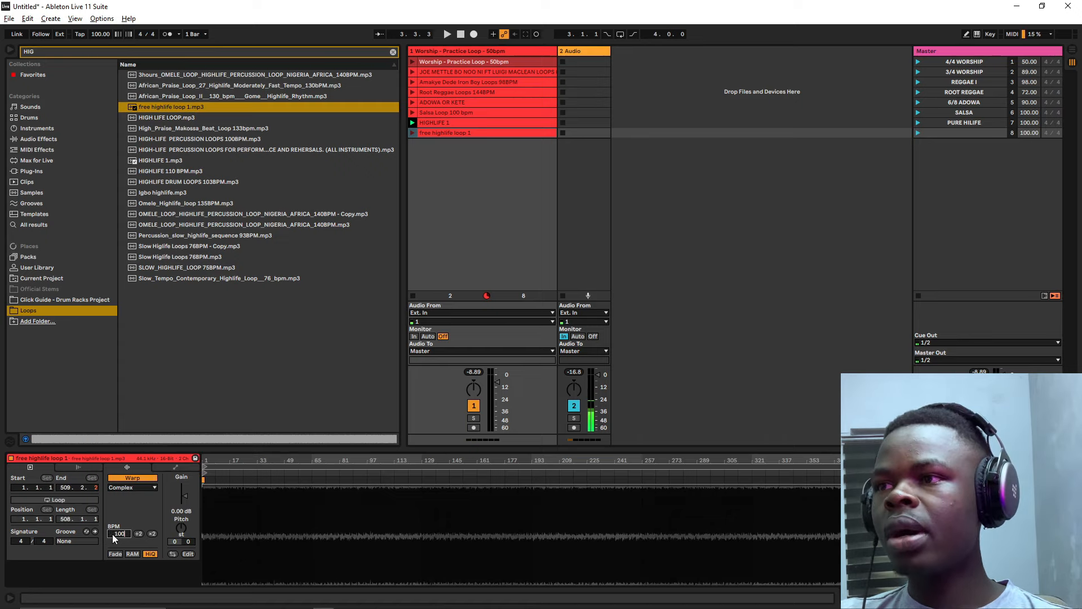
left_click(48, 501)
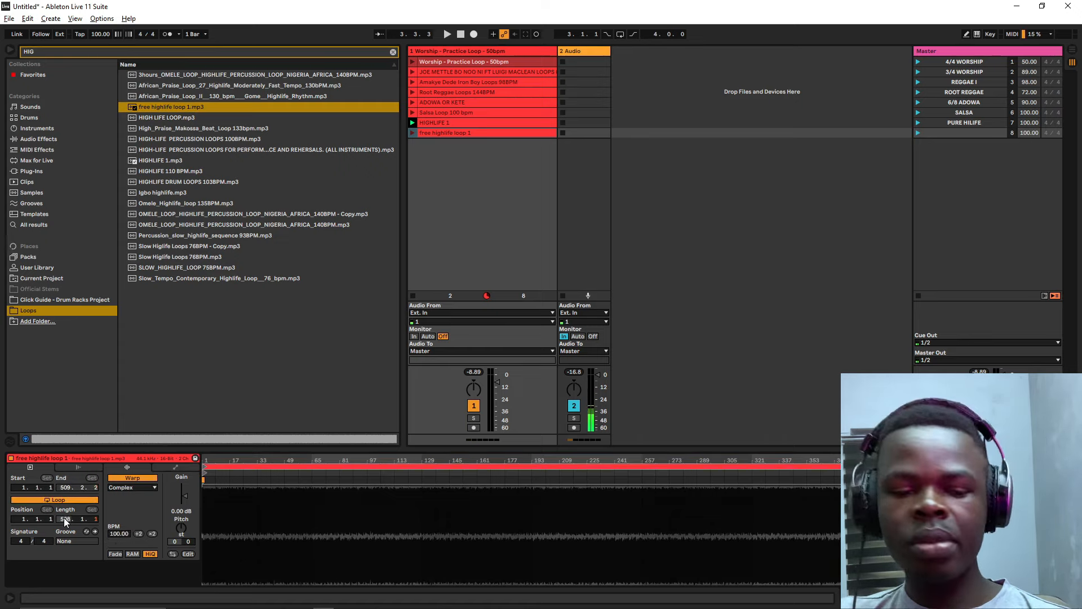
type("2")
key("Return")
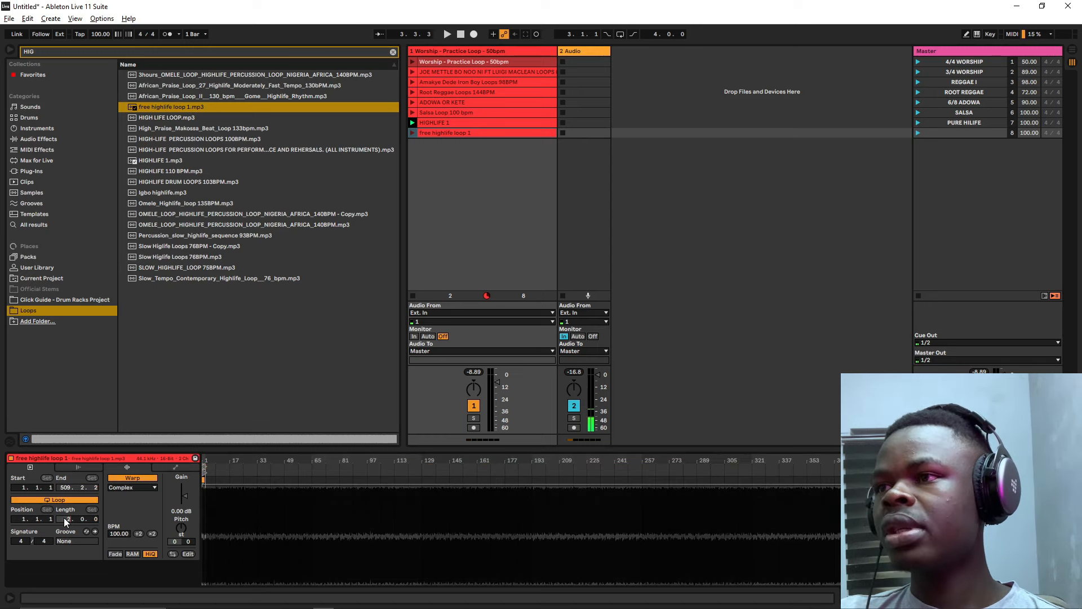
- Zoom into the waveform start and mark the point where the audio begins
left_click(121, 533)
left_click(205, 519)
key("plus")
key("plus")
key("plus")
key("plus")
key("plus")
key("plus")
key("plus")
key("plus")
key("plus")
key("plus")
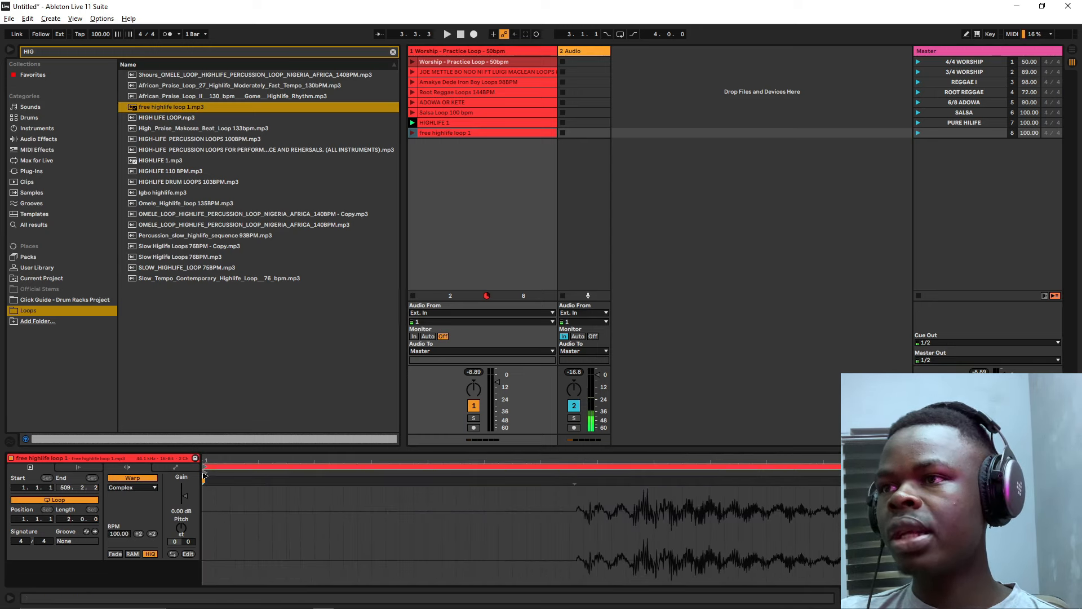
scroll(226, 507, "left", 10)
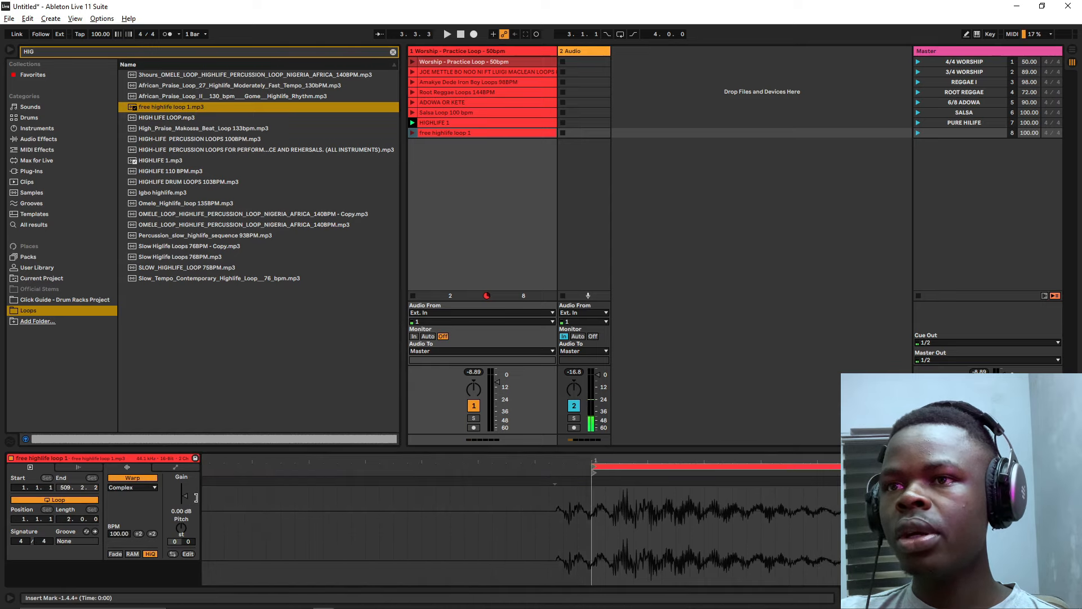
left_click(227, 499)
left_click(240, 497)
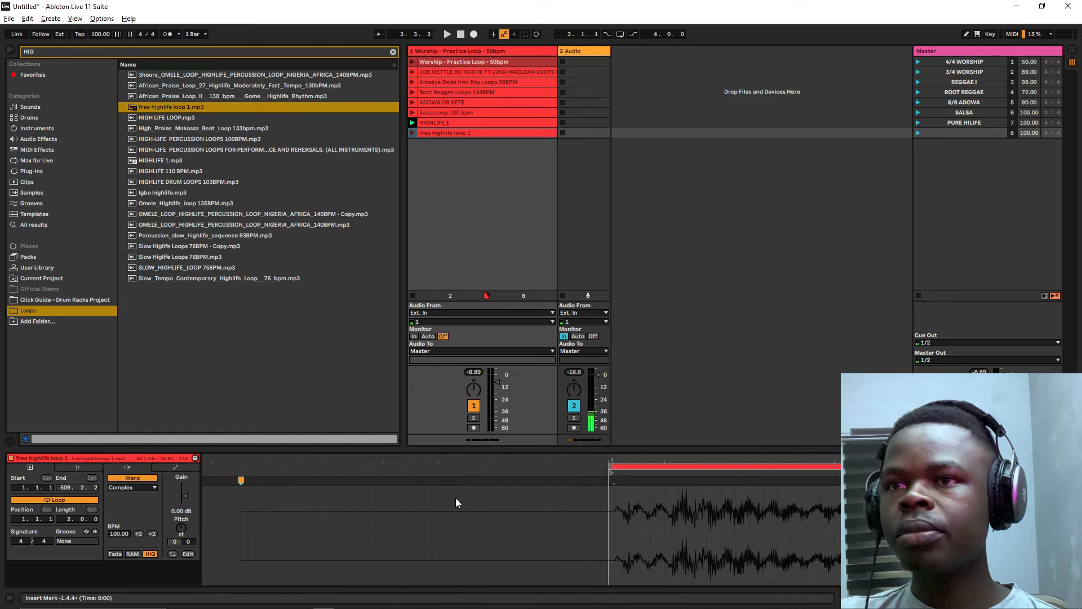
scroll(455, 498, "right", 10)
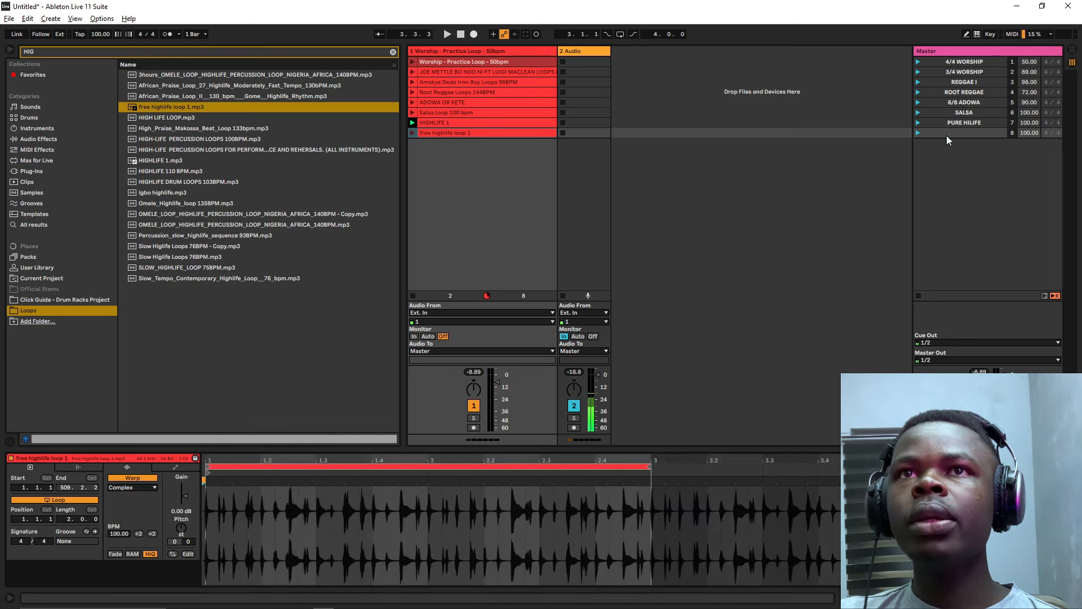
- Audition scene 8's highlife loop, stop it, and start renaming scene 8 to HILIFE II
left_click(917, 133)
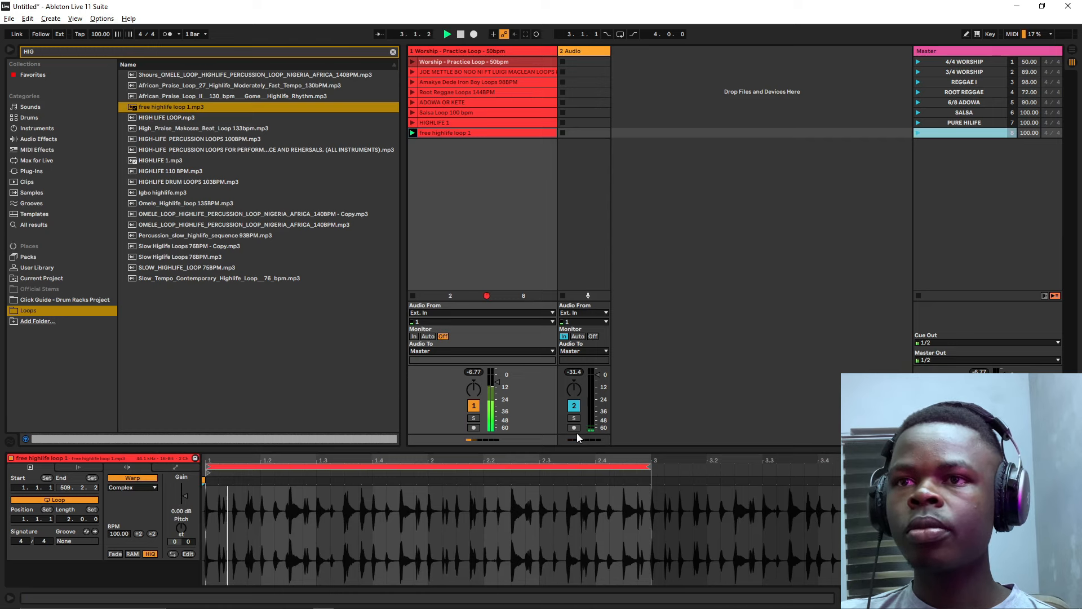
key("space")
left_click(938, 126)
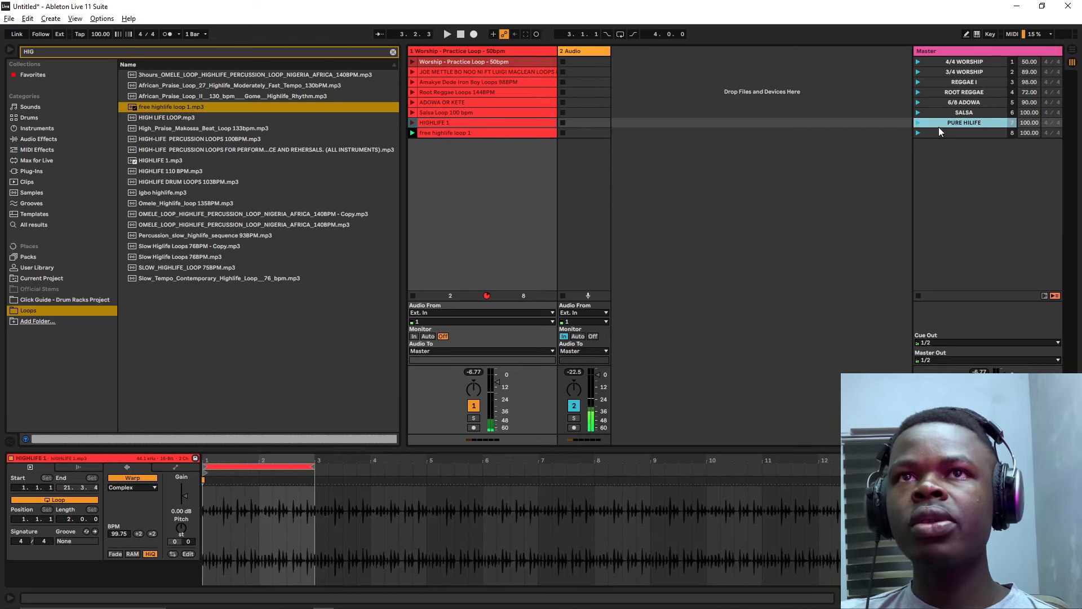
left_click(941, 133)
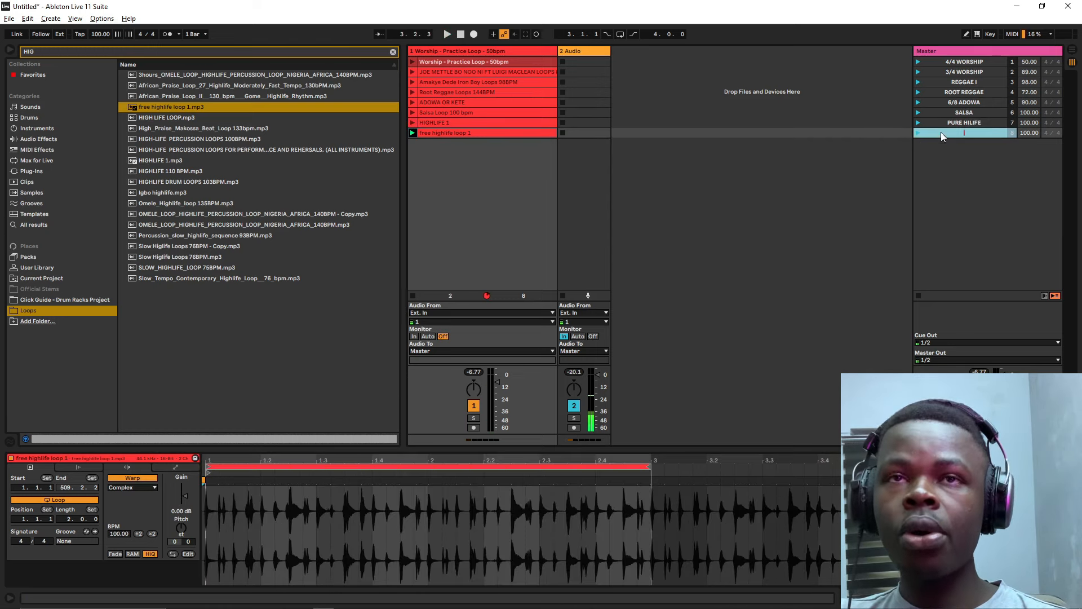
type("HILIFE")
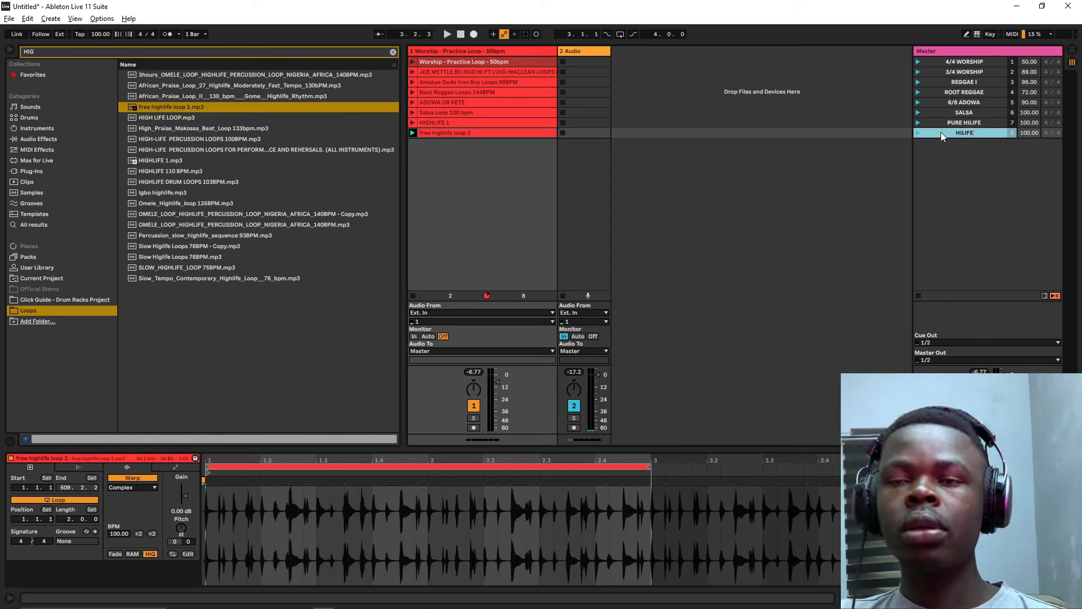
type(" II")
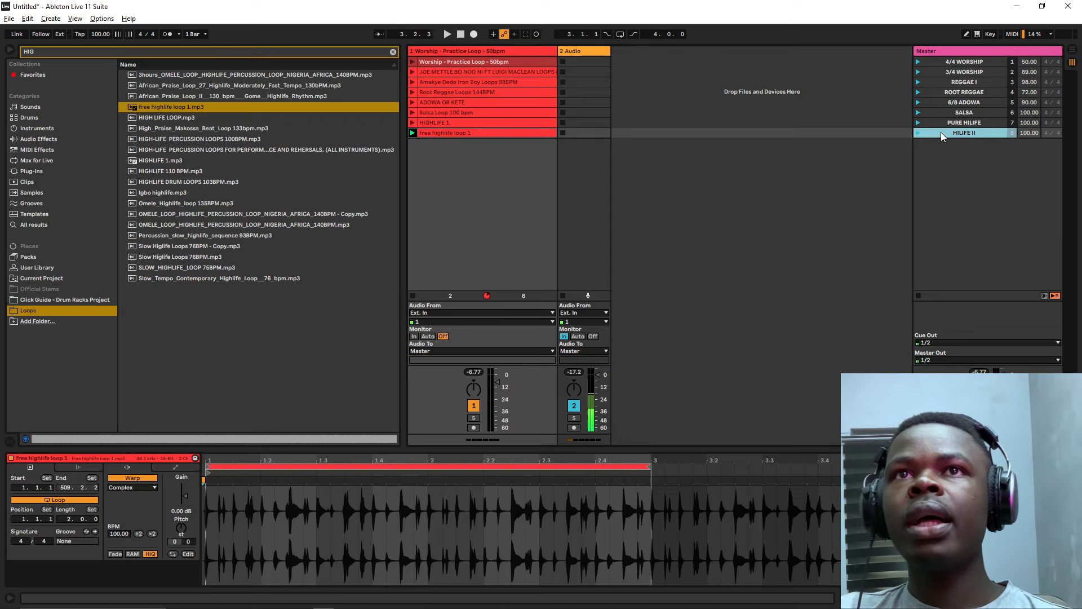
- Insert two empty scenes below scene 8 and select track 1's slot in scene 9
right_click(461, 149)
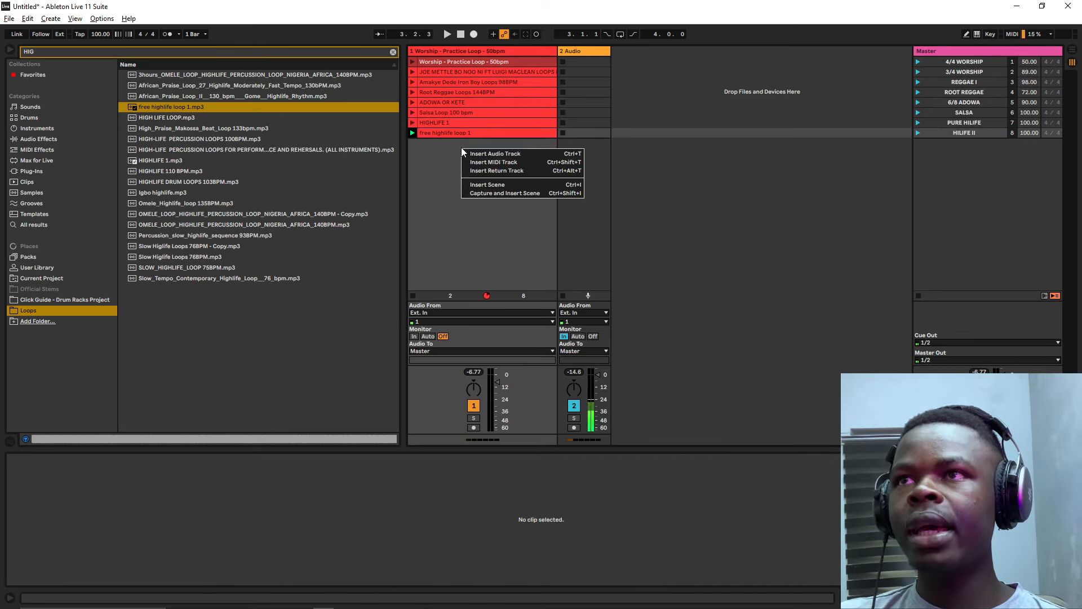
left_click(482, 185)
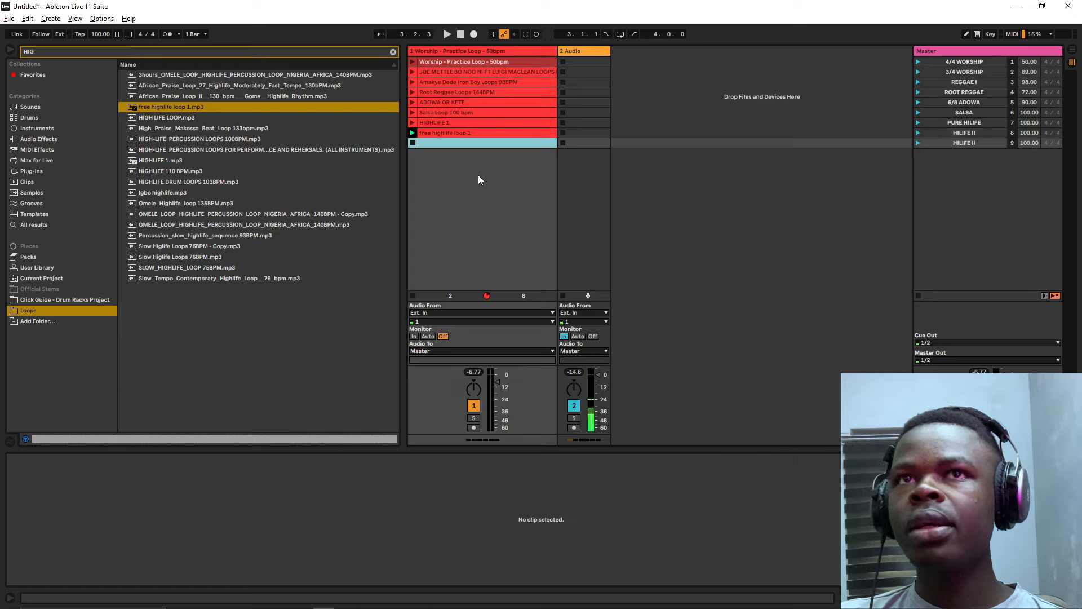
right_click(476, 157)
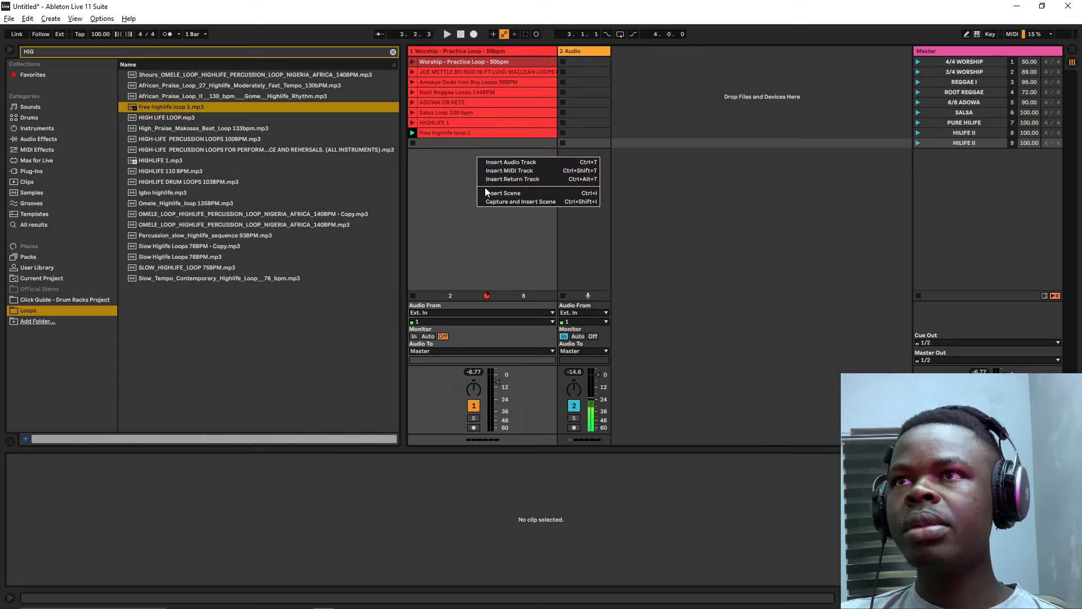
left_click(487, 193)
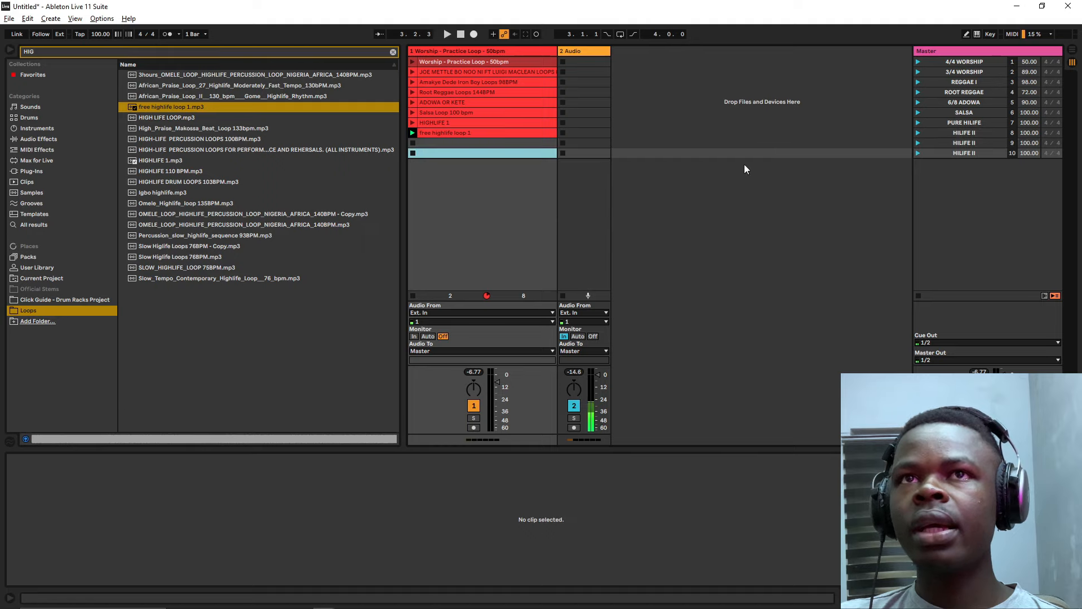
left_click(447, 144)
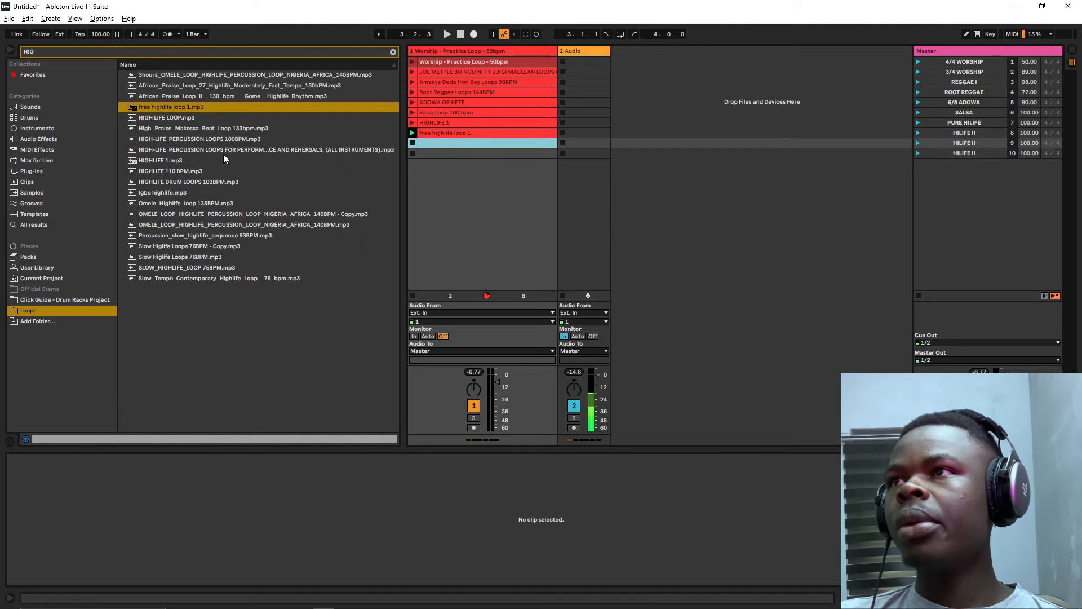
- Search the browser for AFRO and drop Afro Praise Loops 110 BPM.mp3 onto track 1, scene 9
left_click(154, 52)
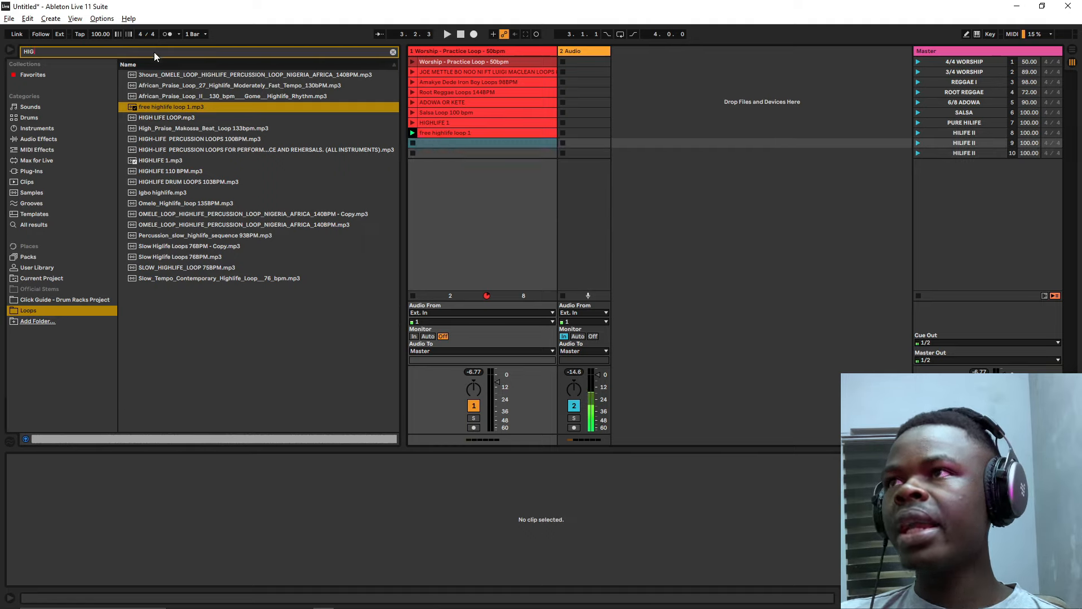
key("BackSpace")
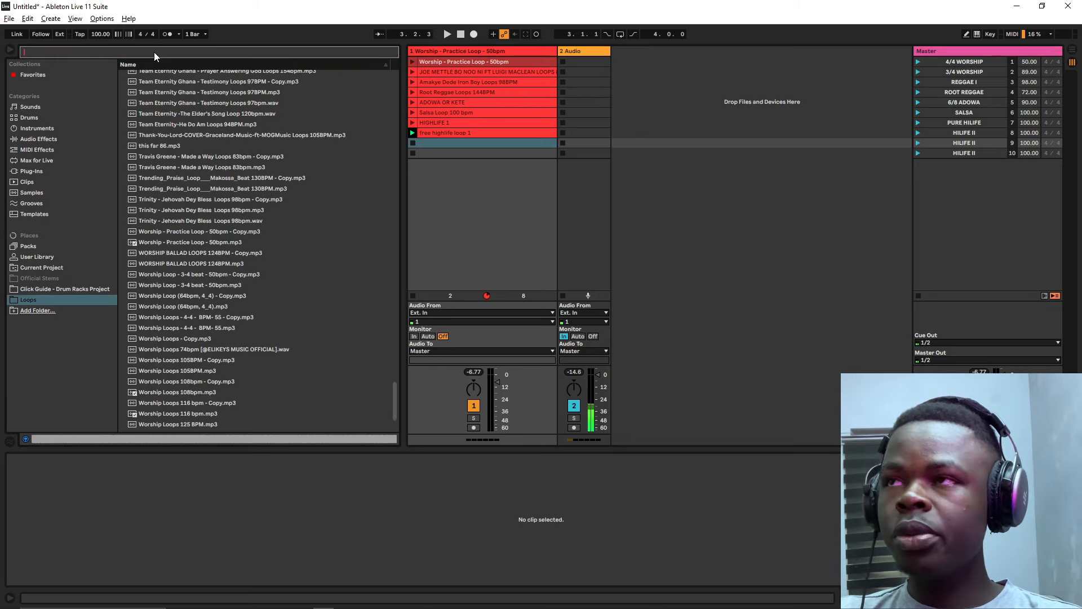
type("AFRO")
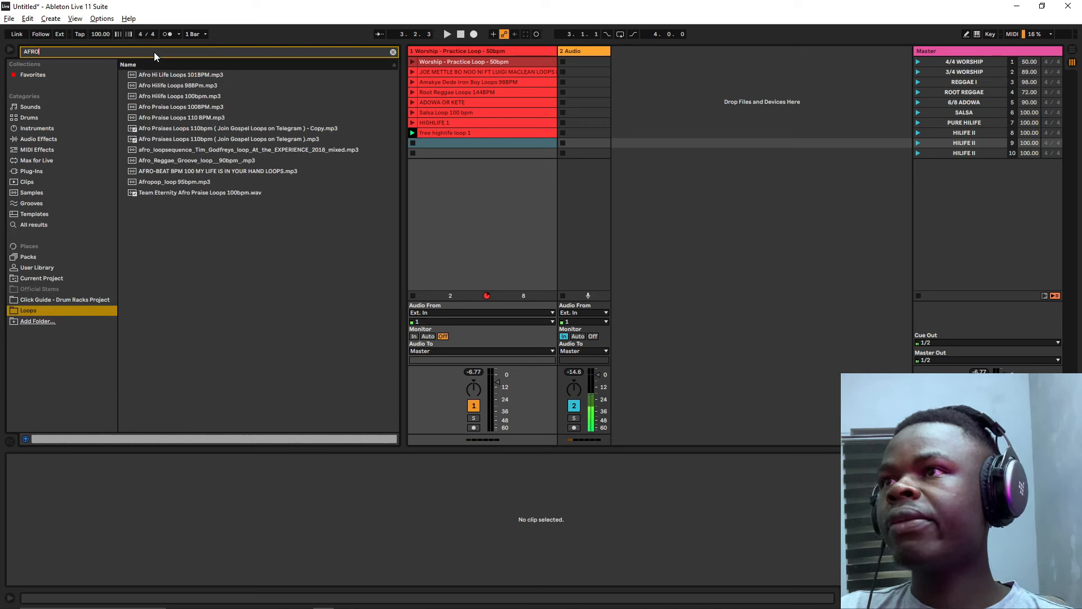
left_click(176, 116)
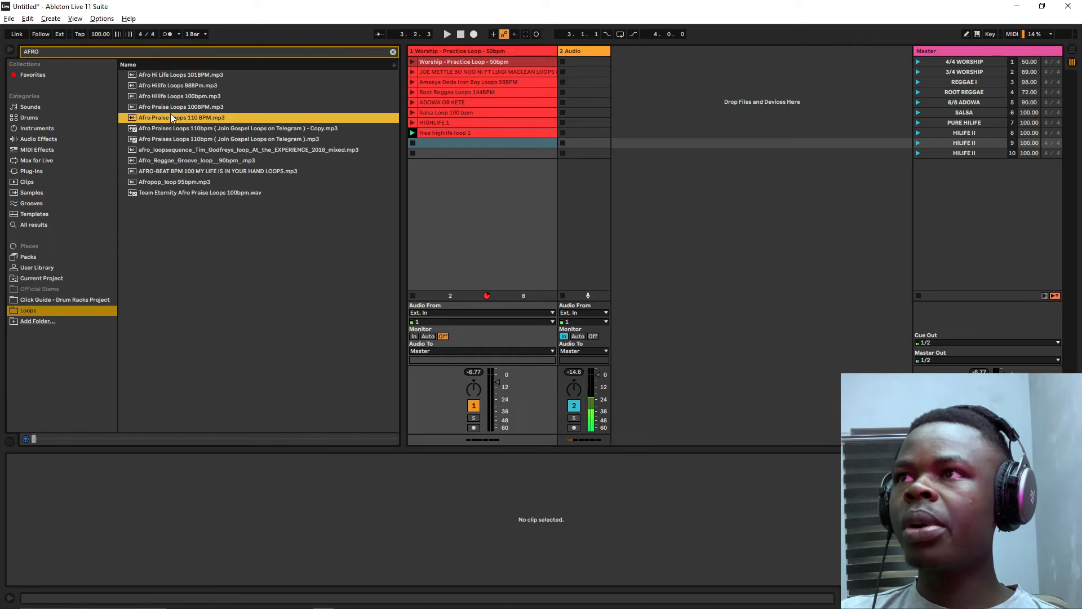
left_click_drag(167, 116, 453, 144)
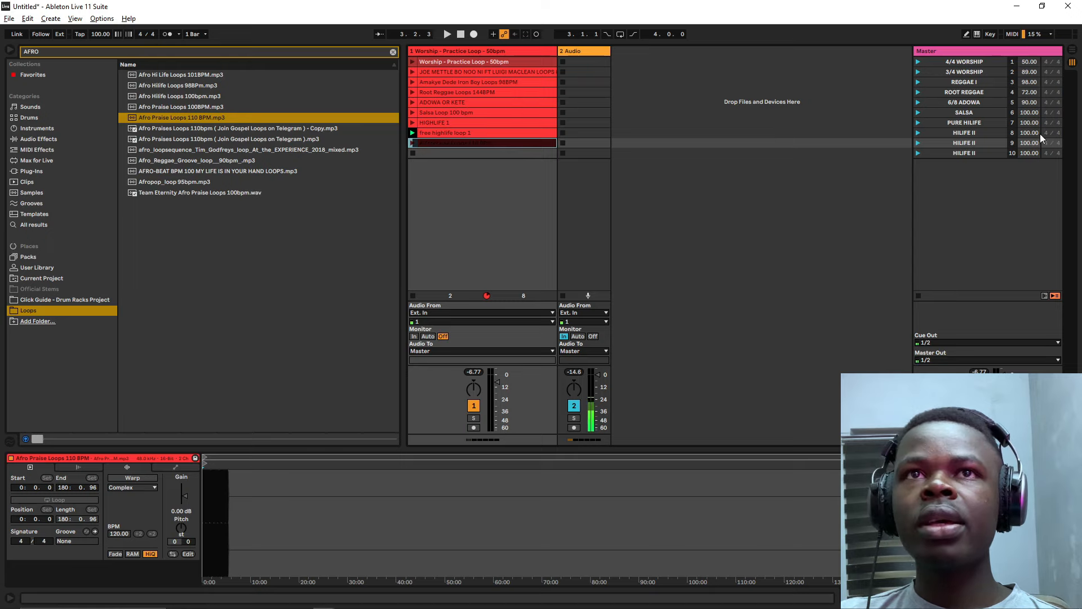
- Warp the Afro Praise clip at 110 BPM and loop it over 2 bars
left_click(1027, 142)
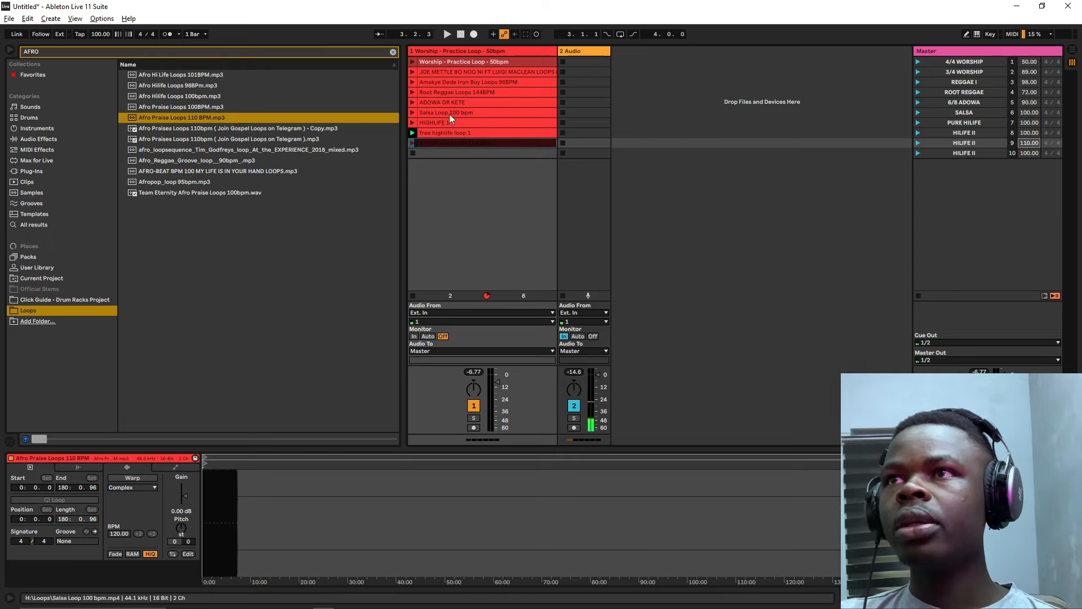
left_click(434, 142)
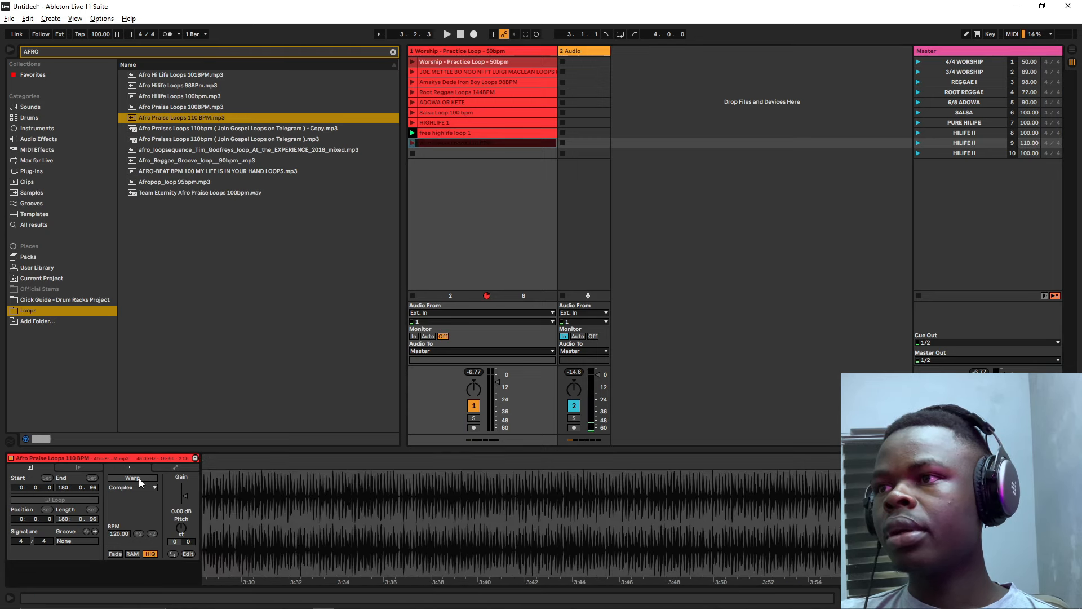
left_click(133, 478)
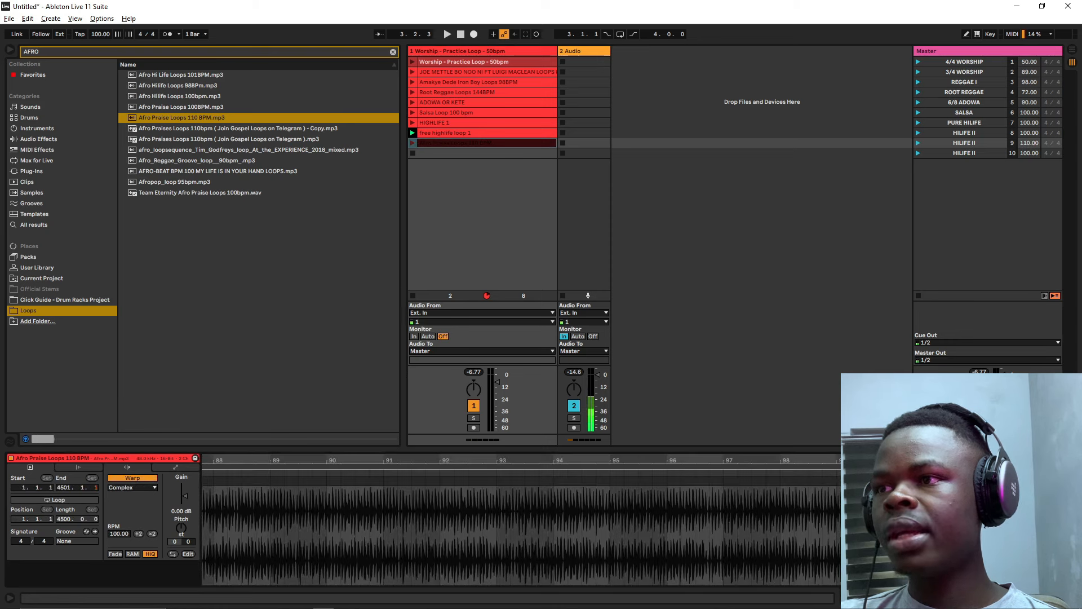
key("Return")
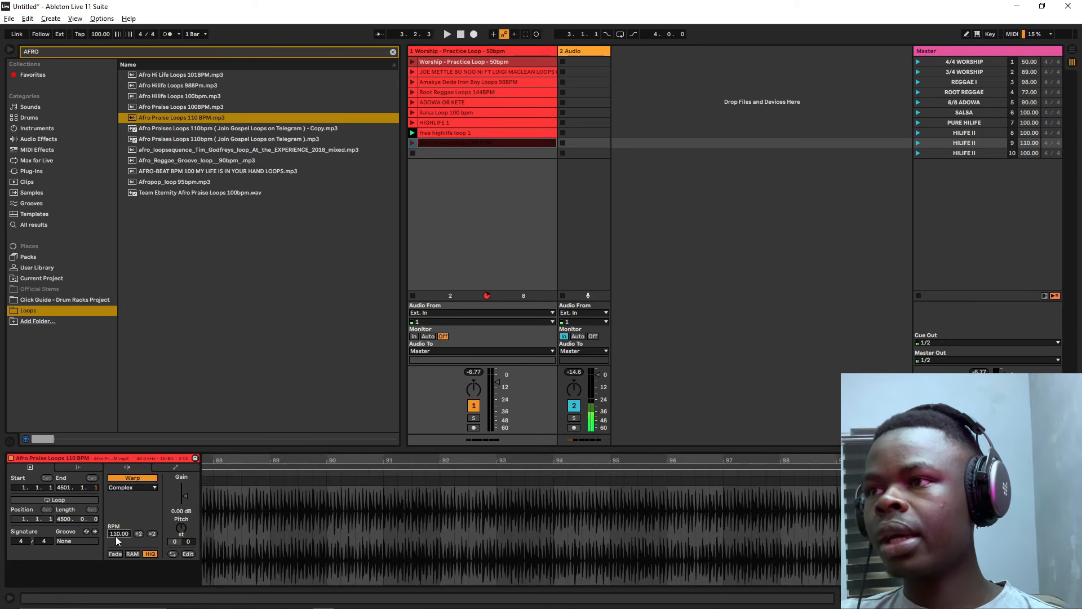
left_click(59, 500)
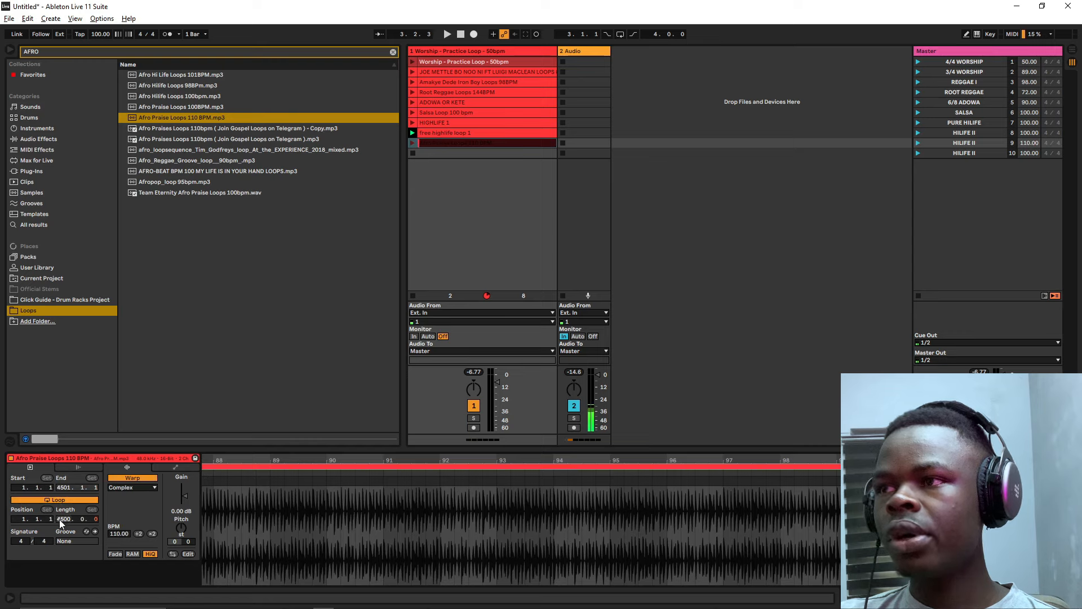
left_click(59, 519)
type("2")
key("Return")
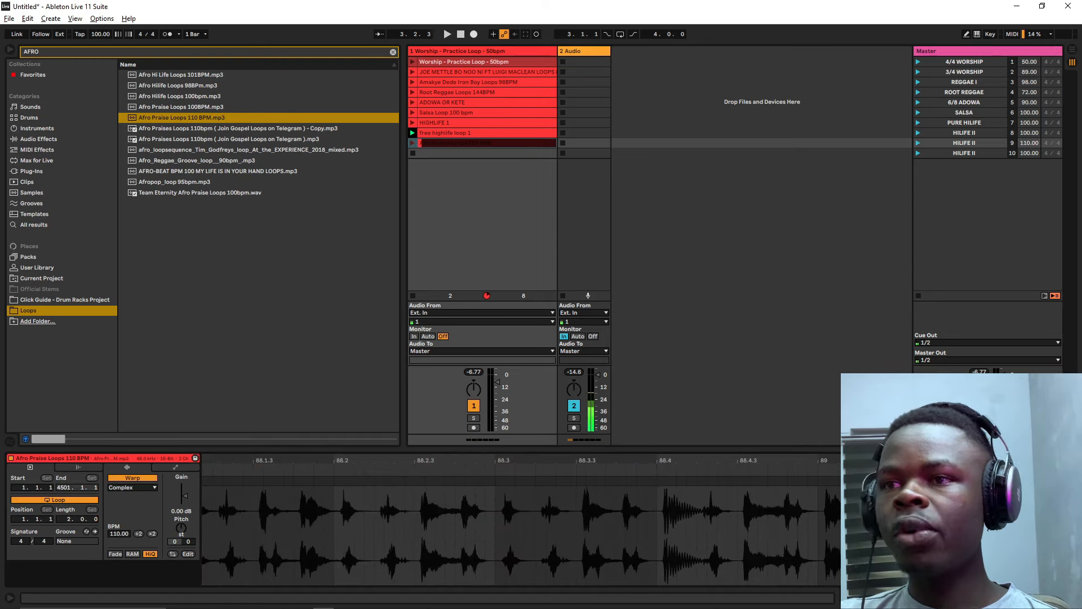
- Align the clip's first beat with bar 1 and launch scene 9 at 110 BPM
left_click_drag(226, 460, 226, 443)
scroll(203, 496, "up", 10)
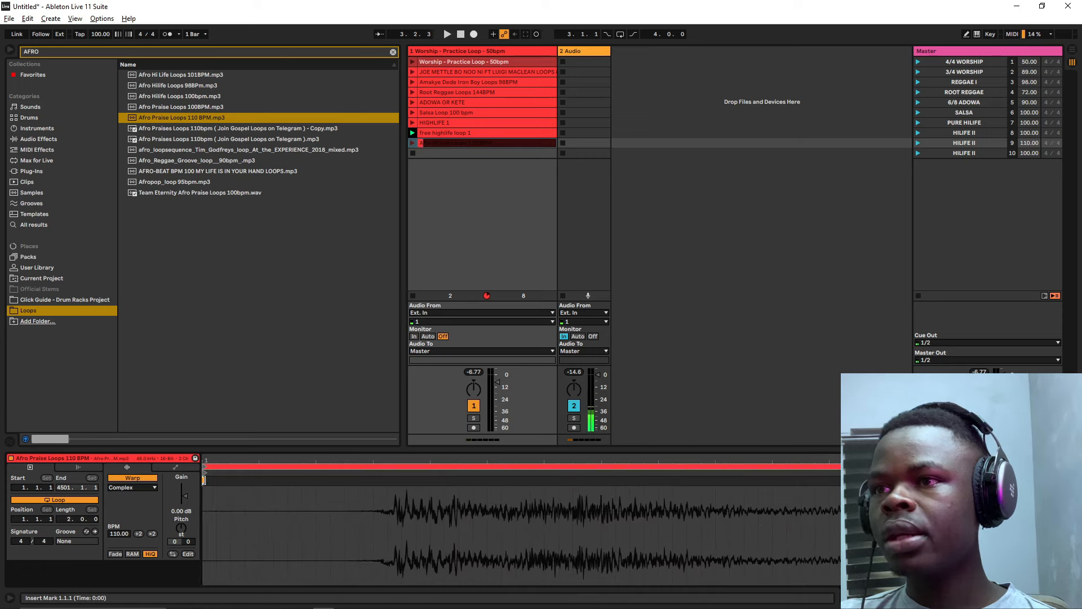
mouse_move(204, 481)
left_mouse_down()
mouse_move(147, 514)
mouse_move(297, 513)
mouse_move(293, 523)
left_mouse_up()
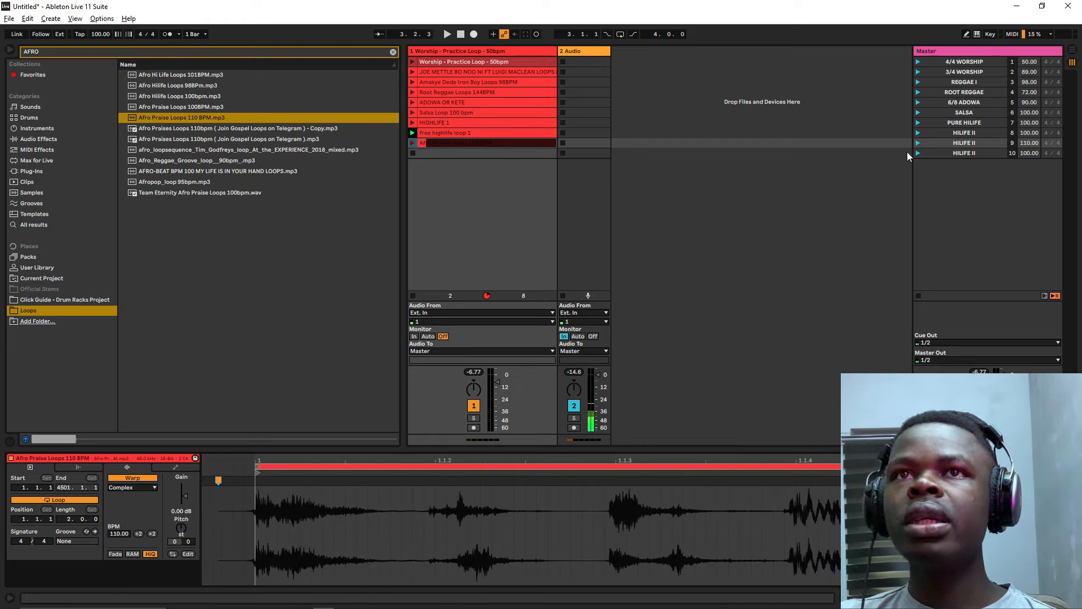
left_click(919, 143)
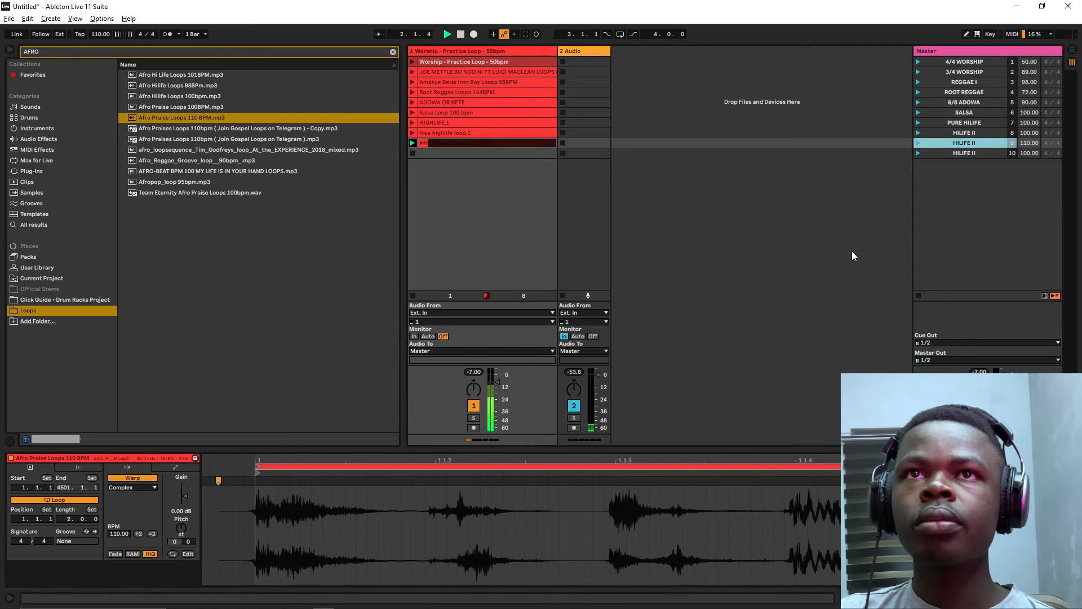
scroll(732, 523, "down", 5)
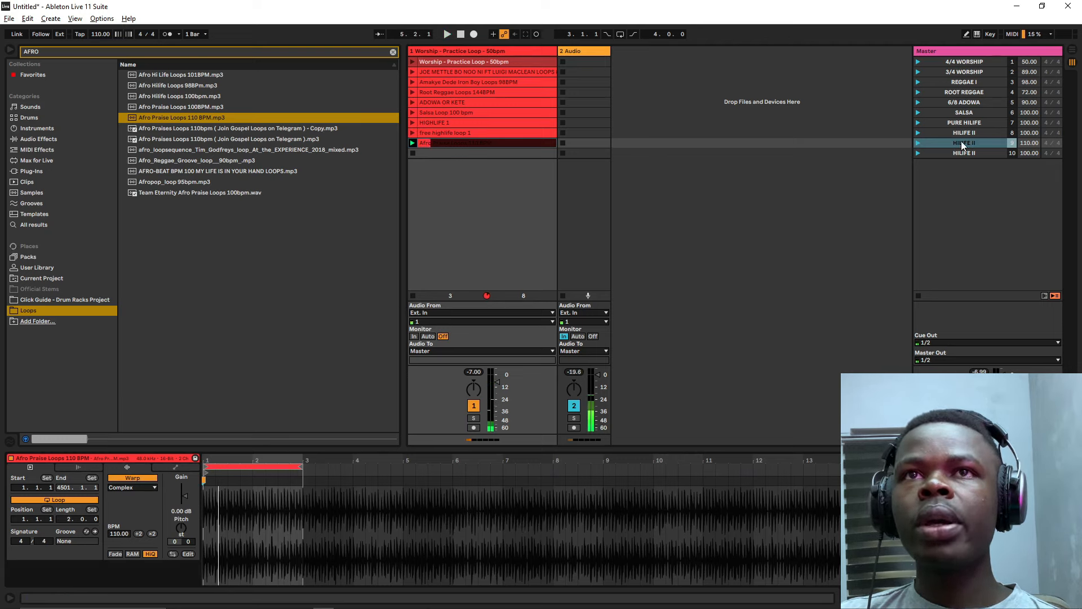
- Rename scene 9 to AFRO-PRAISE
key("BackSpace")
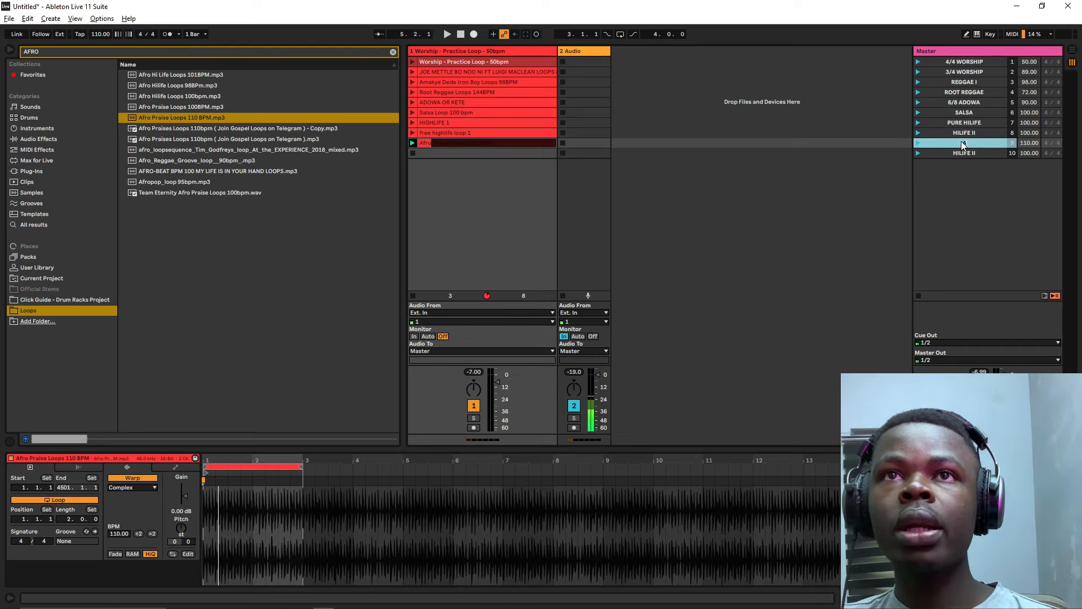
type("AFRO PRAIS")
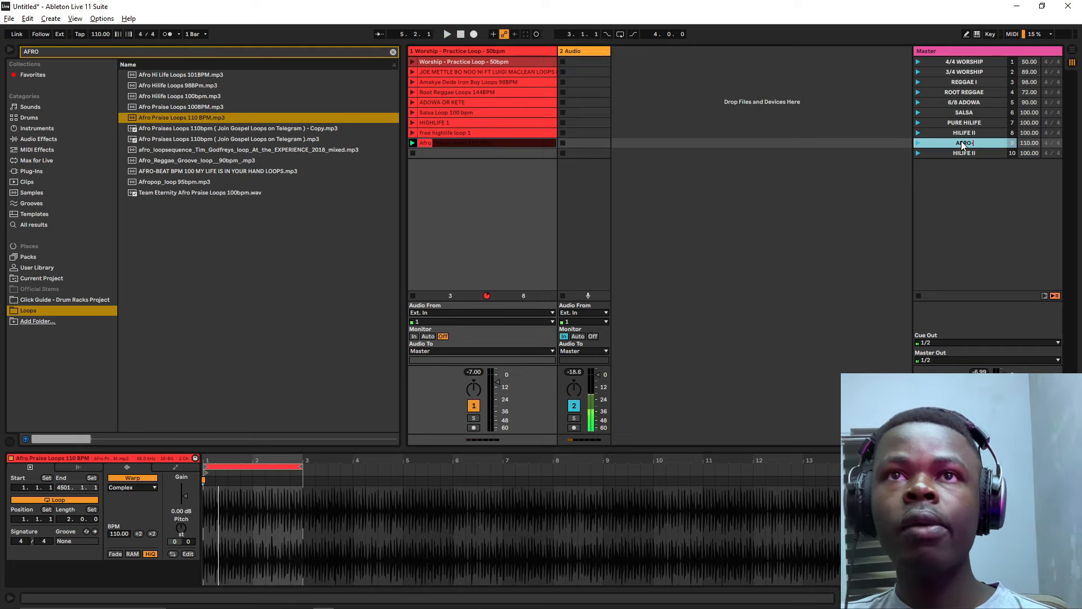
type("E")
left_click(189, 193)
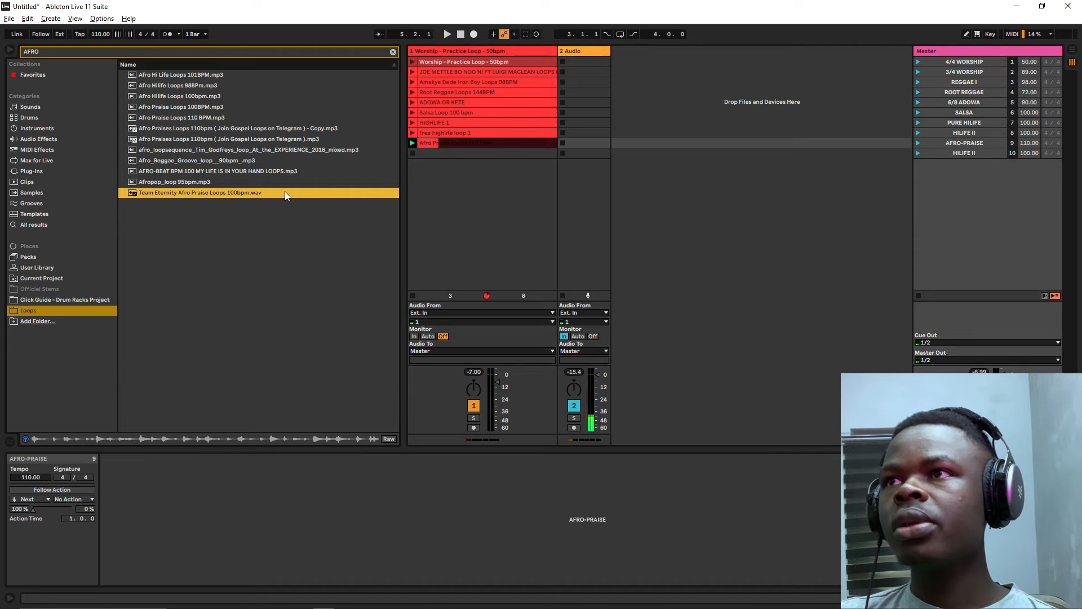
- Drop Team Eternity Afro Praise Loops 100bpm into track 1's slot 10 and enter scene 10's tempo
left_click_drag(285, 191, 465, 154)
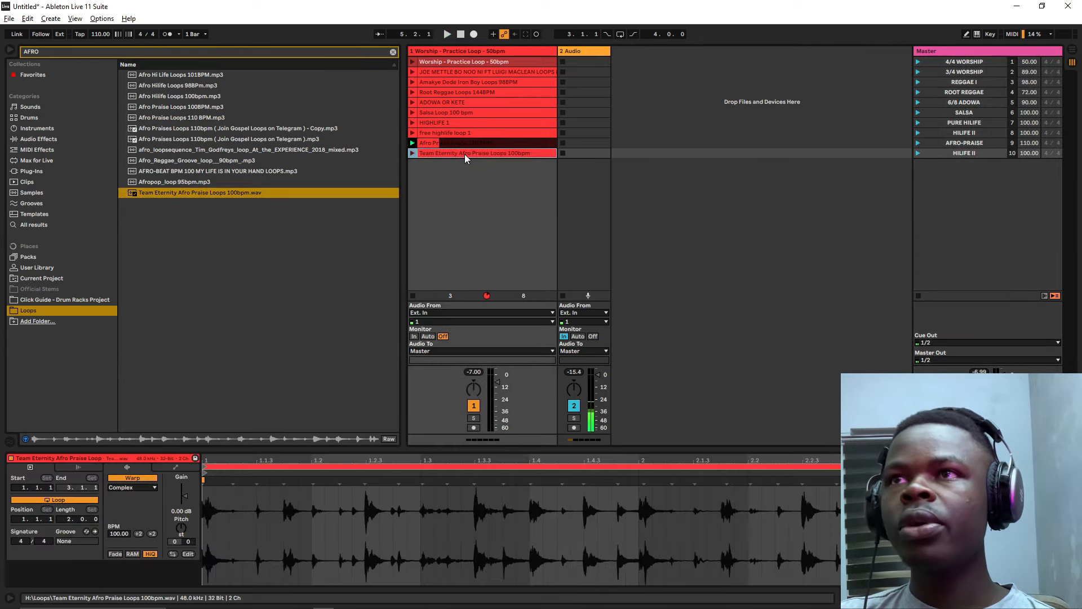
left_click(955, 154)
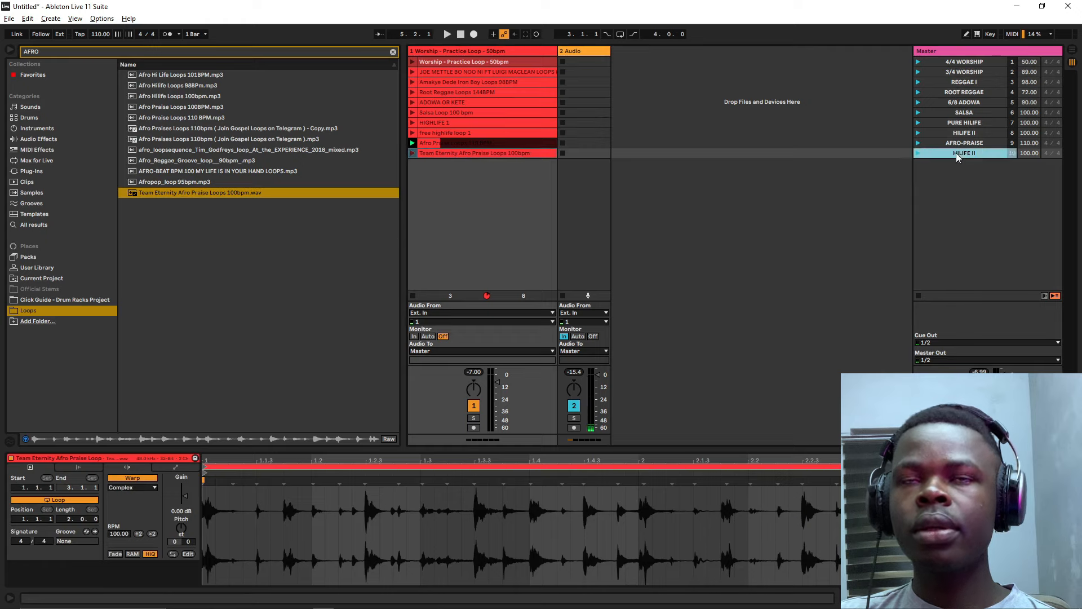
left_click(1023, 152)
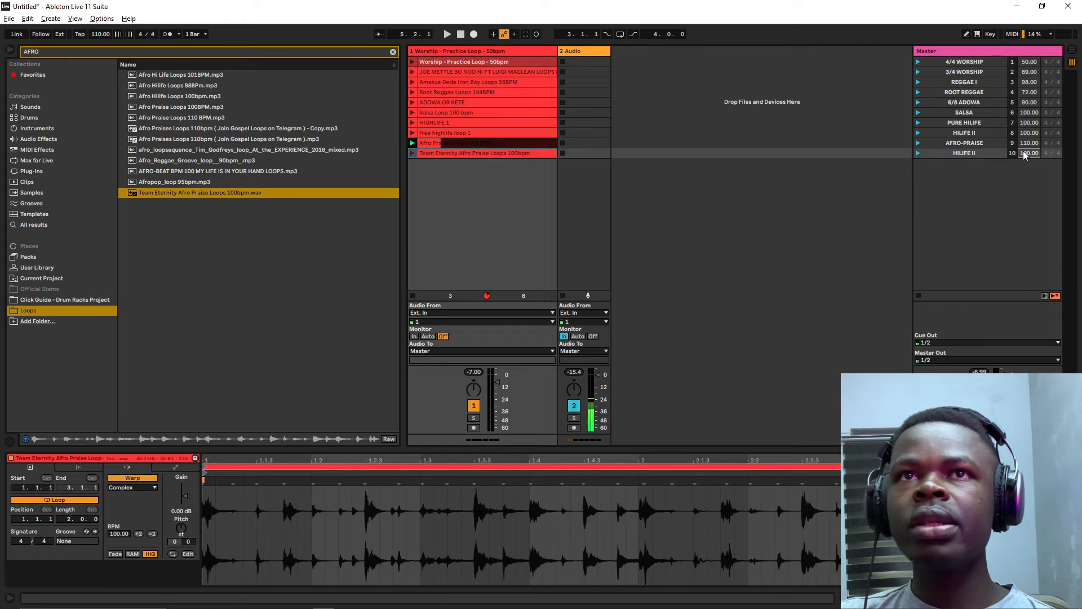
type("10")
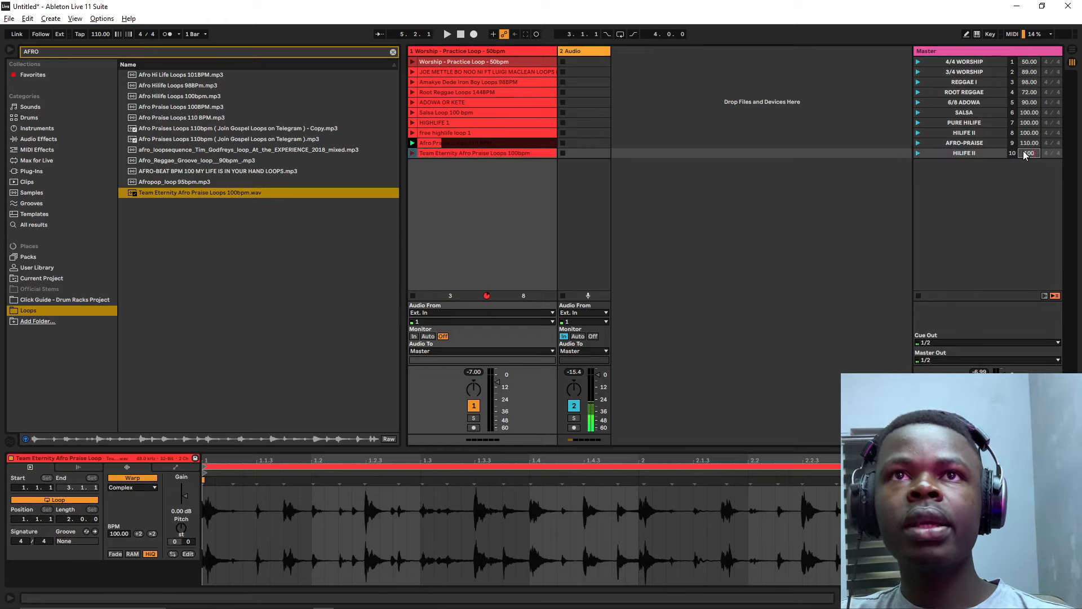
- Warp the Team Eternity clip at its 100 BPM original tempo and turn on looping
left_click(485, 153)
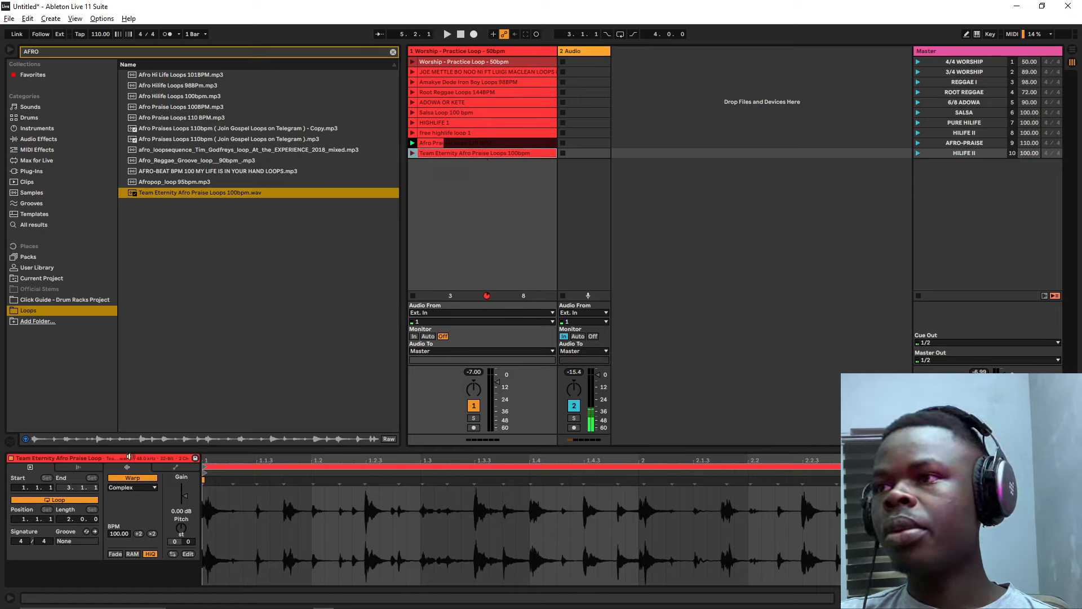
left_click(483, 232)
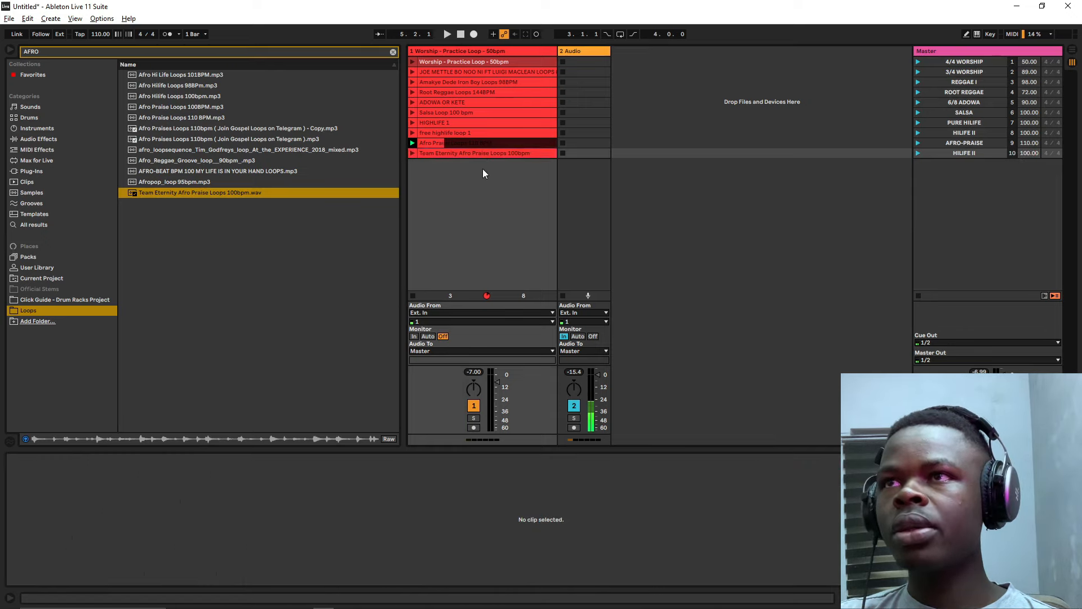
left_click(482, 153)
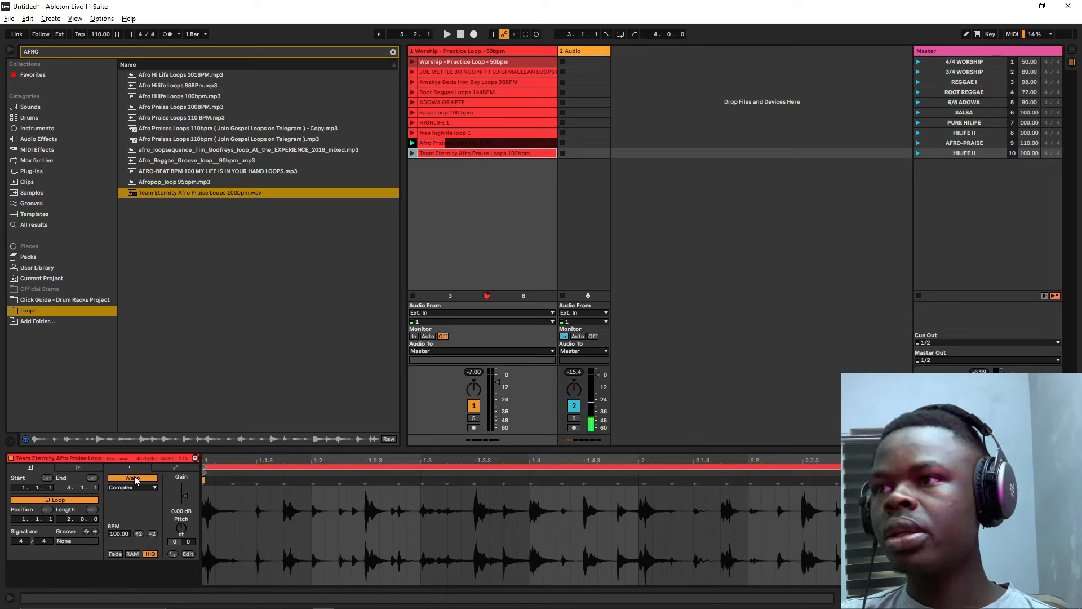
left_click(134, 478)
left_click(135, 477)
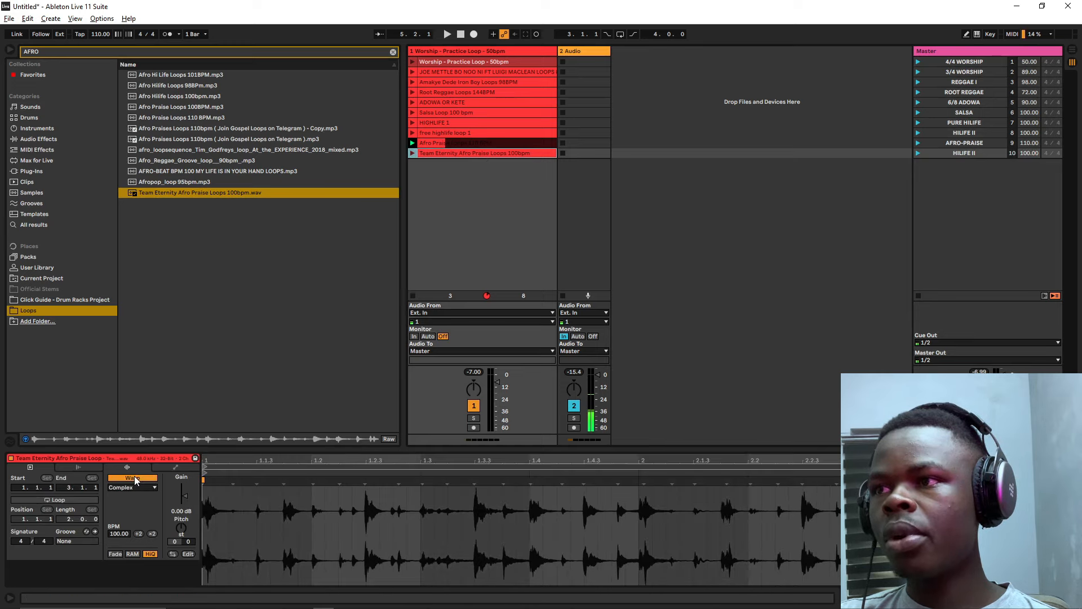
double_click(119, 533)
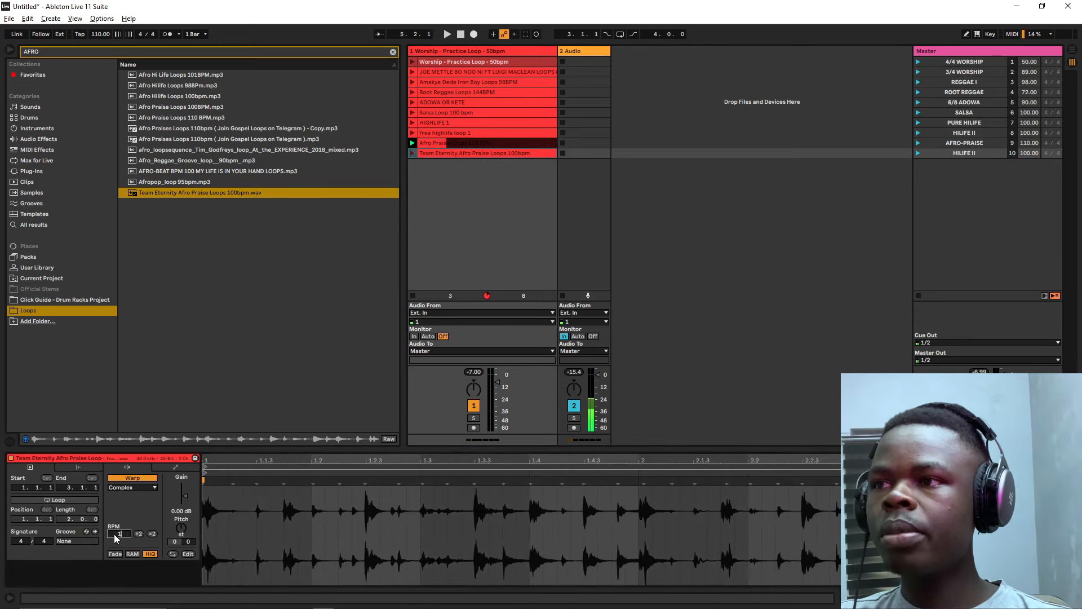
key("Return")
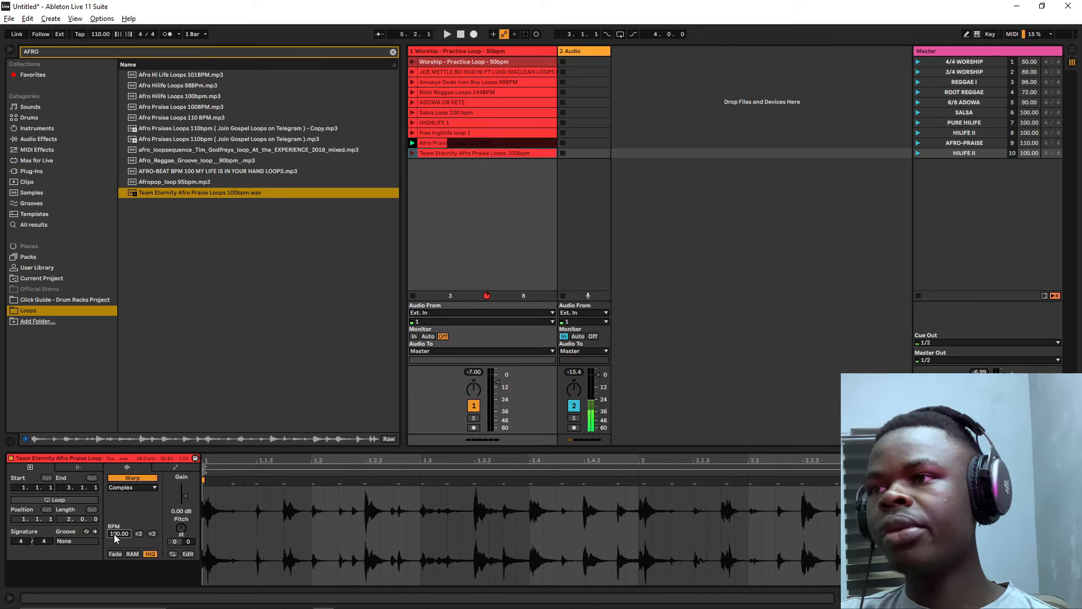
left_click(51, 500)
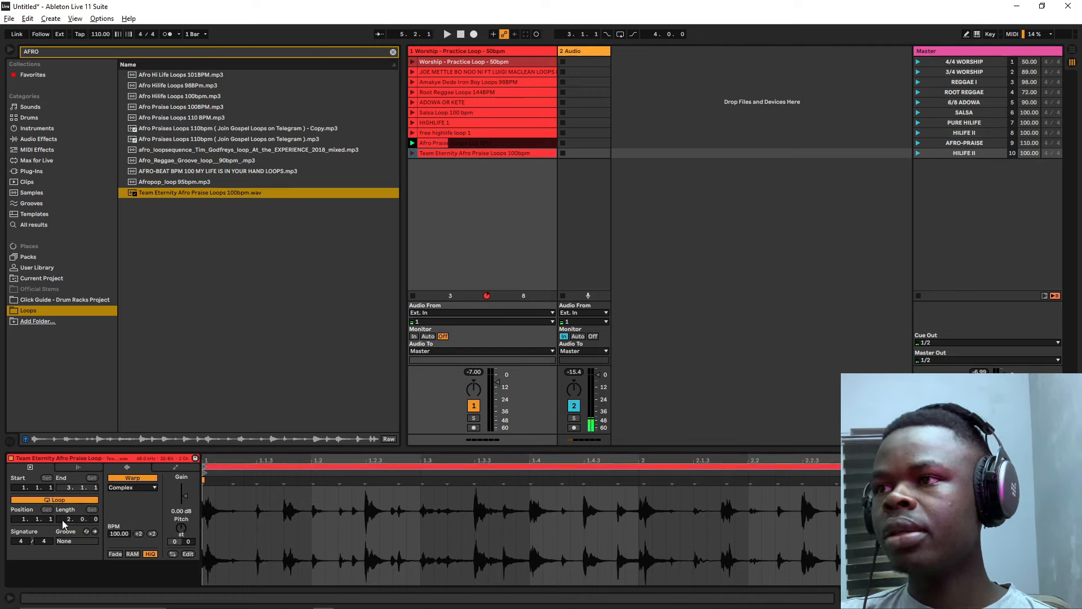
left_click(202, 519)
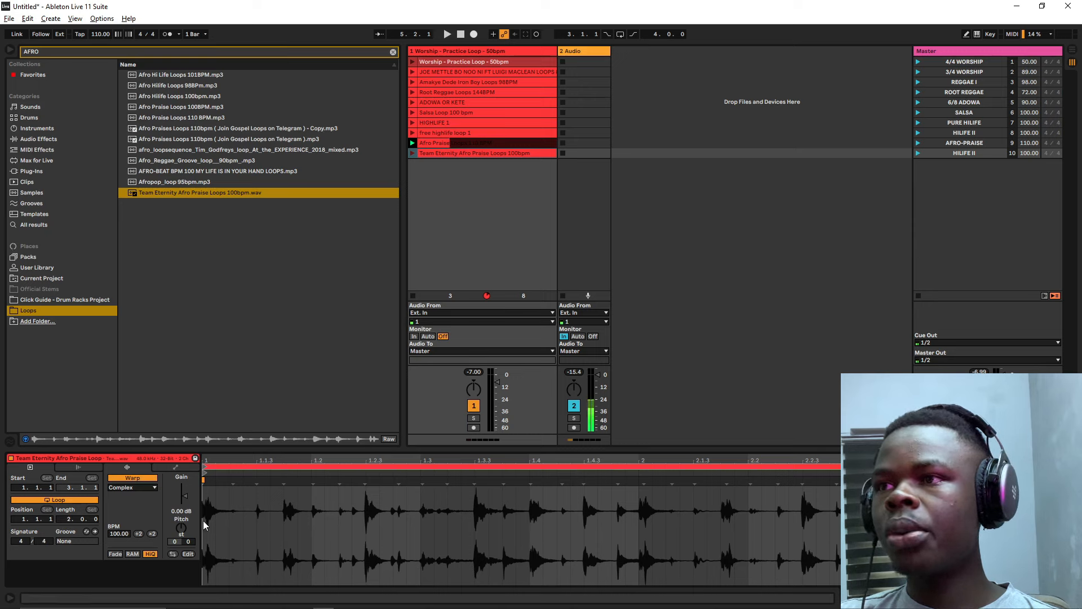
scroll(203, 525, "up", 6)
scroll(203, 520, "up", 4)
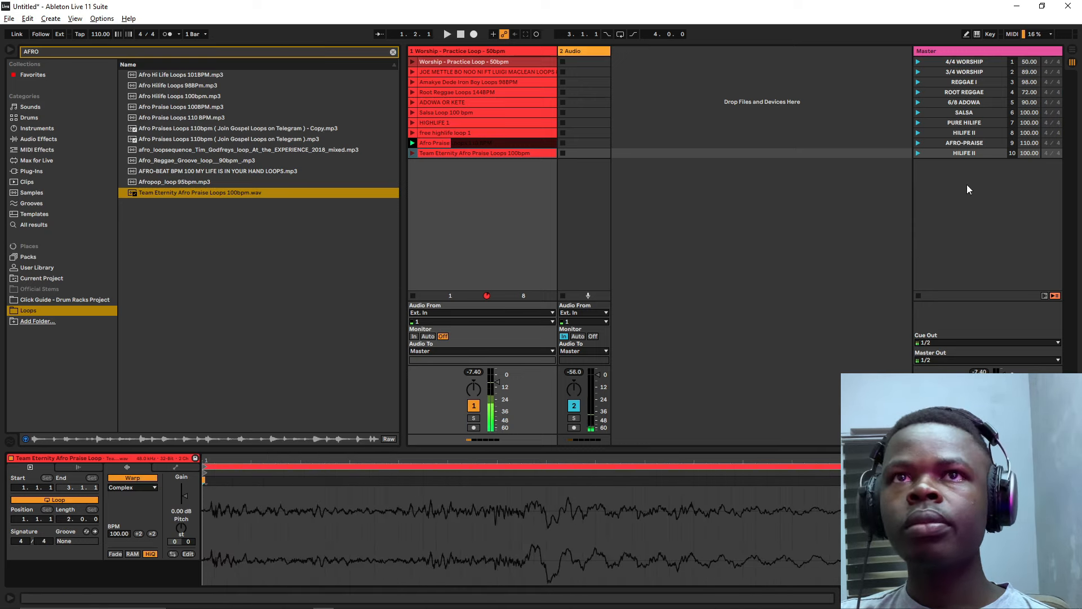
- Play scene 10, shift the Team Eternity clip's start so its first hit sits on bar 1, then select scene 10
left_click(918, 153)
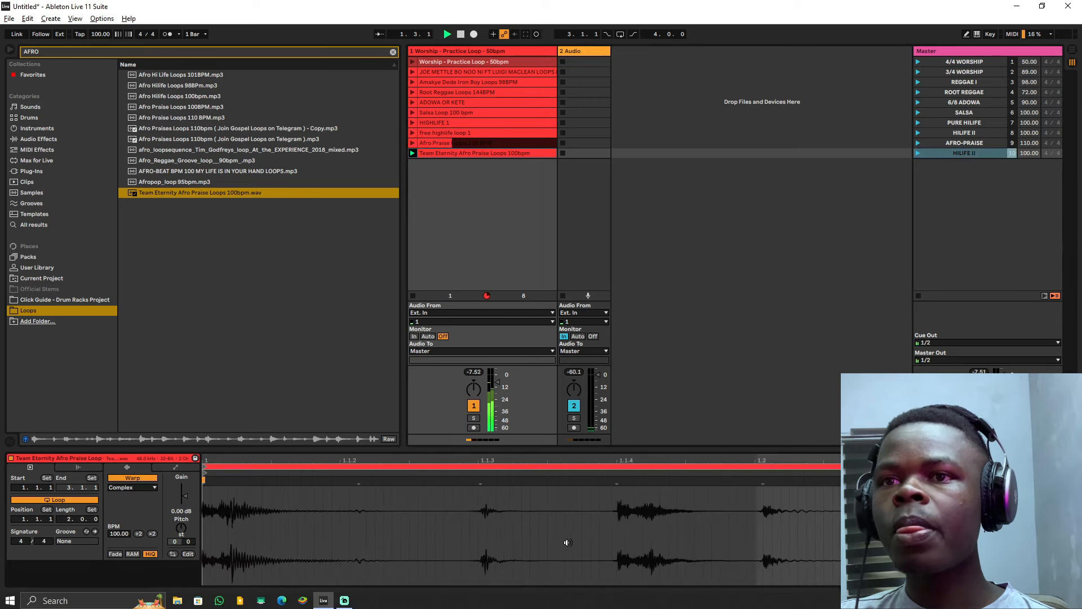
scroll(567, 542, "down", 3)
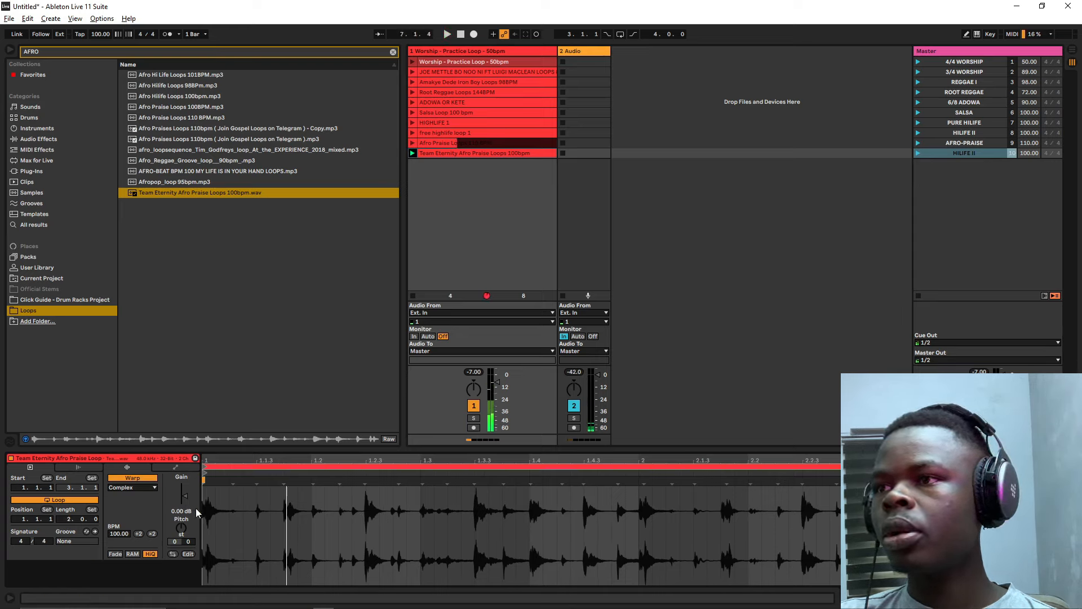
scroll(204, 515, "up", 10)
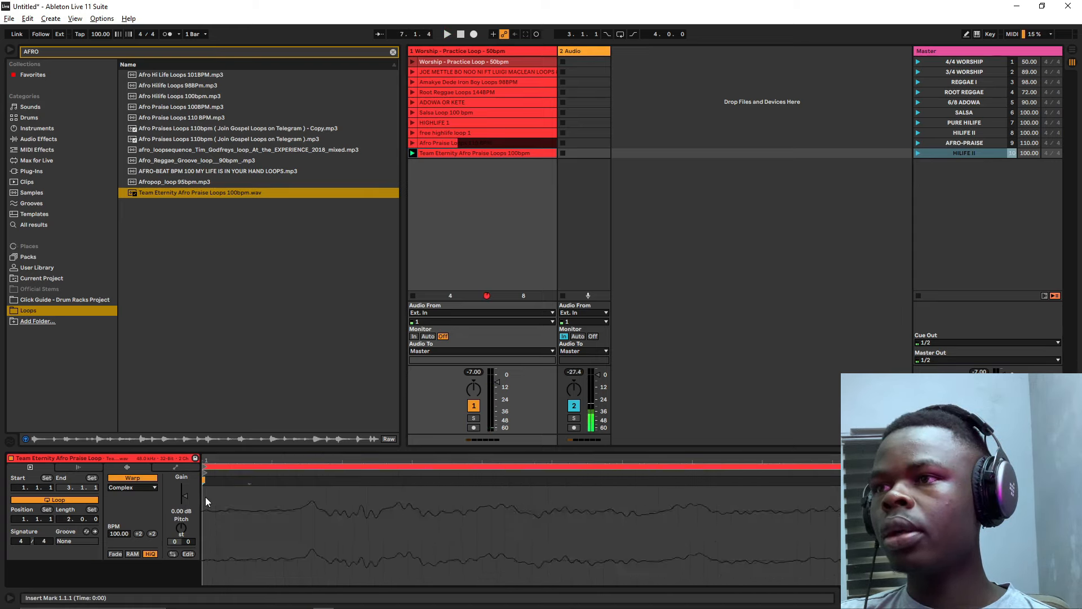
mouse_move(205, 483)
left_mouse_down()
mouse_move(413, 496)
mouse_move(301, 532)
left_mouse_up()
key("space")
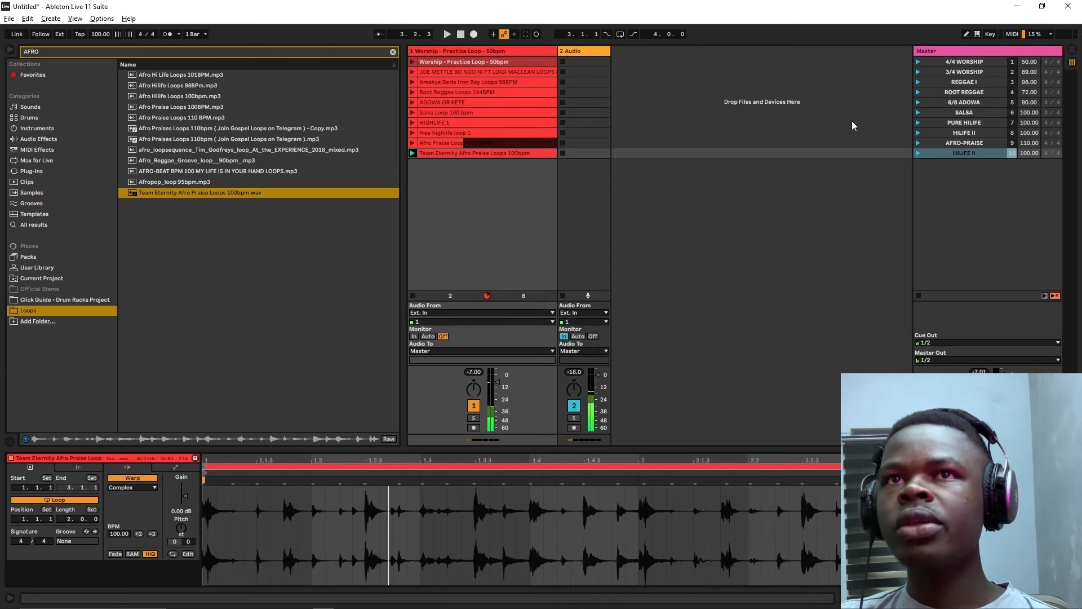
left_click(951, 157)
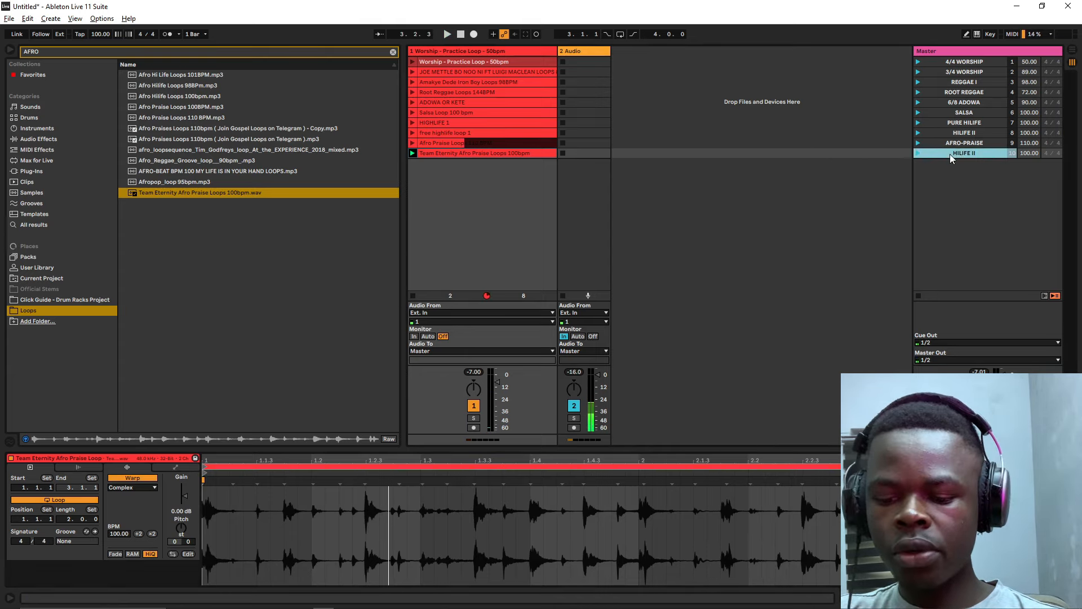
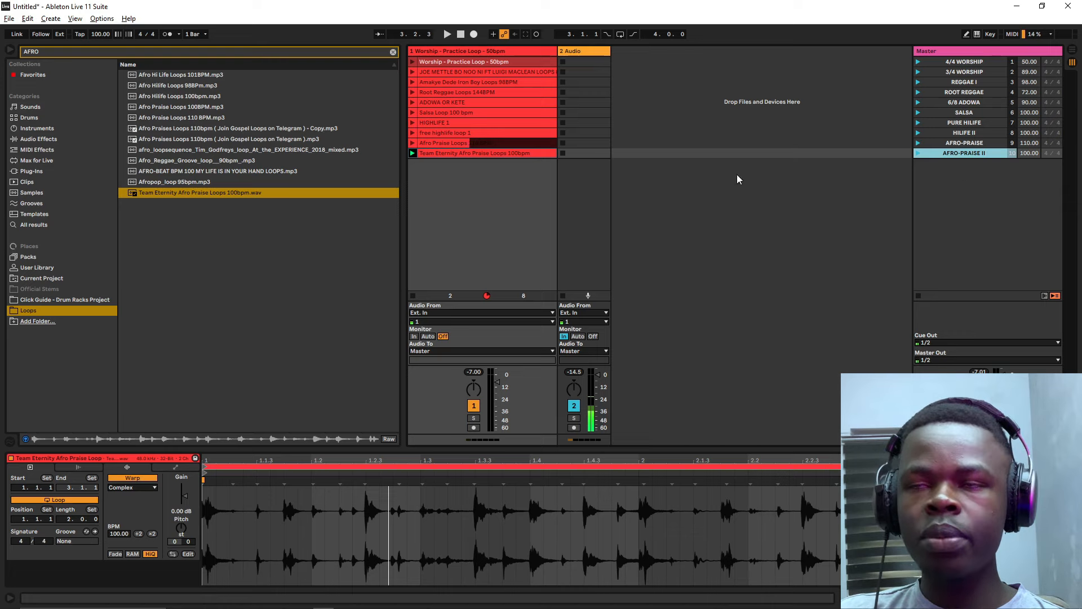
- Insert scenes 11 and 12 from the clip area's context menu, one after the other
right_click(483, 175)
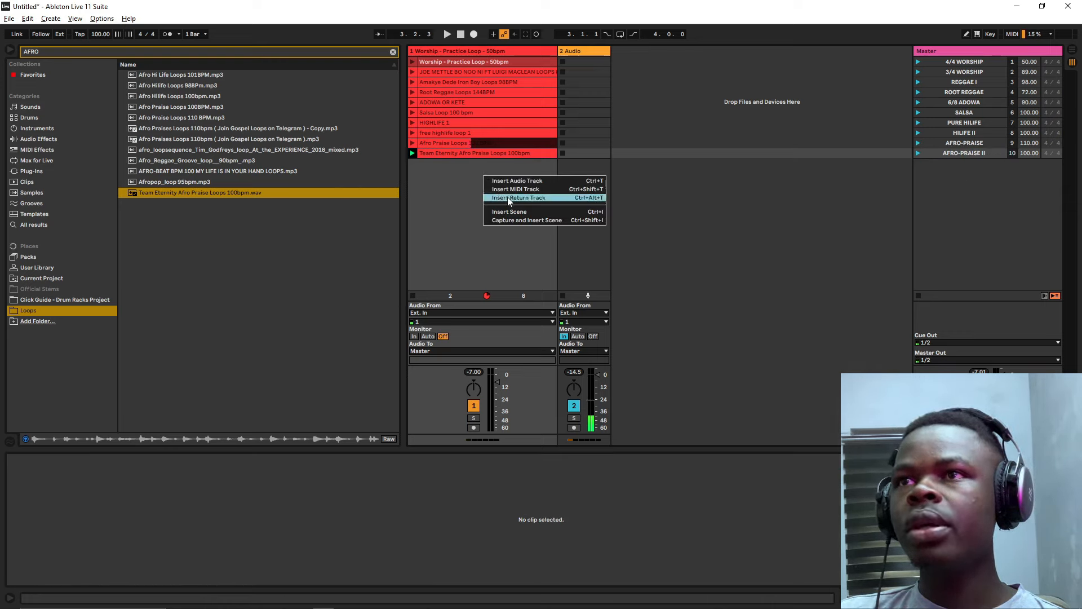
left_click(507, 211)
right_click(489, 192)
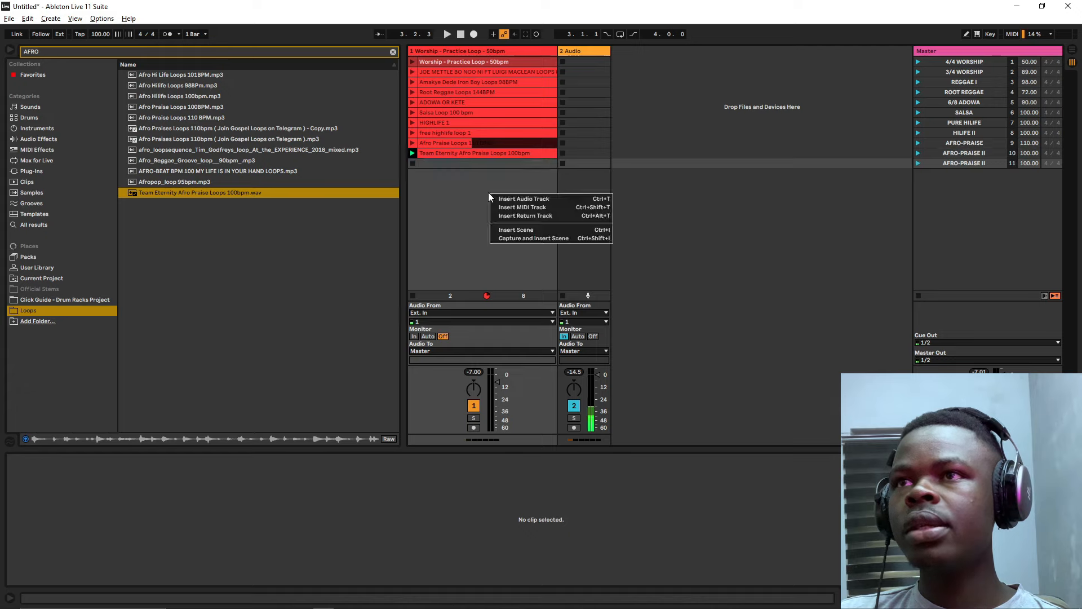
left_click(500, 230)
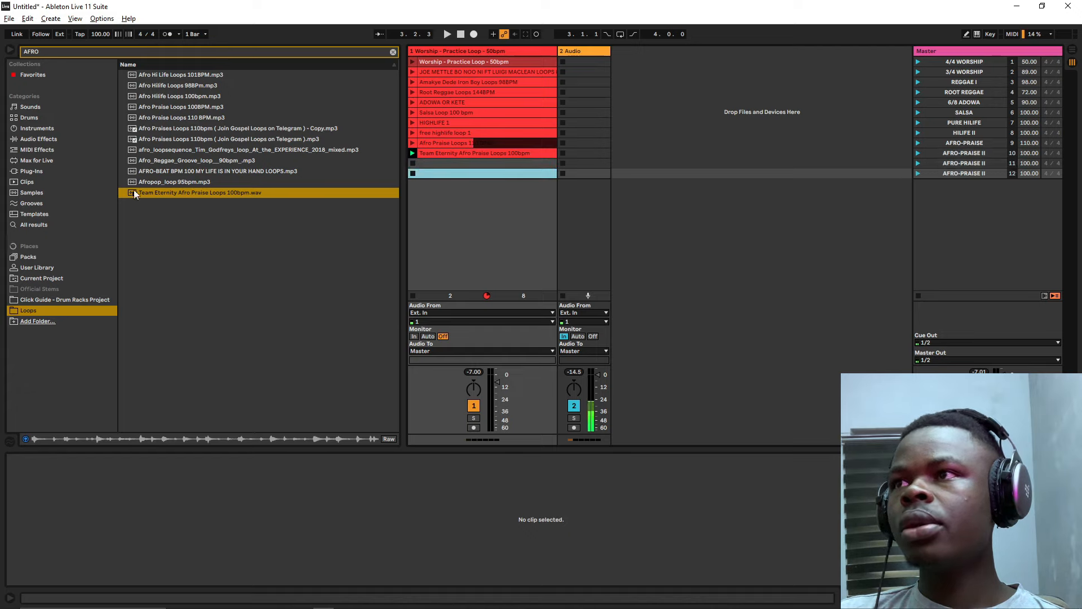
- Replace the AFRO browser search with PRAISE and select Hot Praises Loops 130 bpm.mp3
key("ctrl+a")
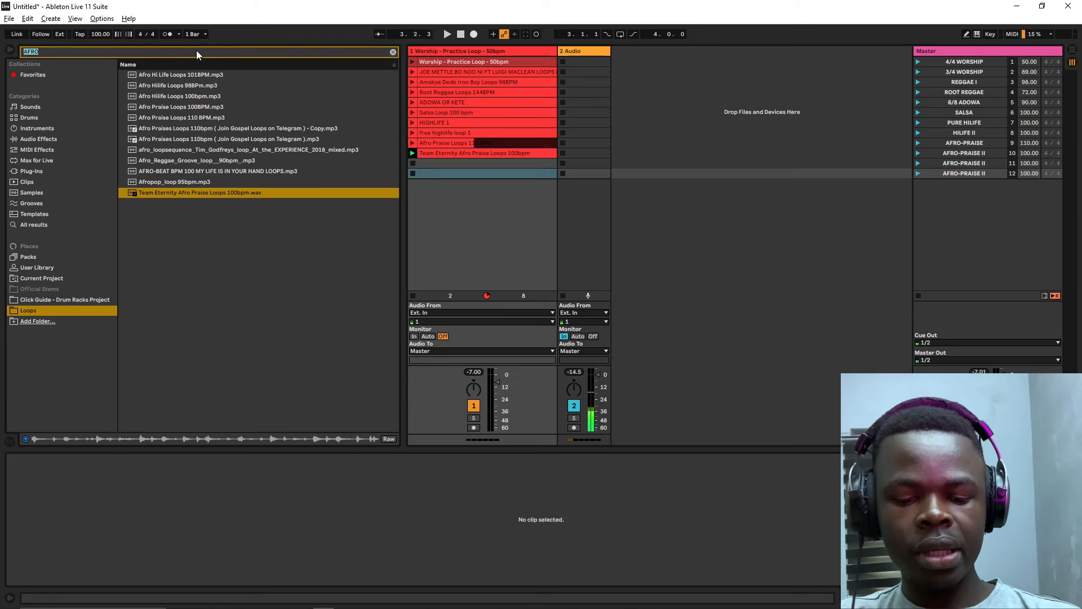
type("PRAISE")
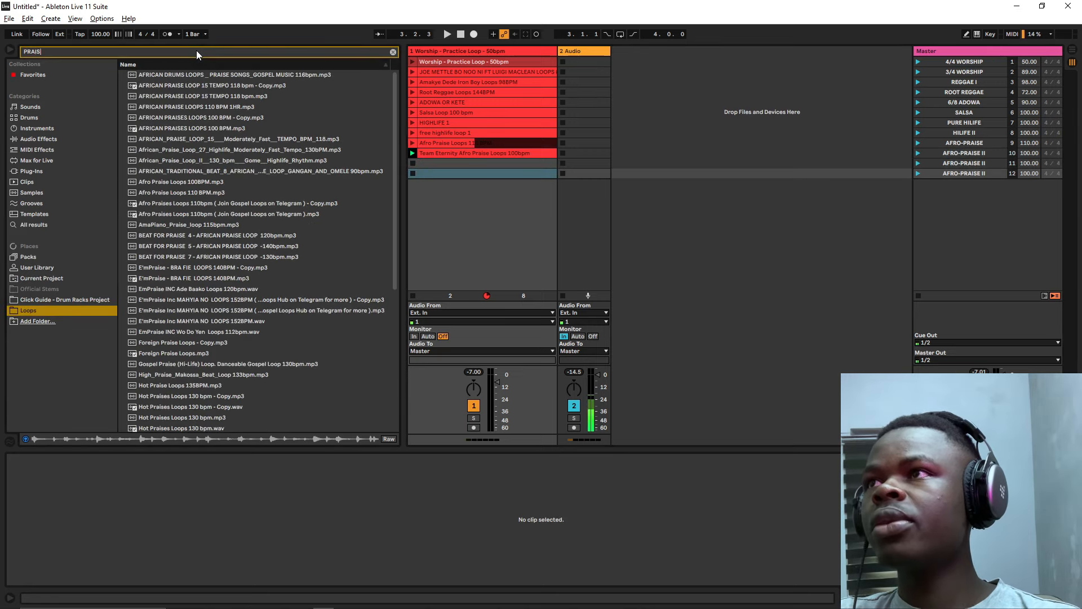
left_click(205, 85)
scroll(186, 338, "down", 2)
left_click(185, 373)
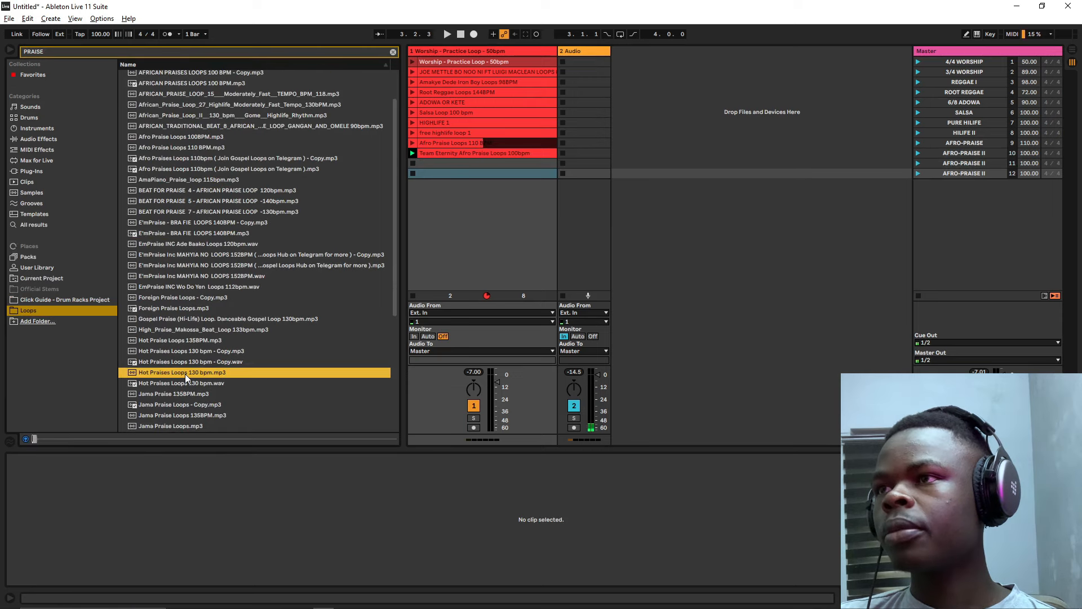
scroll(185, 374, "down", 2)
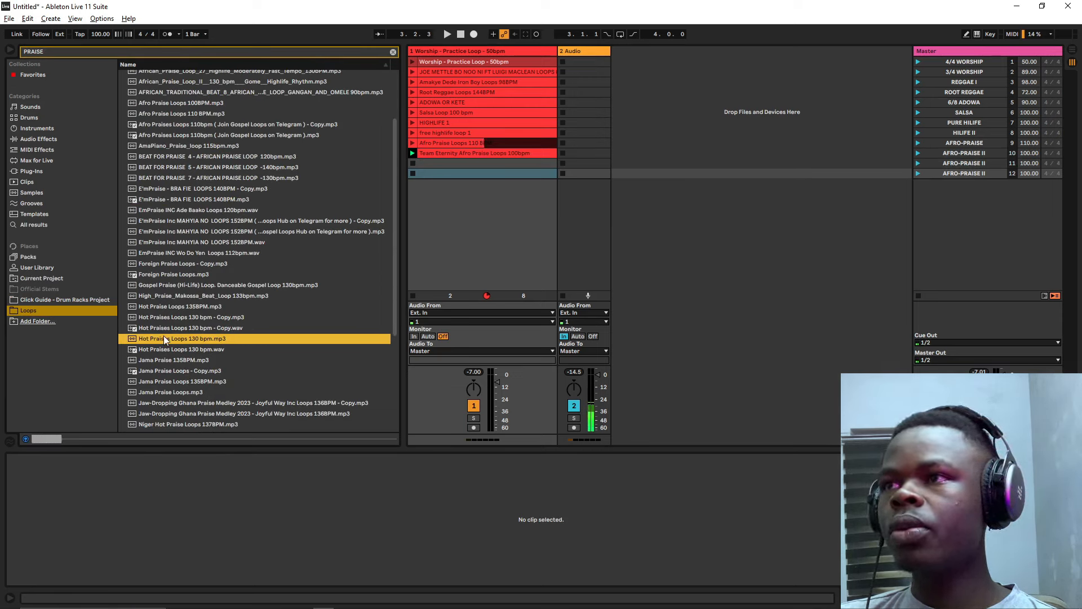
- Drop the Hot Praises loop into track 1's scene 11 slot and set scene tempo 130
left_click_drag(164, 341, 466, 164)
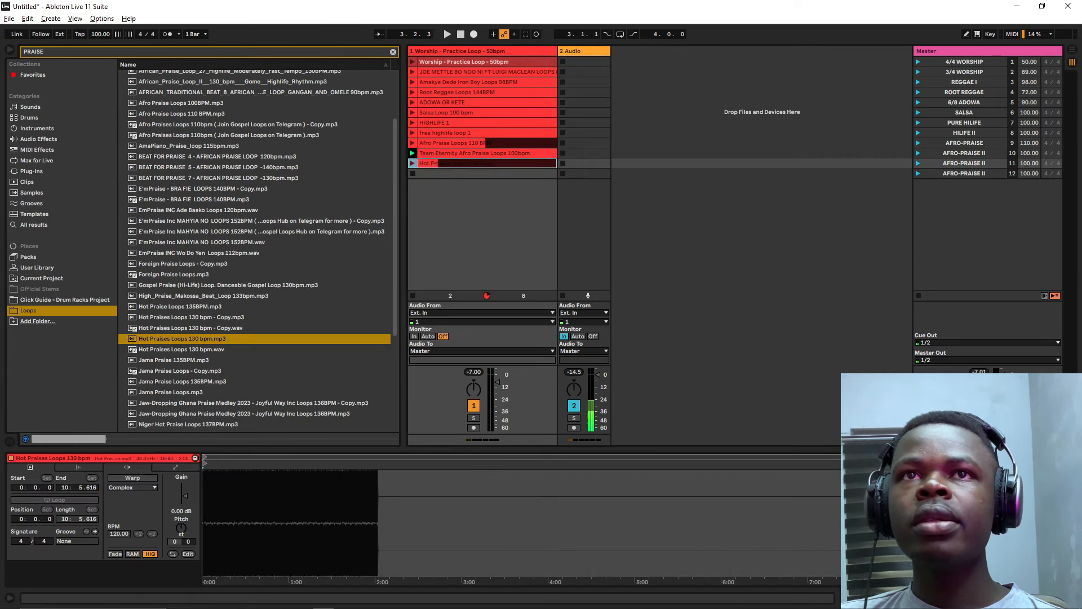
type("130")
key("Return")
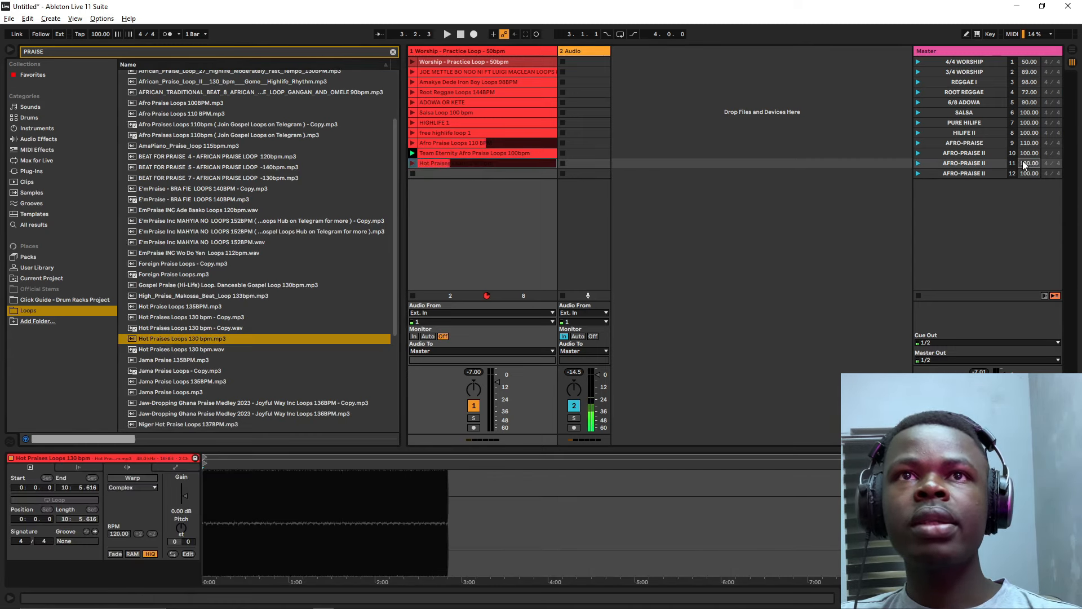
- Warp the Hot Praises clip with a clip tempo of 130 BPM
left_click(126, 476)
left_click(128, 478)
left_click(128, 477)
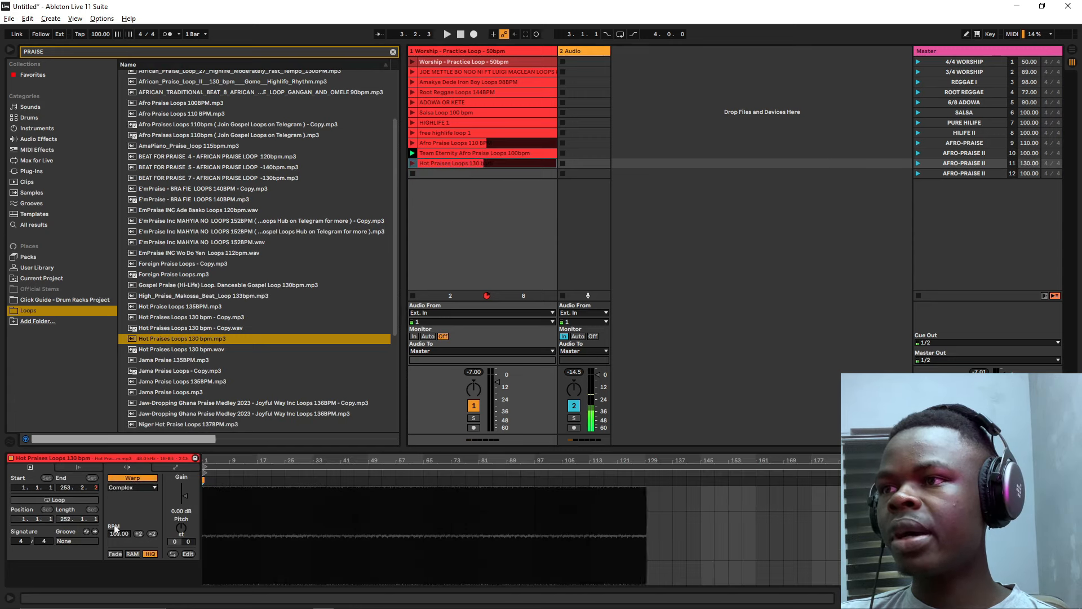
type("130")
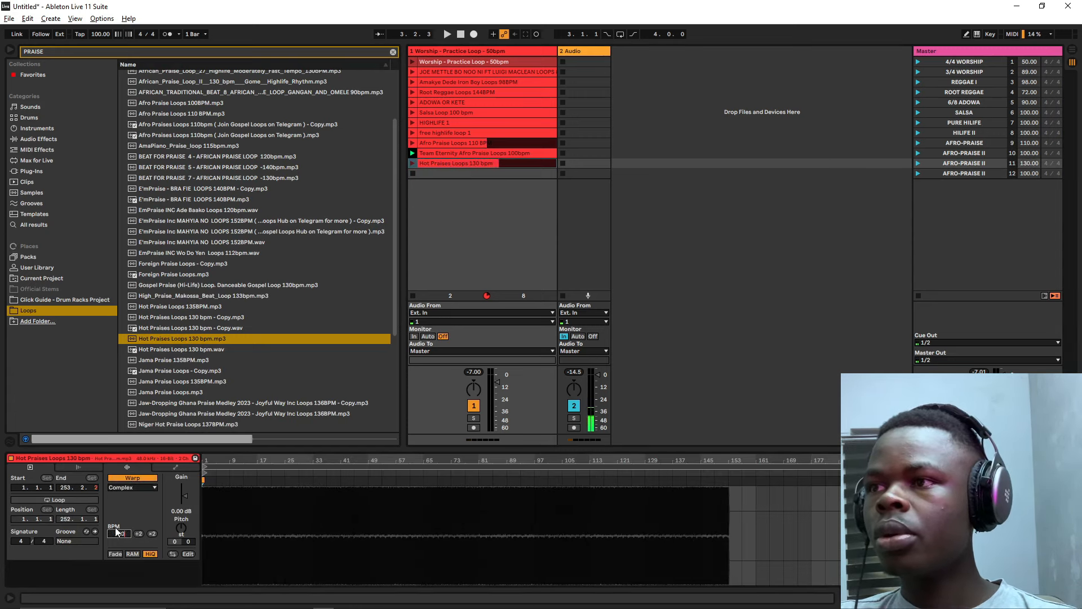
key("Return")
- Loop the clip over 2 bars and line up its waveform start with bar 1
left_click(43, 500)
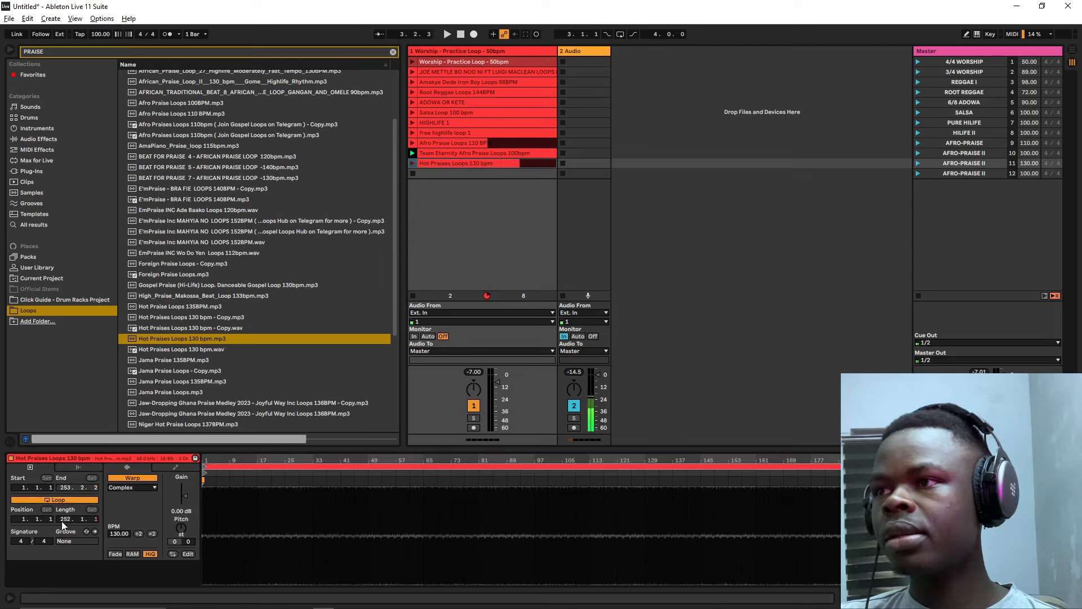
type("2")
key("Return")
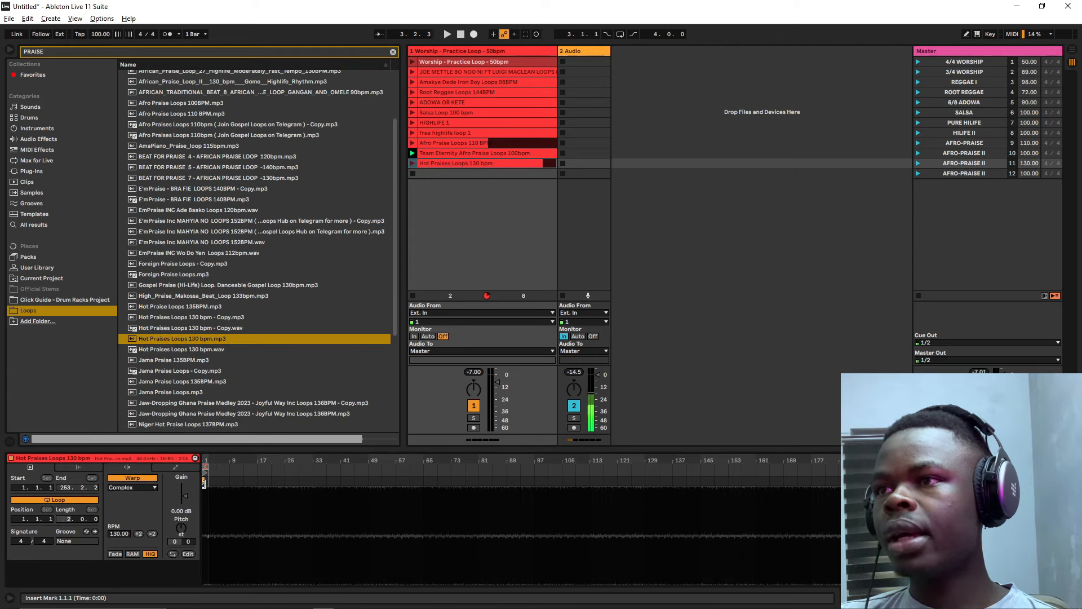
scroll(204, 485, "up", 10)
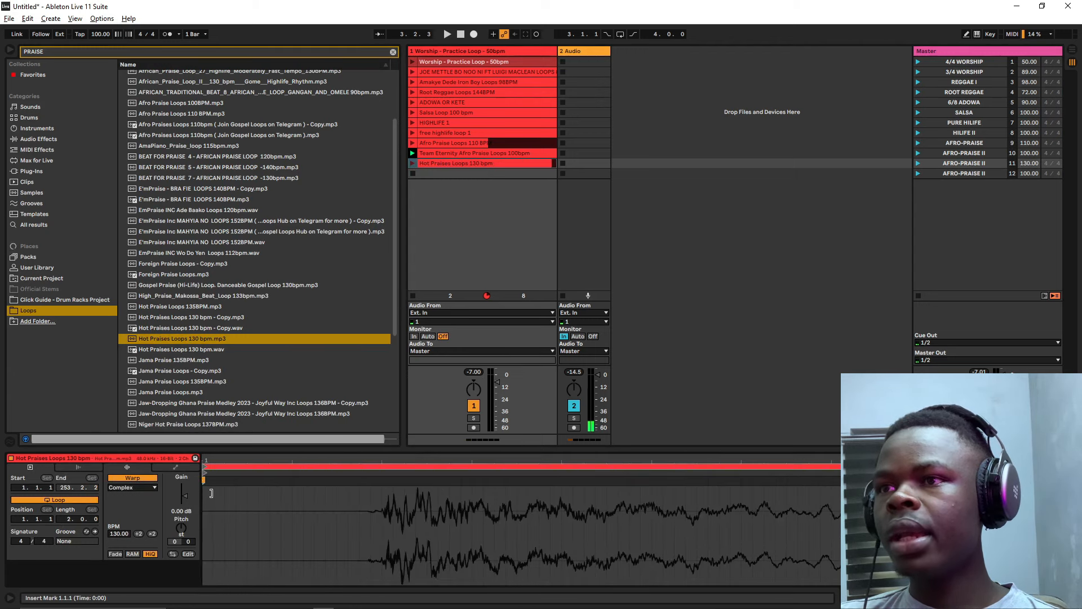
mouse_move(212, 493)
left_mouse_down()
mouse_move(239, 507)
mouse_move(126, 517)
mouse_move(384, 518)
left_mouse_up()
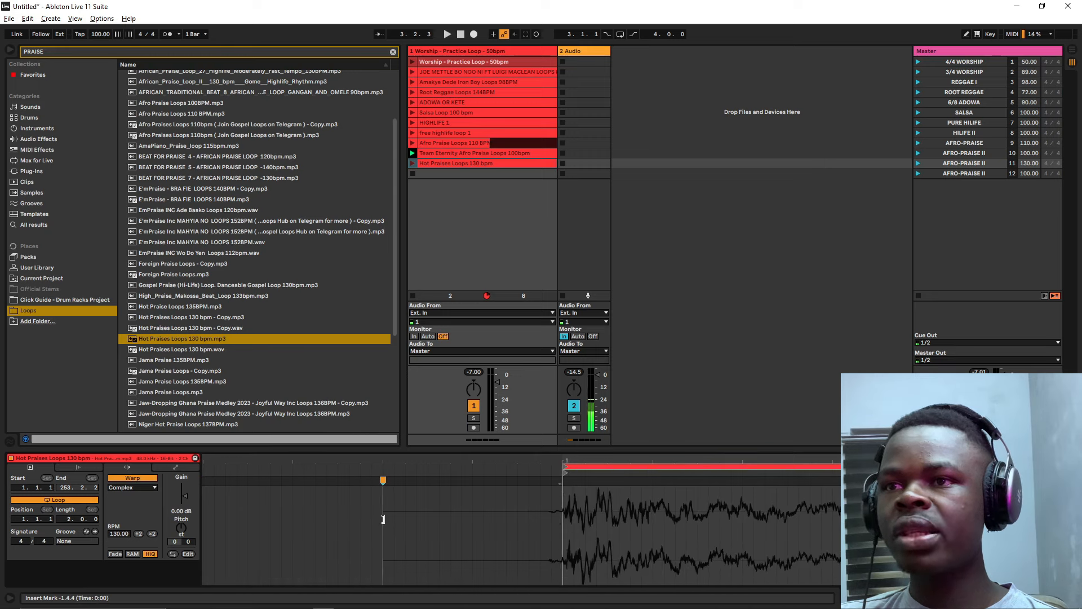
scroll(527, 534, "up", 5)
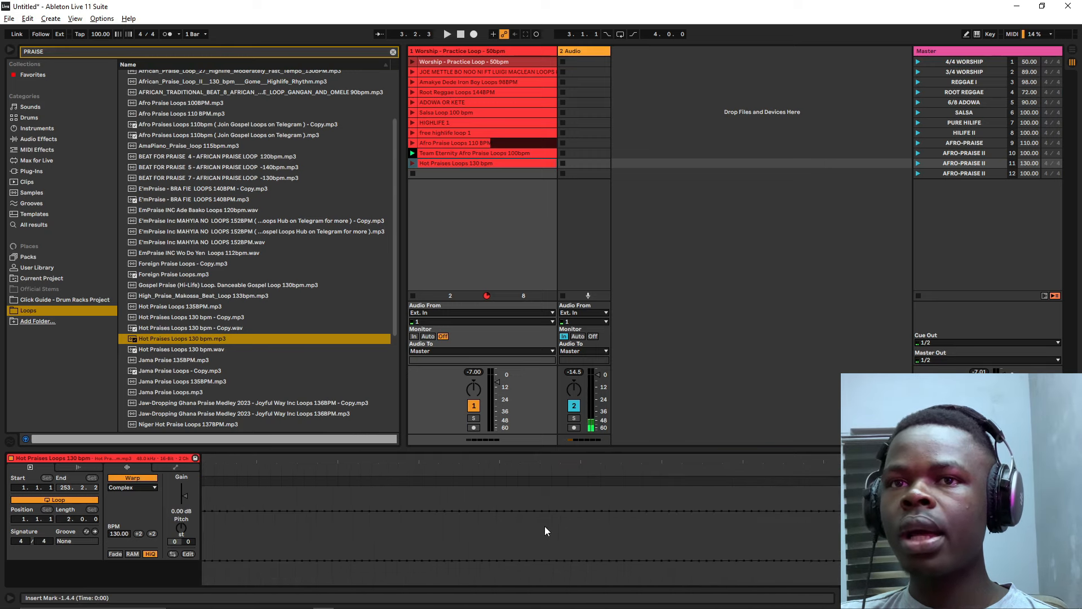
scroll(325, 517, "down", 3)
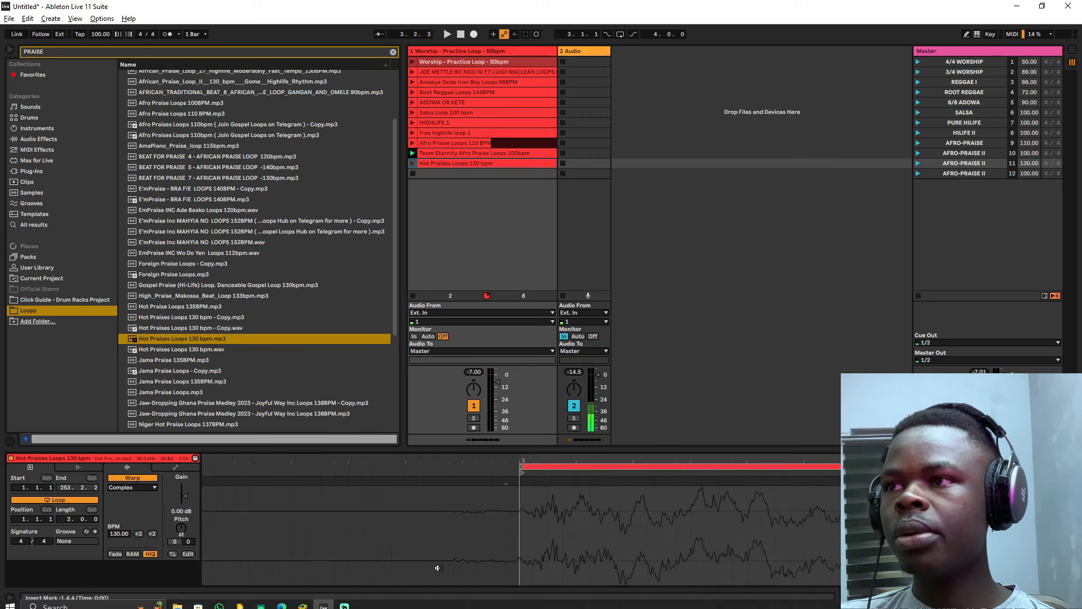
scroll(438, 542, "up", 5)
scroll(438, 542, "down", 5)
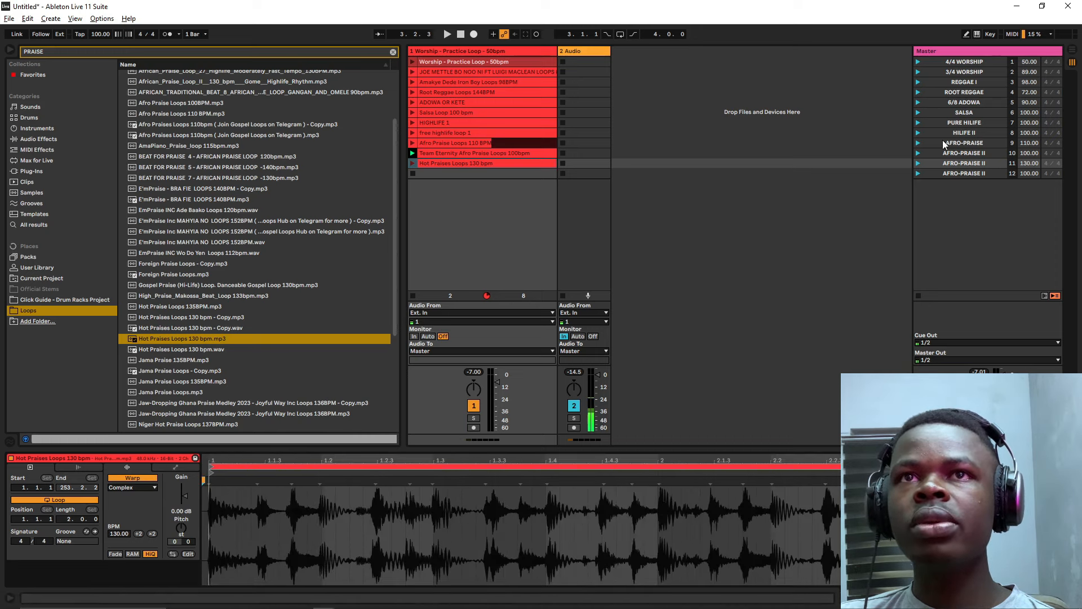
- Audition scene 11's Hot Praises loop, select scene 11, and preview Jama Praise 135BPM.mp3
left_click(918, 163)
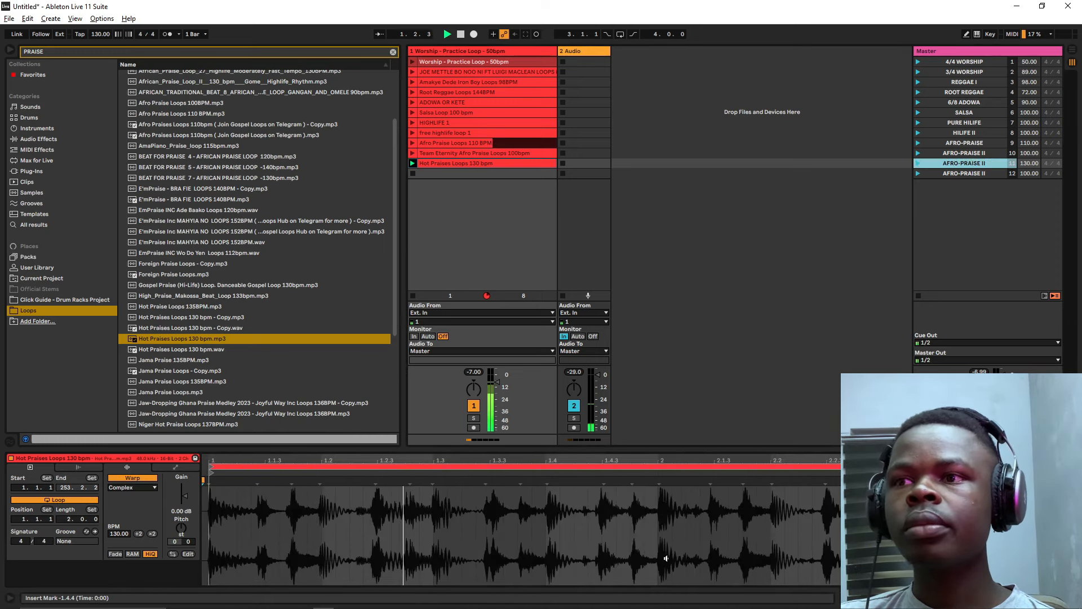
scroll(595, 549, "down", 10)
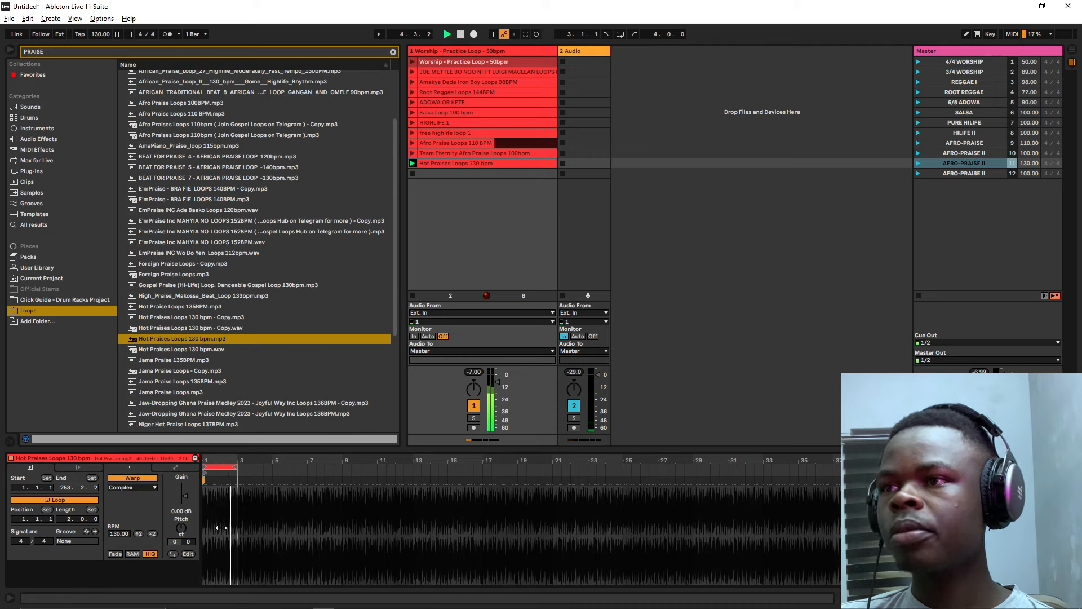
scroll(221, 526, "up", 10)
scroll(221, 528, "up", 10)
scroll(540, 539, "down", 8)
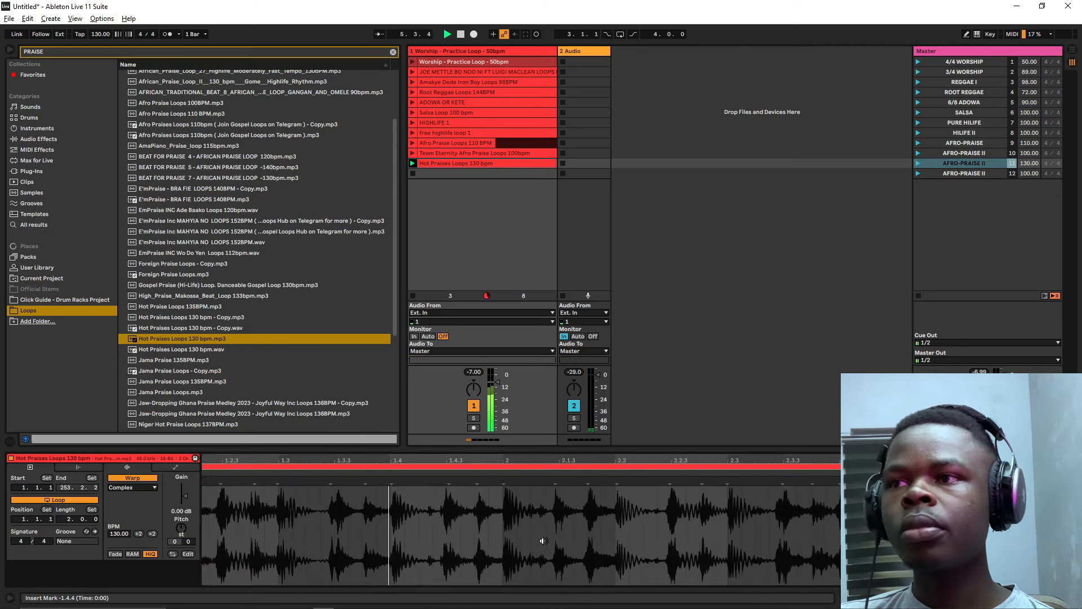
key("space")
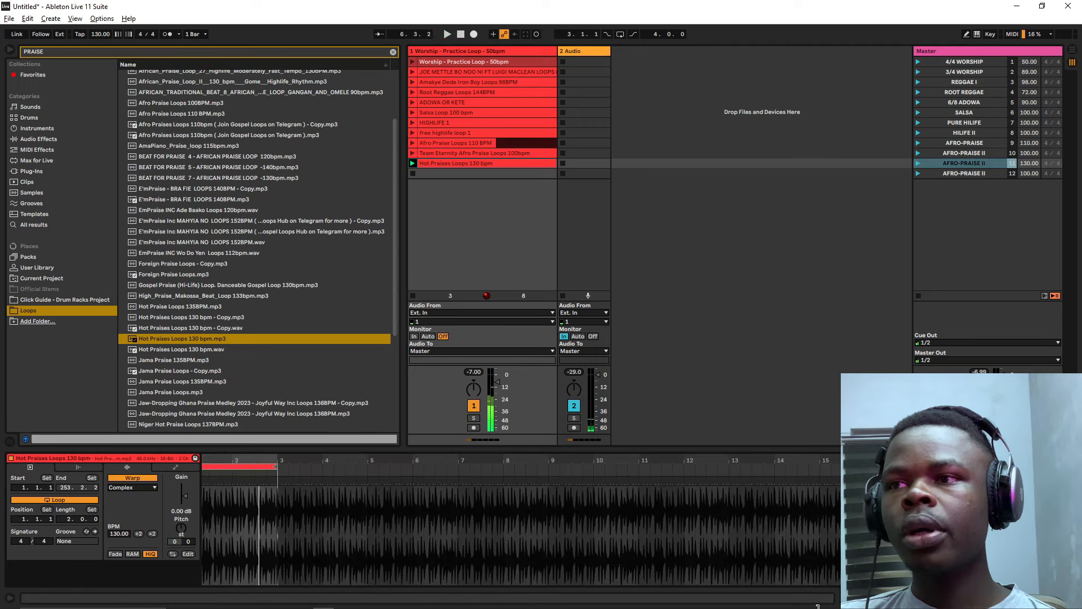
scroll(227, 541, "up", 10)
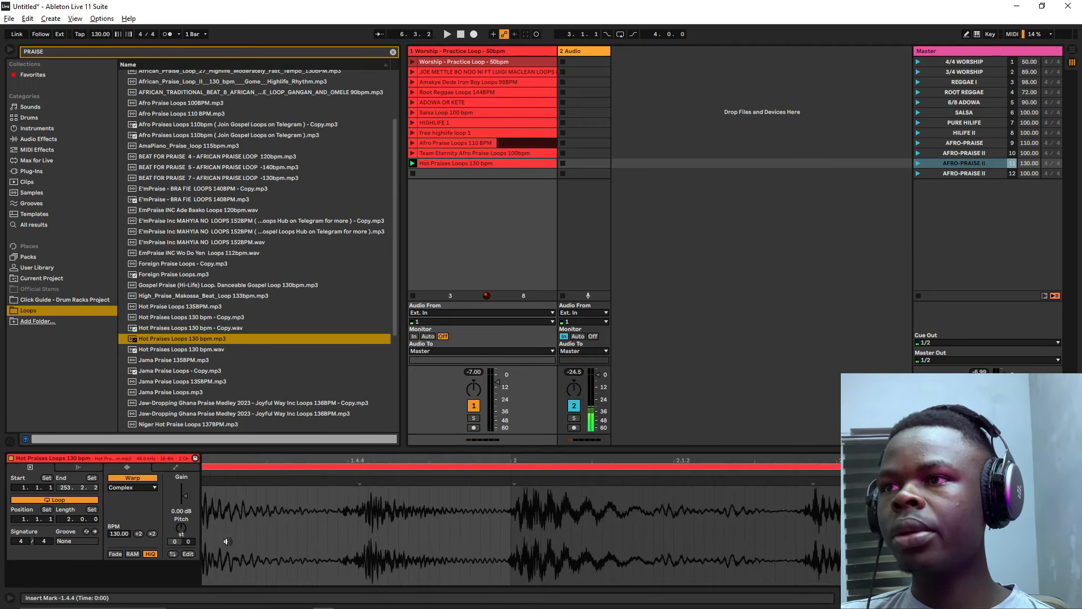
left_click(958, 163)
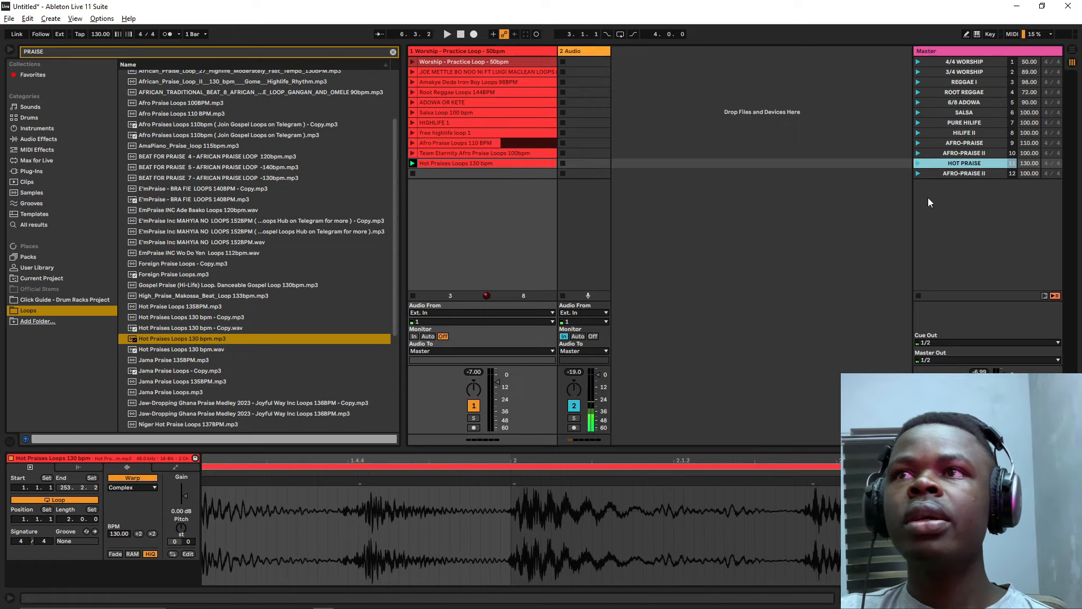
left_click(147, 361)
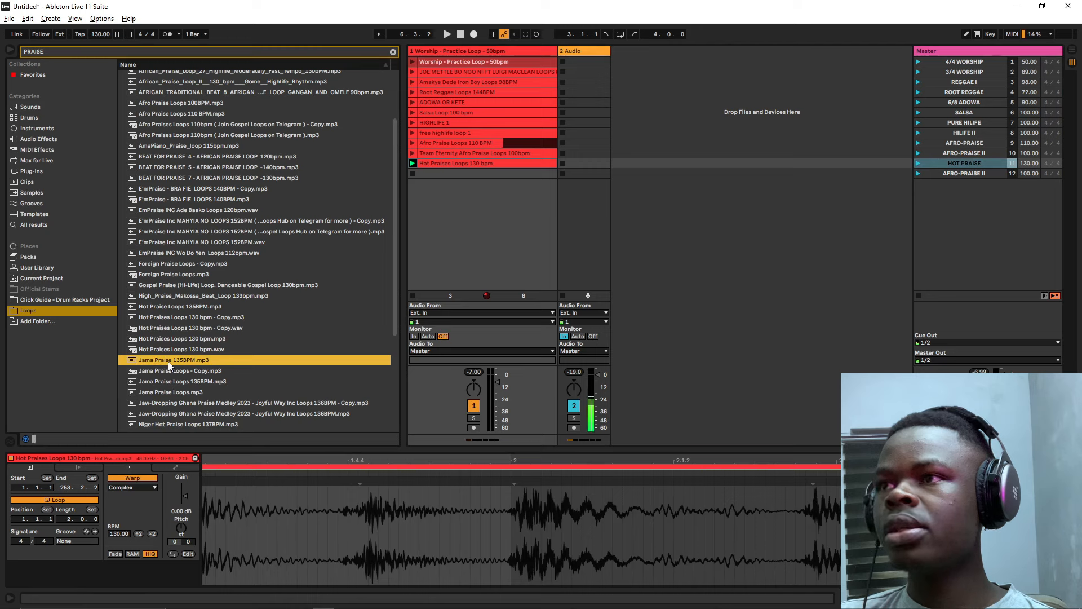
- Place Jama Praise 135BPM in scene 12 with scene tempo 135, warped at 135 BPM
left_click_drag(374, 253, 461, 174)
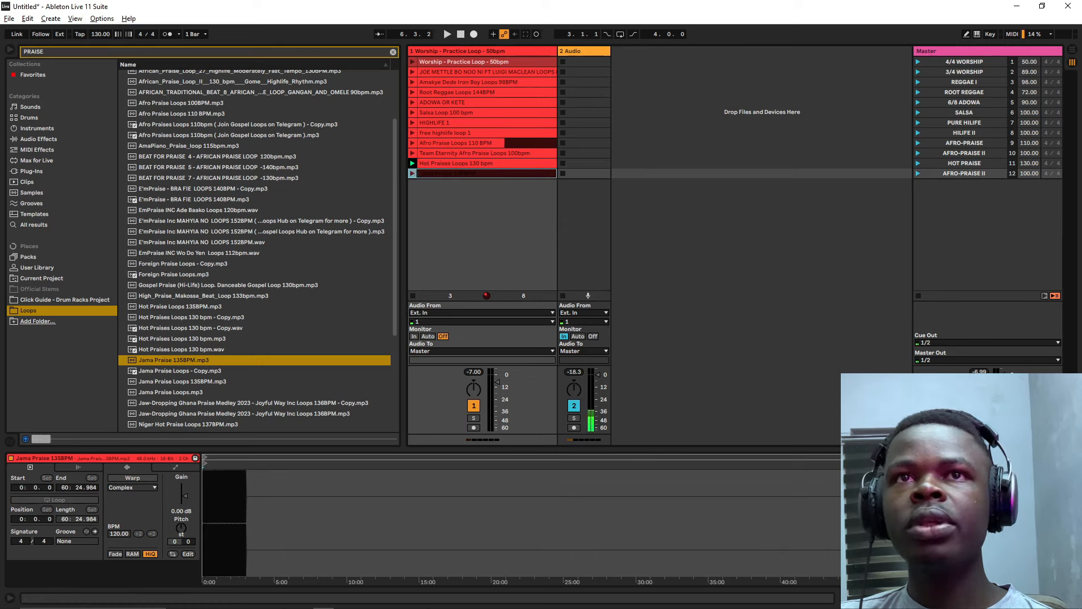
key("Return")
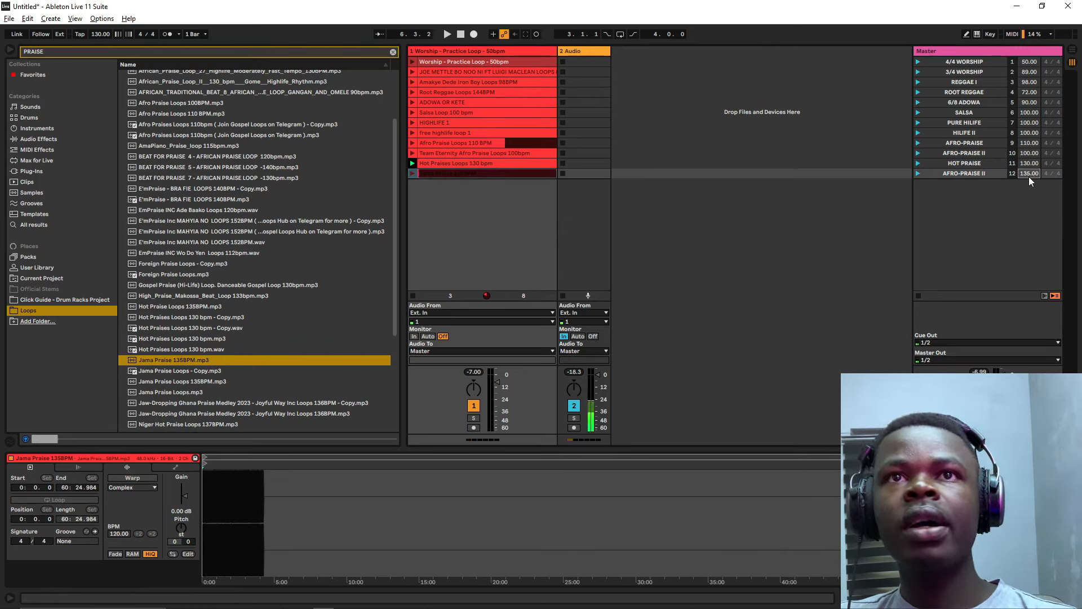
left_click(153, 478)
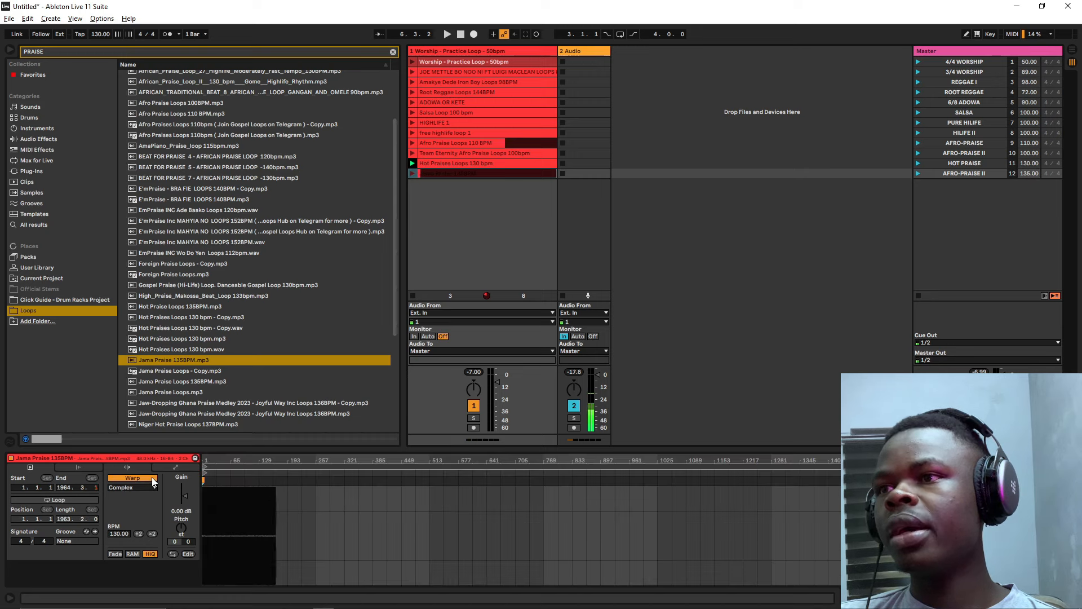
left_click(117, 533)
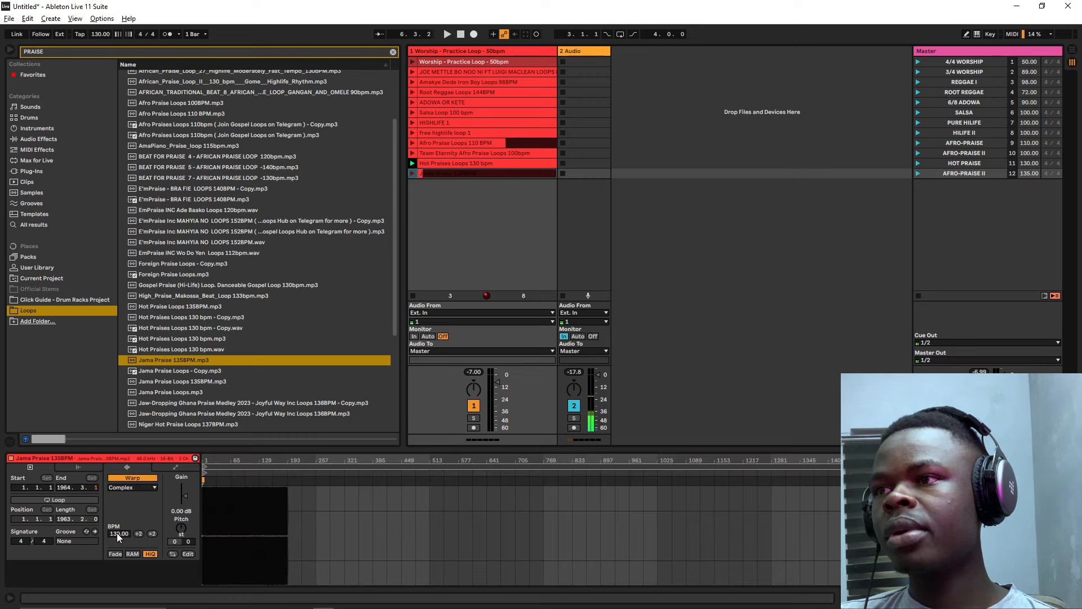
type("135")
key("Return")
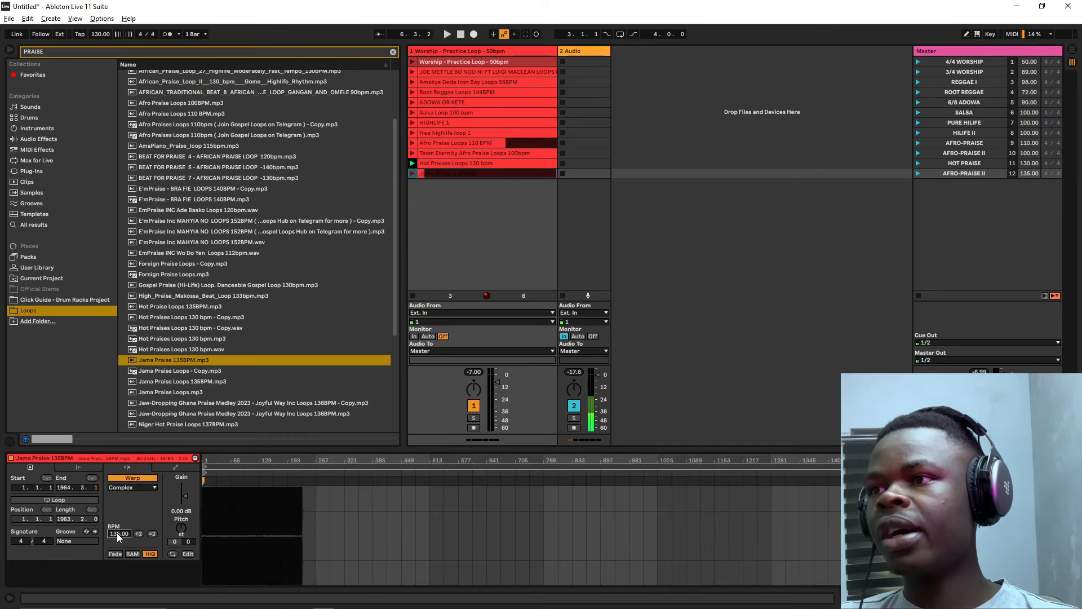
- Loop the Jama Praise clip at 1000 bars and align its first beat with bar 1
left_click(76, 500)
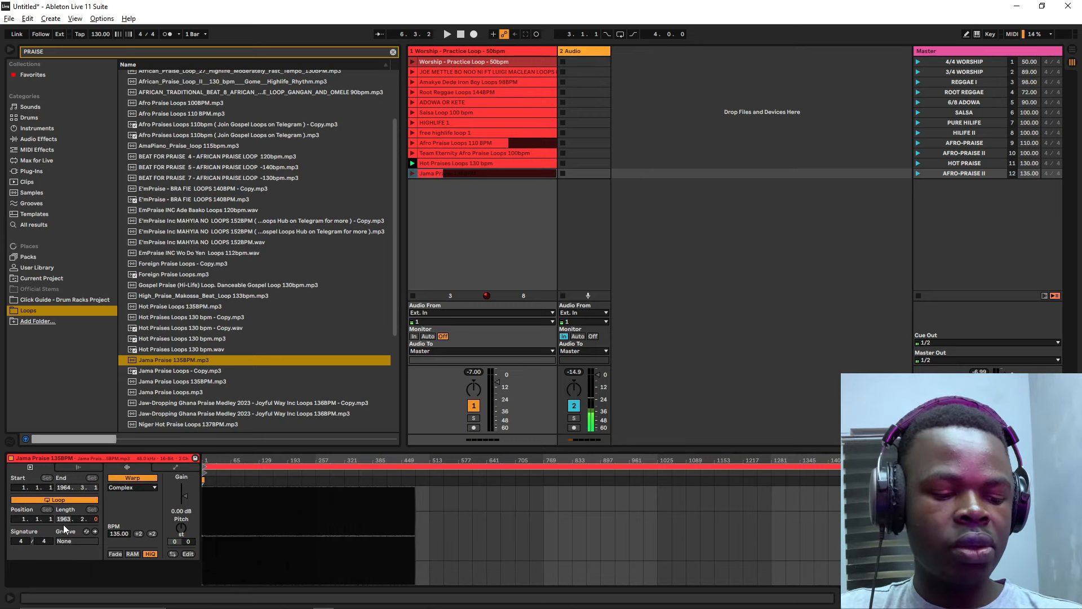
type("100")
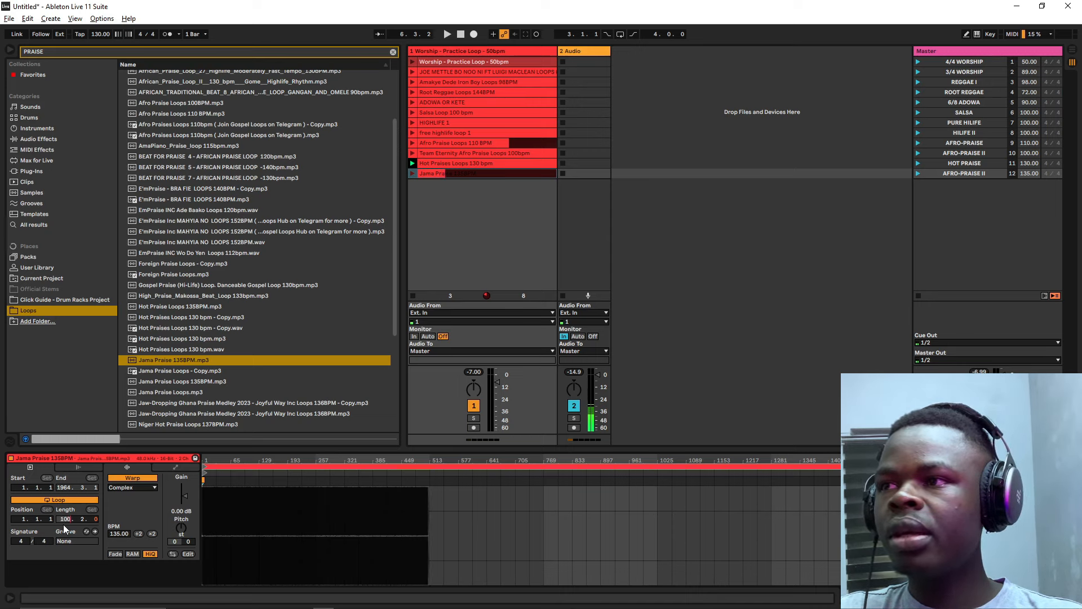
type("0")
key("Return")
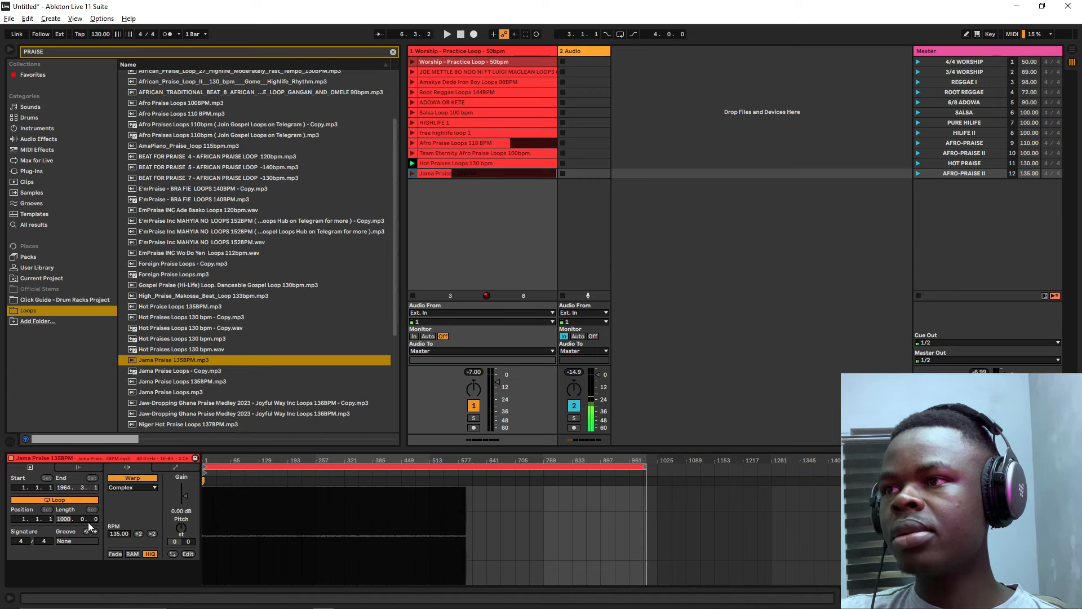
left_click(211, 523)
key("plus")
key("plus")
key("plus")
key("plus")
key("plus")
key("plus")
key("plus")
key("plus")
key("plus")
key("plus")
key("plus")
key("plus")
key("plus")
key("plus")
key("plus")
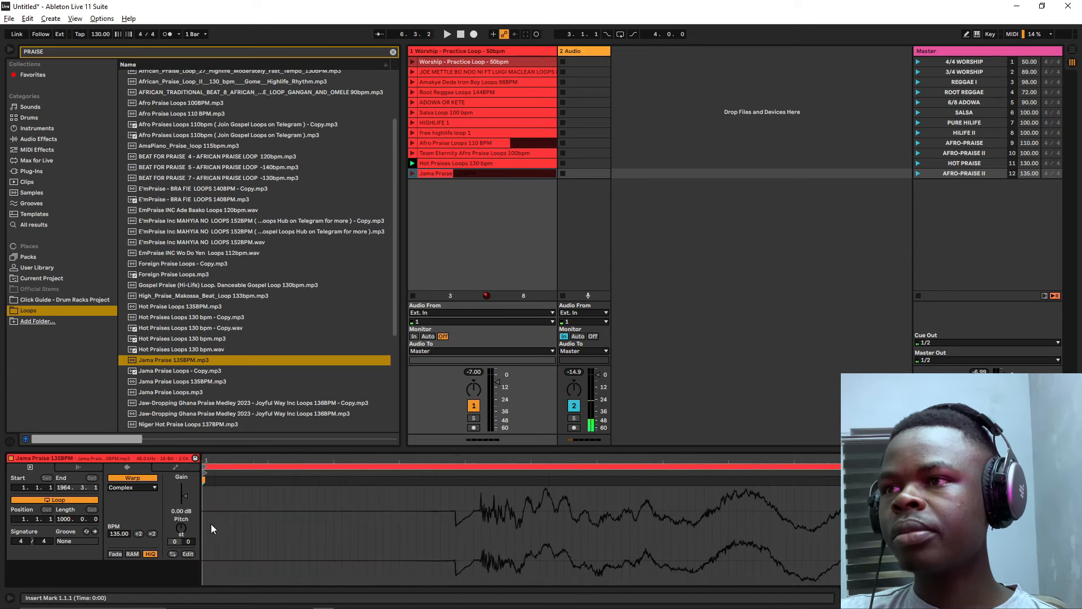
mouse_move(203, 481)
left_mouse_down()
mouse_move(170, 488)
mouse_move(266, 491)
left_mouse_up()
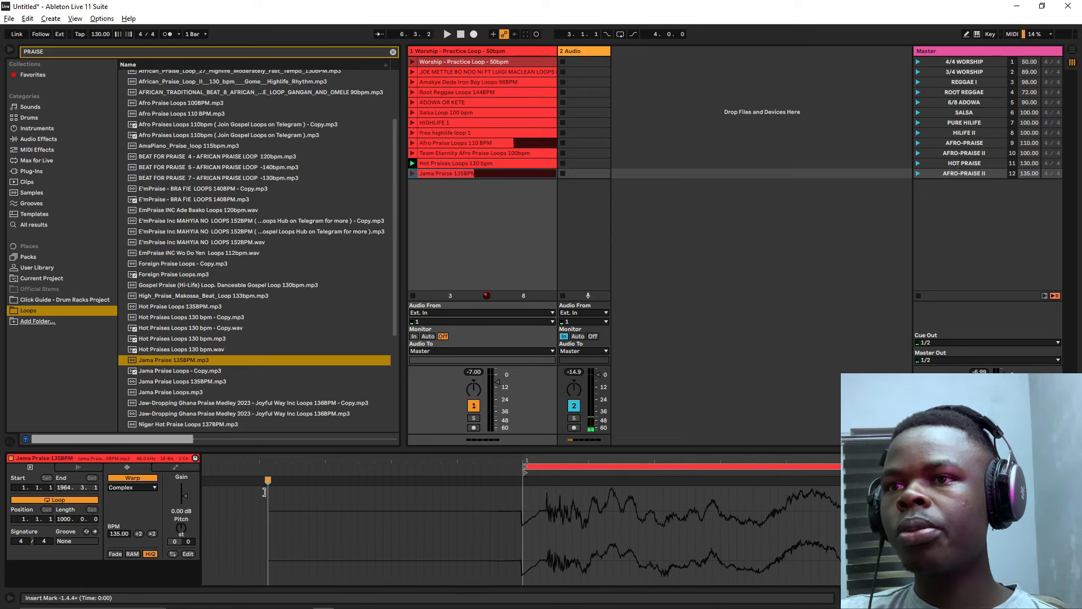
- Play the Jama Praise clip and check the region just before its first beat
key("space")
left_click(464, 481)
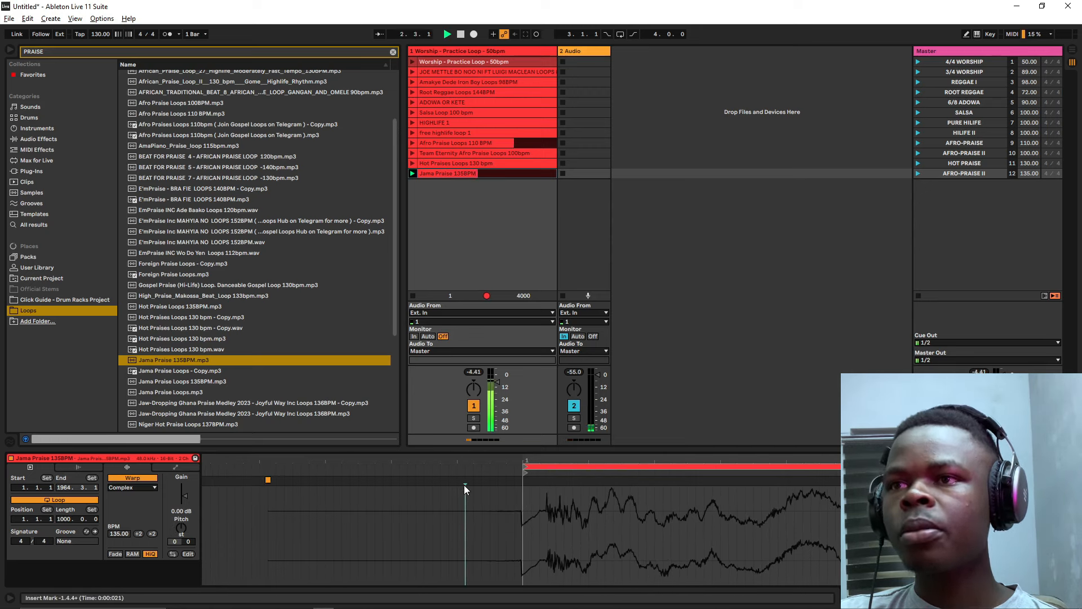
left_click_drag(464, 486, 454, 487)
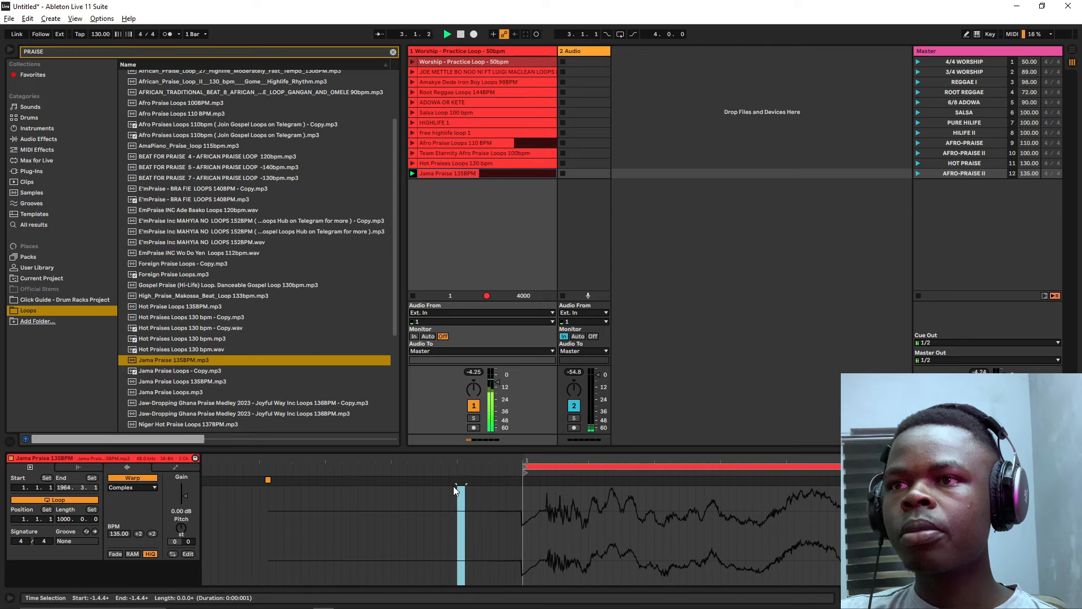
left_click(498, 502)
scroll(522, 486, "down", 15)
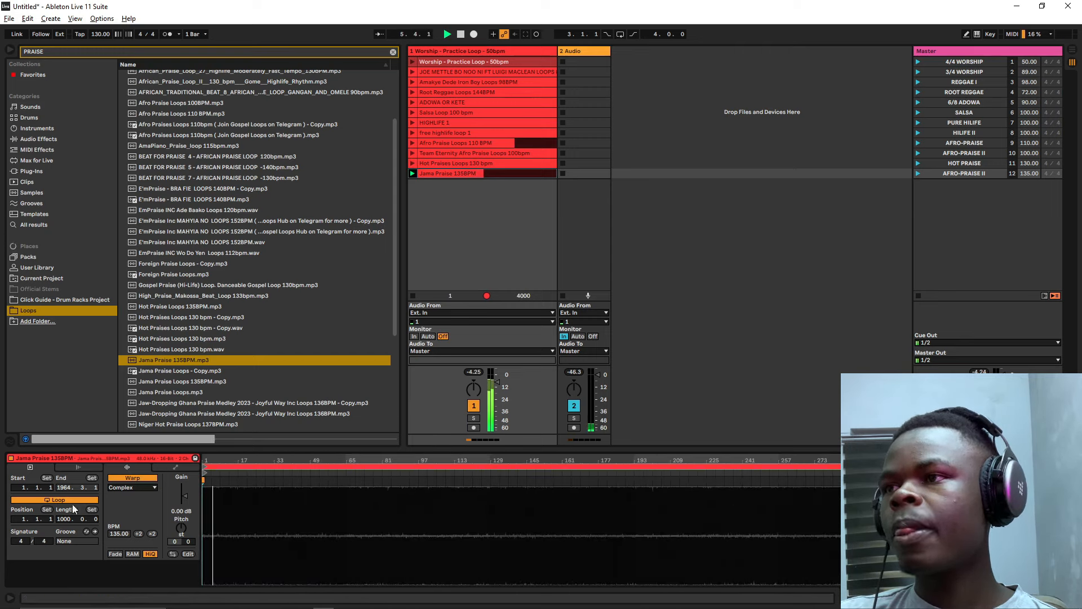
key("space")
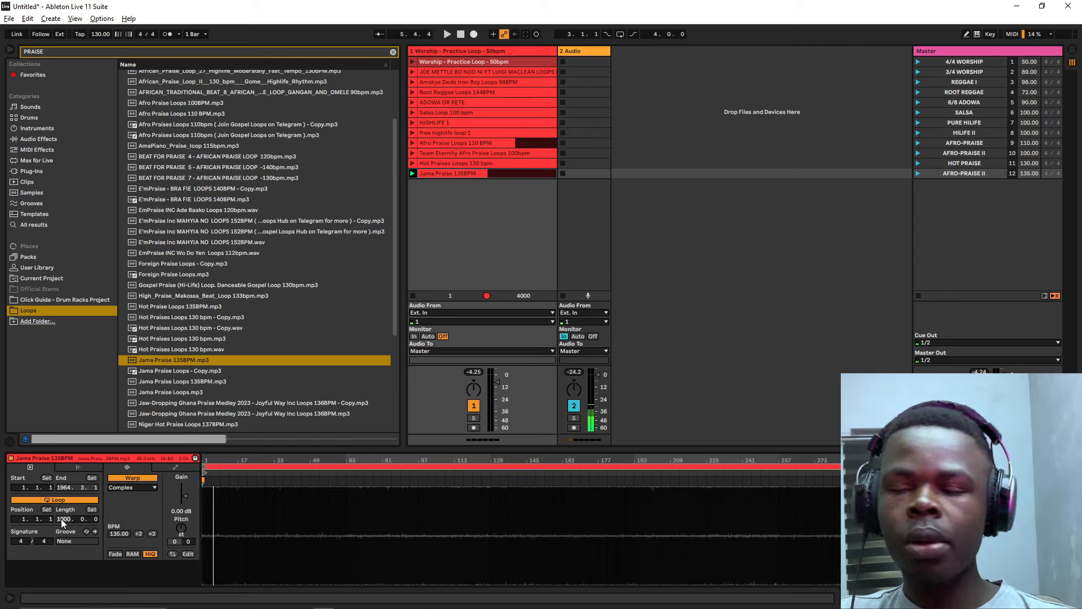
- Audition a 1-bar loop, restore the 1000-bar length, and launch scene 12 at 135 BPM
type("1")
key("Return")
key("space")
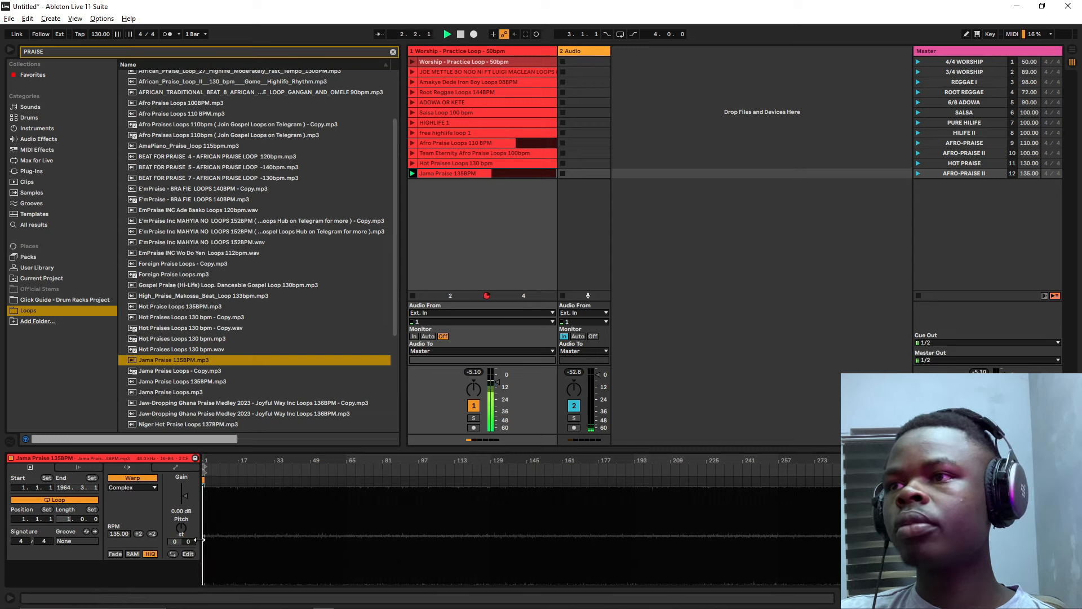
scroll(204, 540, "up", 10)
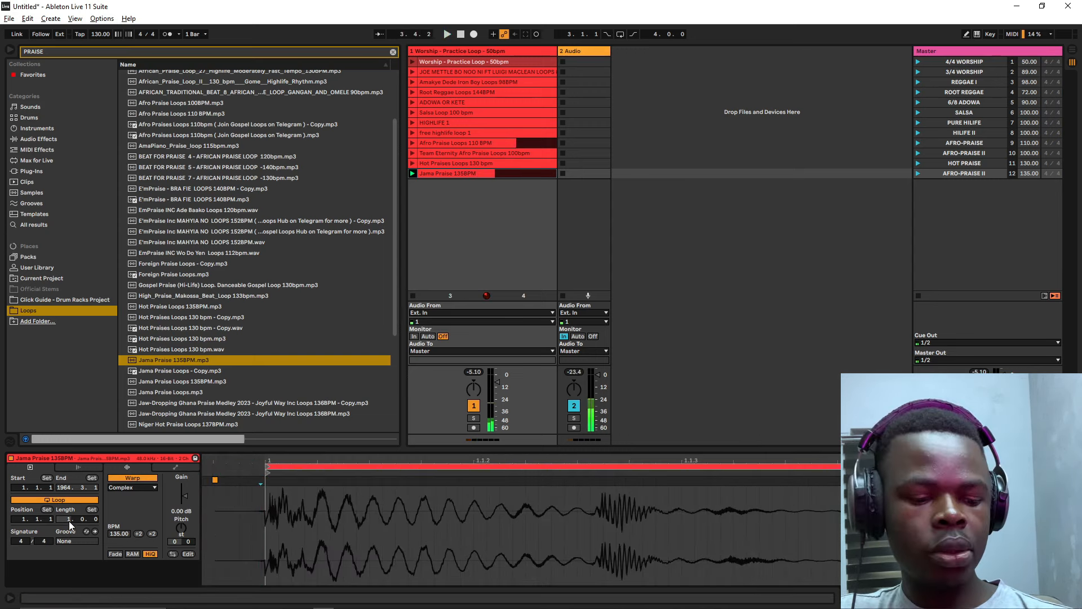
type("000")
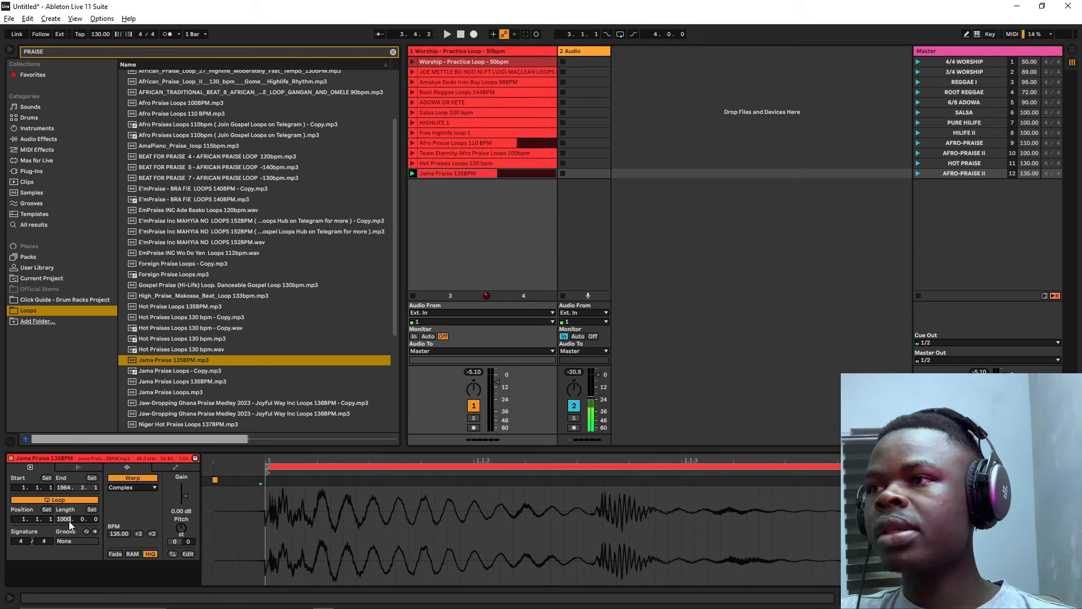
key("Return")
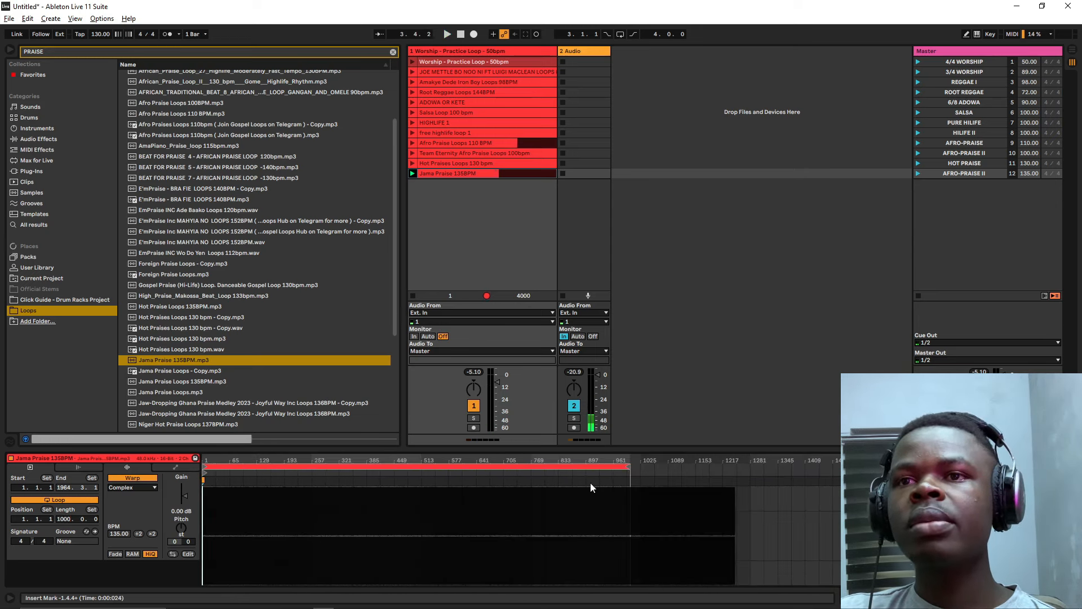
left_click(917, 174)
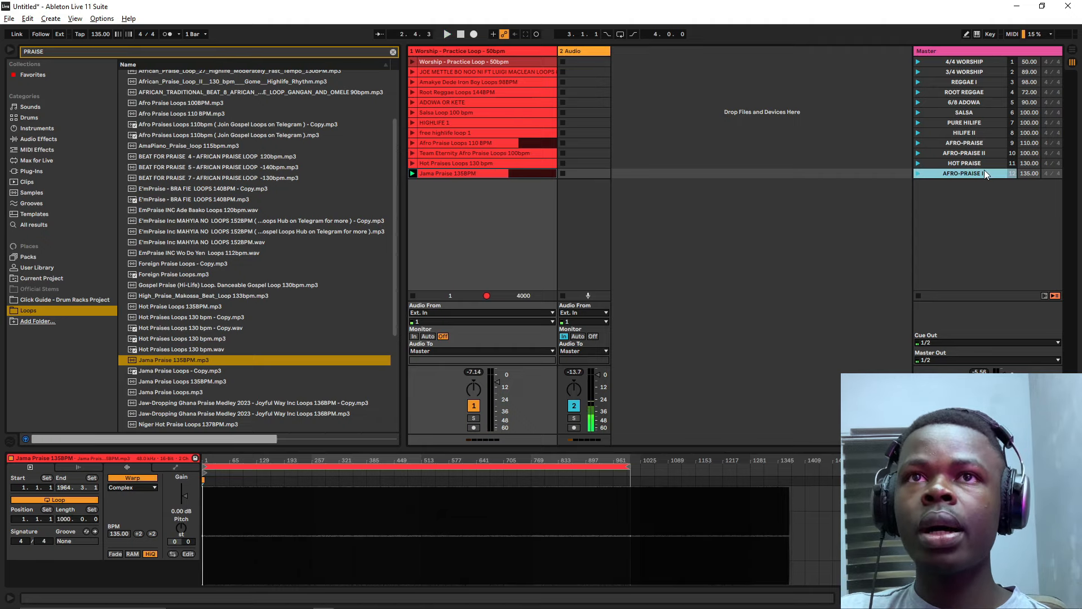
- Name scene 12 JAMA PRAISE, select the 4/4 WORSHIP scene, and enter Key Map mode
type("JAMA PRAISE")
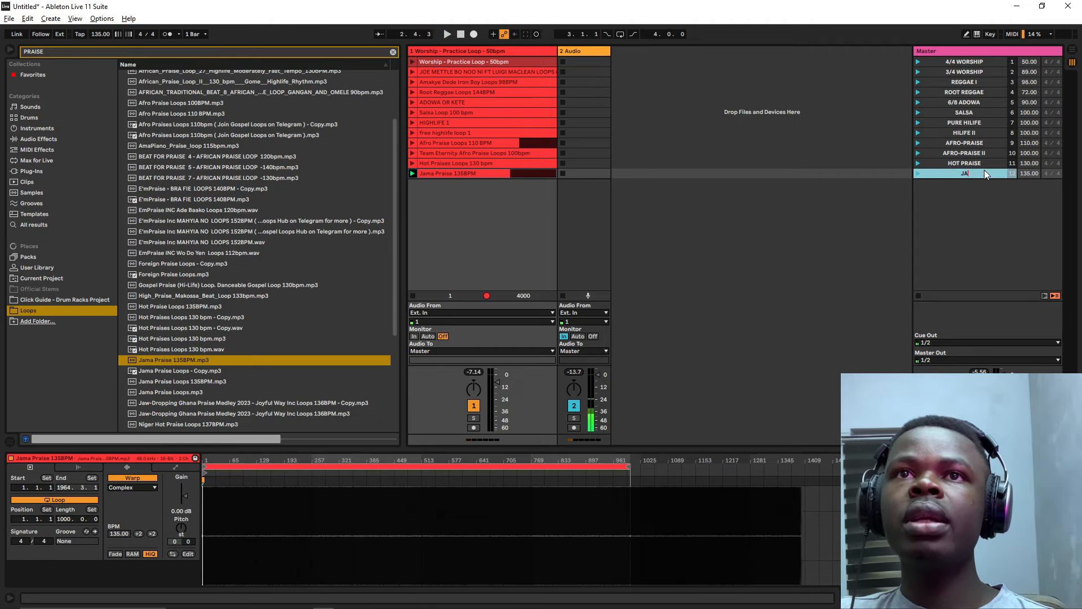
key("Return")
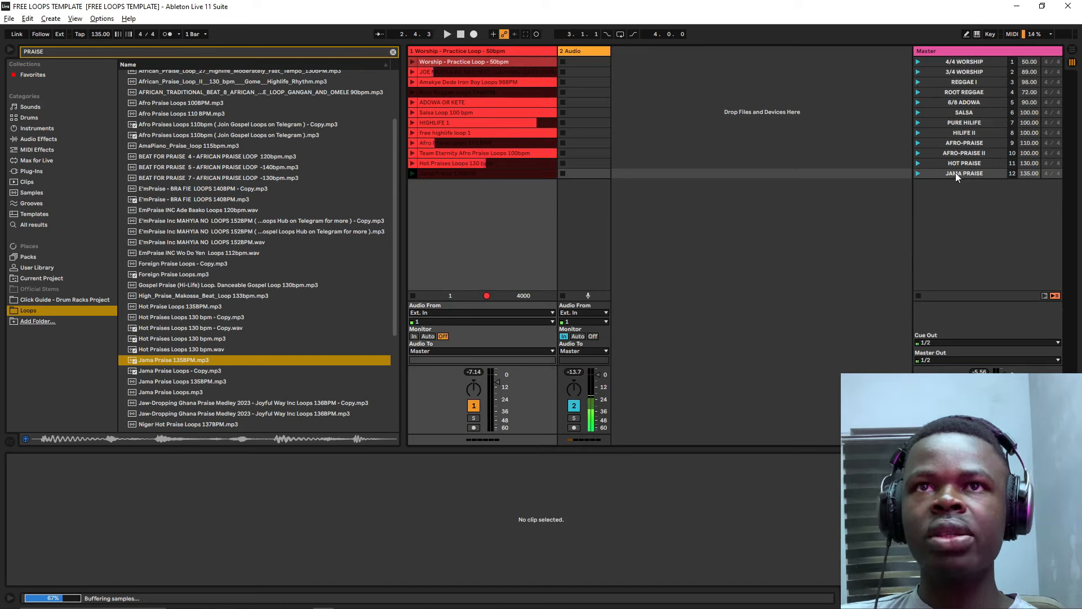
left_click(945, 62)
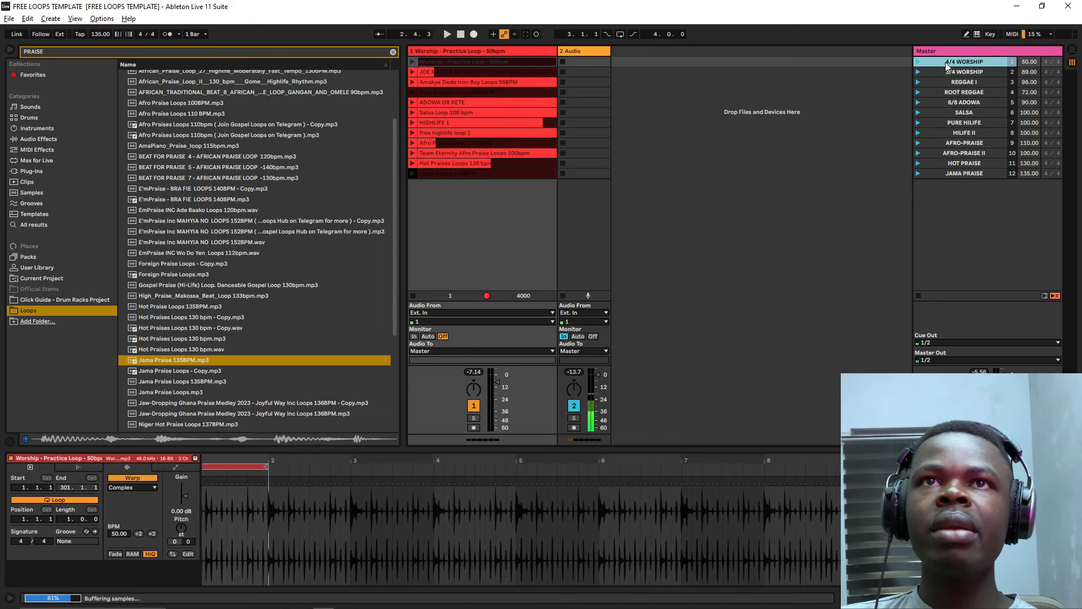
left_click(987, 34)
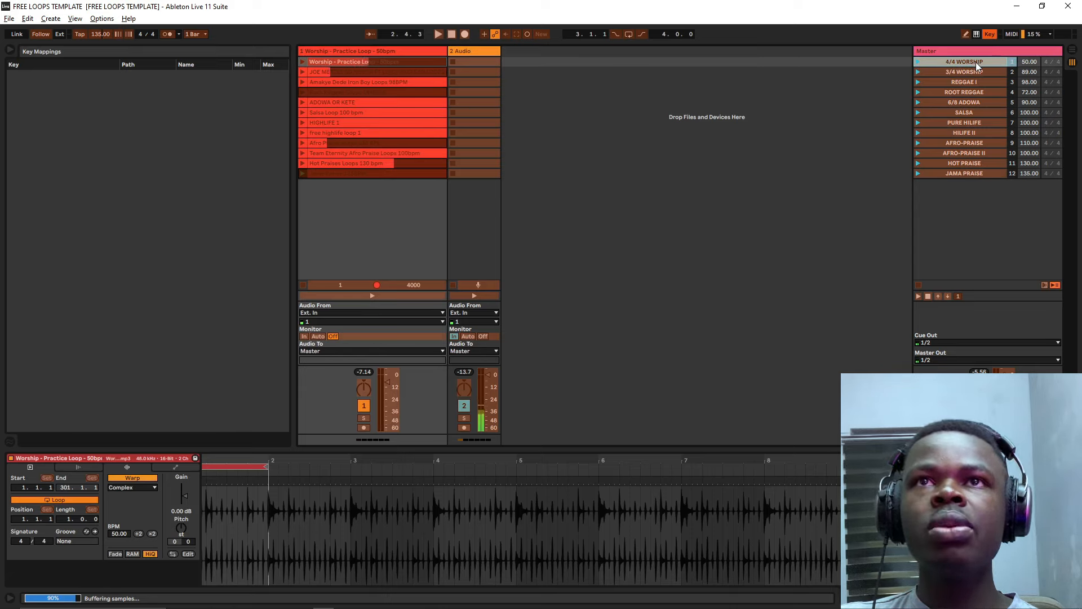
- Map keys 1–7 to scenes 4/4 WORSHIP, 3/4 WORSHIP, REGGAE I, ROOT REGGAE, 6/8 ADOWA, SALSA, PURE HILIFE
key("1")
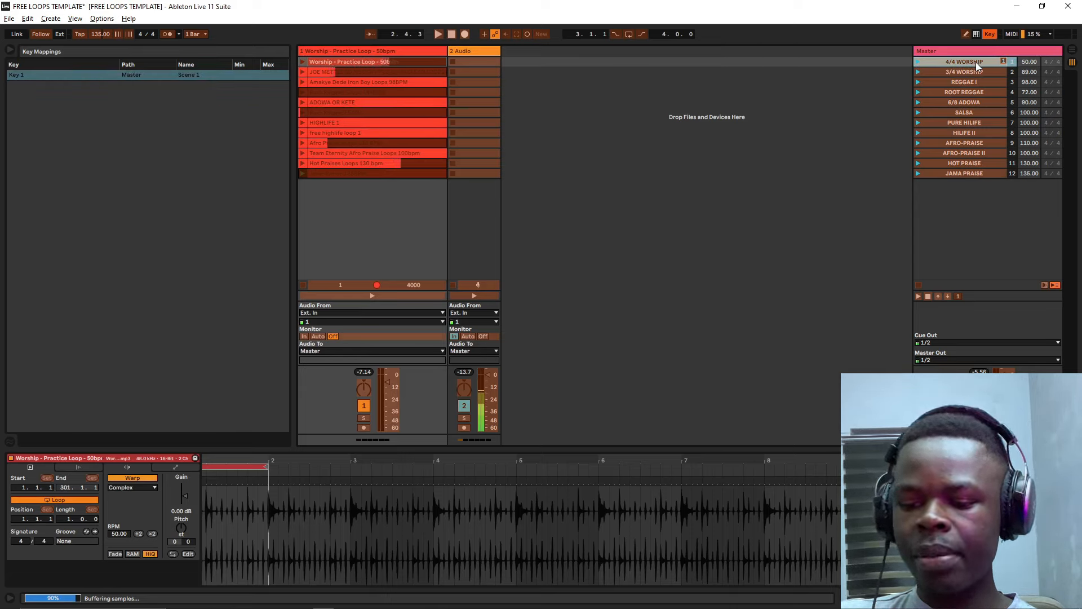
left_click(972, 72)
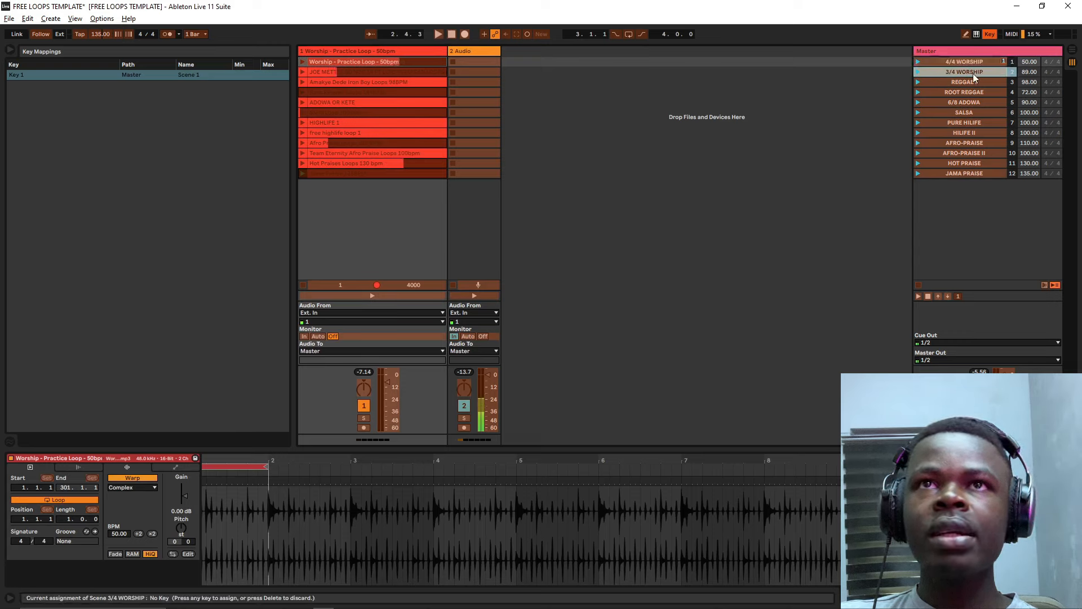
key("2")
left_click(975, 82)
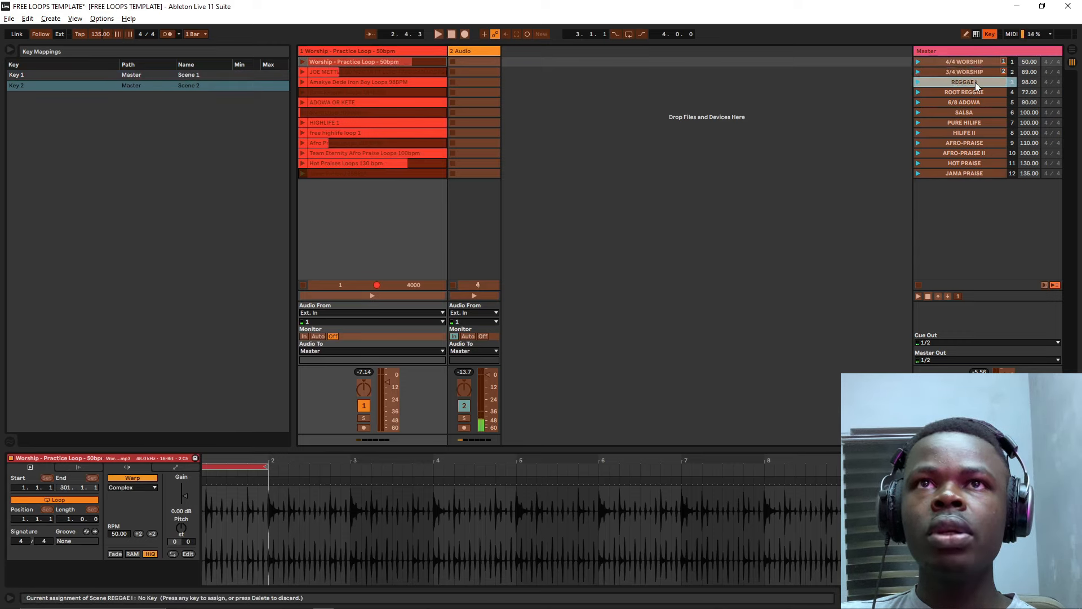
key("3")
left_click(980, 94)
key("4")
left_click(980, 99)
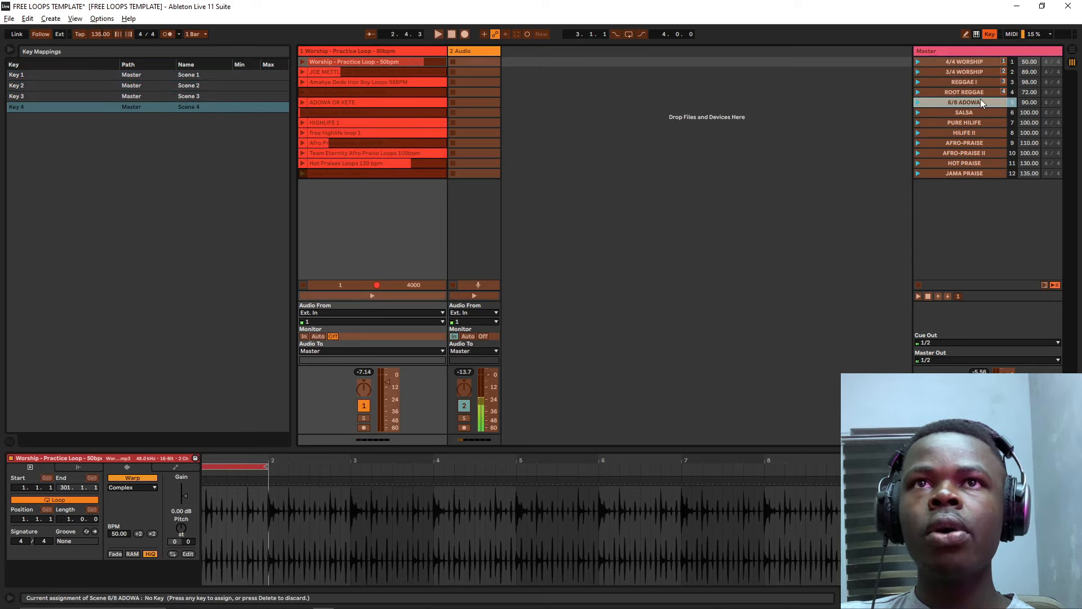
key("5")
left_click(982, 112)
key("6")
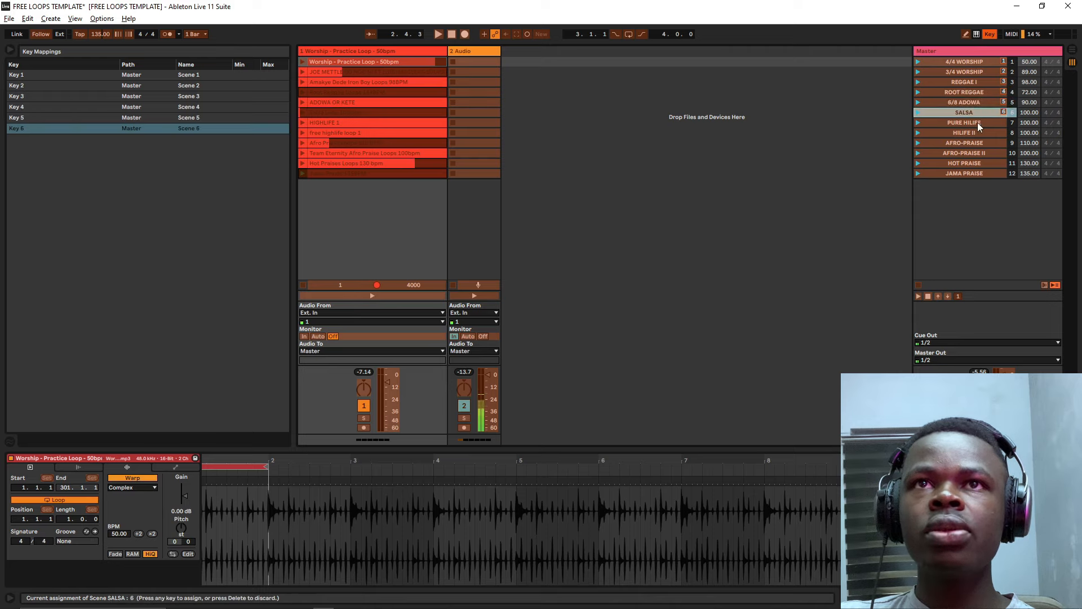
left_click(977, 122)
key("7")
- Map keys 8, 9, 0, A, S to HILIFE II, AFRO-PRAISE, AFRO-PRAISE II, HOT PRAISE, JAMA PRAISE
left_click(976, 132)
key("8")
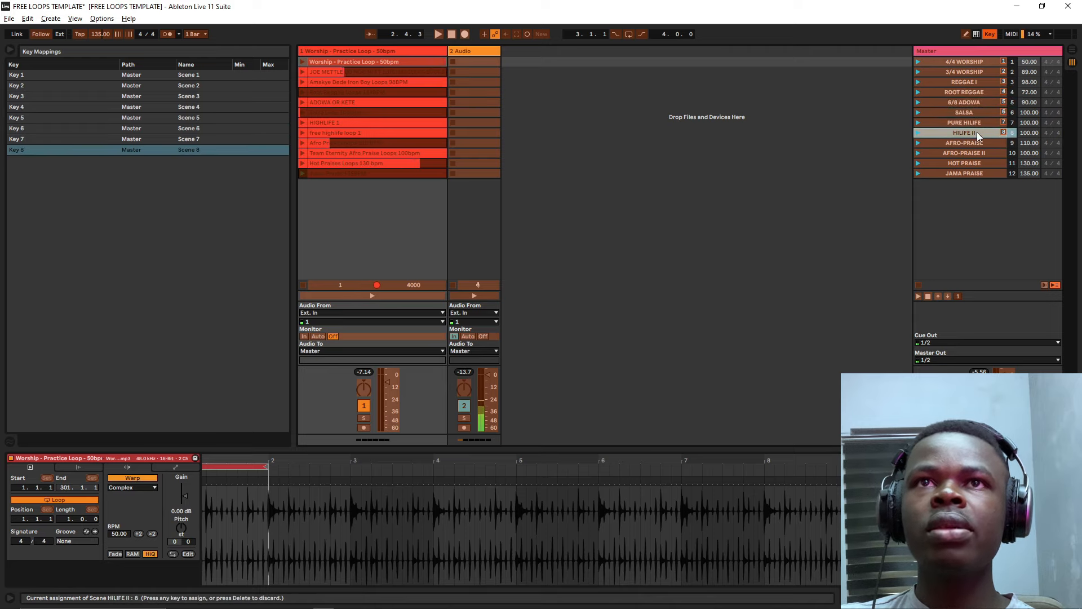
left_click(979, 140)
key("9")
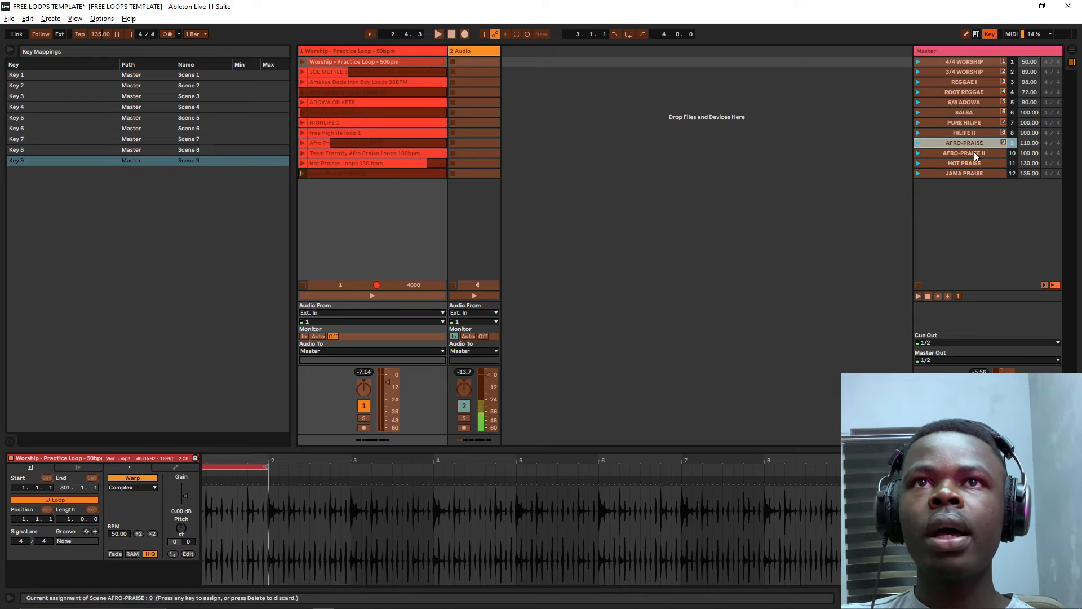
left_click(972, 154)
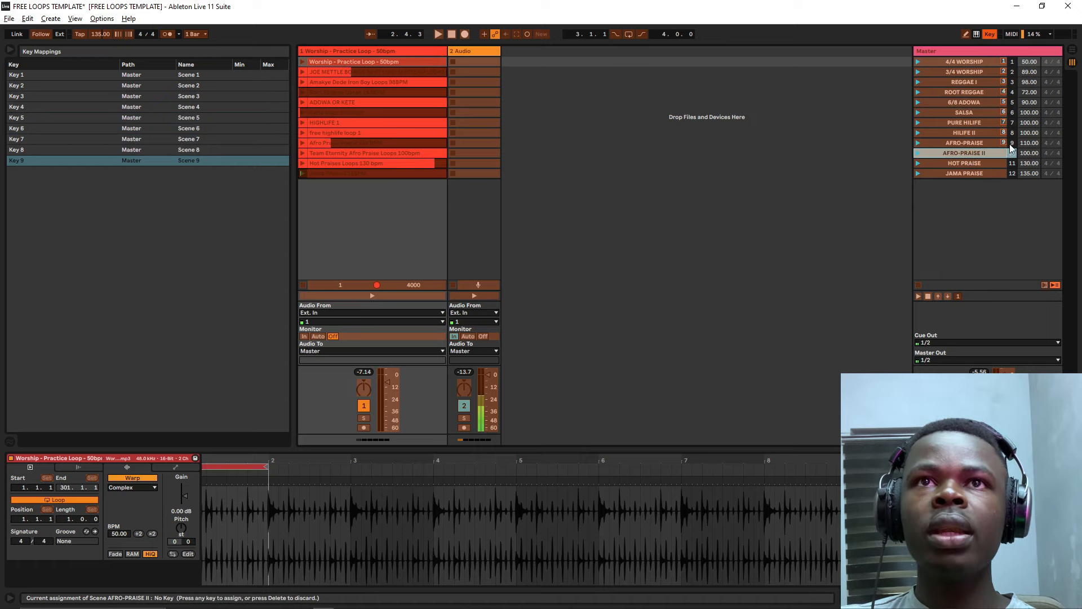
key("0")
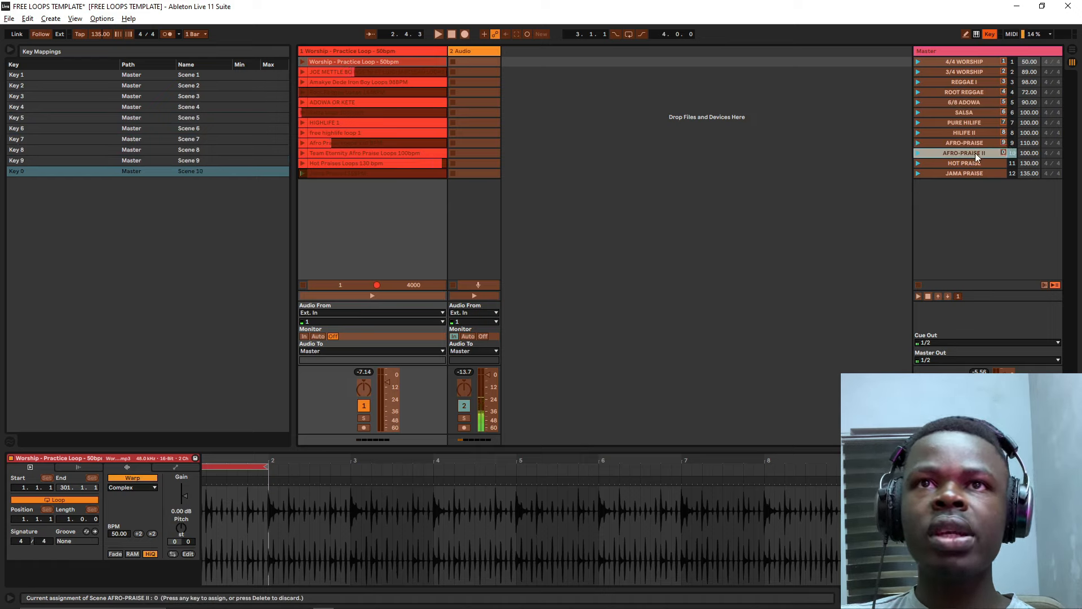
left_click(965, 164)
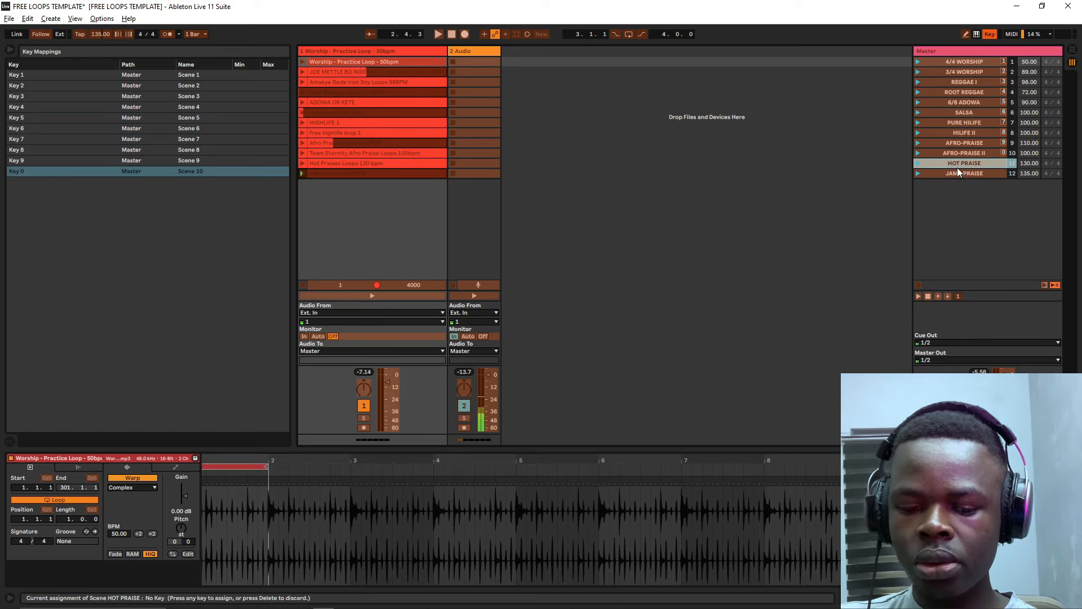
key("a")
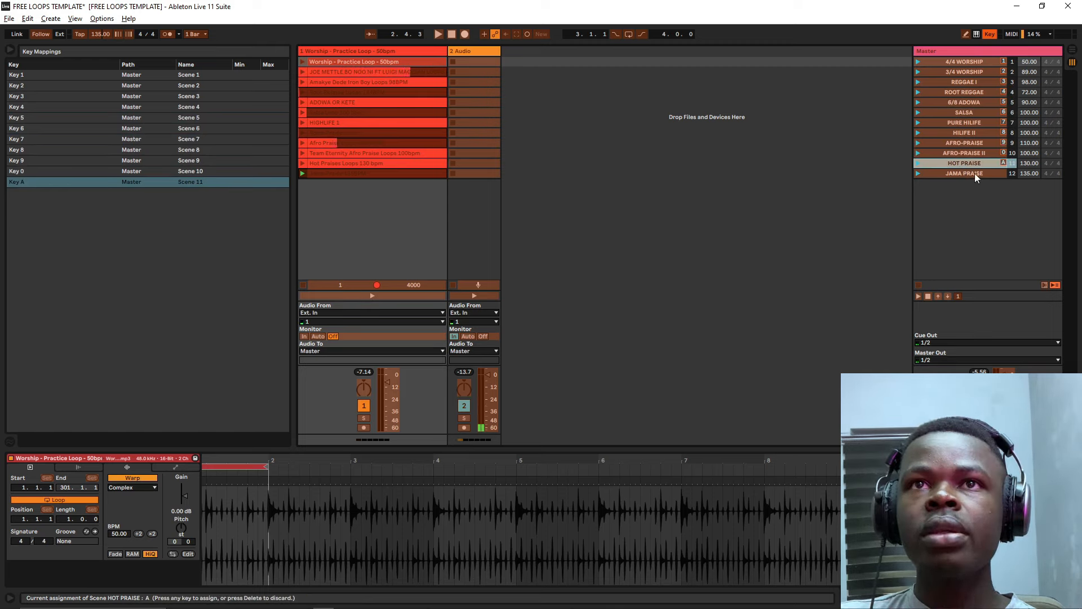
left_click(975, 178)
key("s")
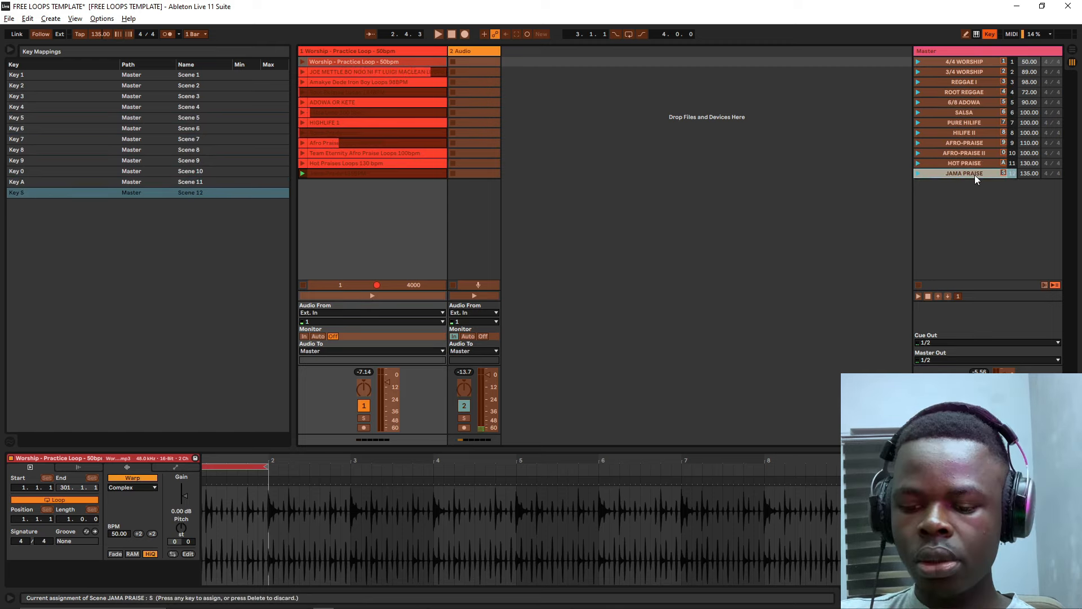
left_click(987, 197)
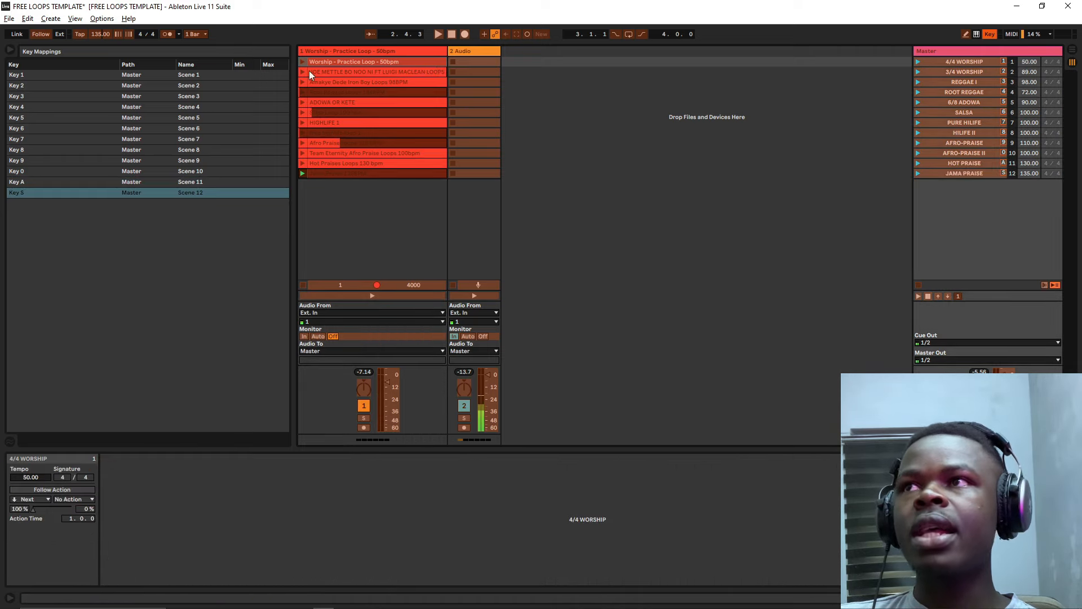
- Map the T key to Tap tempo and leave Key Map mode
left_click(79, 35)
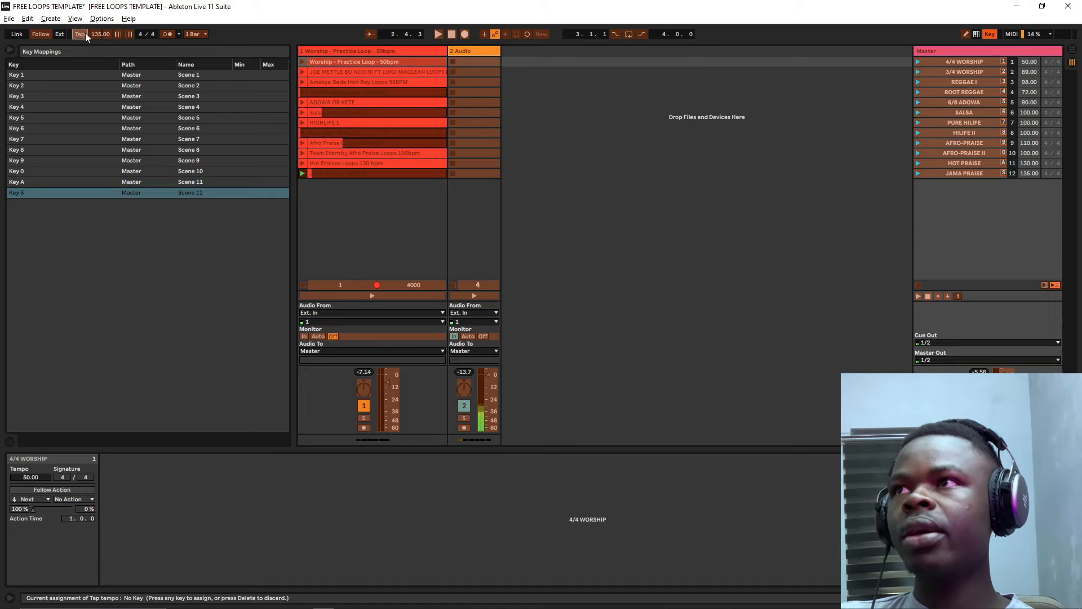
key("t")
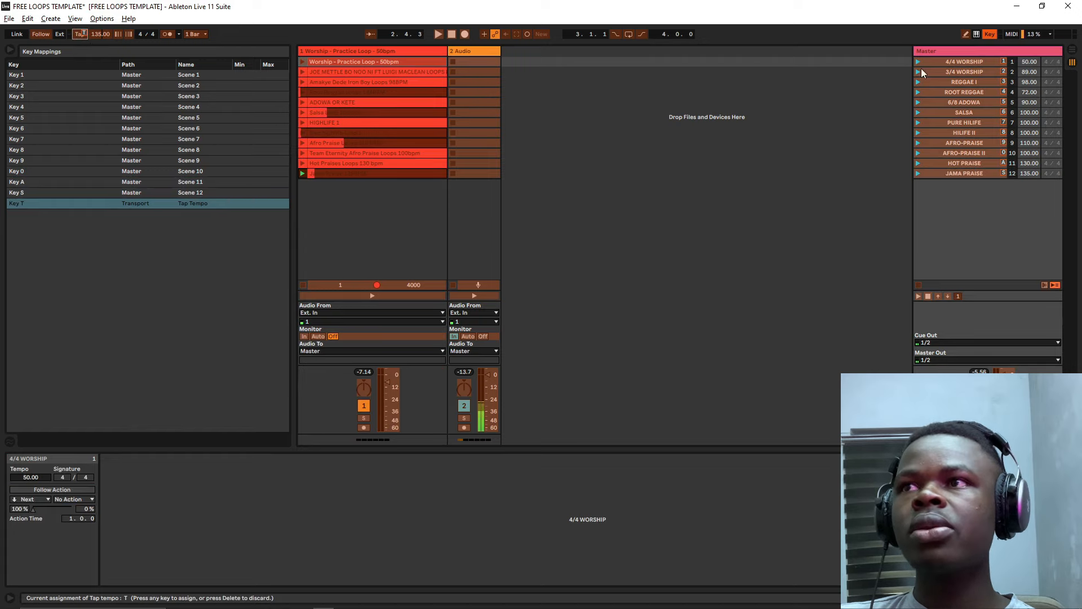
left_click(991, 36)
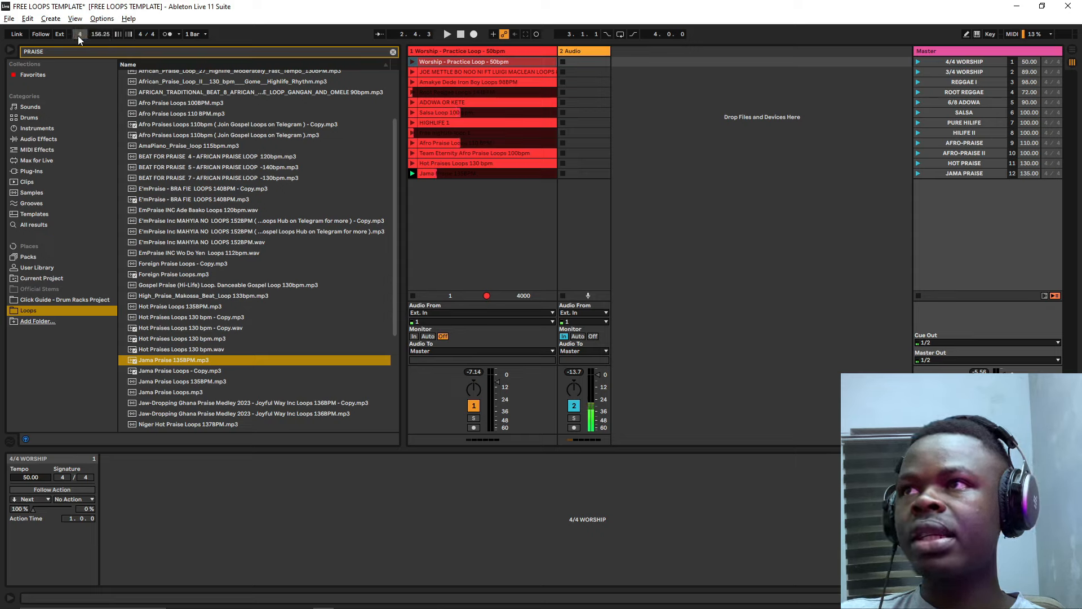
- Test tapping a new tempo with the Tap button and the T key
left_click(79, 34)
key("space")
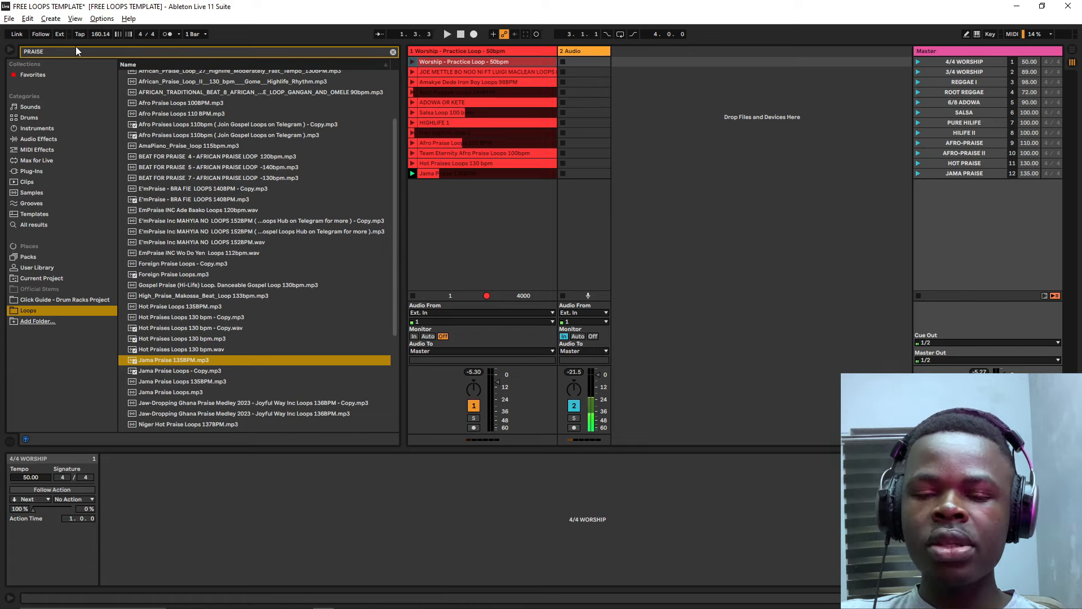
key("t")
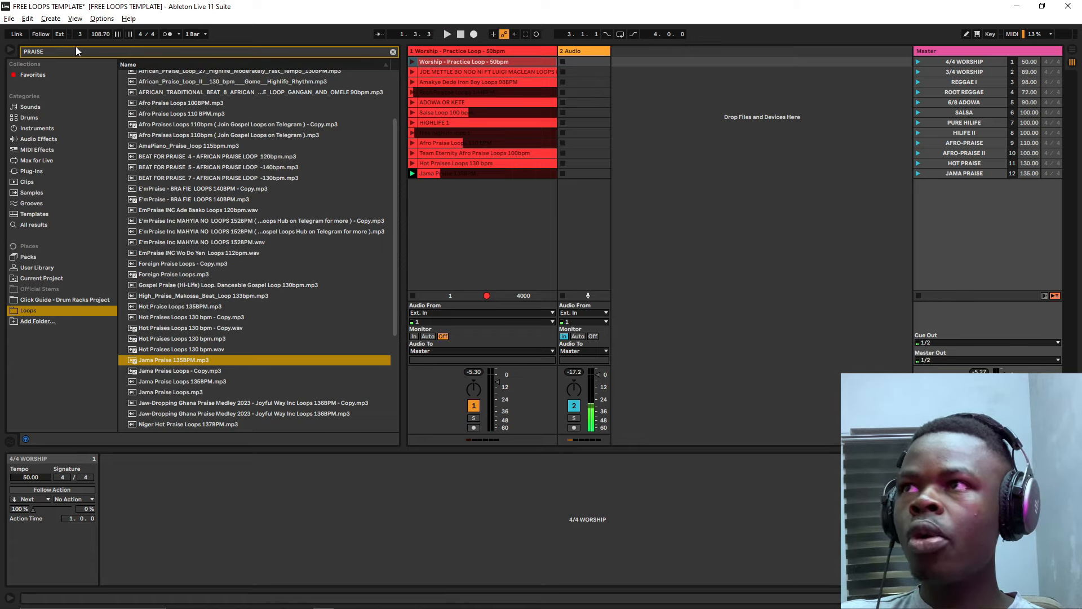
key("space")
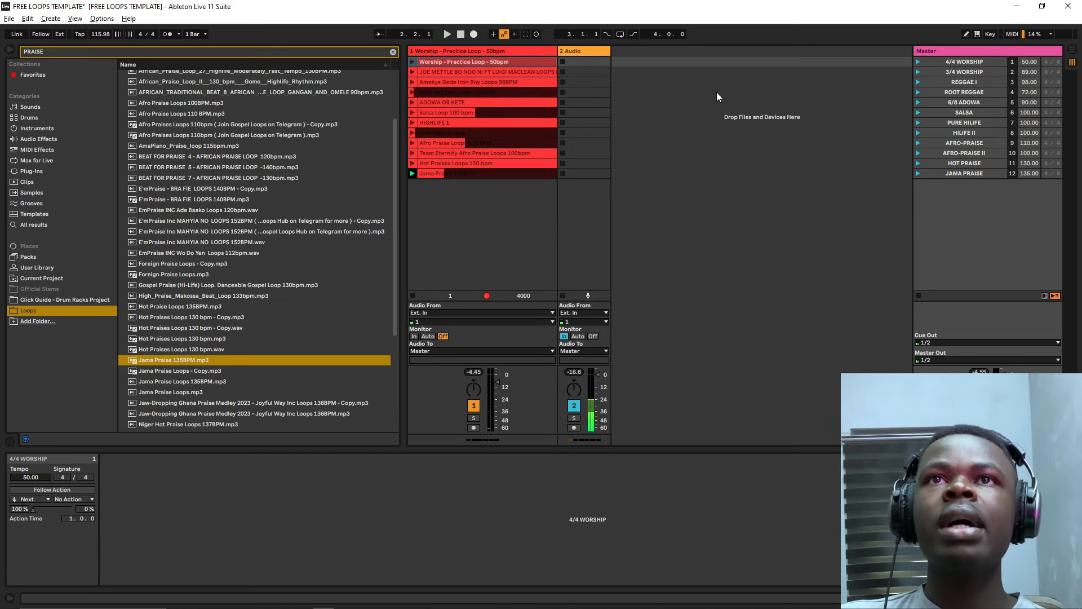
- Launch 4/4 WORSHIP, then PURE HILIFE with key 7 and REGGAE I with key 3
left_click(968, 61)
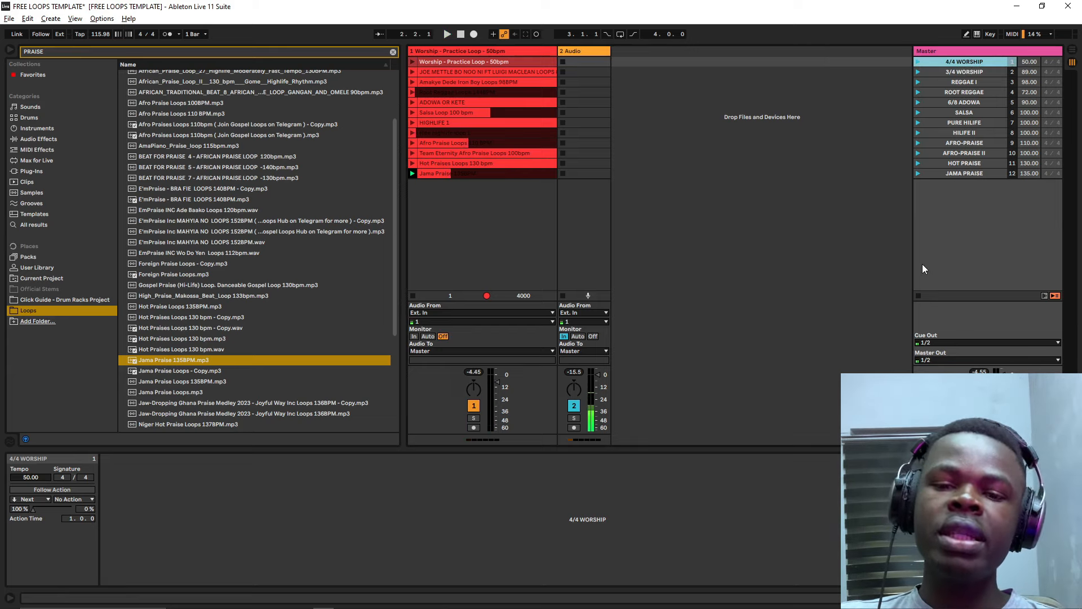
key("Return")
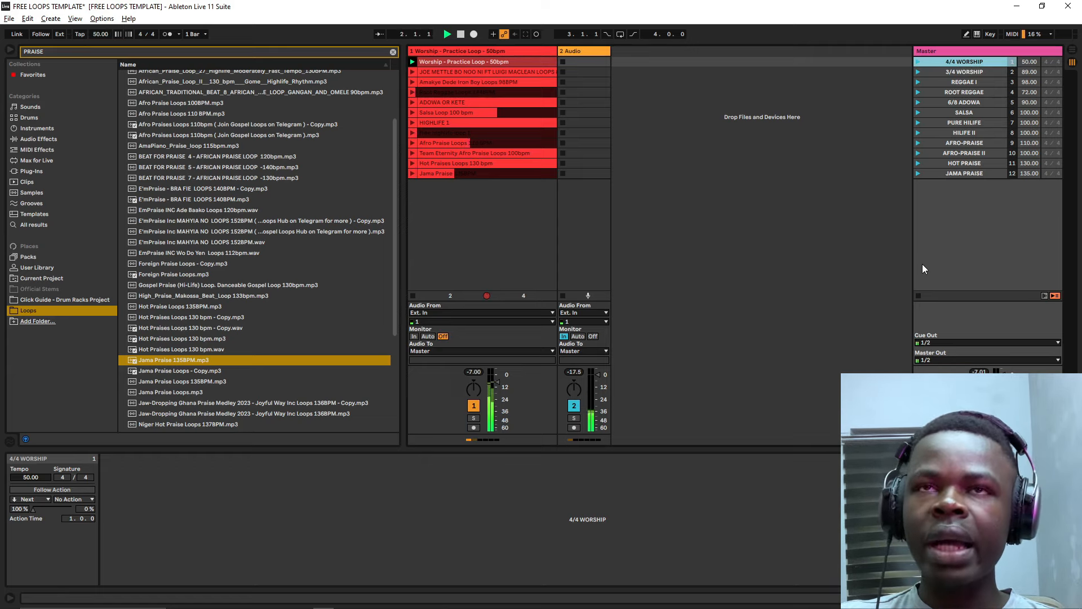
key("7")
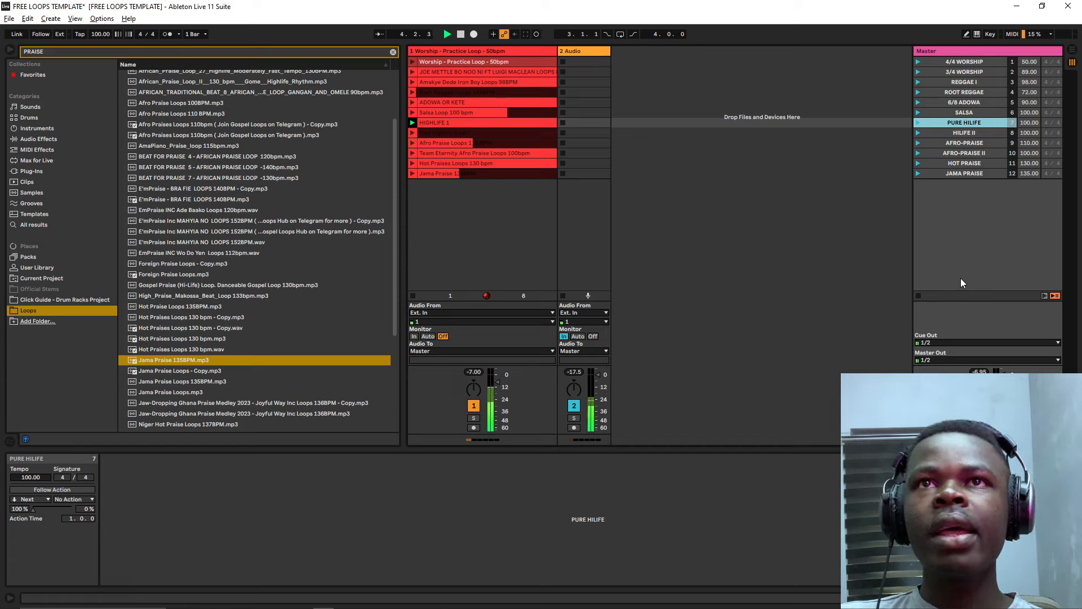
key("3")
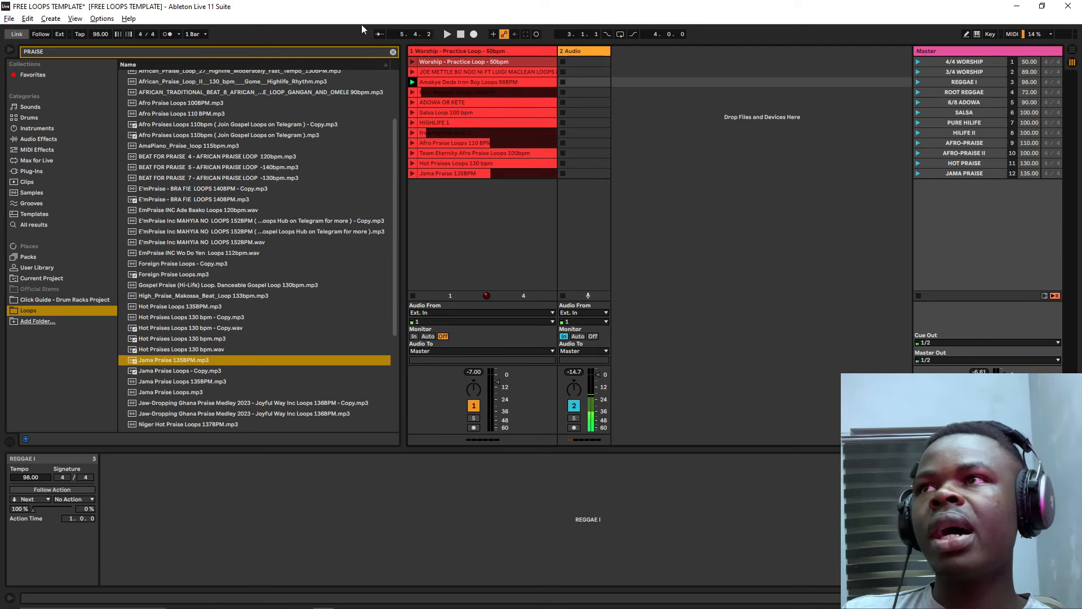
- Save the set, then save it as FREE LOOPS TEMPLATE in the Documents folder
left_click(9, 18)
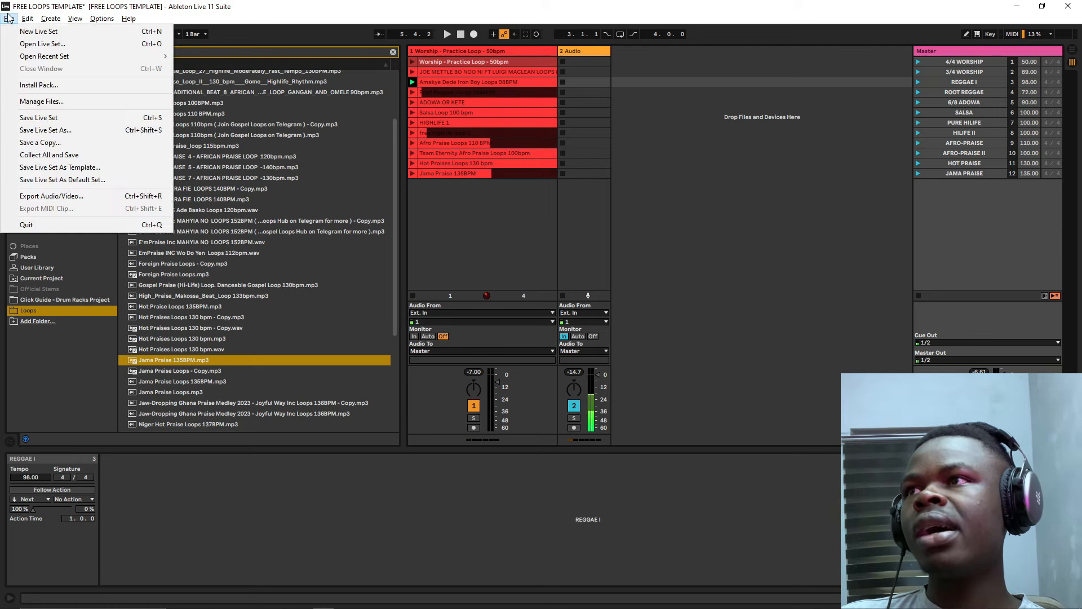
left_click(31, 118)
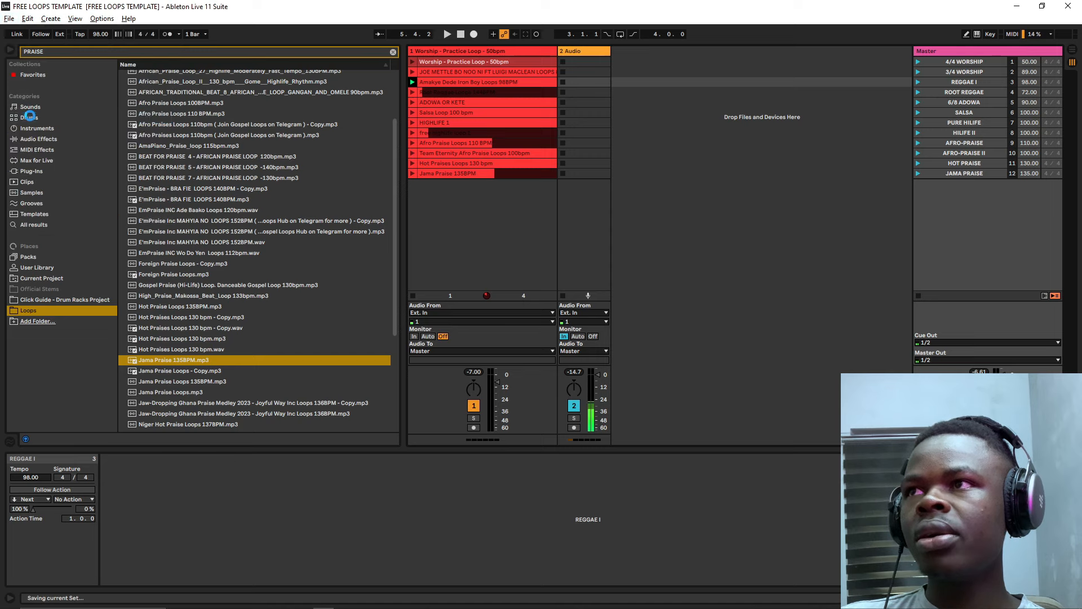
left_click(10, 19)
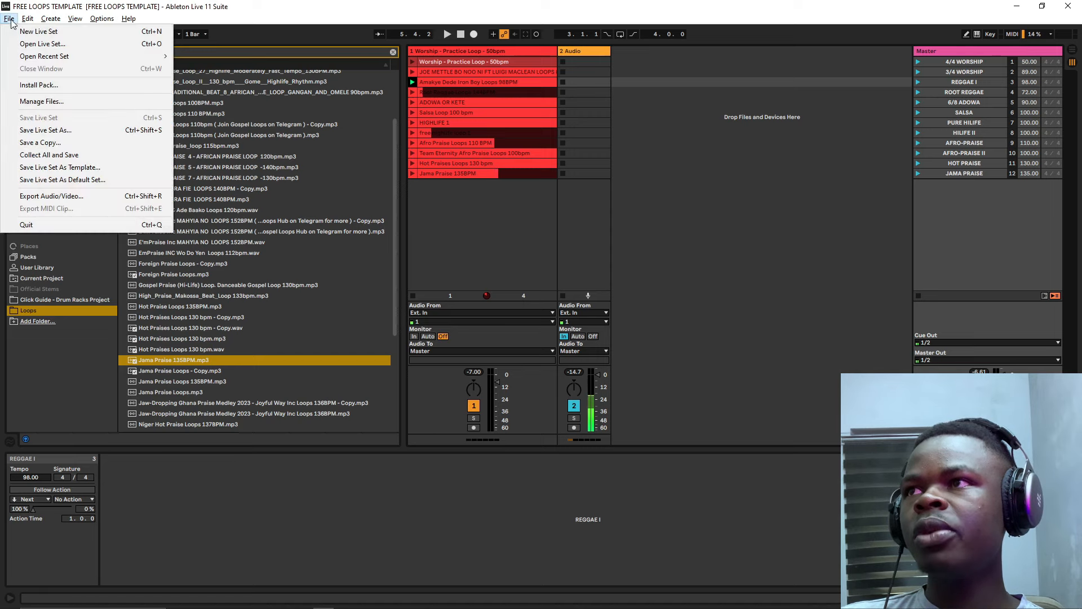
left_click(30, 130)
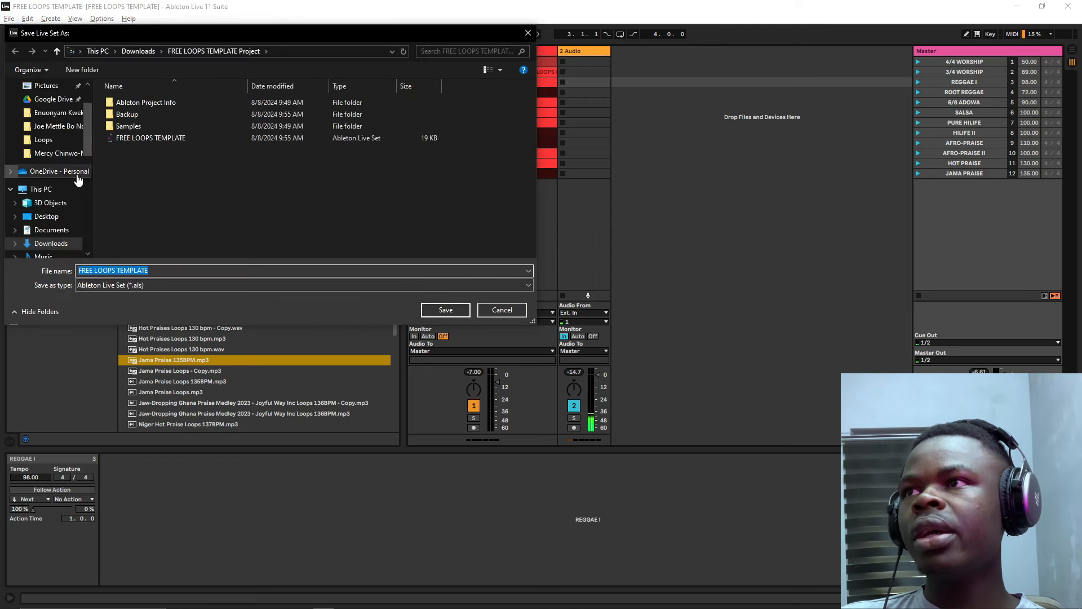
left_click(46, 230)
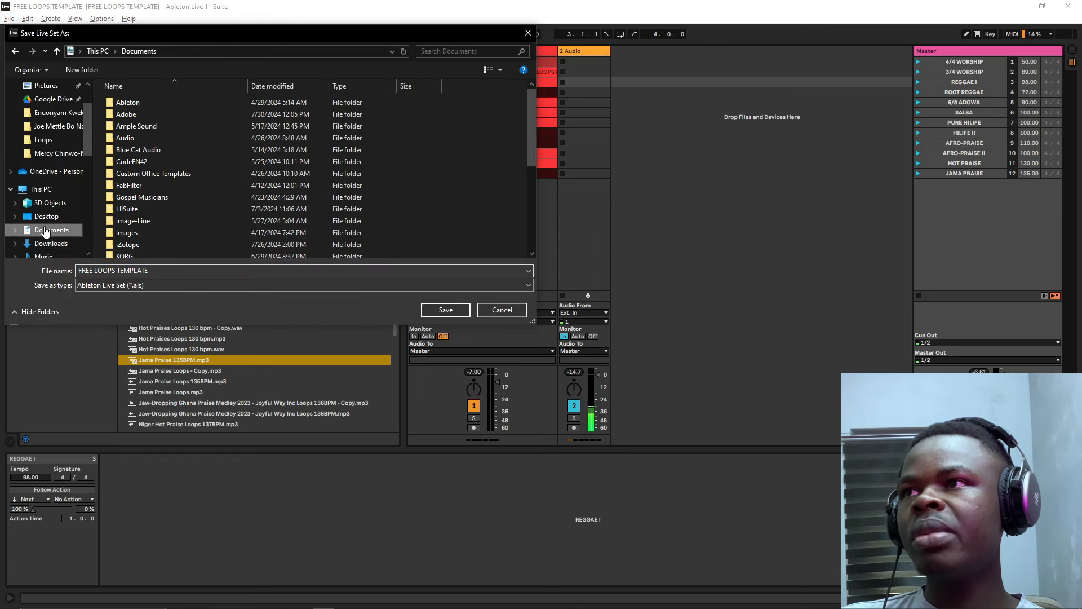
scroll(130, 201, "down", 5)
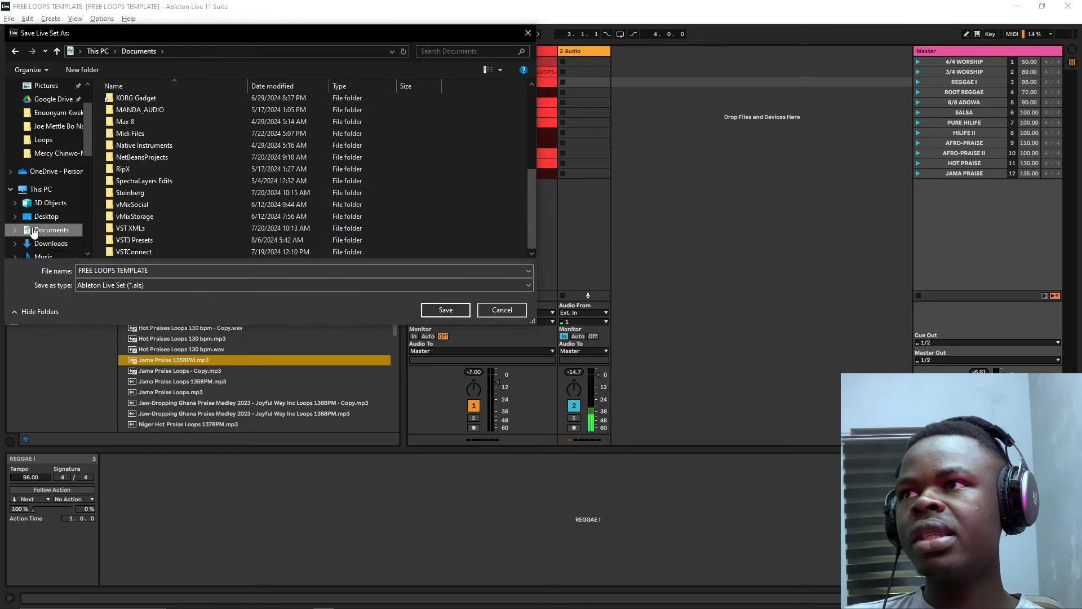
left_click(220, 272)
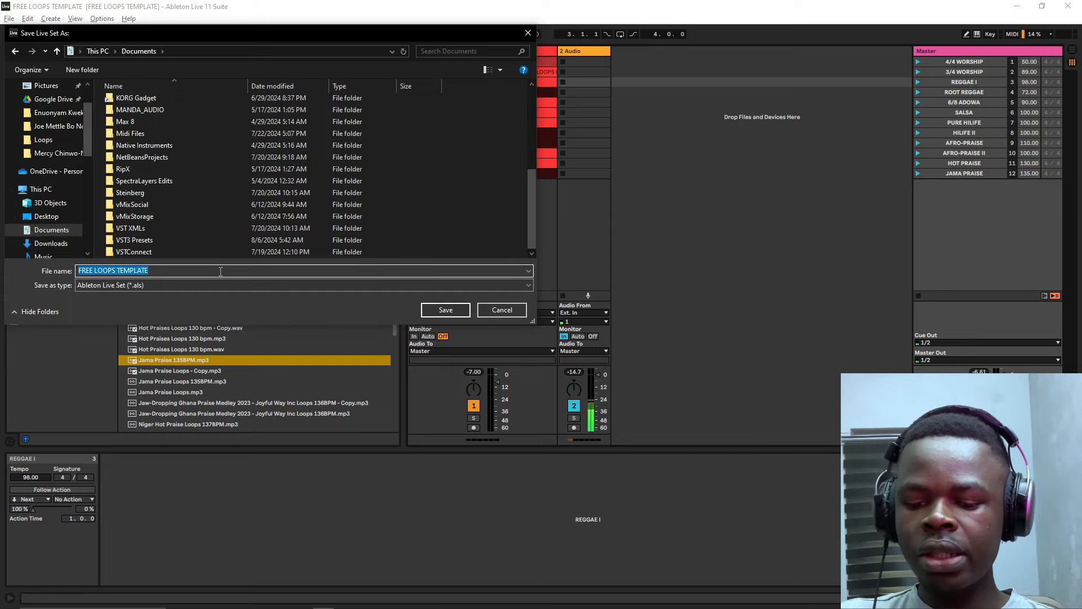
type("FRE")
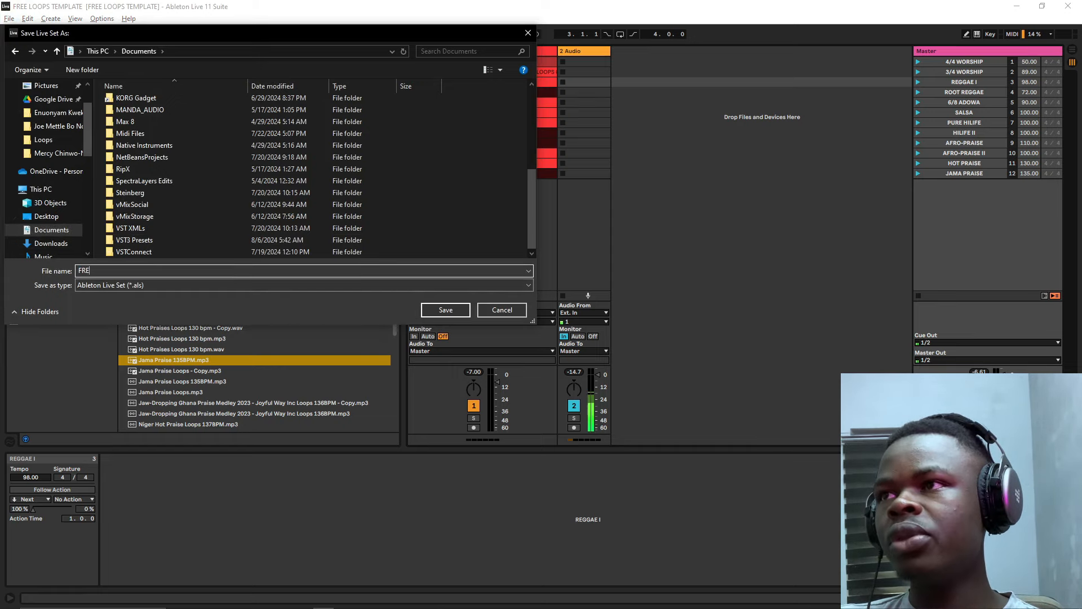
type("E LOOPS TEMPAT")
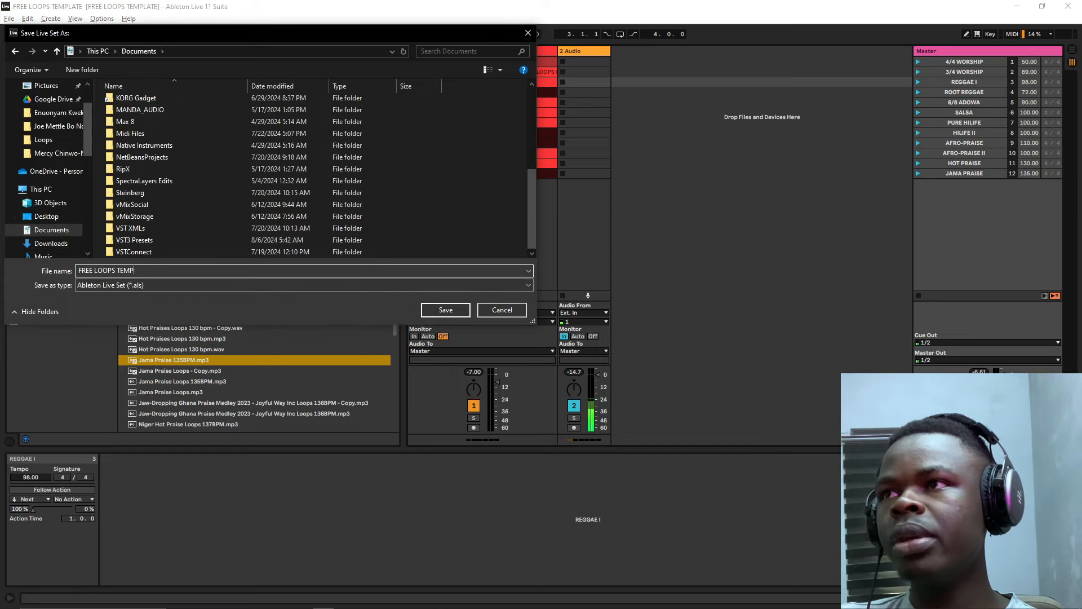
key("BackSpace")
key("BackSpace")
type("L")
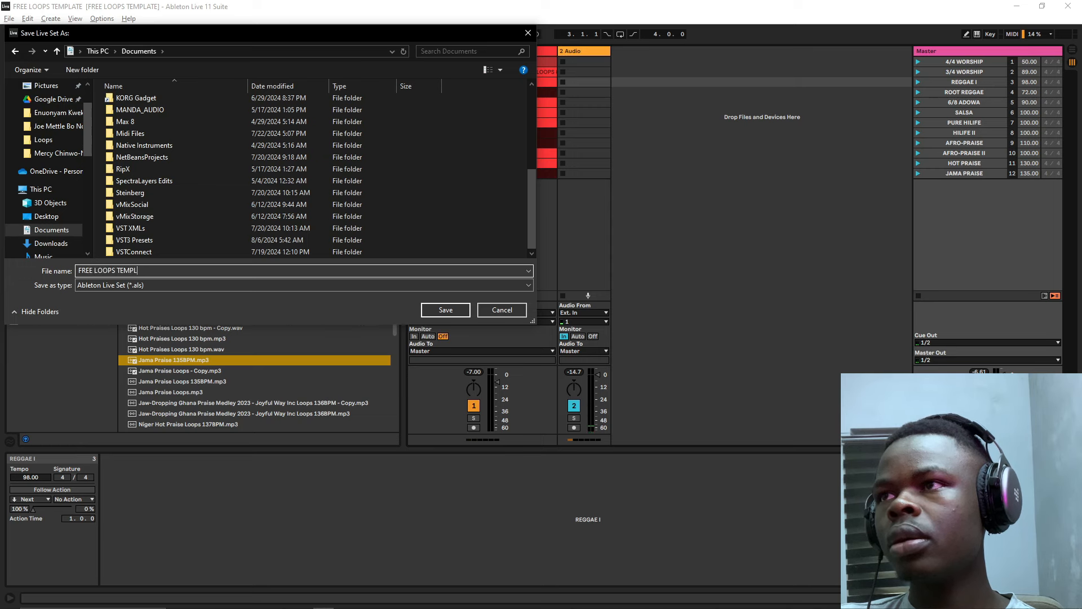
type("ATE")
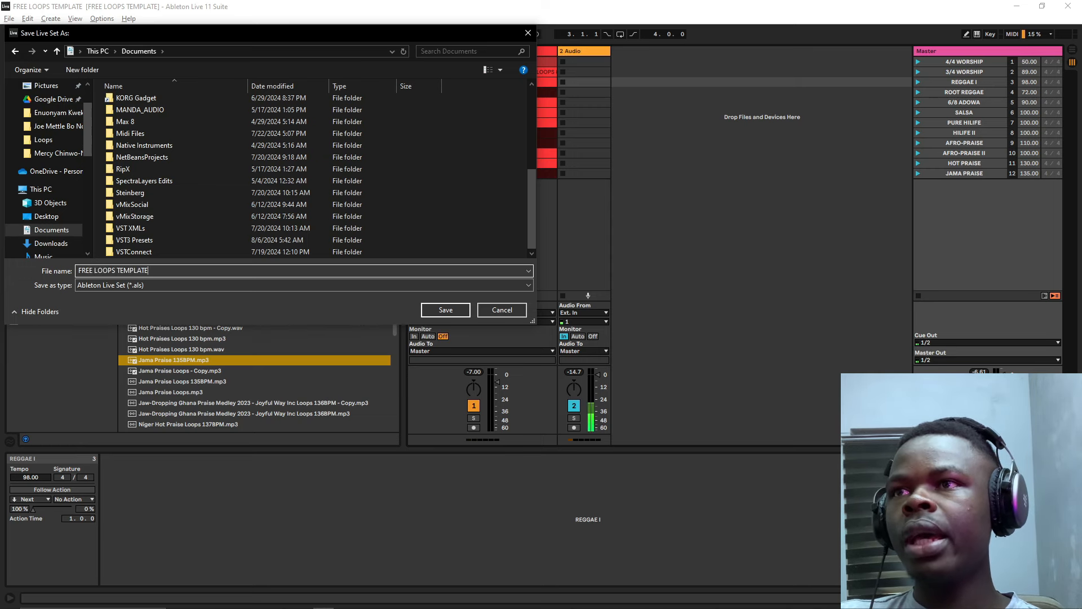
key("Return")
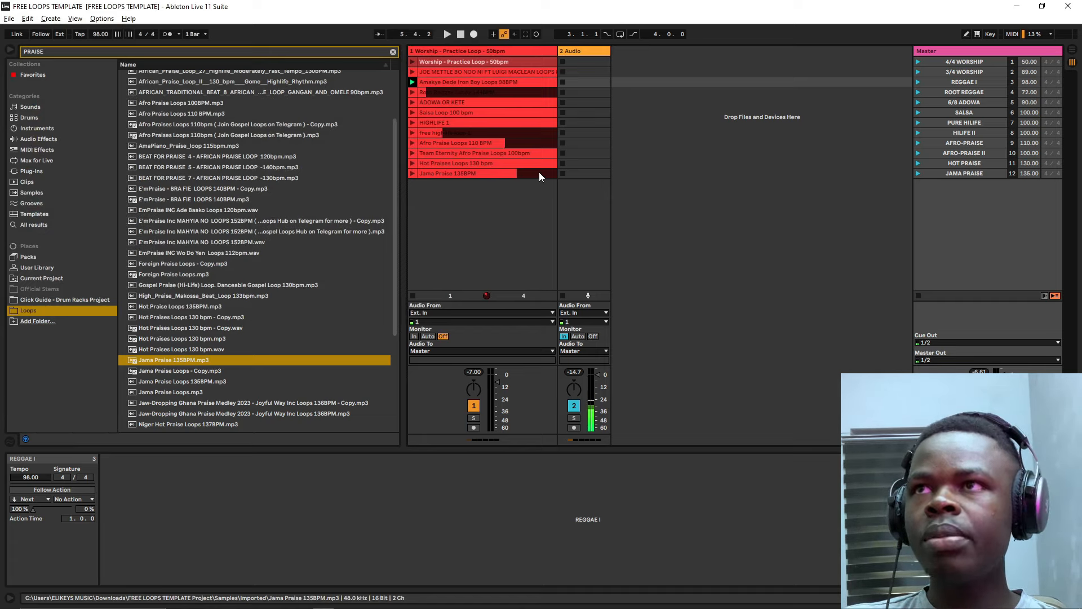
- Run Collect All and Save with the default Yes/No settings, confirming with OK
left_click(8, 18)
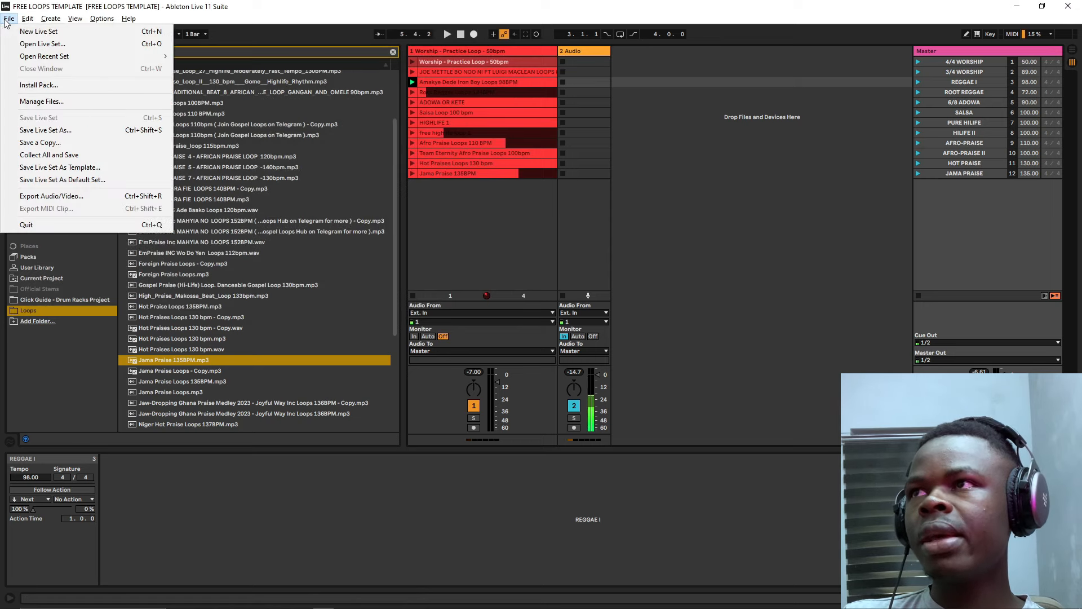
left_click(40, 155)
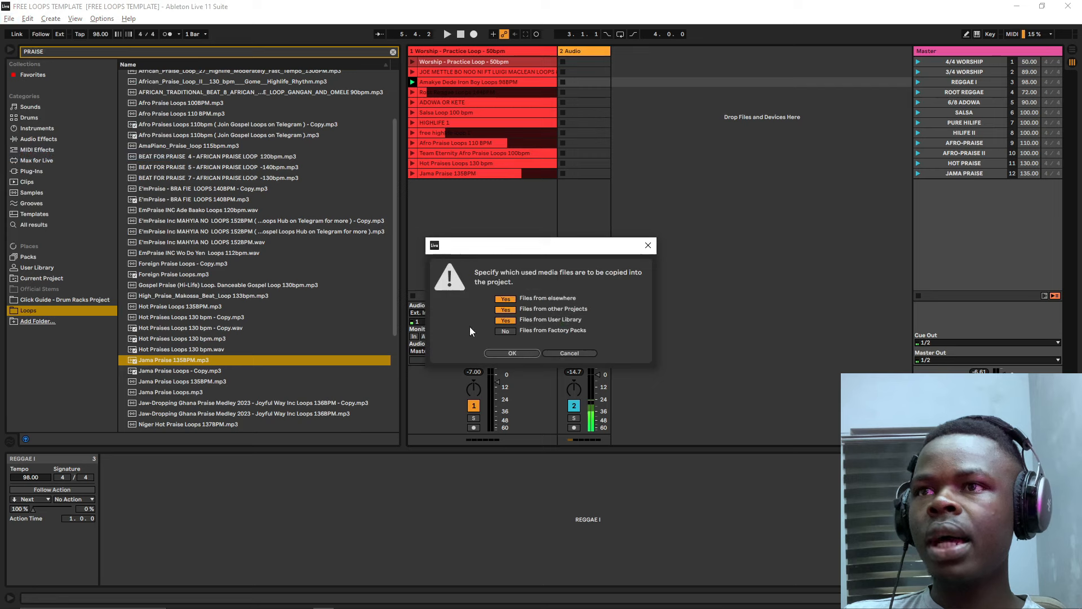
left_click(489, 352)
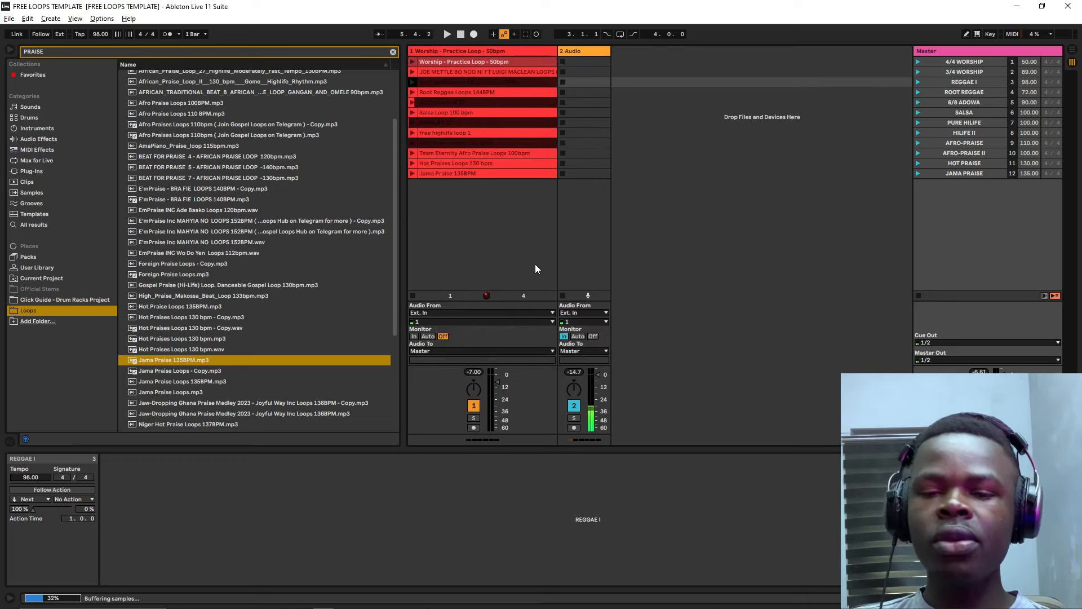
- Find the FREE LOOPS TEMPLATE Project folder in Documents and bring up its context menu
key("super+e")
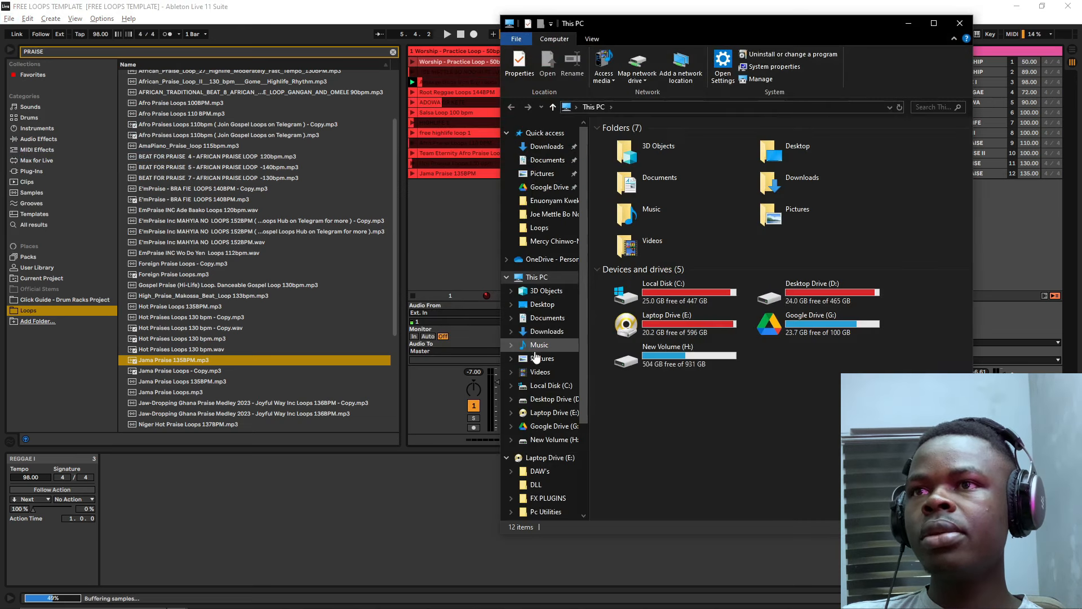
left_click(544, 317)
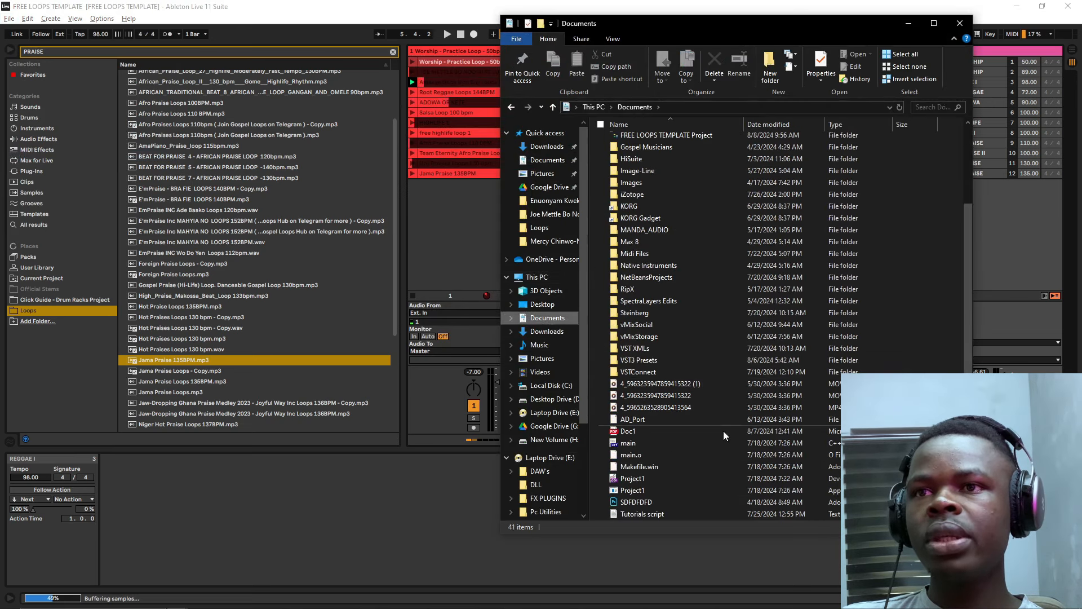
scroll(656, 438, "up", 1)
left_click(654, 237)
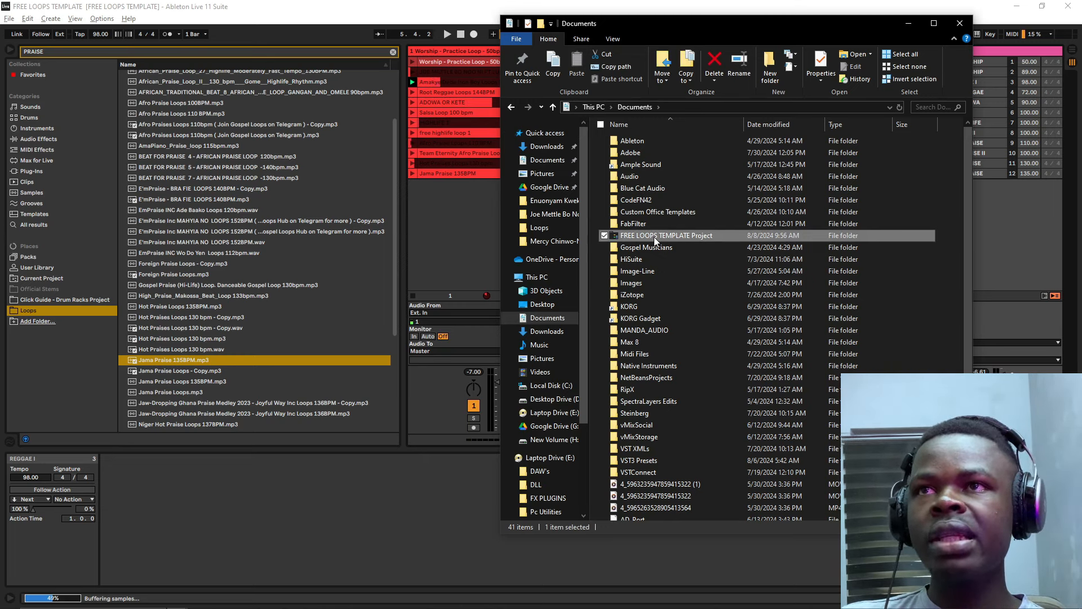
right_click(653, 237)
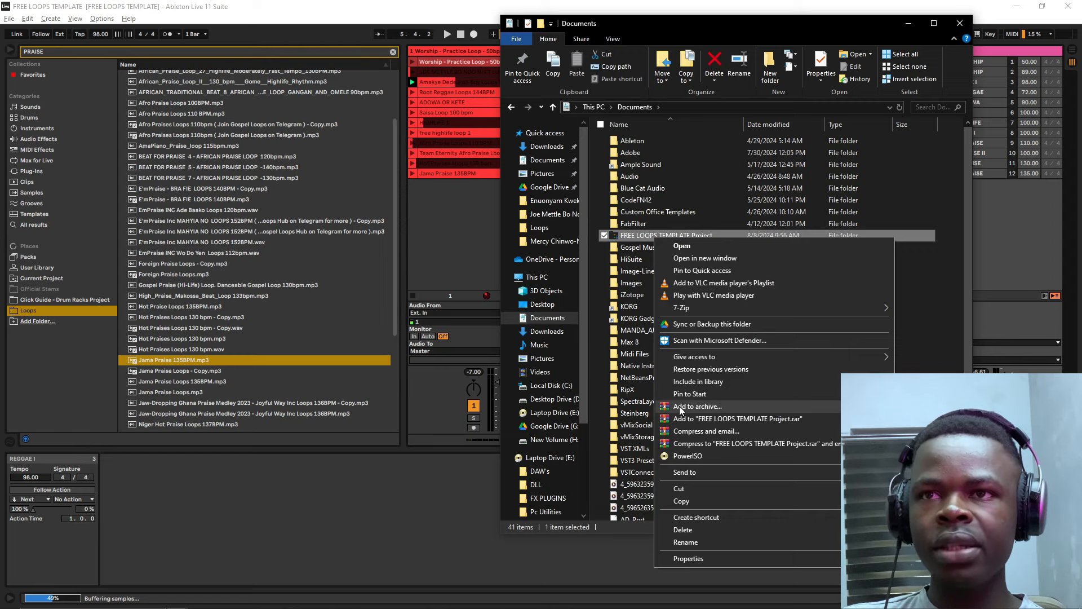
- Archive the folder as a password-protected FREE LOOPS TEMPLATE Project.zip, then return to Live
left_click(696, 406)
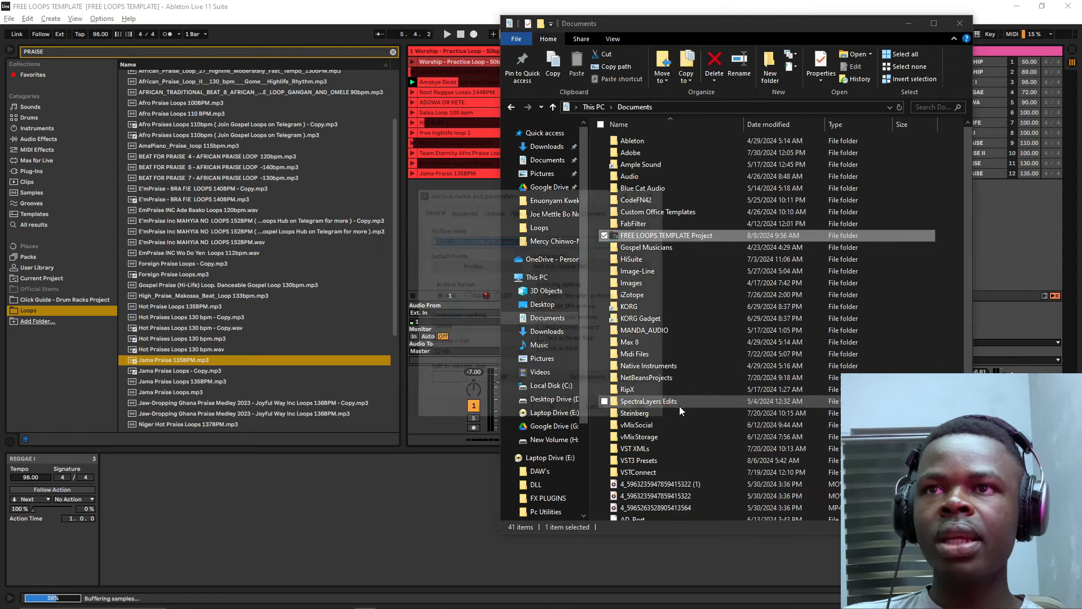
left_click(497, 296)
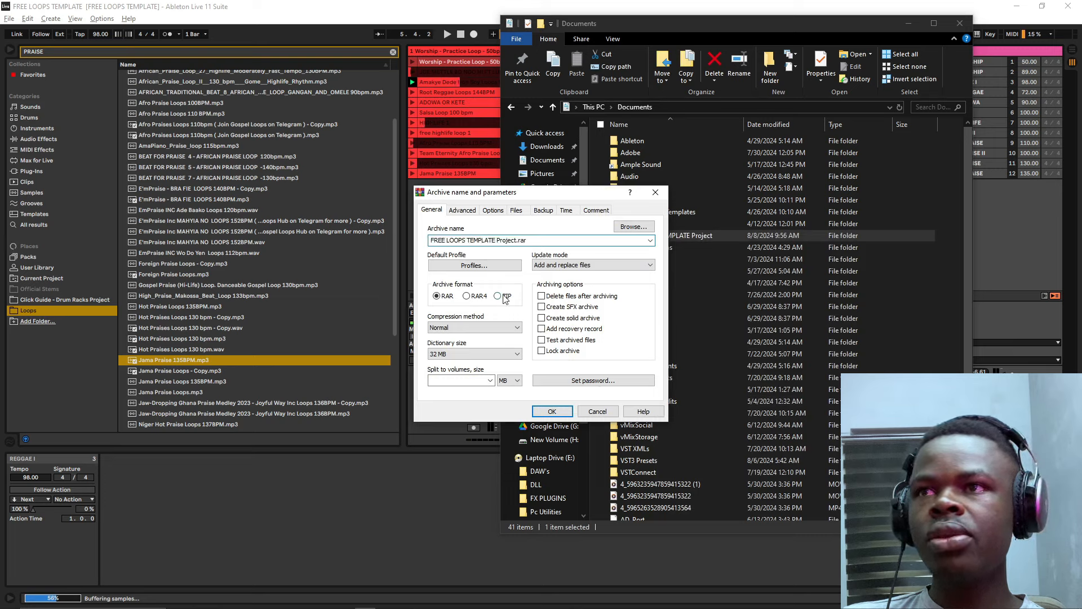
left_click(591, 381)
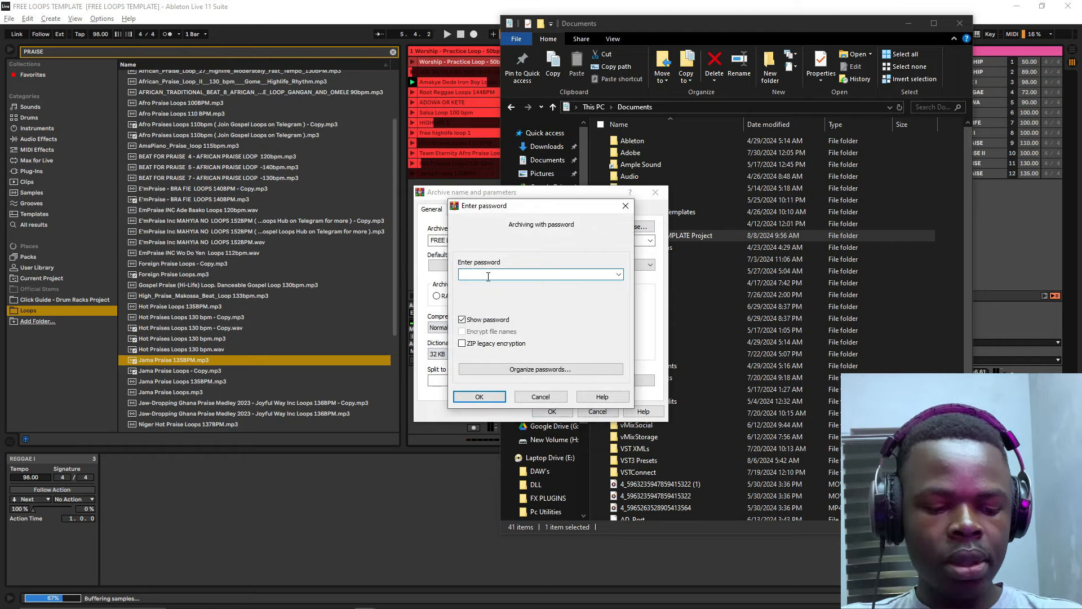
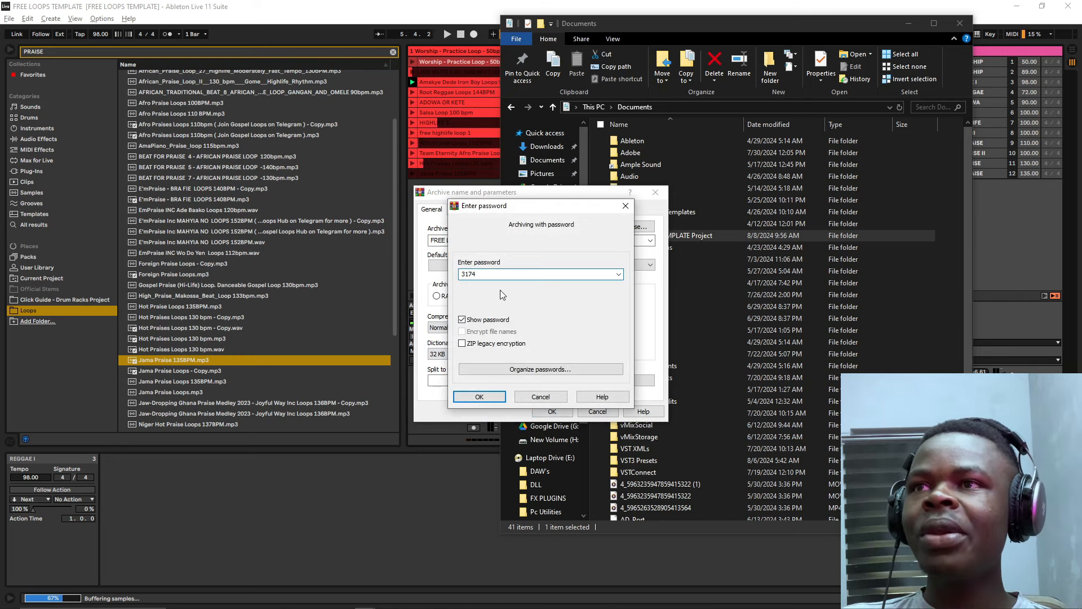
left_click(479, 397)
left_click(552, 412)
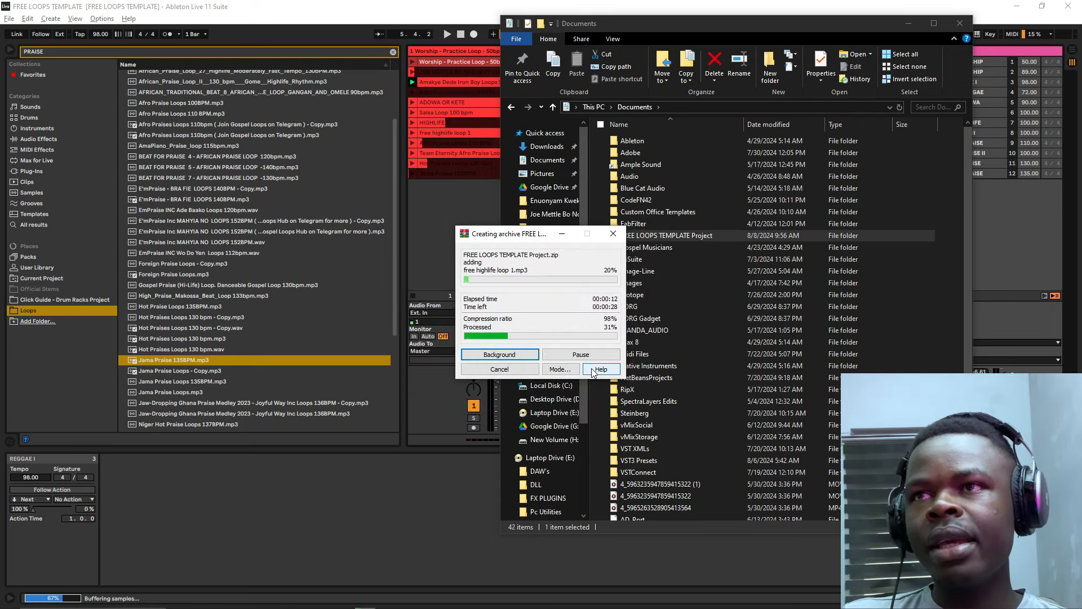
left_click(416, 515)
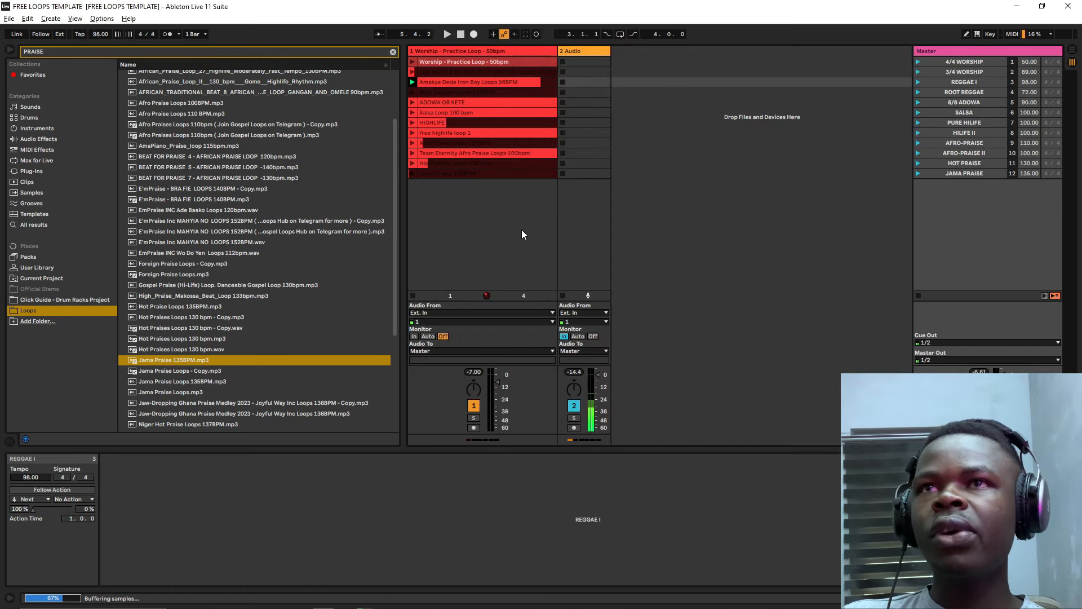